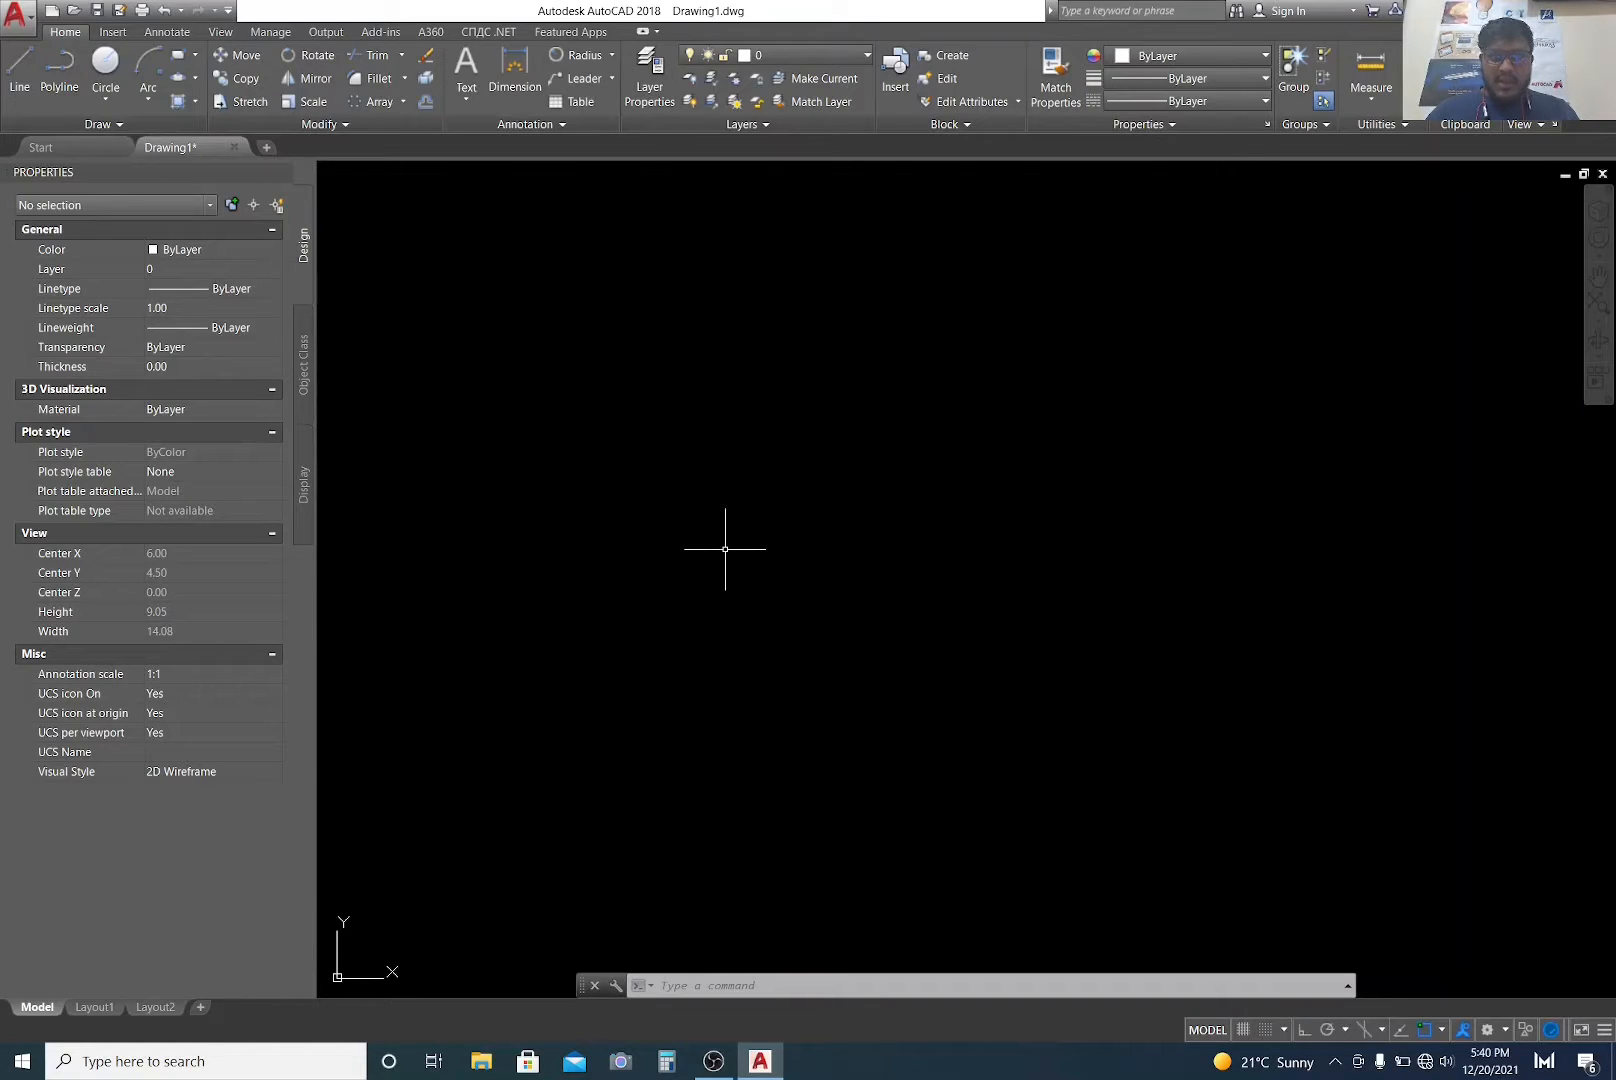
Step: Draw a single-segment polyline 10 units long, rising at about 30° from a freely placed start point
type("PL")
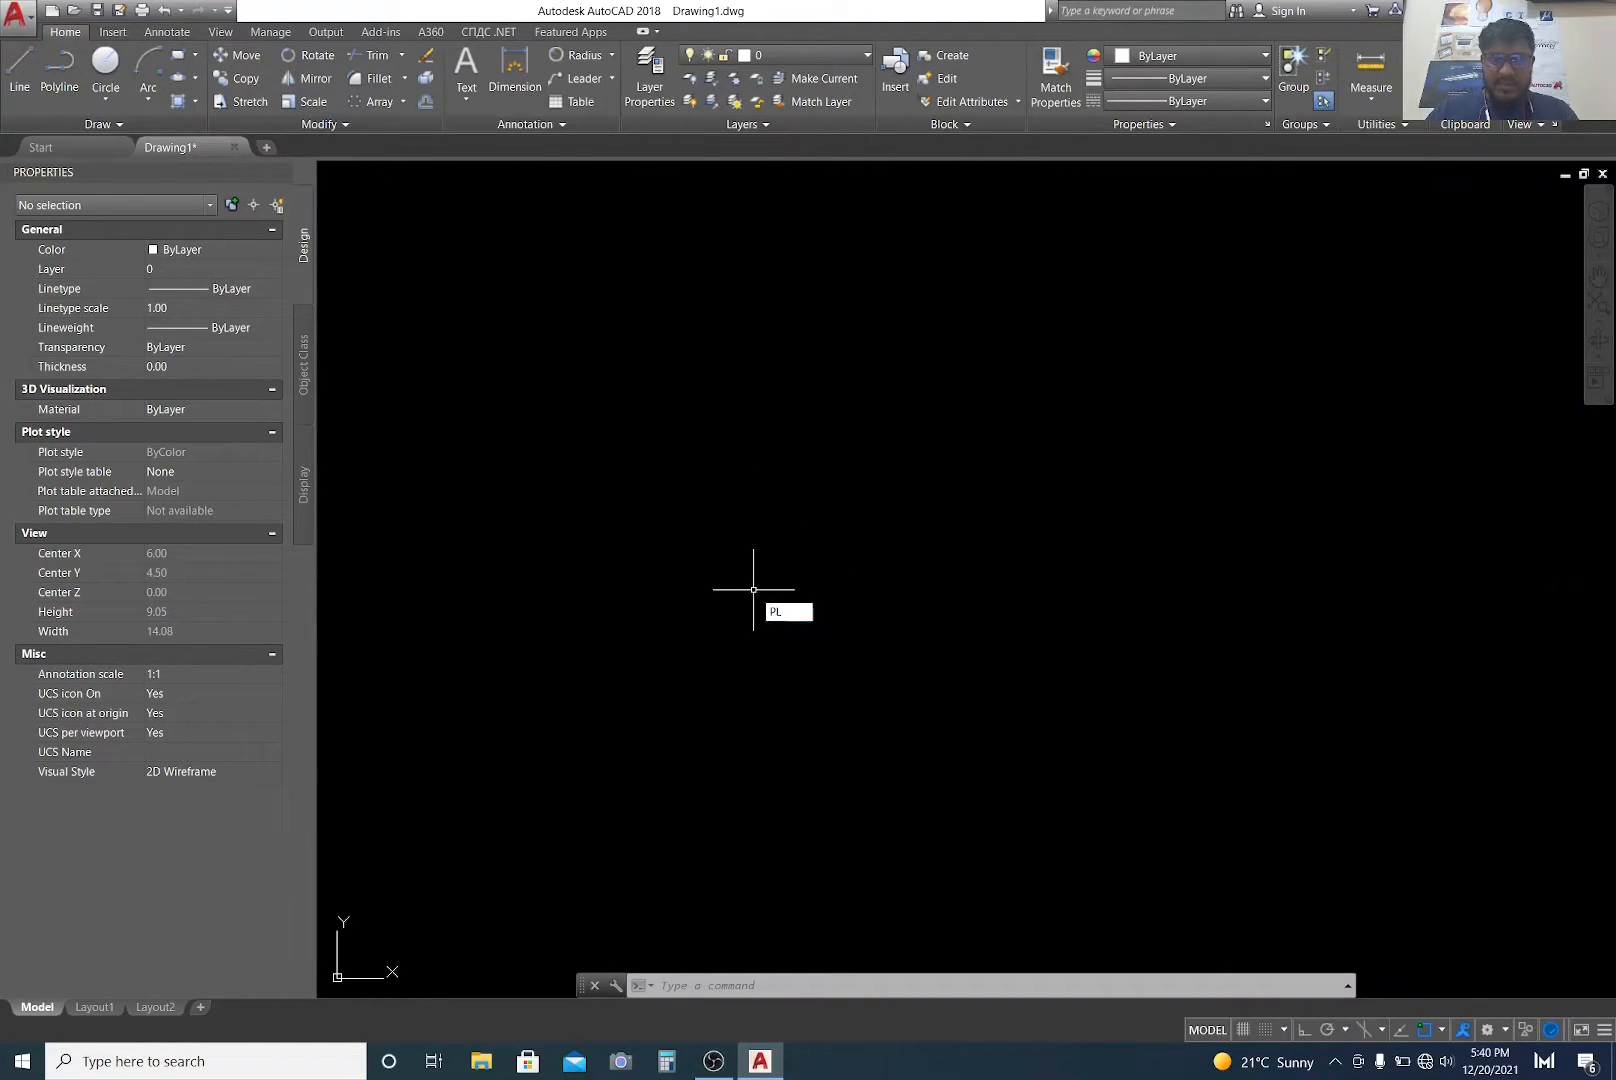
key("Return")
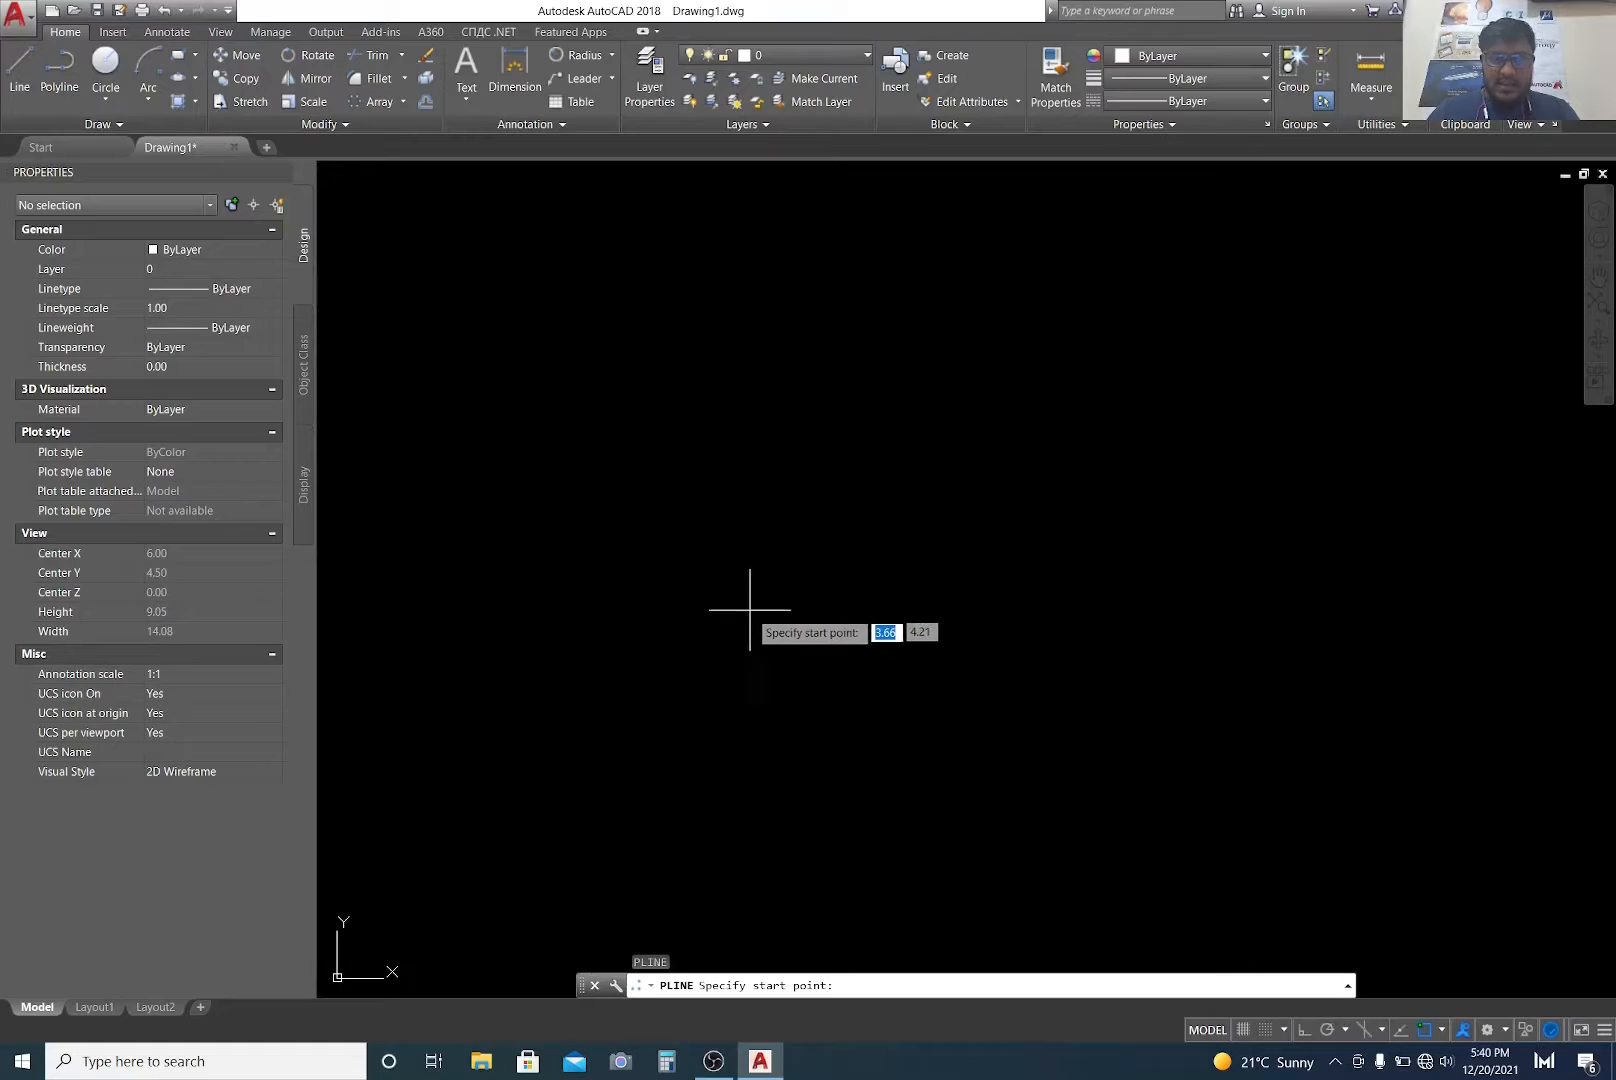
left_click(673, 620)
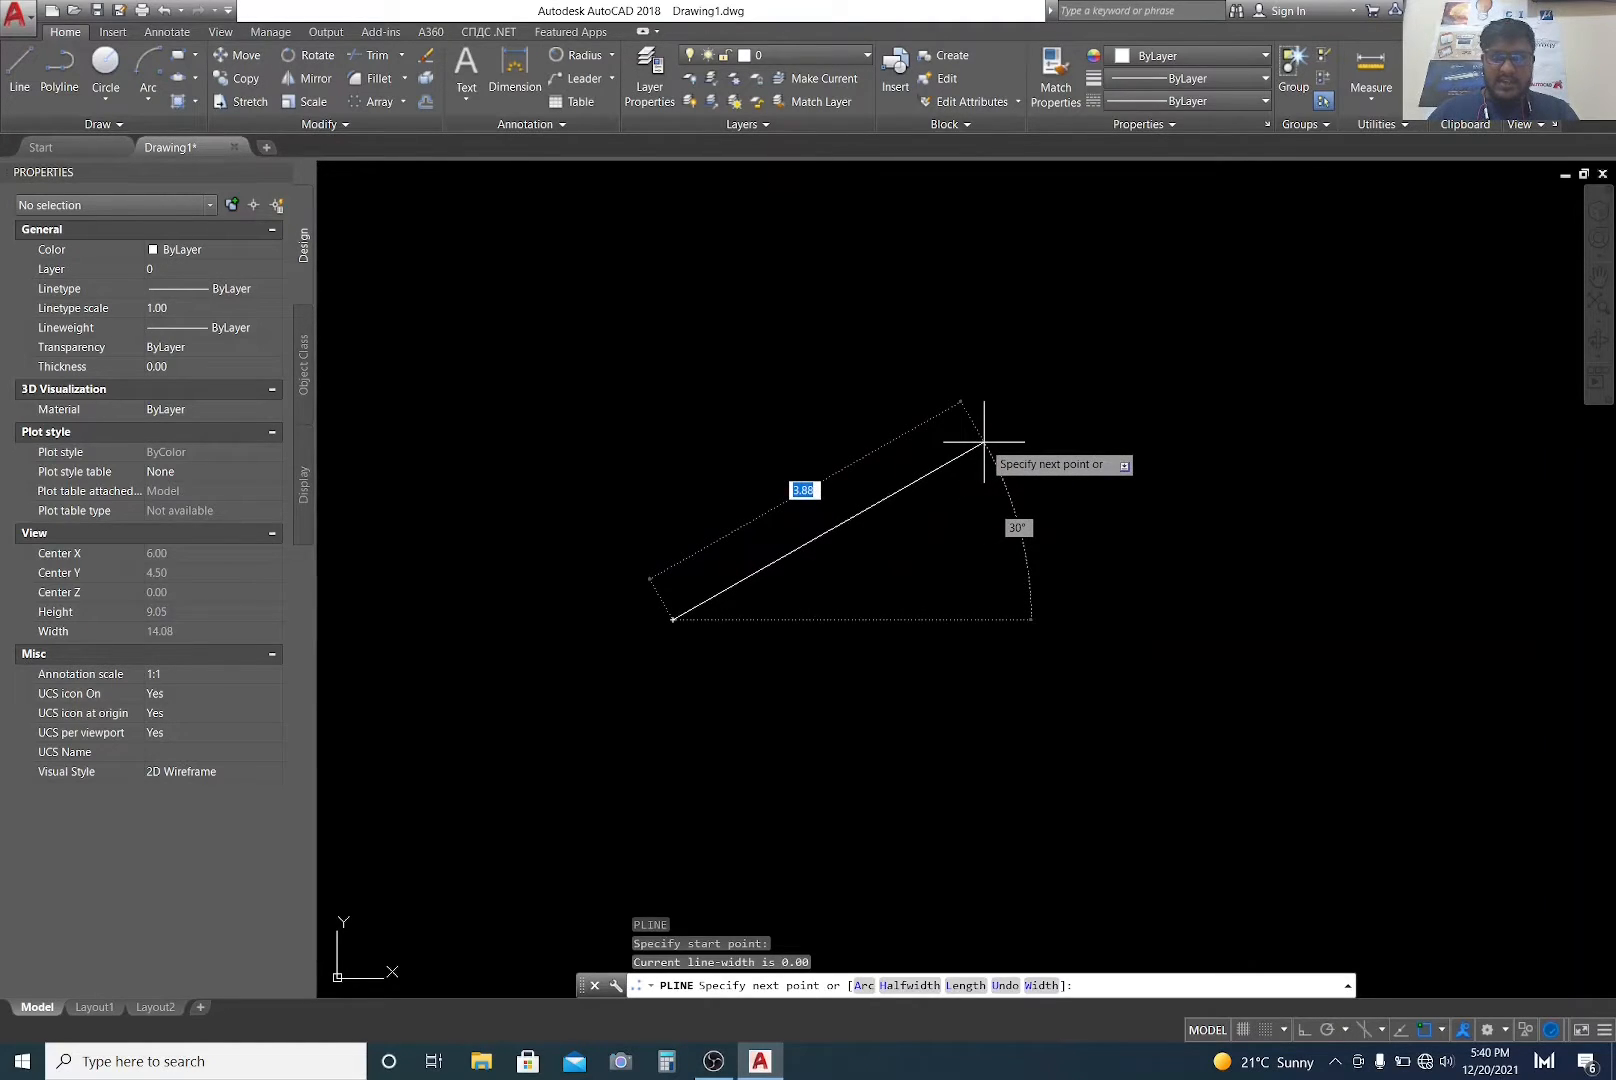
type("1")
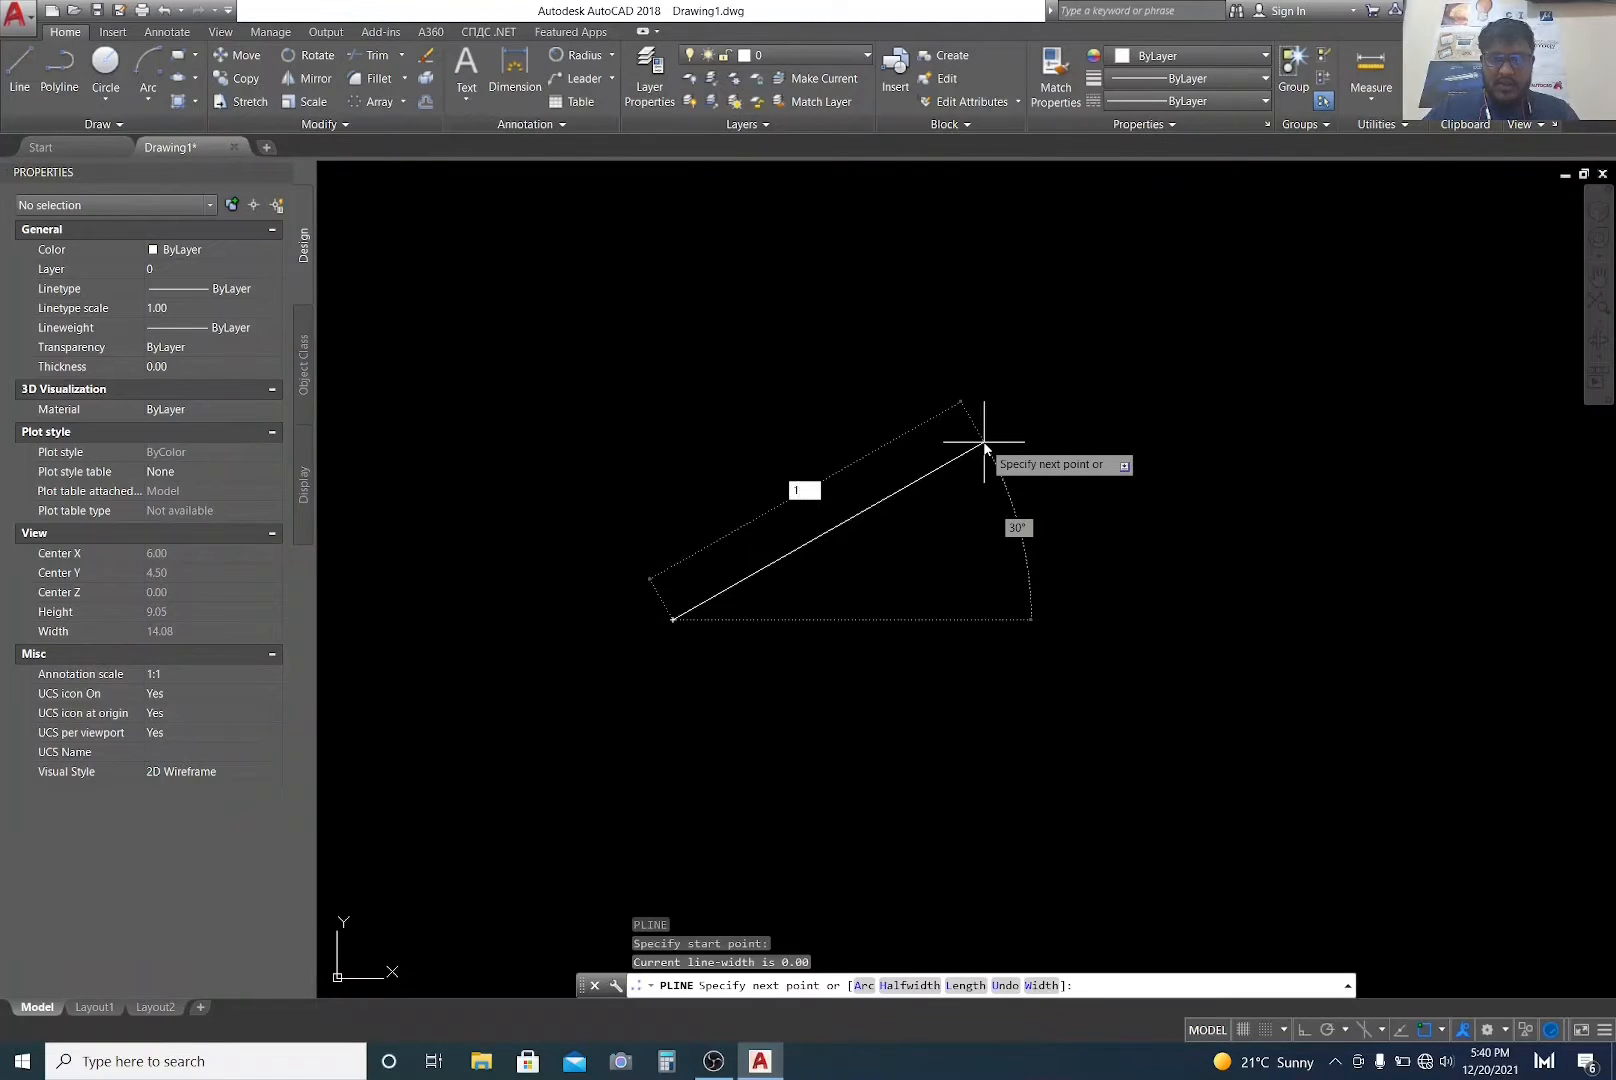
type("0")
key("Return")
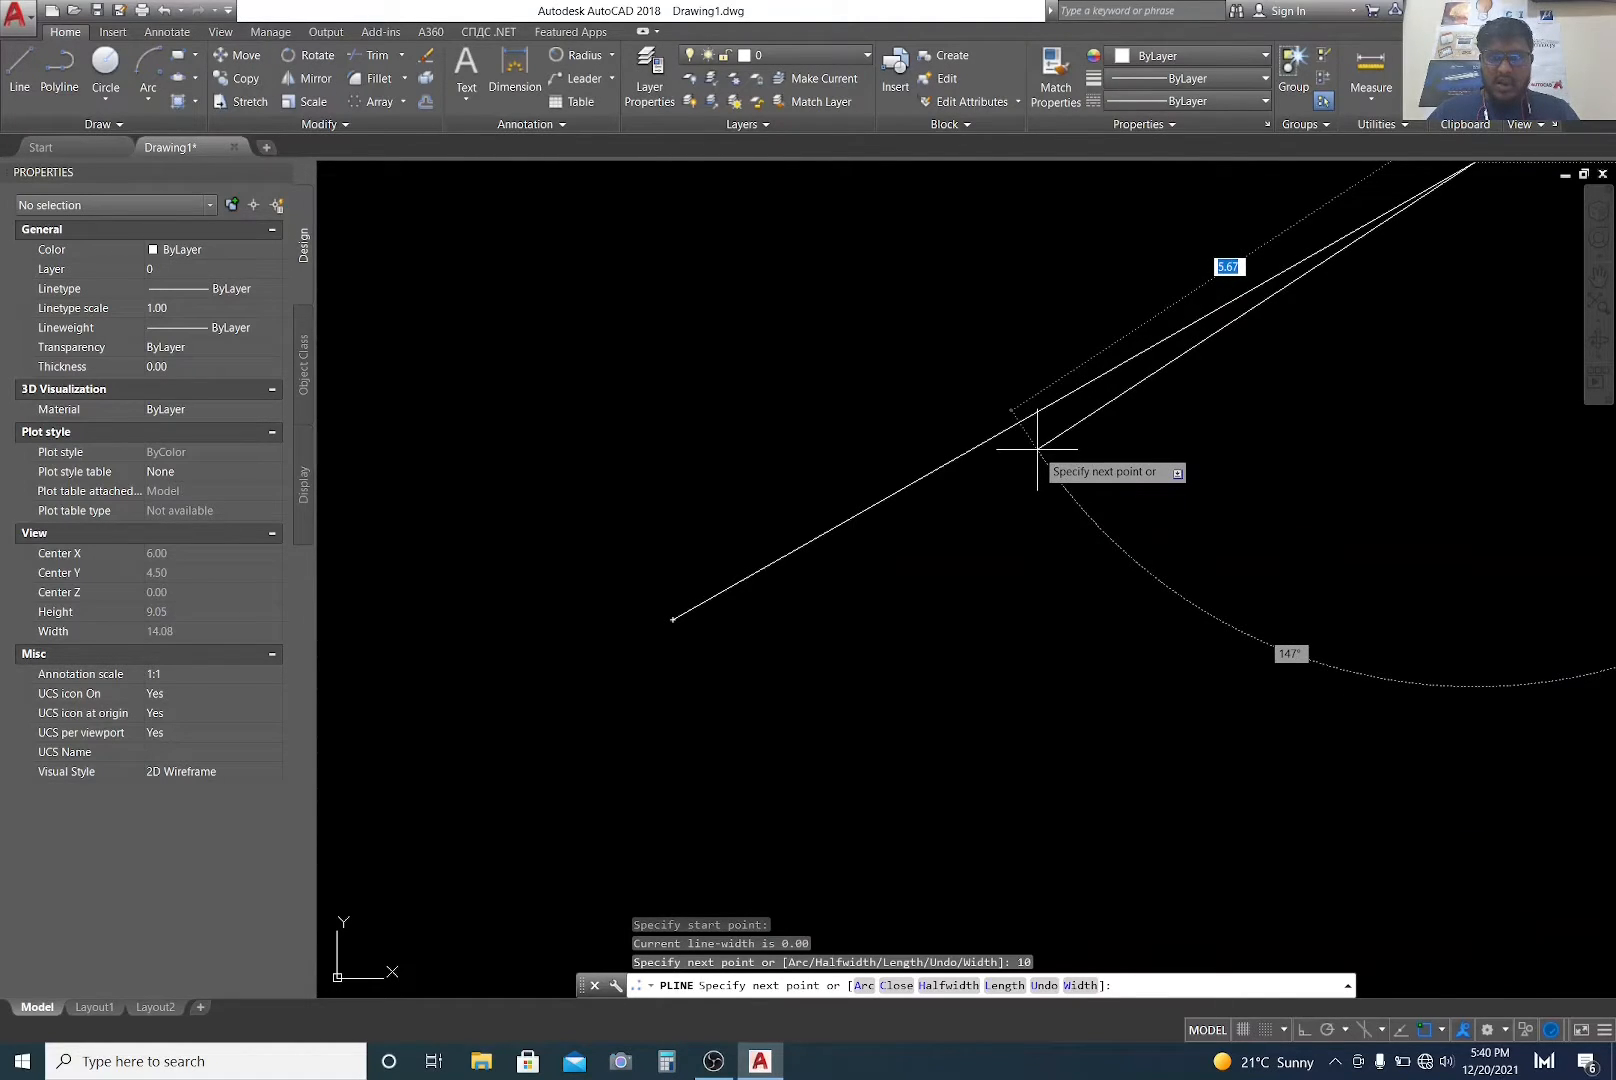
scroll(1037, 449, "down", 5)
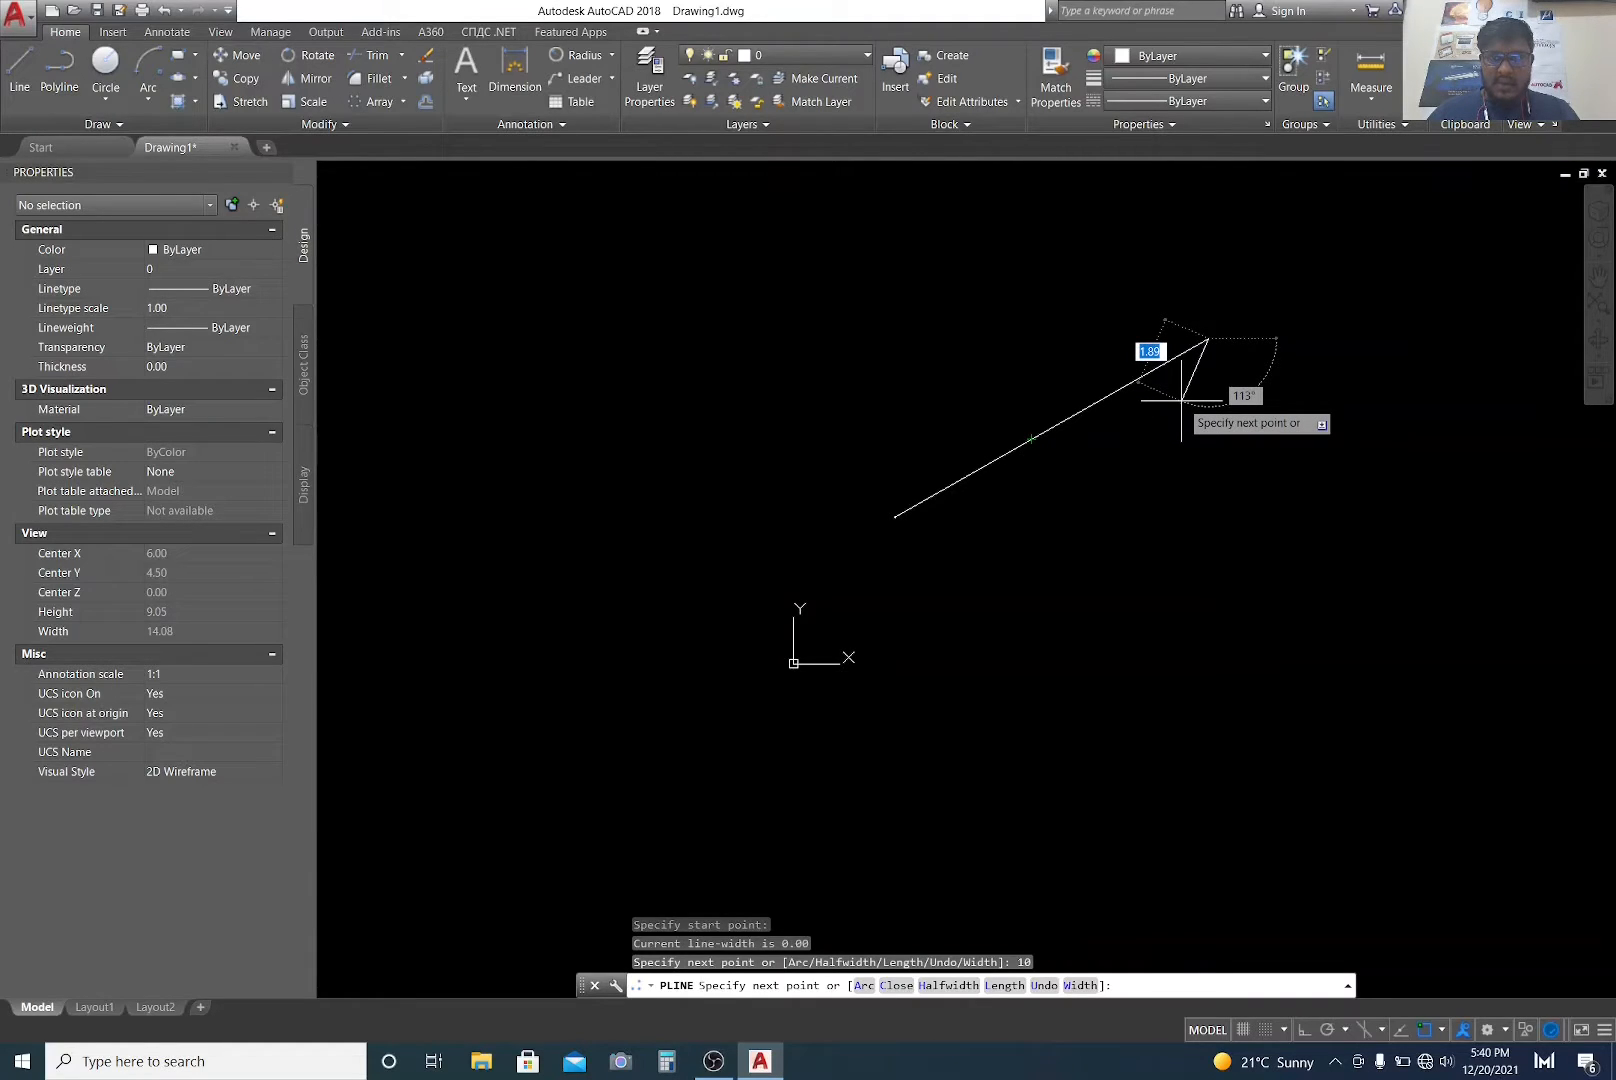
mouse_move(1181, 399)
middle_mouse_down()
mouse_move(1024, 498)
mouse_move(999, 548)
mouse_move(1025, 543)
middle_mouse_up()
scroll(1020, 540, "up", 2)
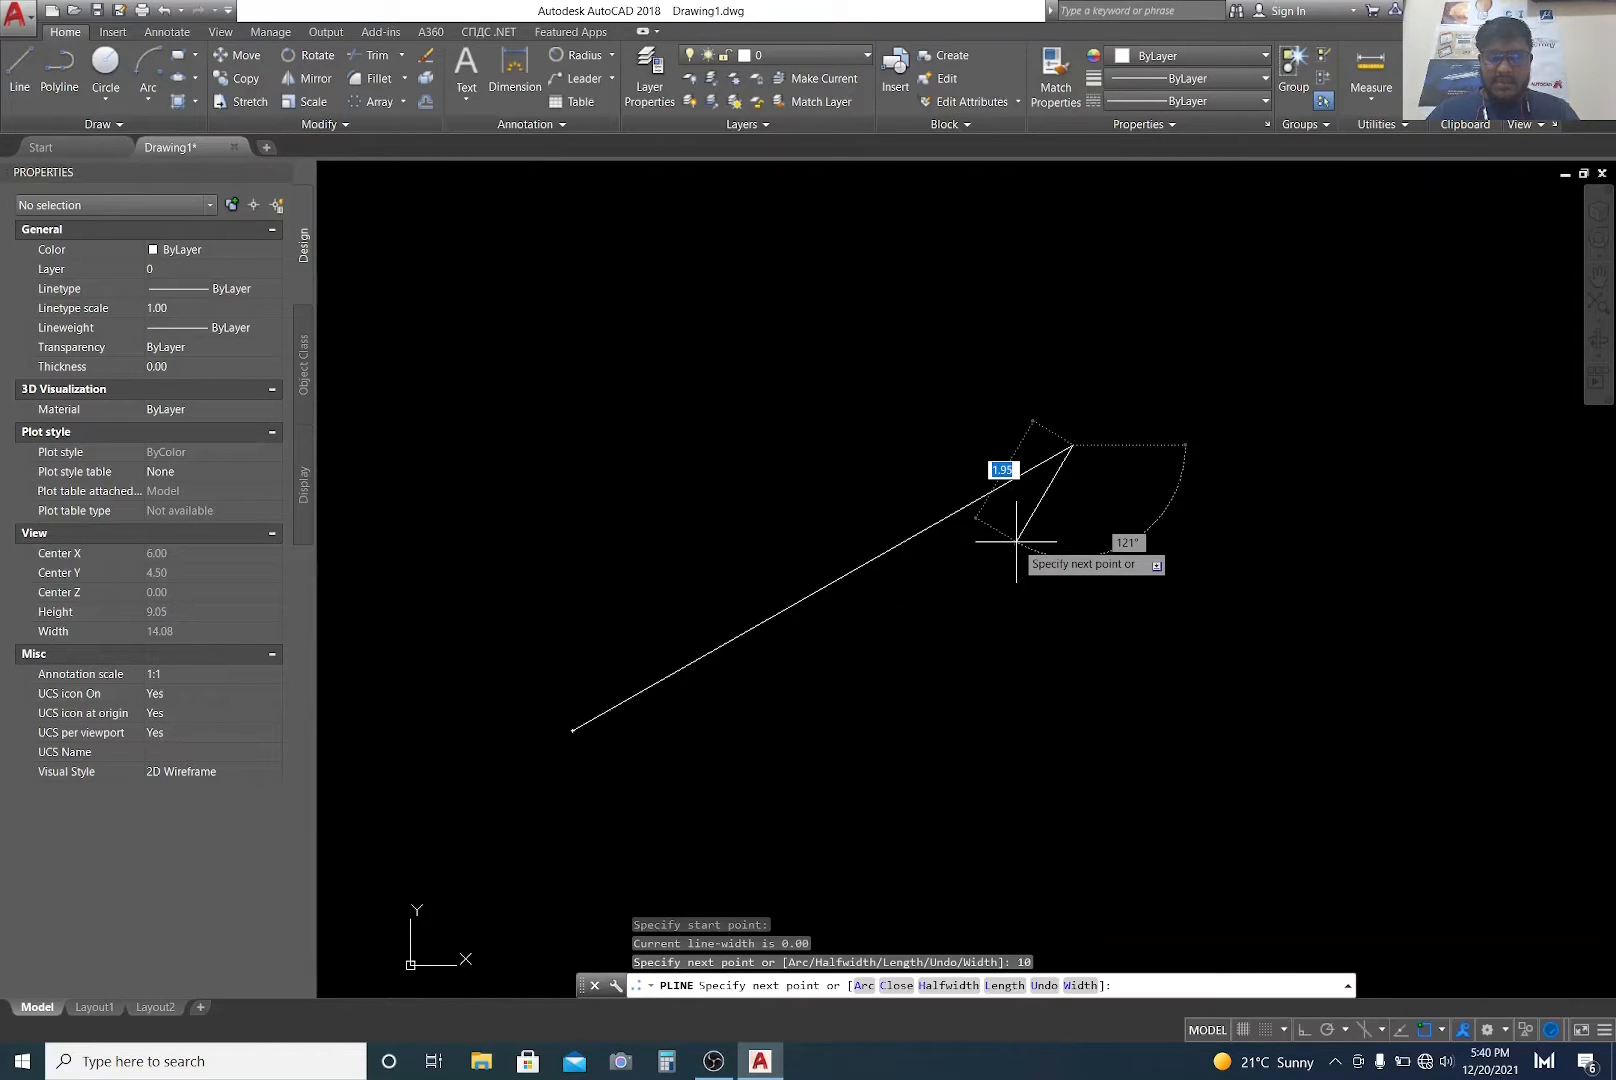
key("Escape")
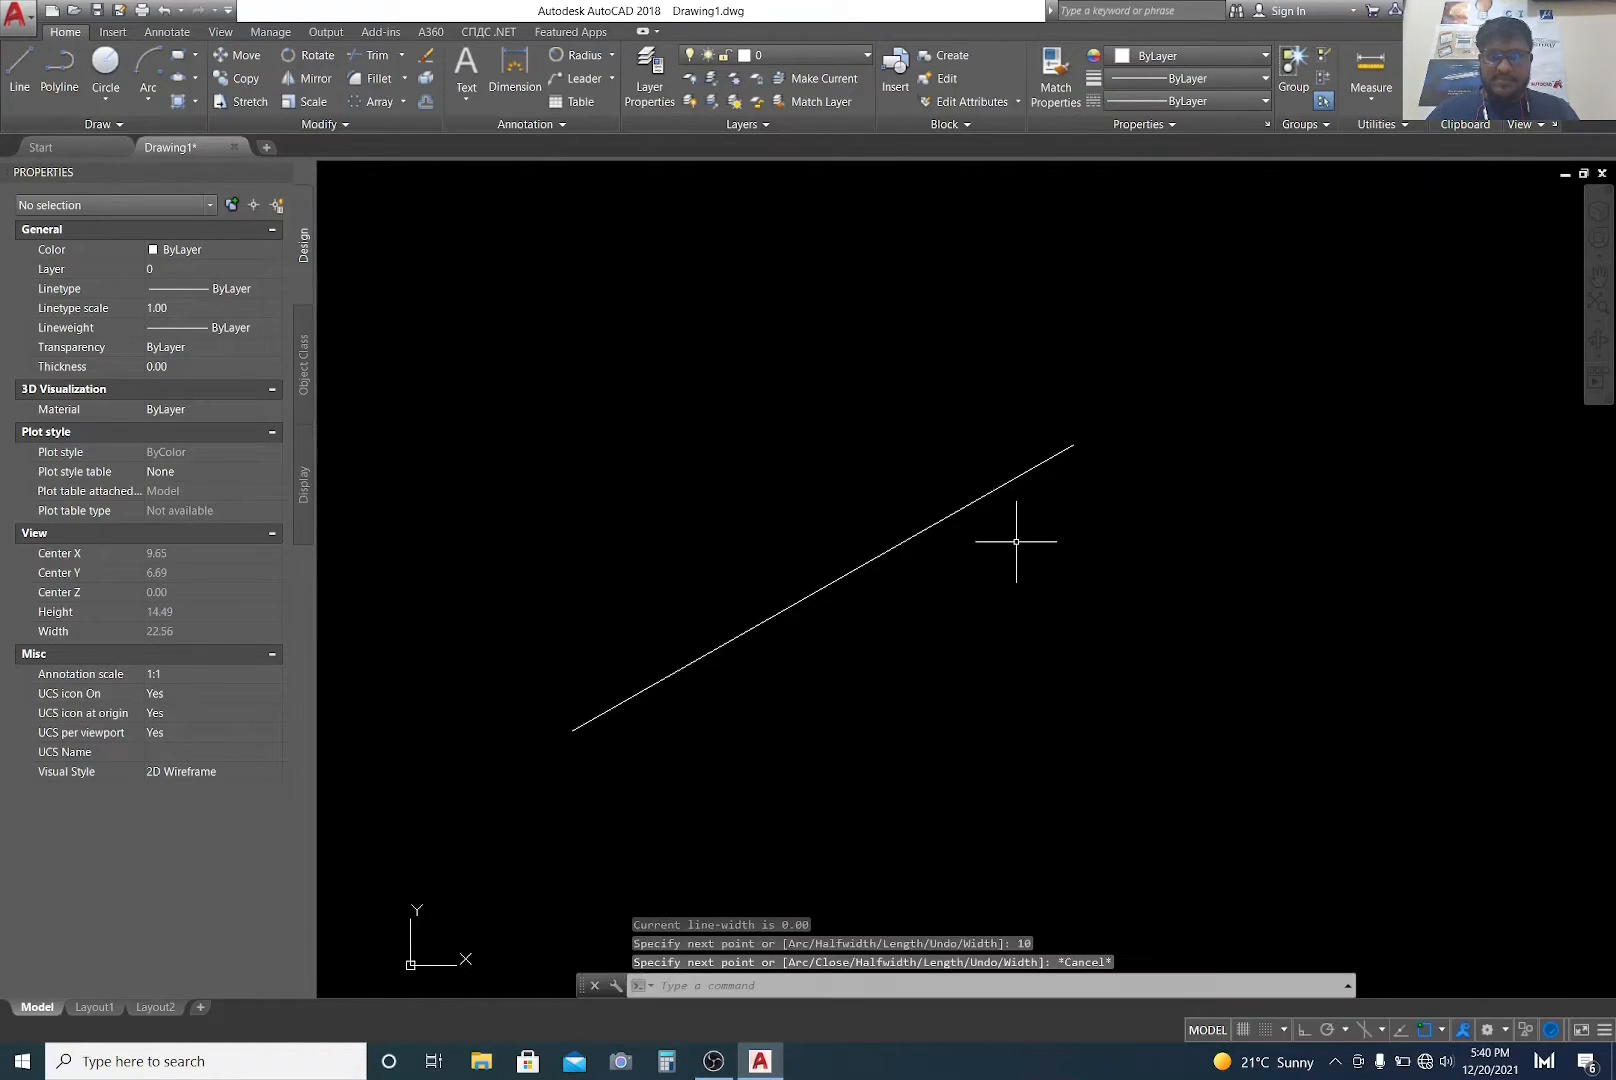
Step: Select the polyline, check its length in its properties, and clear the selection
left_click(923, 529)
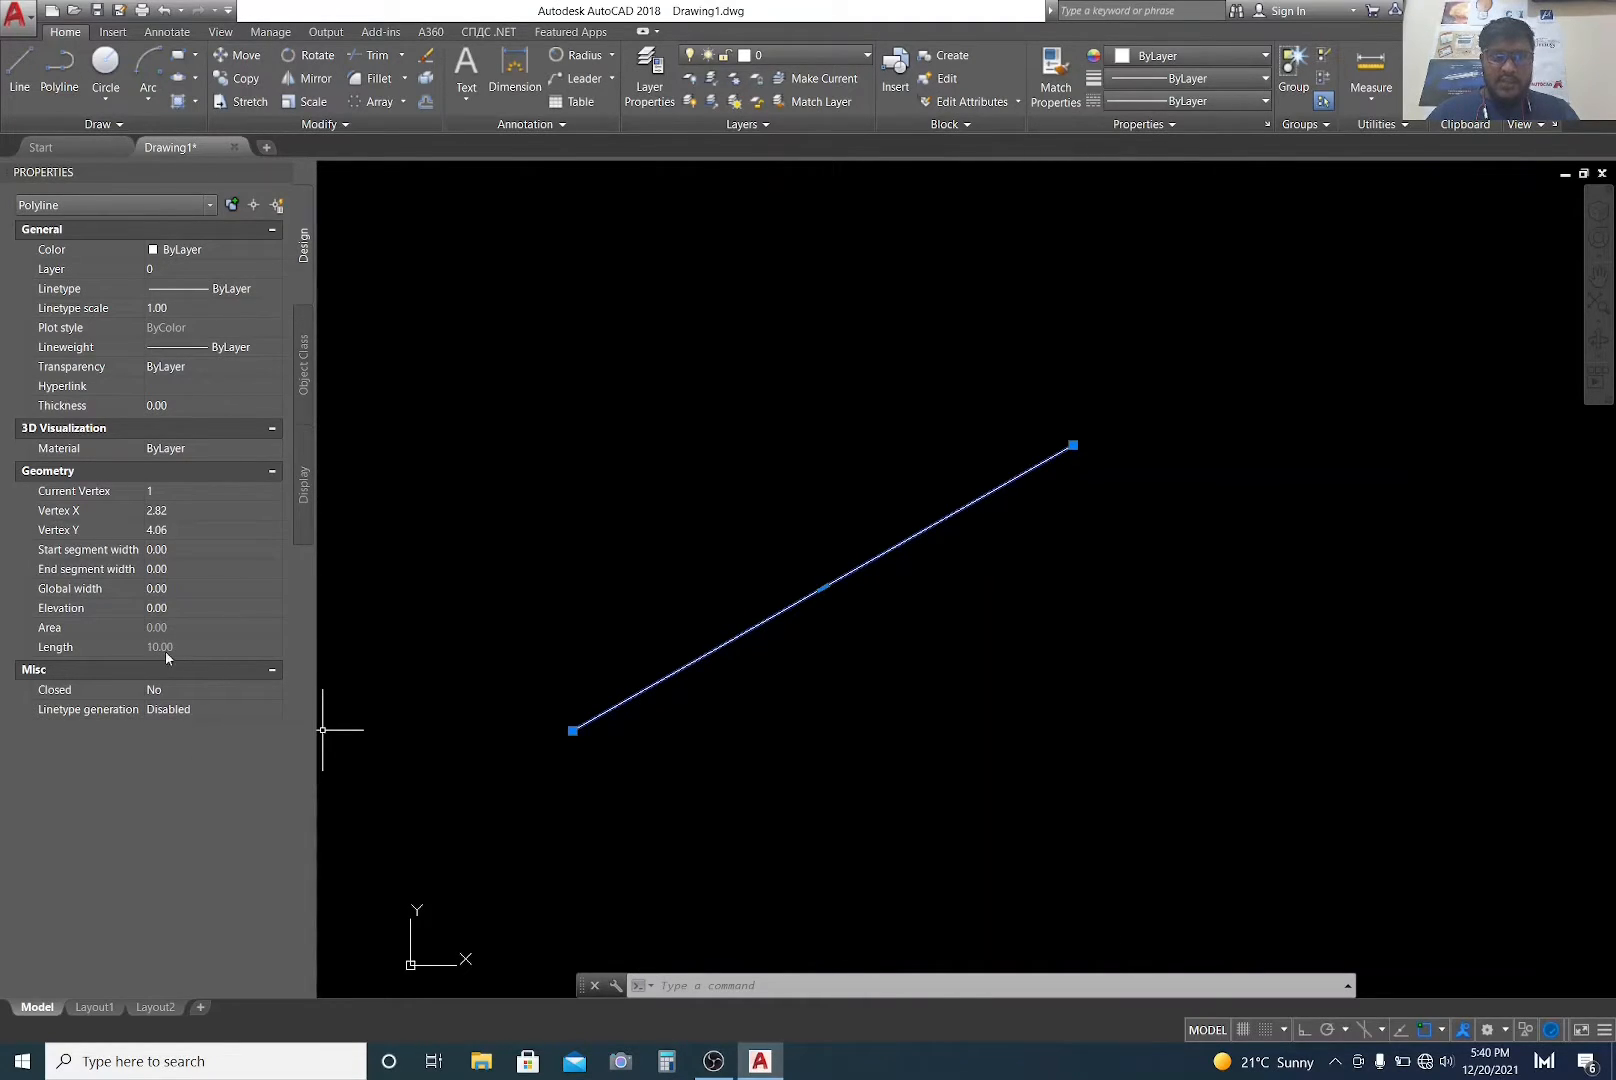
scroll(675, 729, "down", 2)
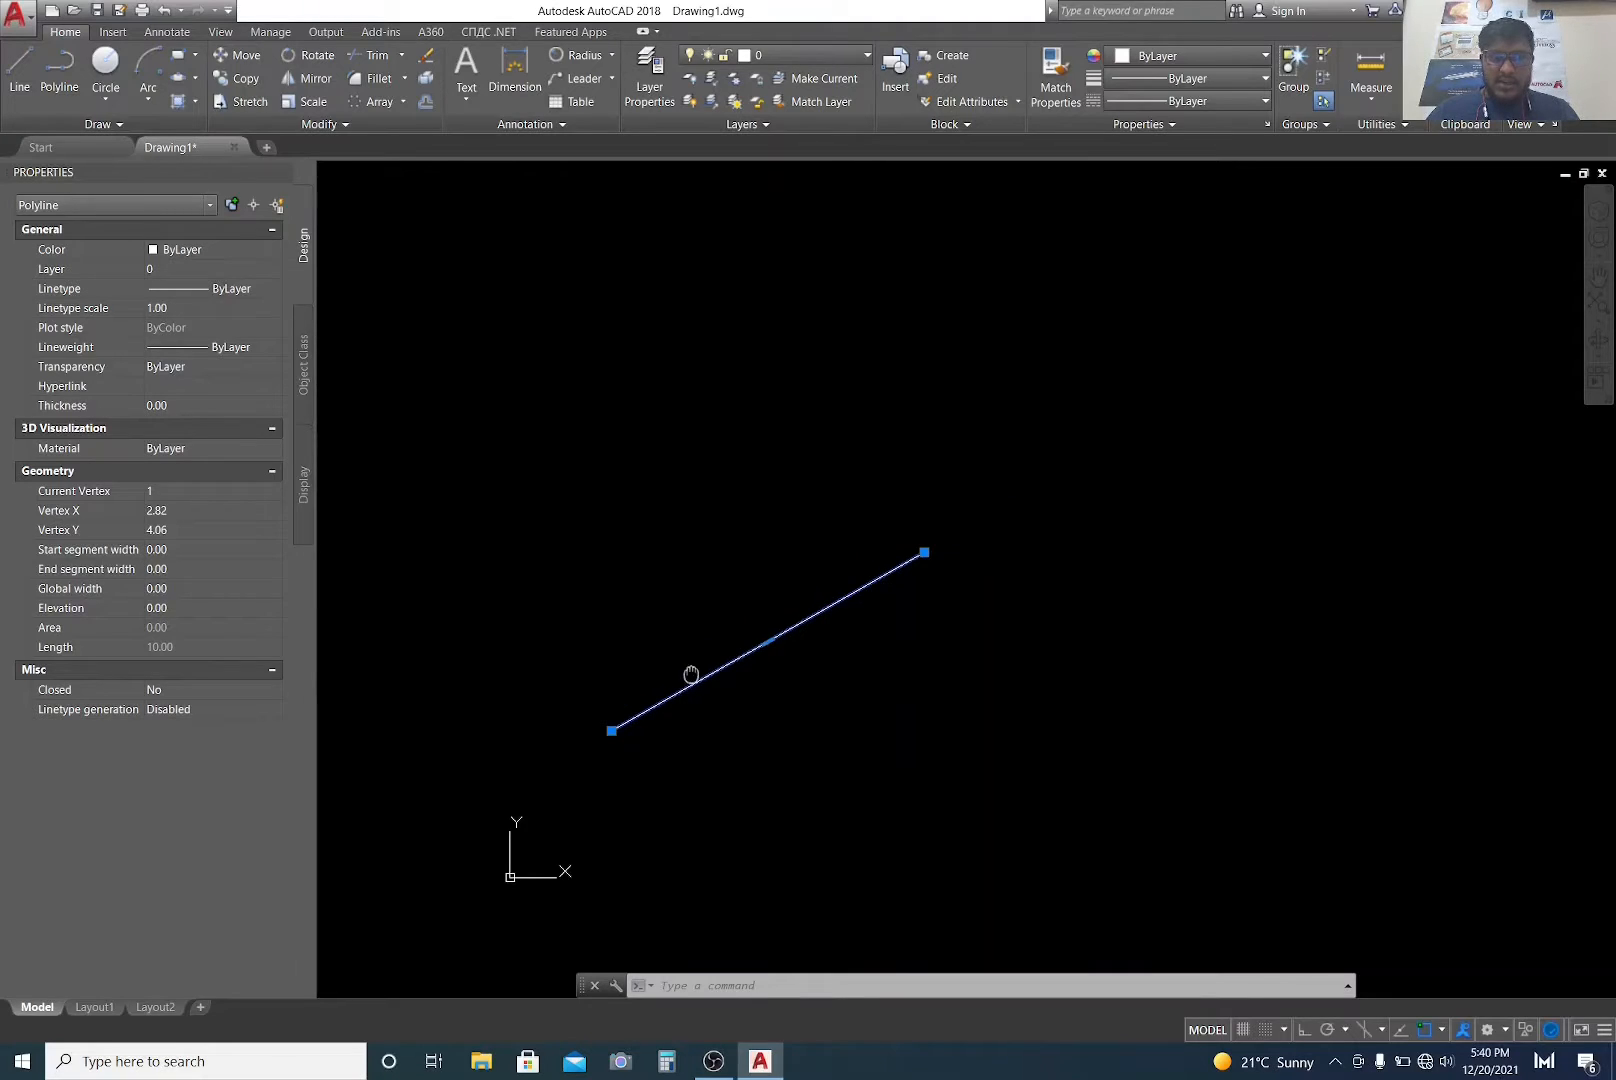
middle_click_drag(689, 671, 707, 596)
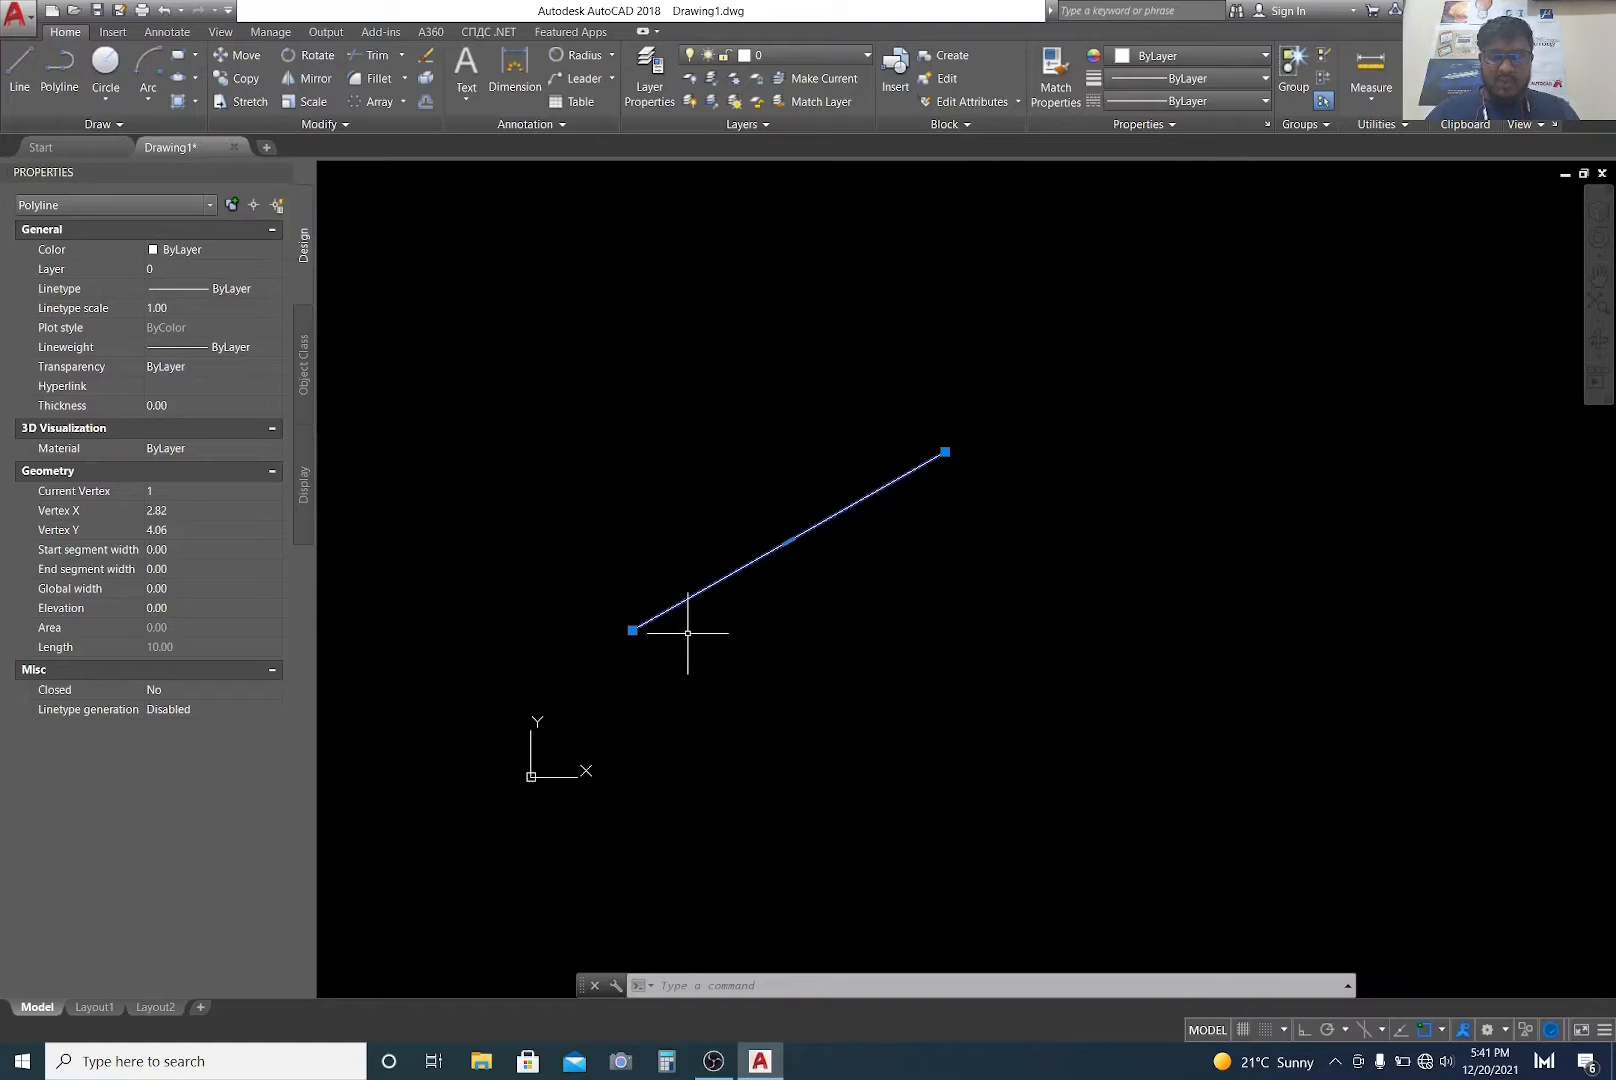
key("Escape")
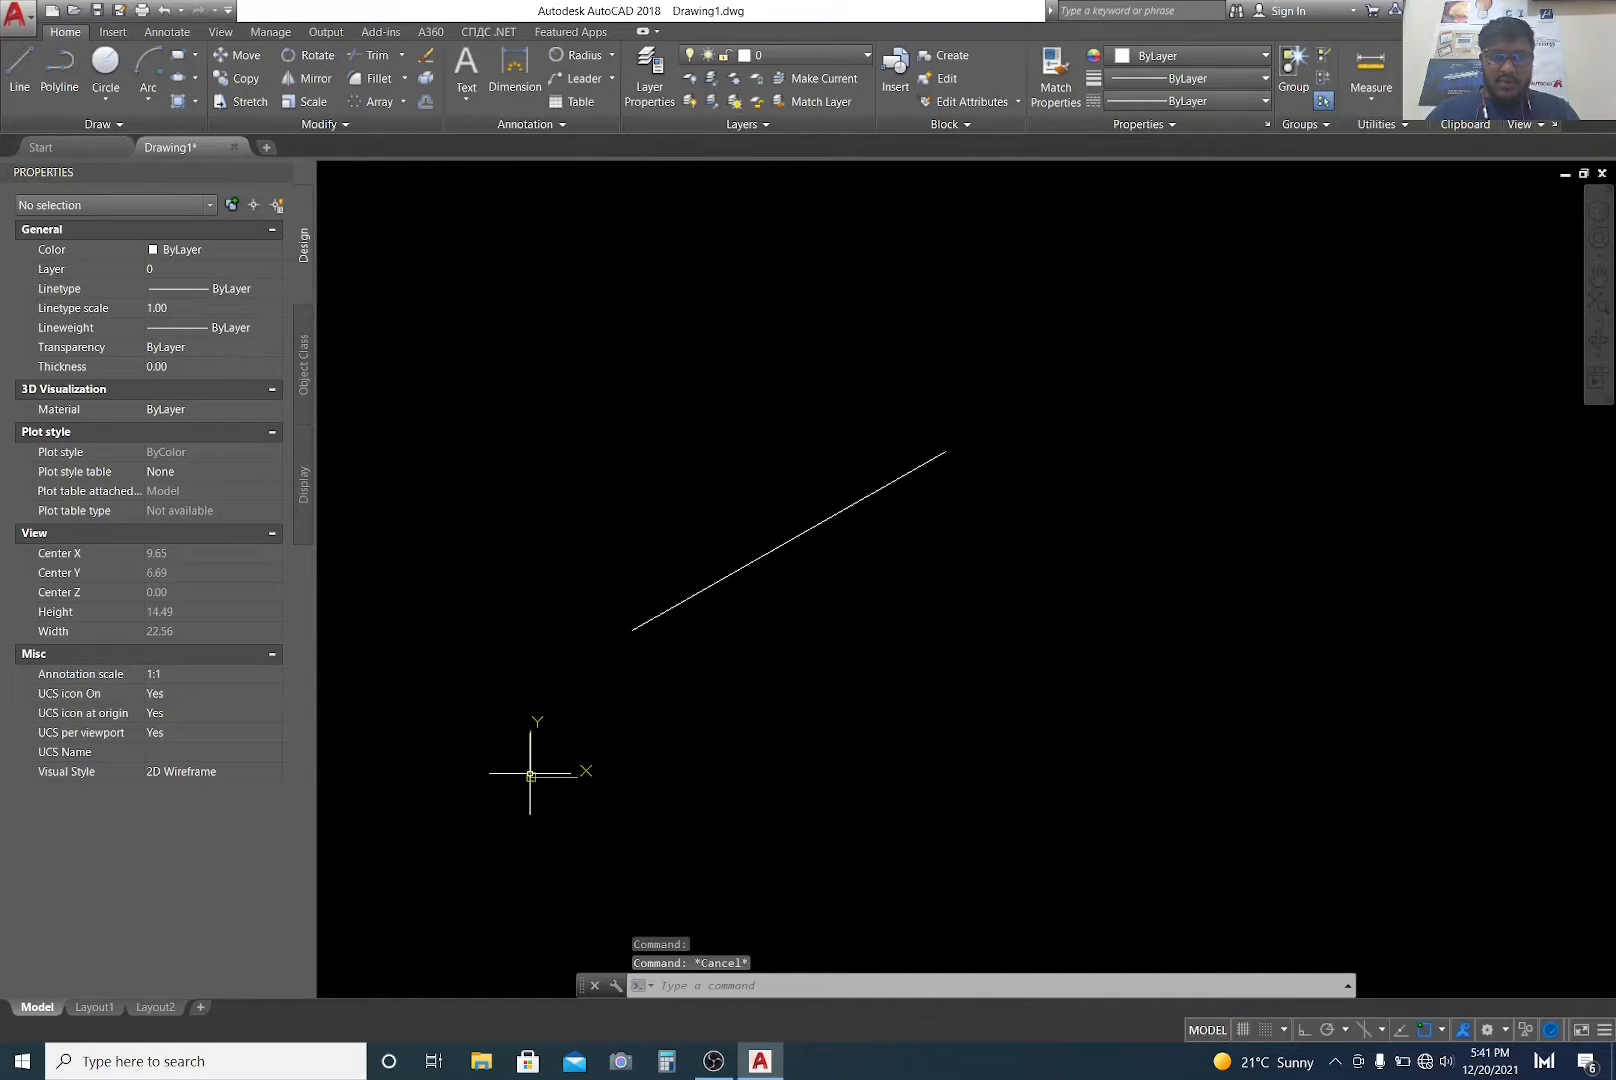
Step: Turn off the Show UCS Icon at Origin setting for the coordinate system icon
left_click(533, 775)
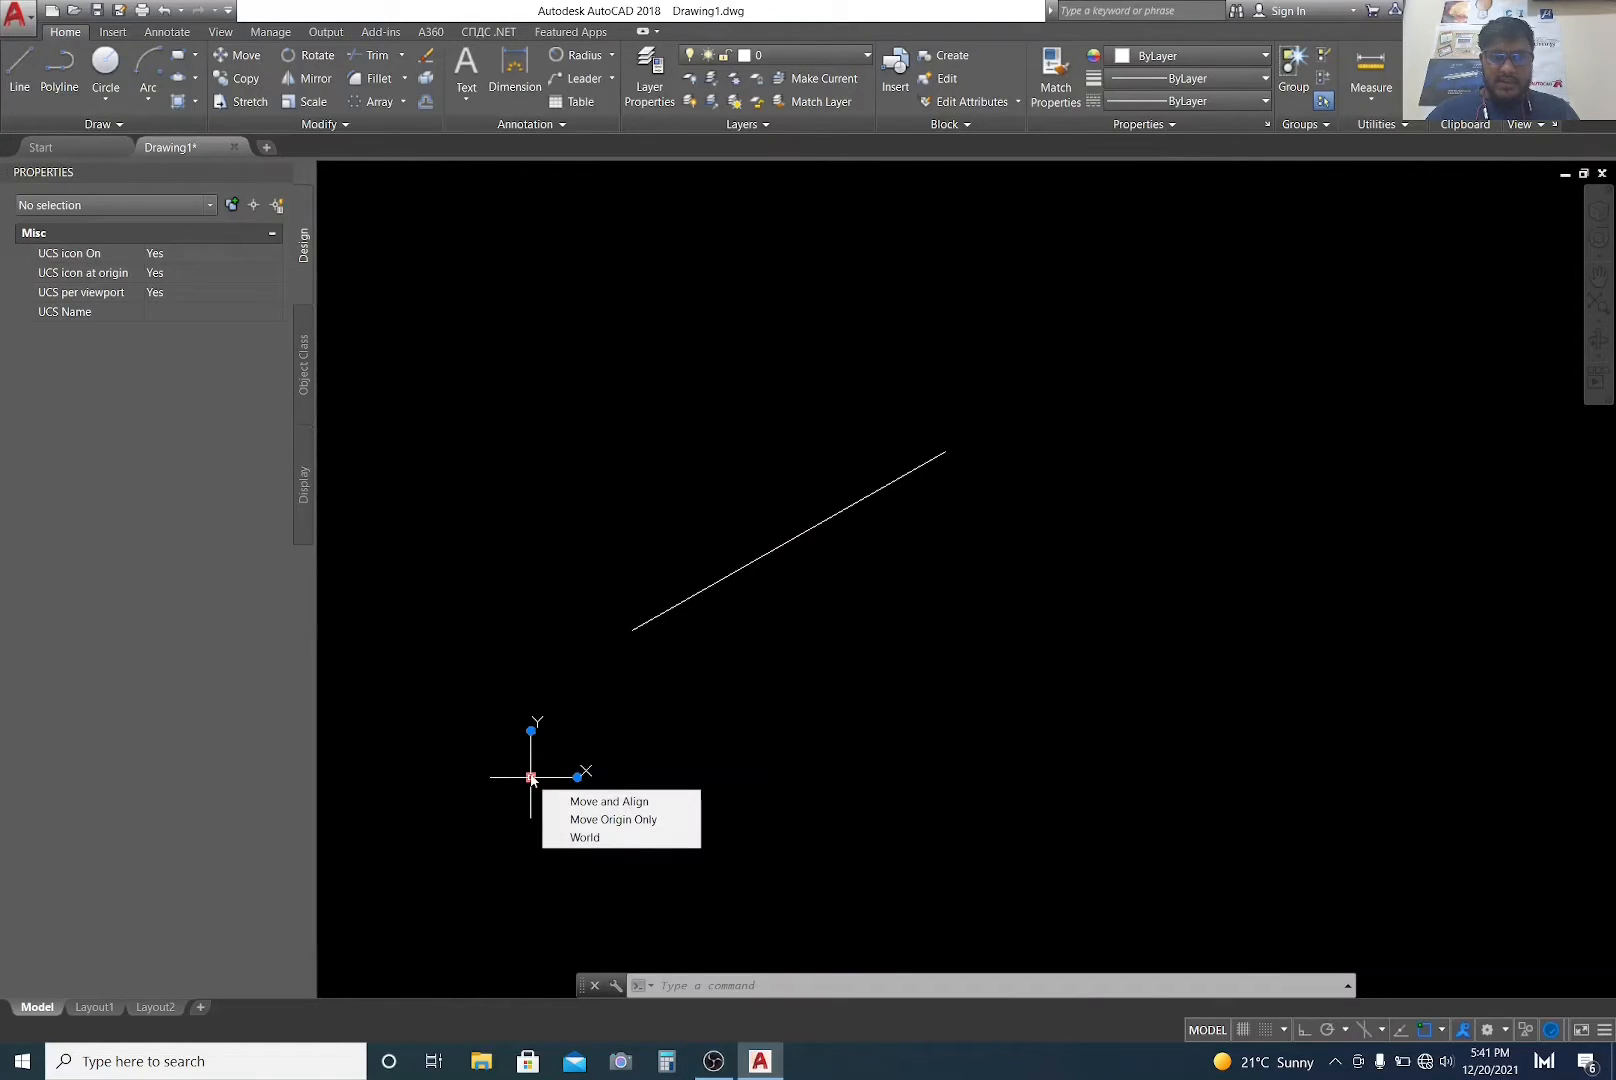
right_click(530, 777)
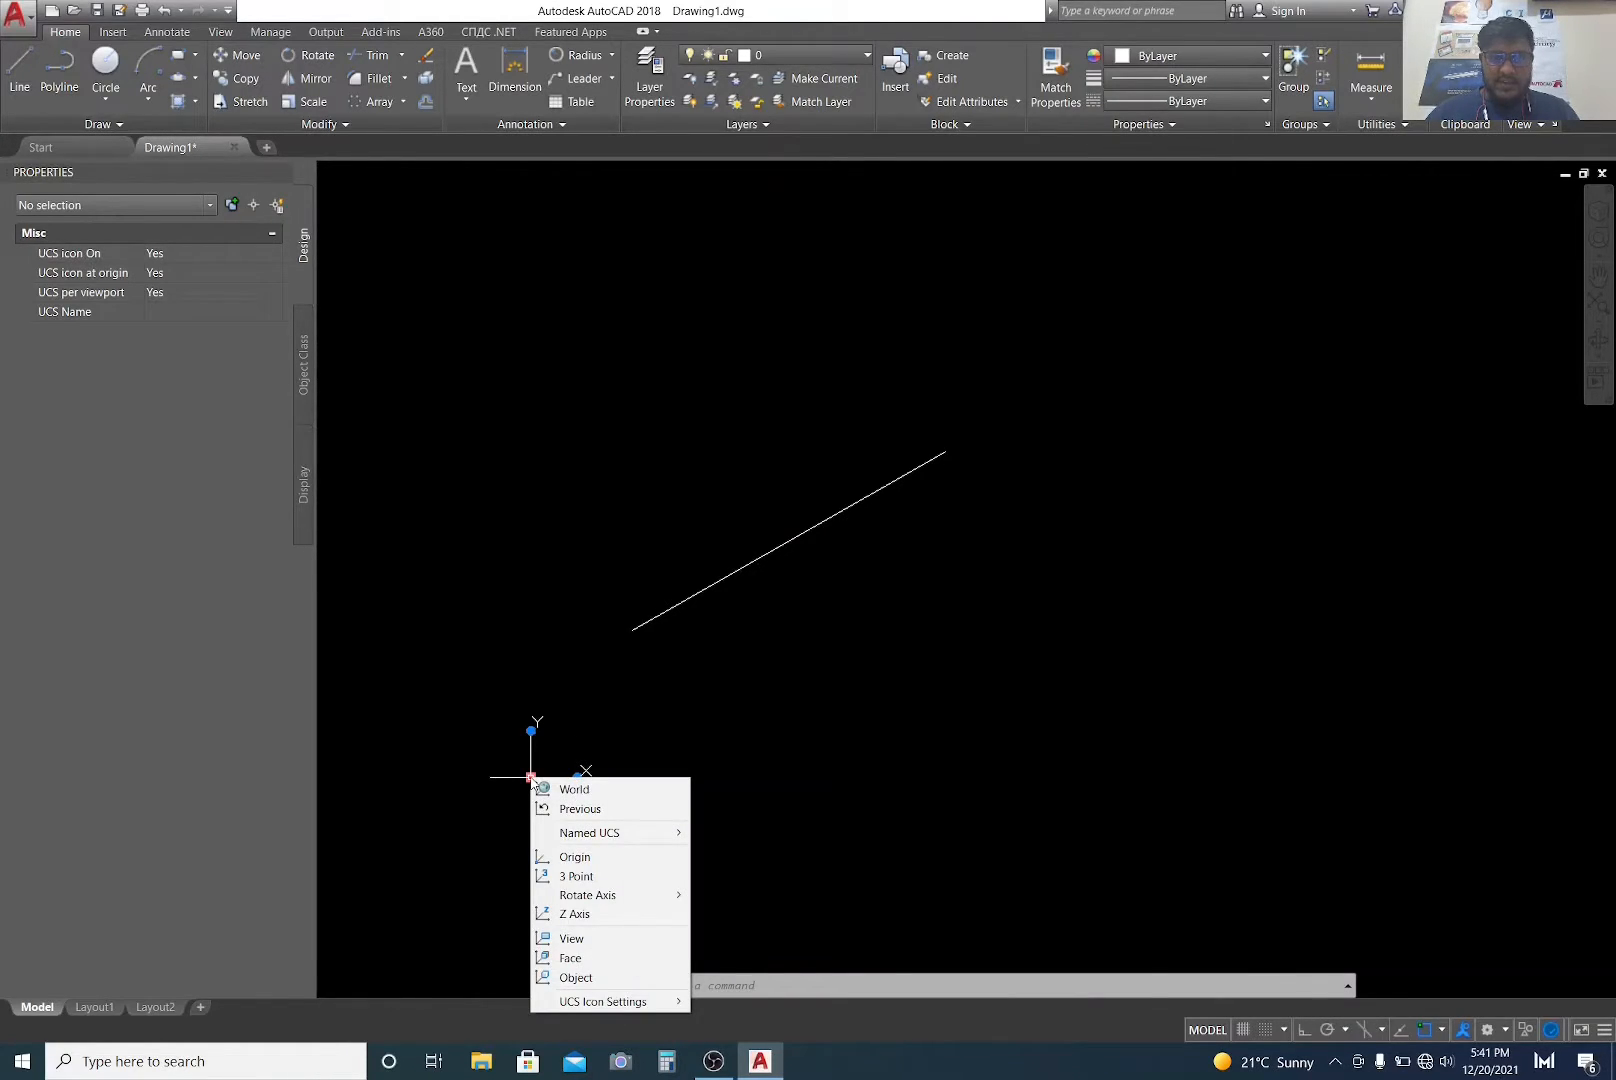
mouse_move(607, 1004)
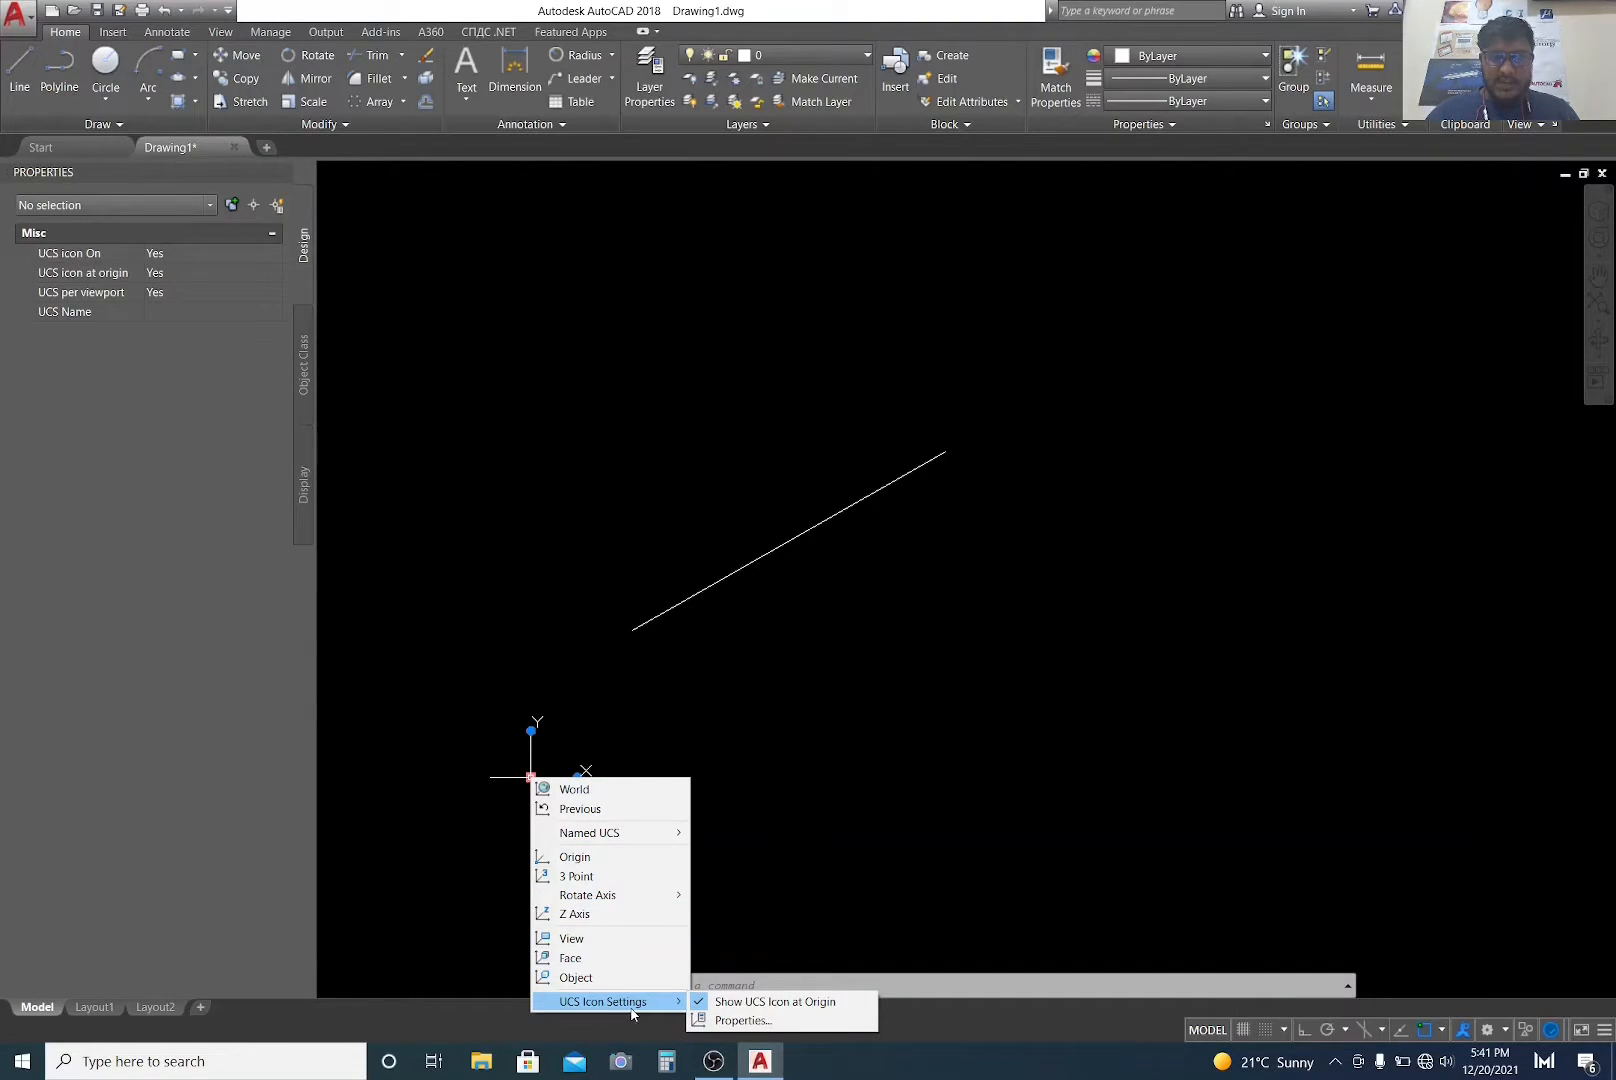
left_click(706, 1003)
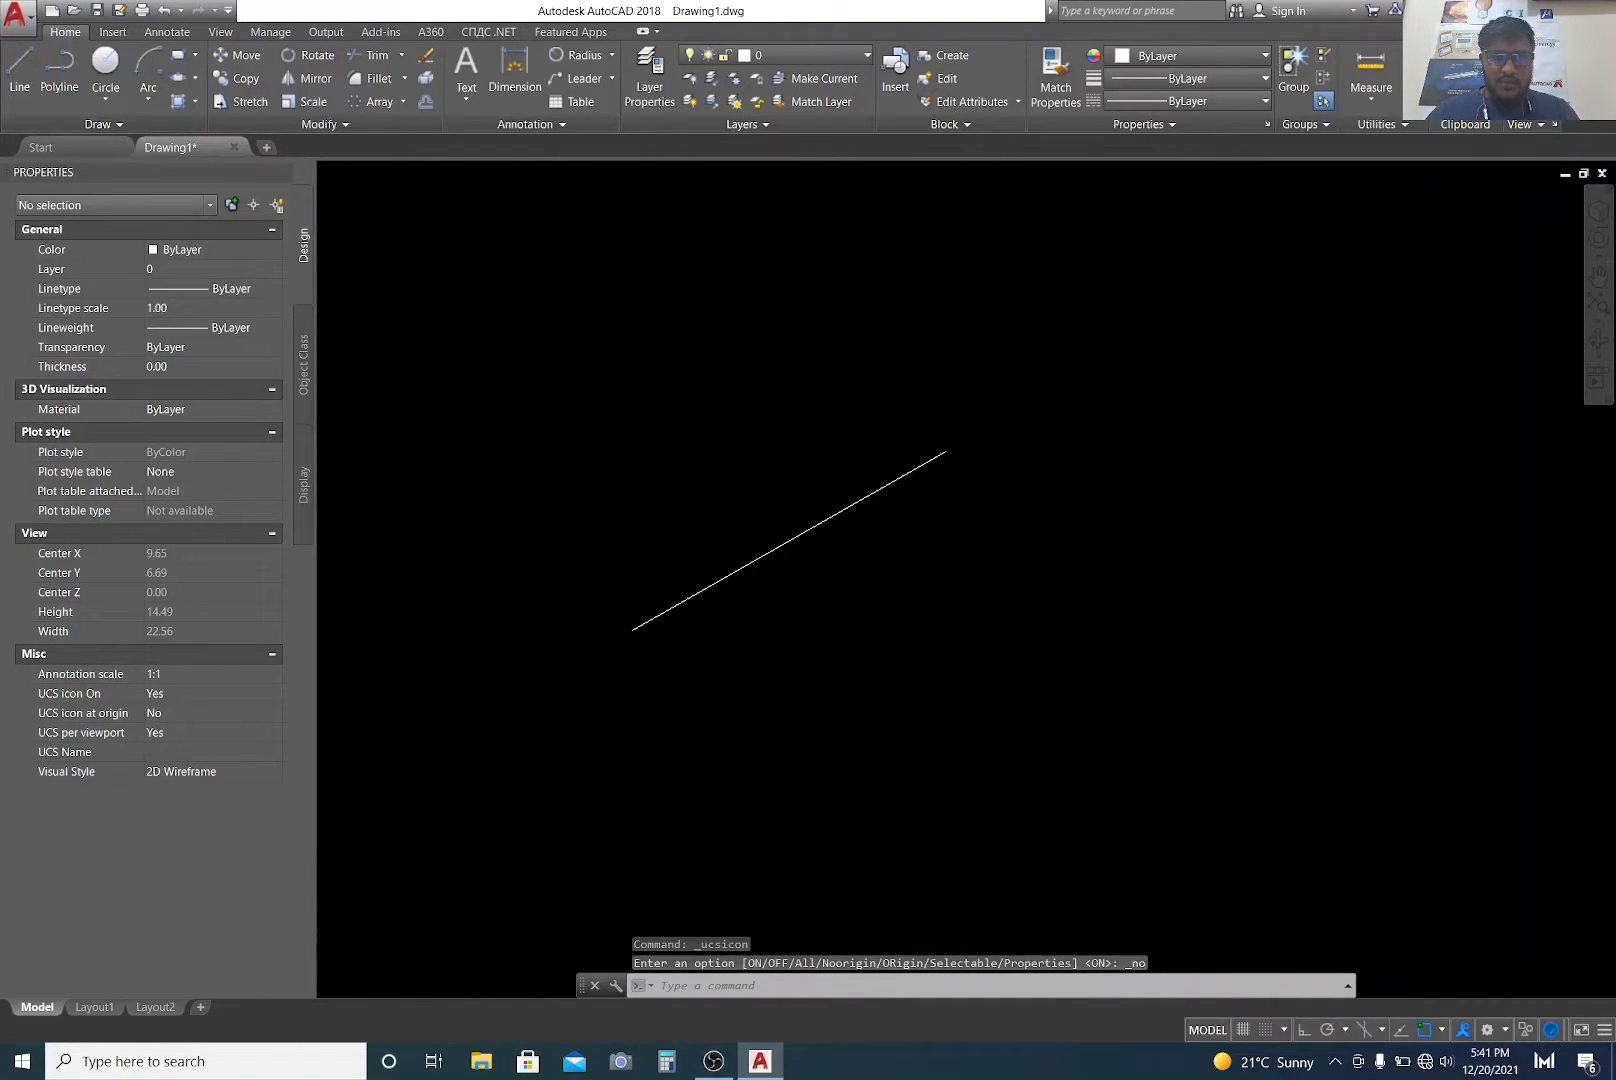
Step: Examine where the UCS icon sits while zooming and panning around the polyline
scroll(705, 603, "down", 8)
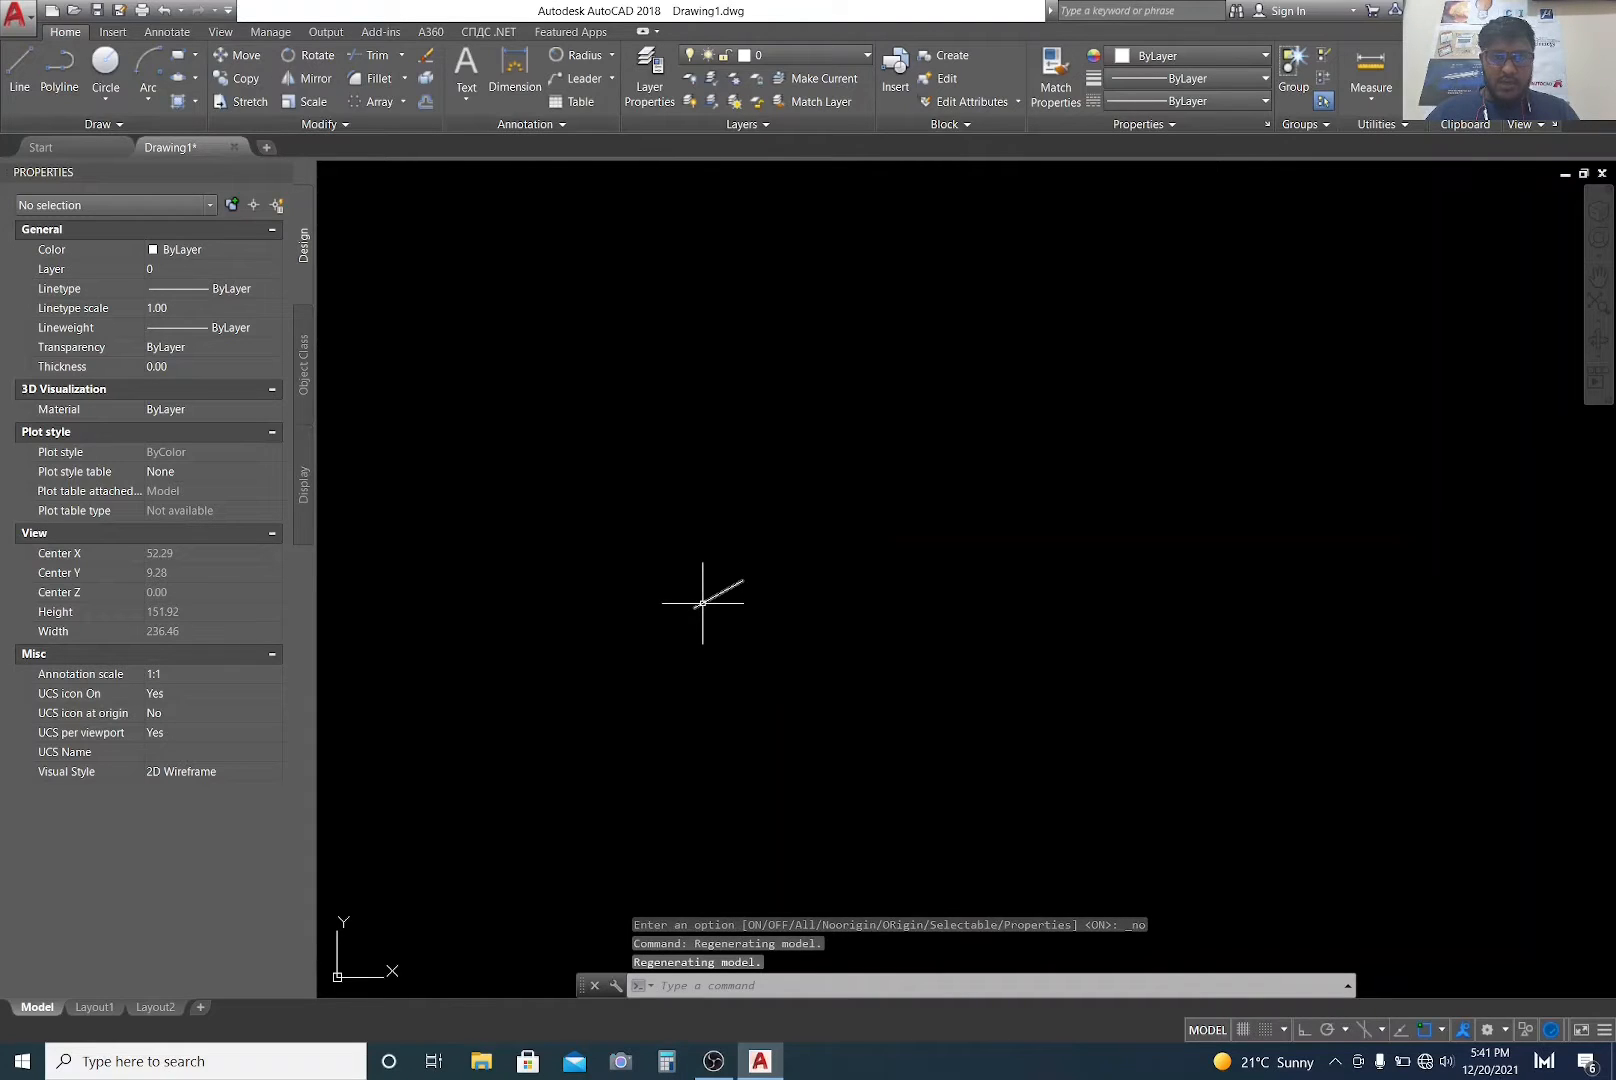
scroll(702, 598, "up", 10)
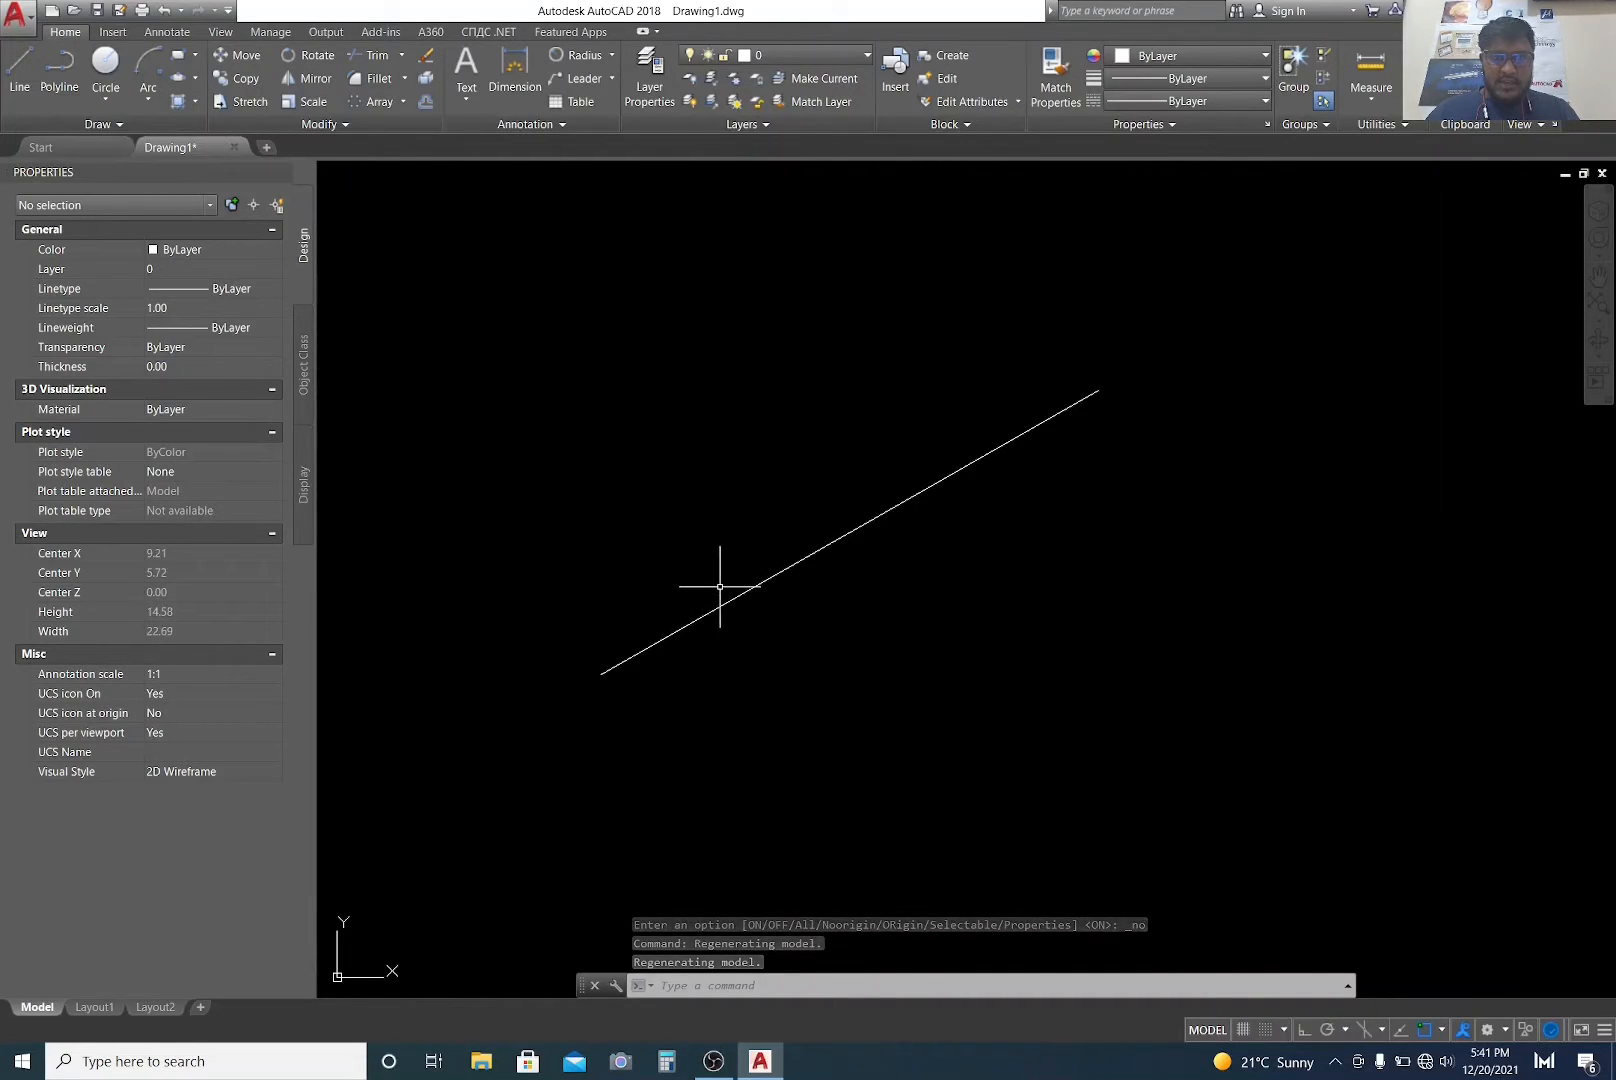
scroll(720, 587, "down", 5)
scroll(732, 564, "up", 5)
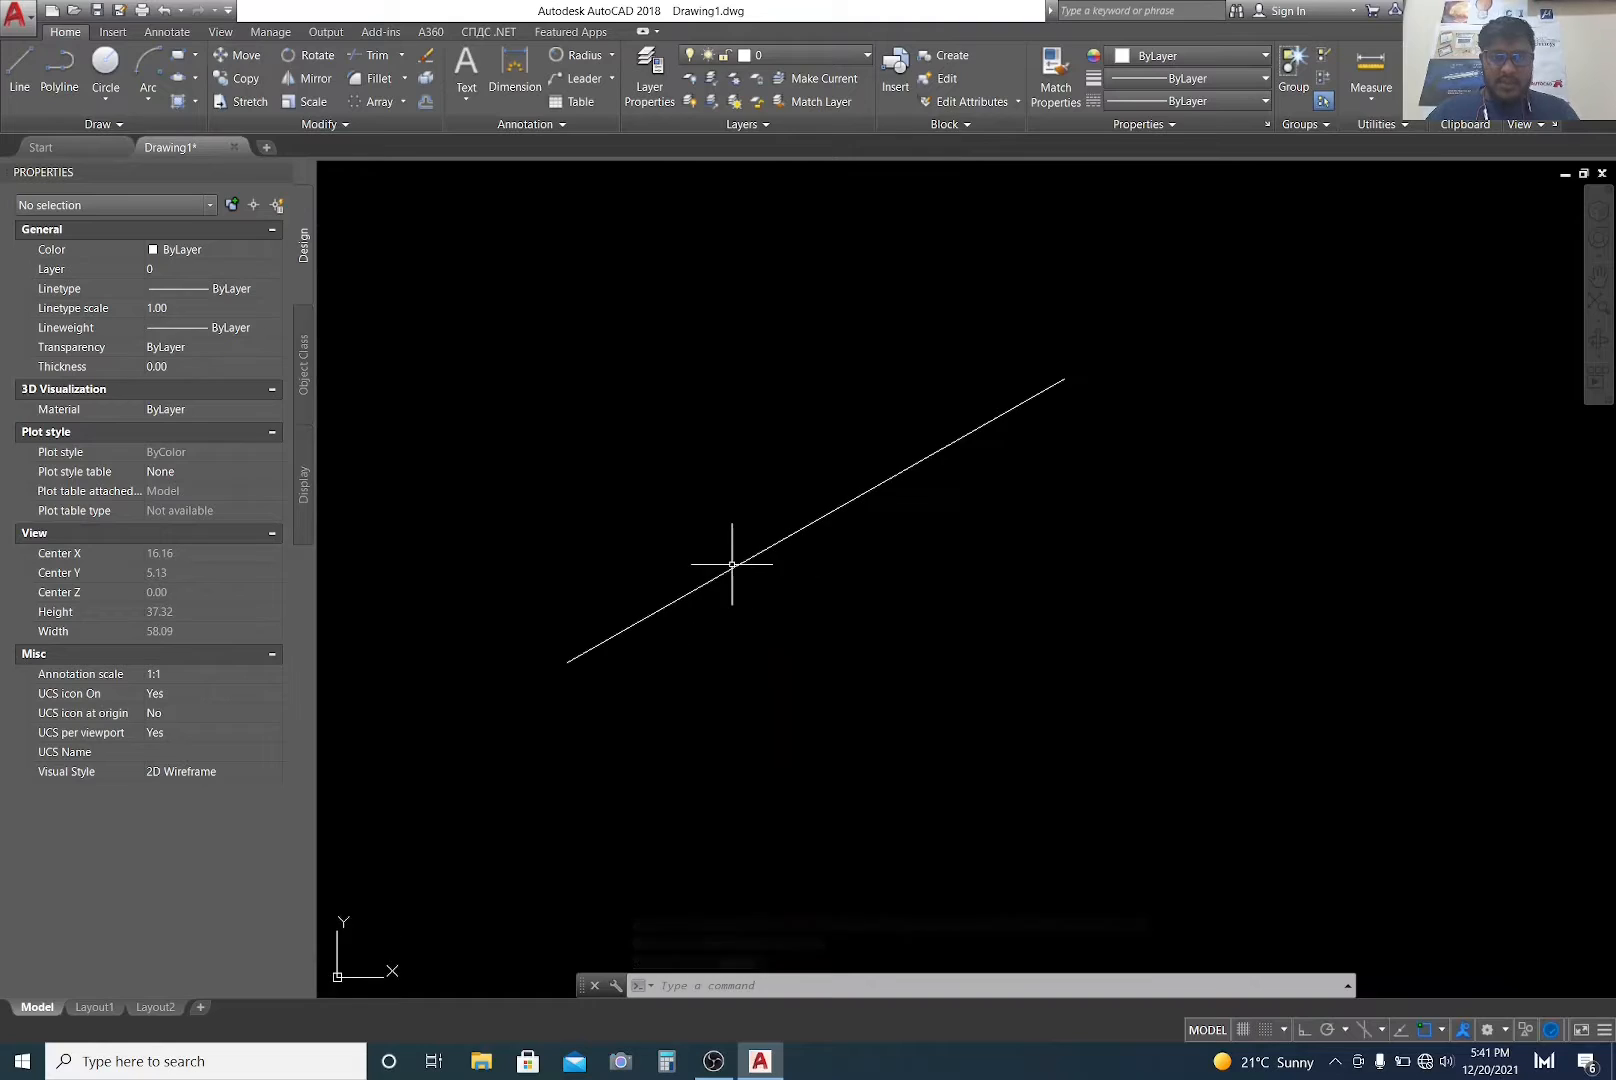
scroll(756, 558, "down", 2)
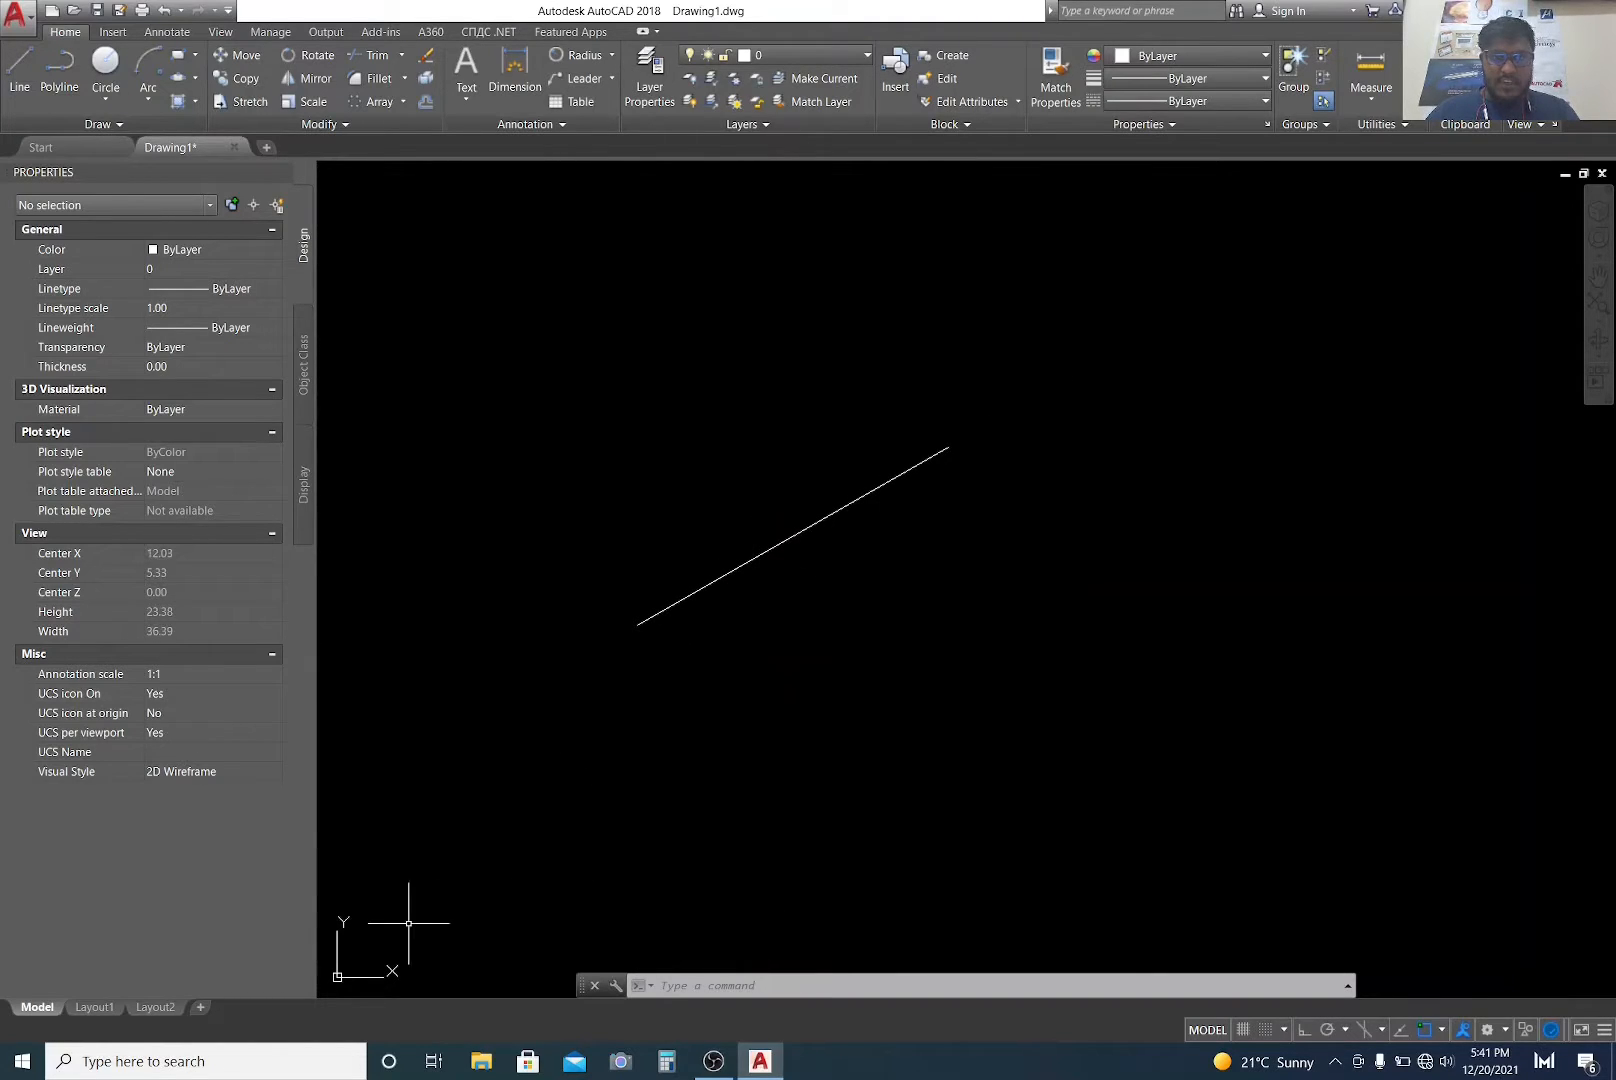
scroll(731, 486, "up", 2)
middle_click_drag(746, 600, 751, 600)
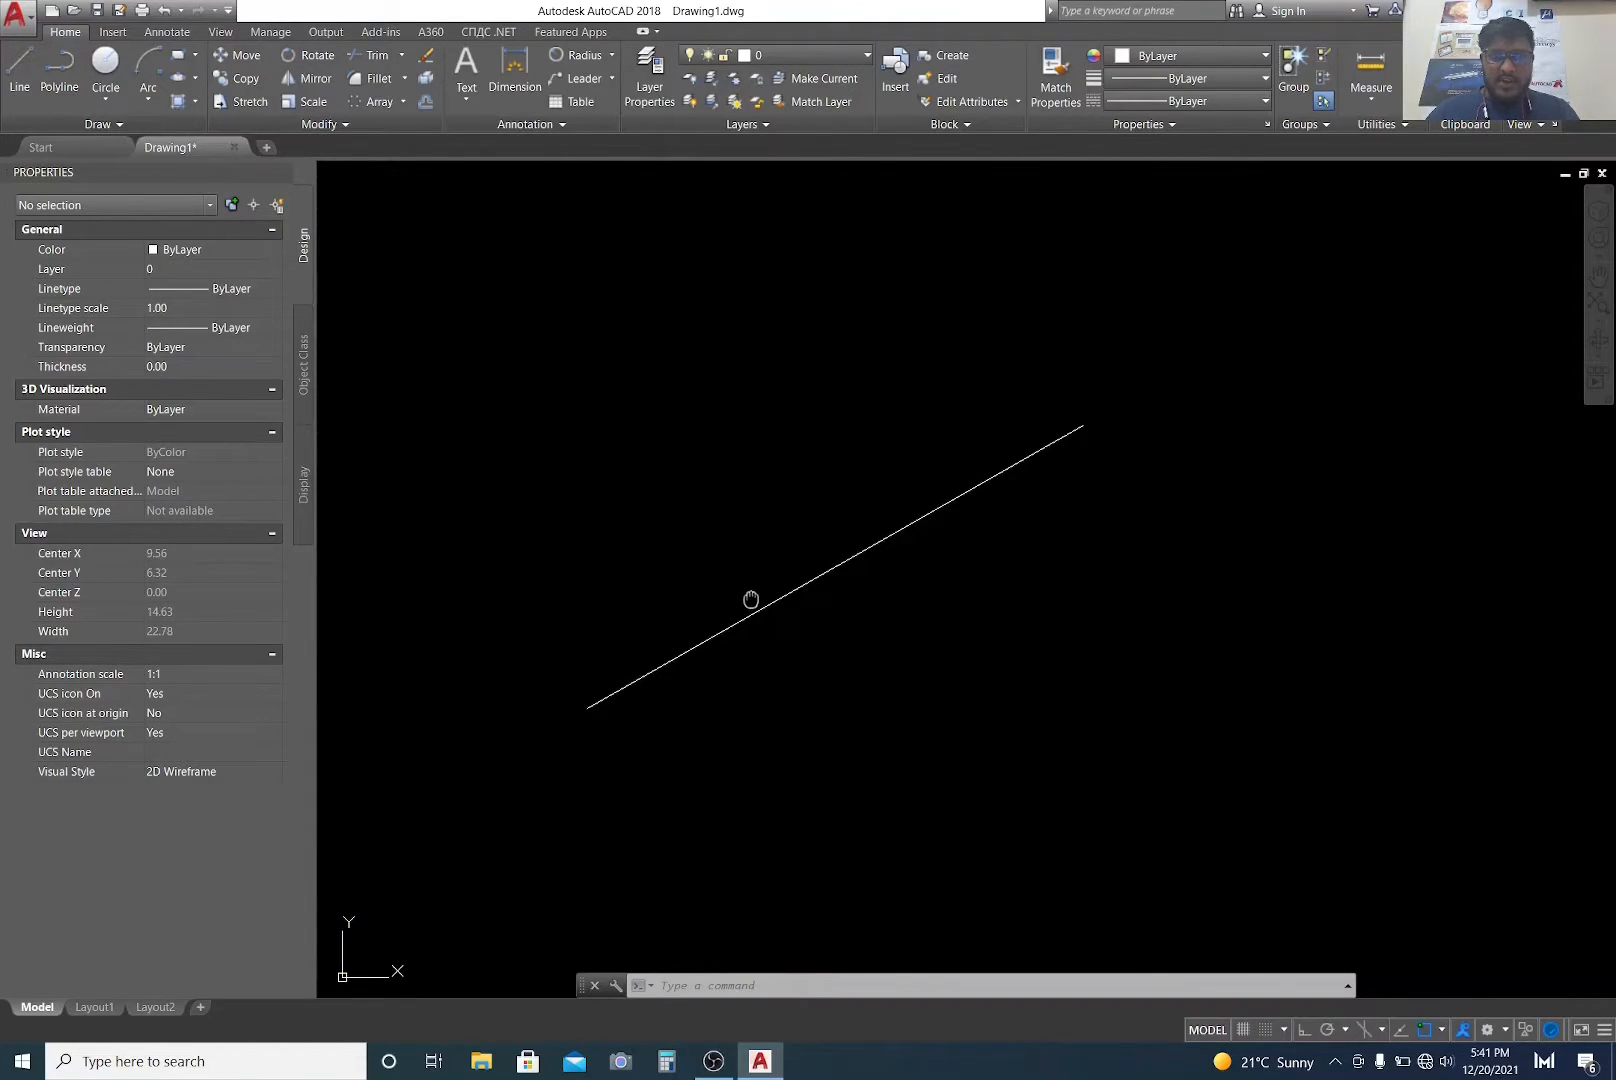
scroll(753, 602, "up", 2)
scroll(815, 515, "down", 2)
middle_click_drag(822, 501, 808, 530)
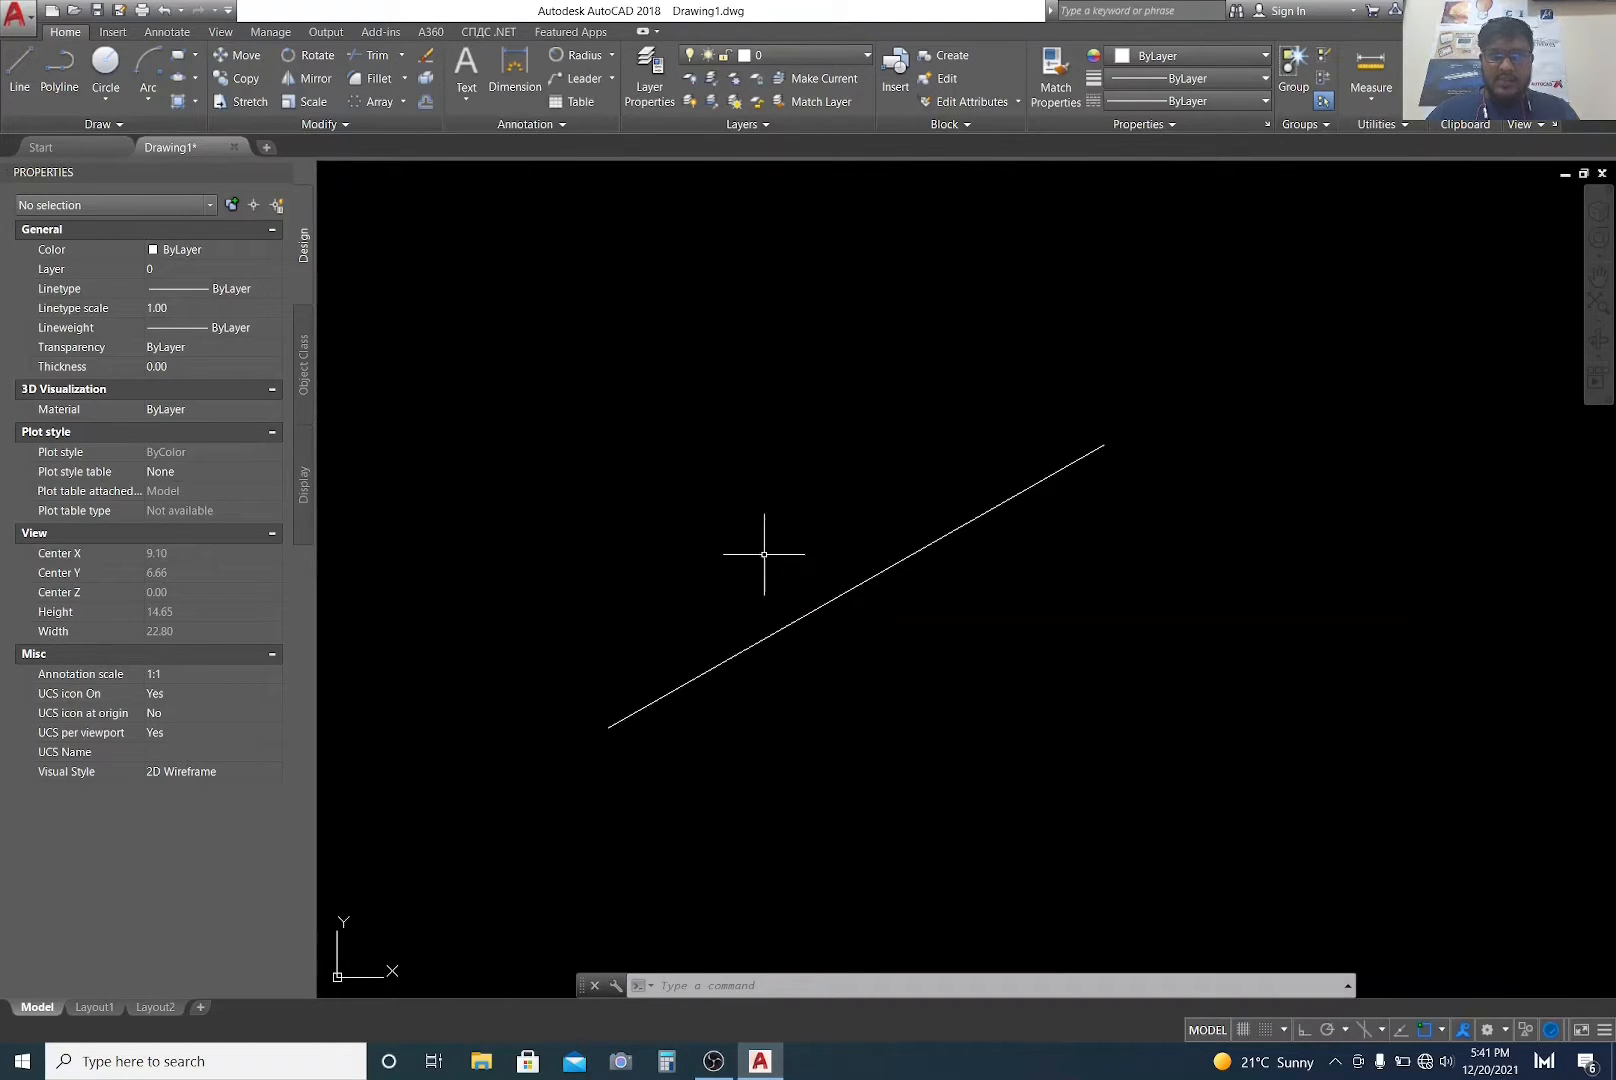
Step: Offset the polyline by 4 units to its upper side and end the Offset command
left_click(427, 102)
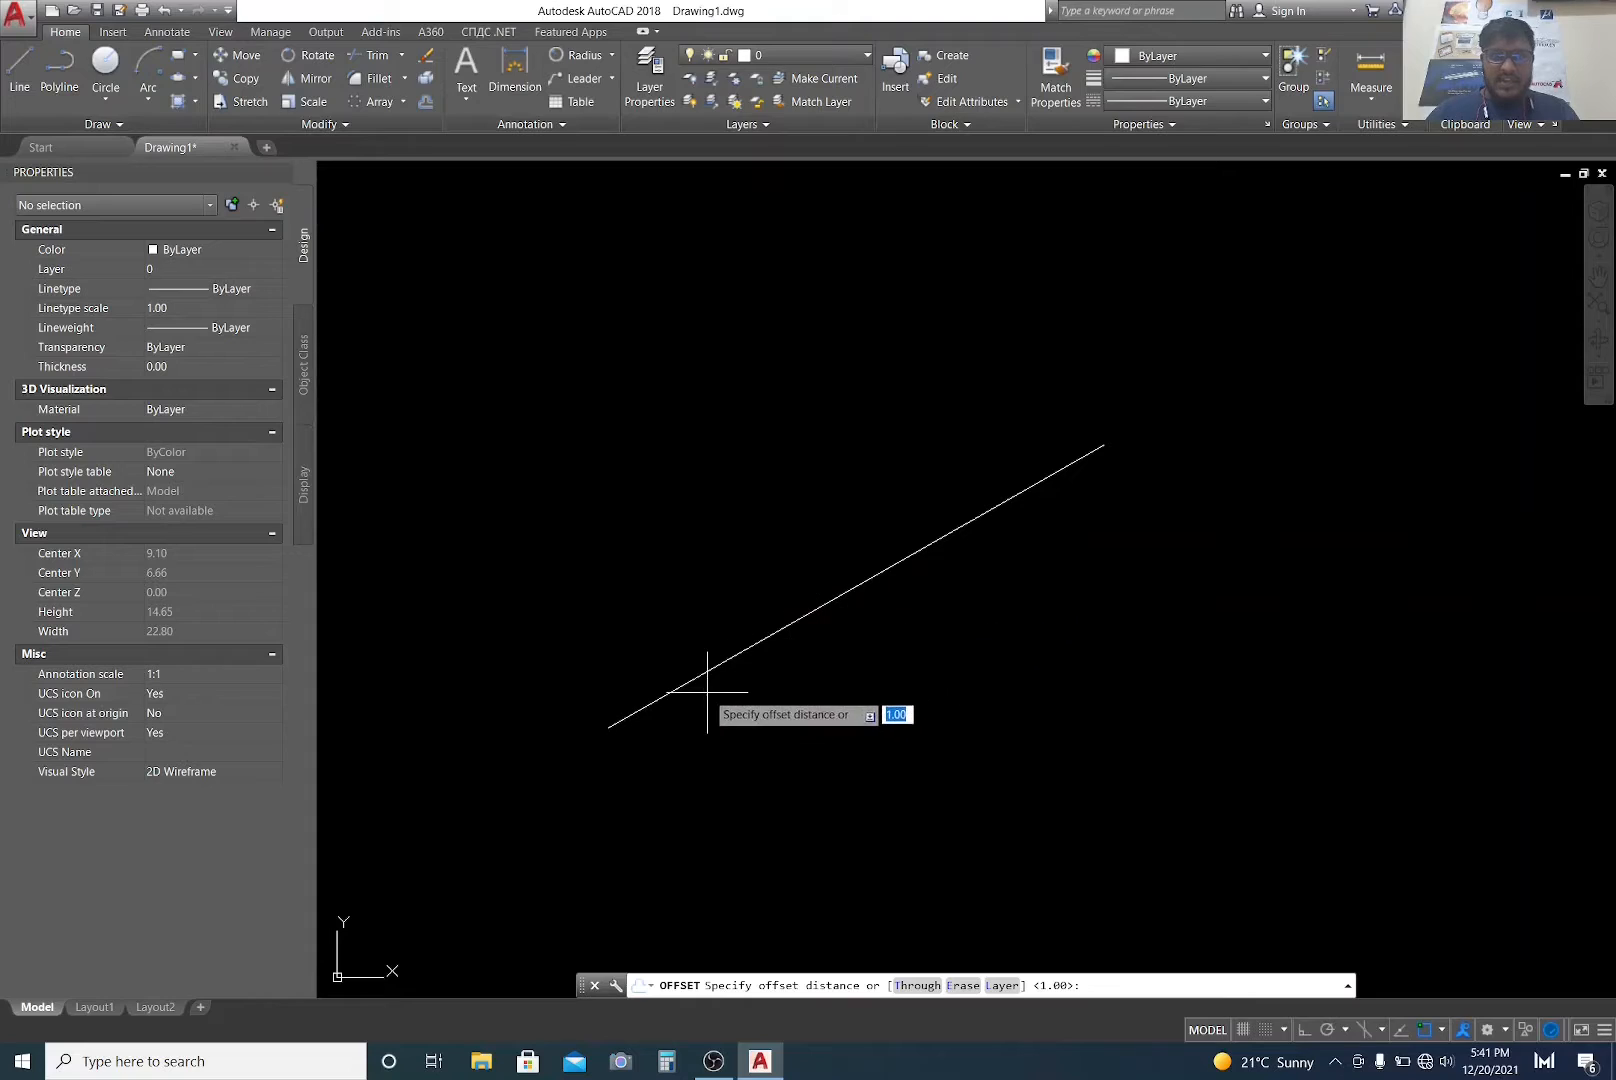
scroll(609, 710, "up", 2)
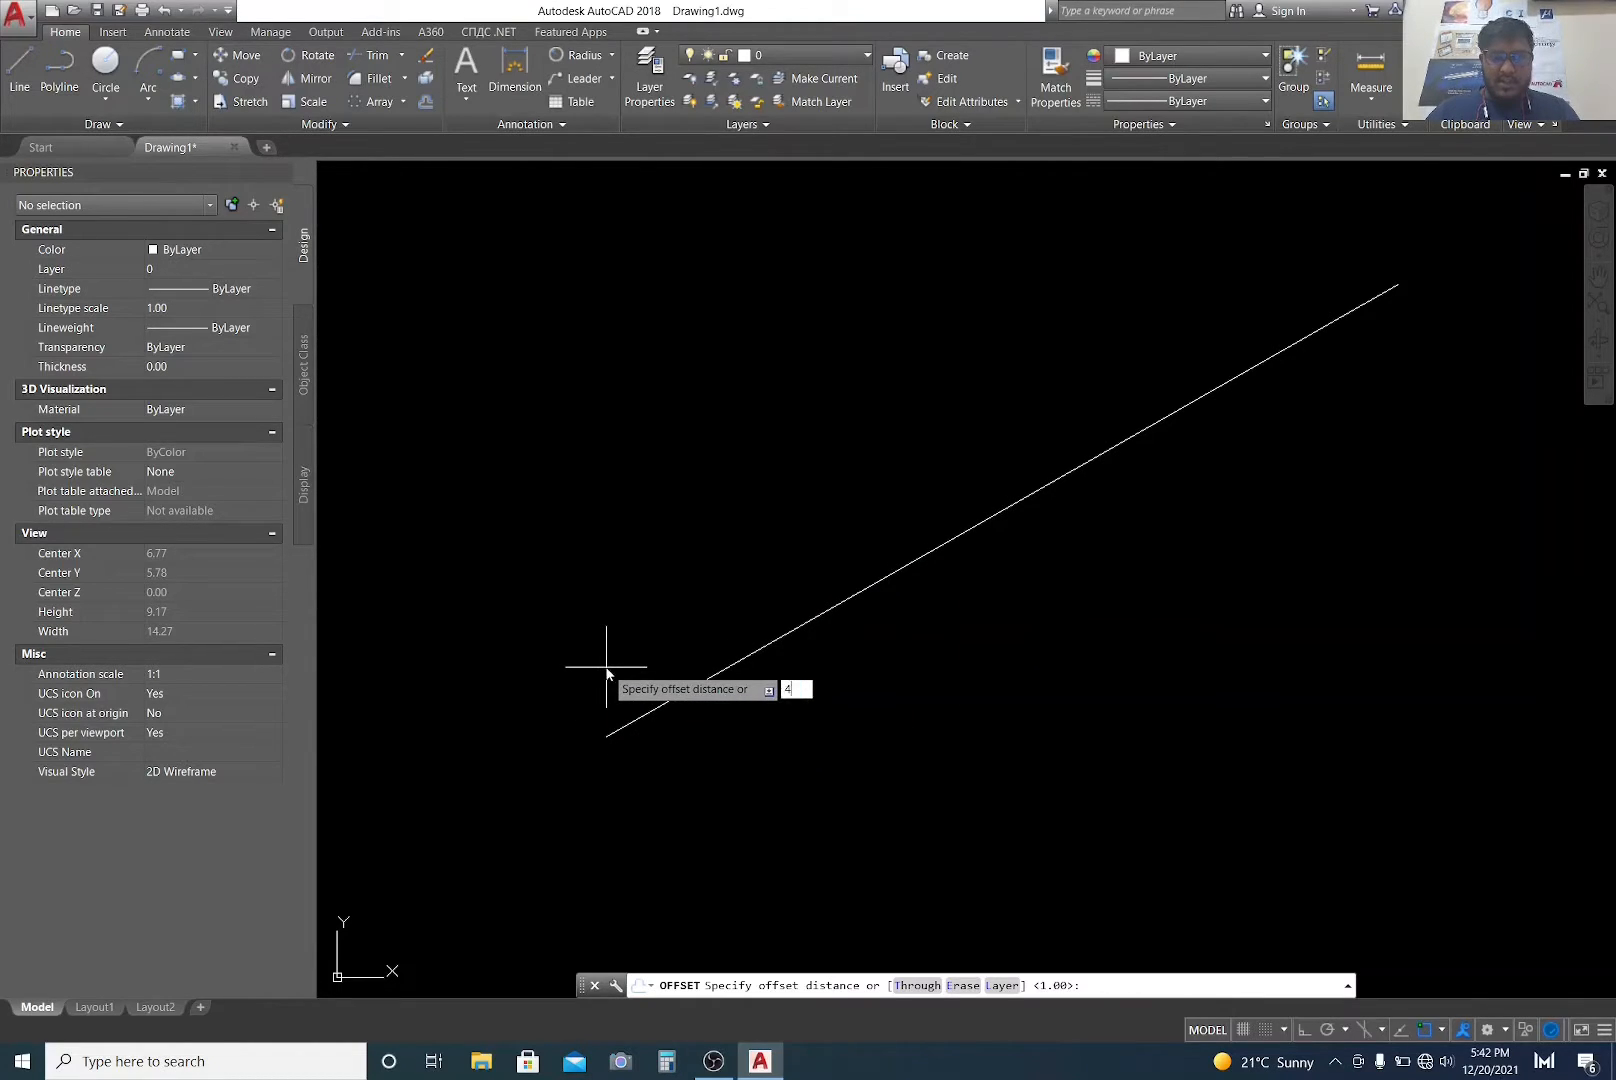
type("4")
key("Return")
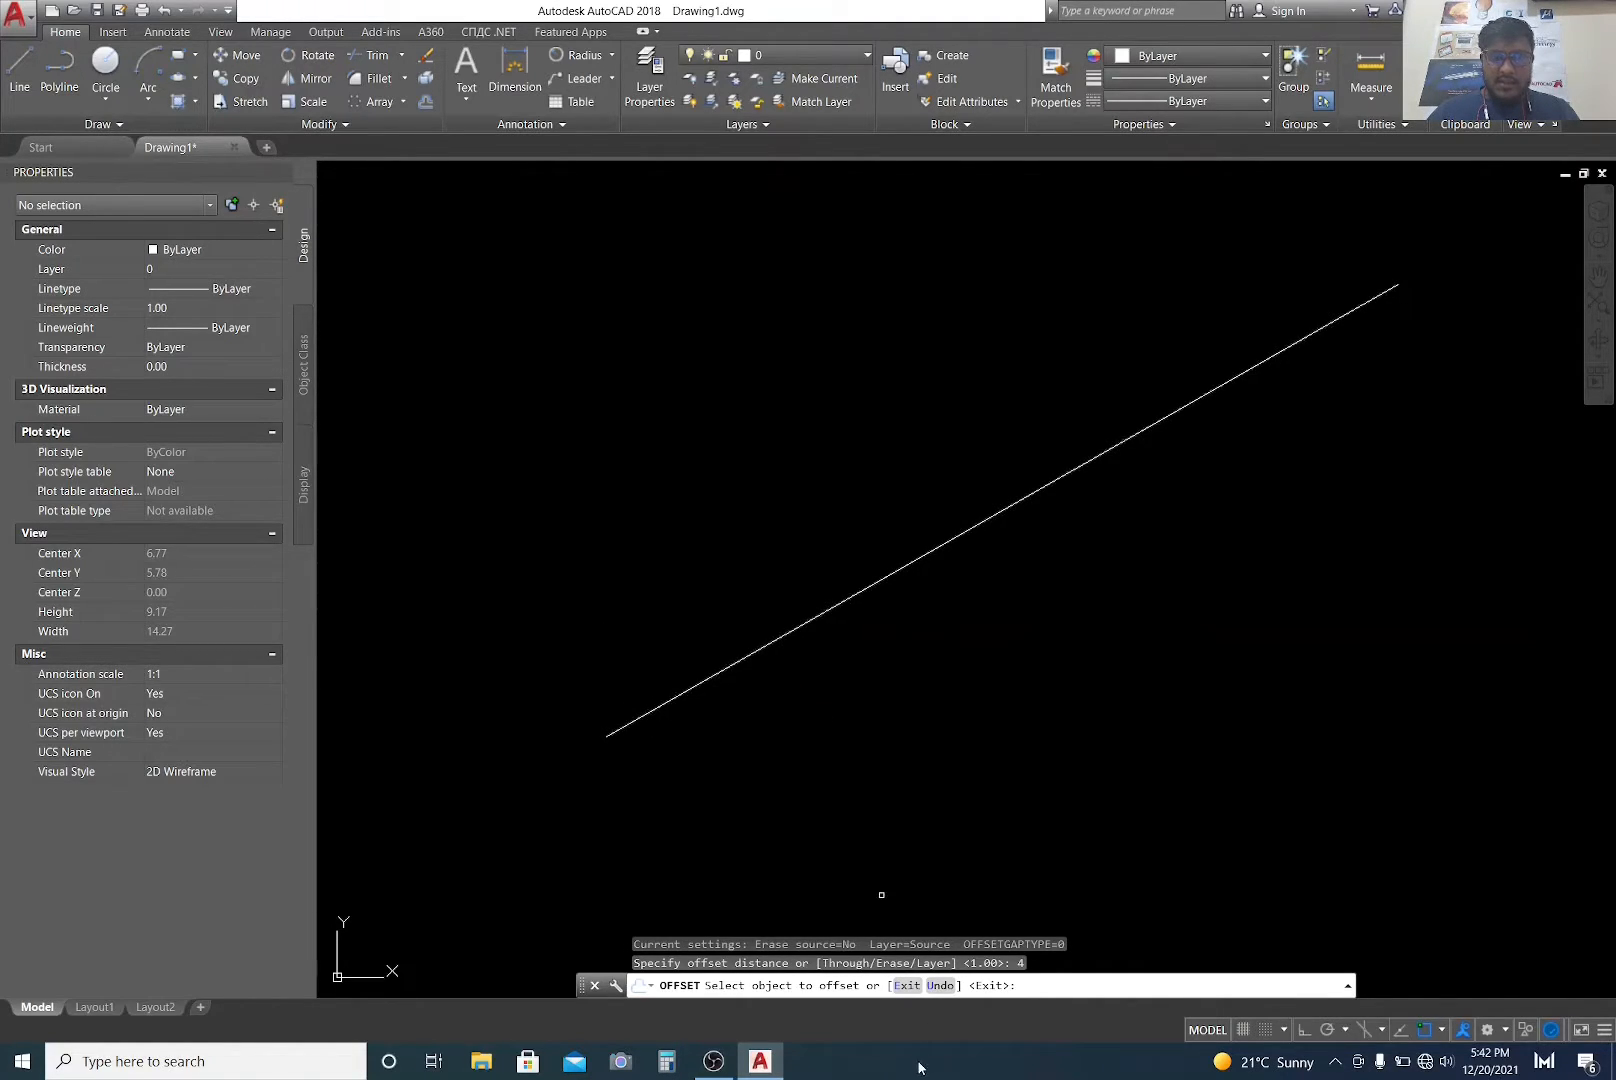
left_click(668, 703)
scroll(605, 585, "down", 2)
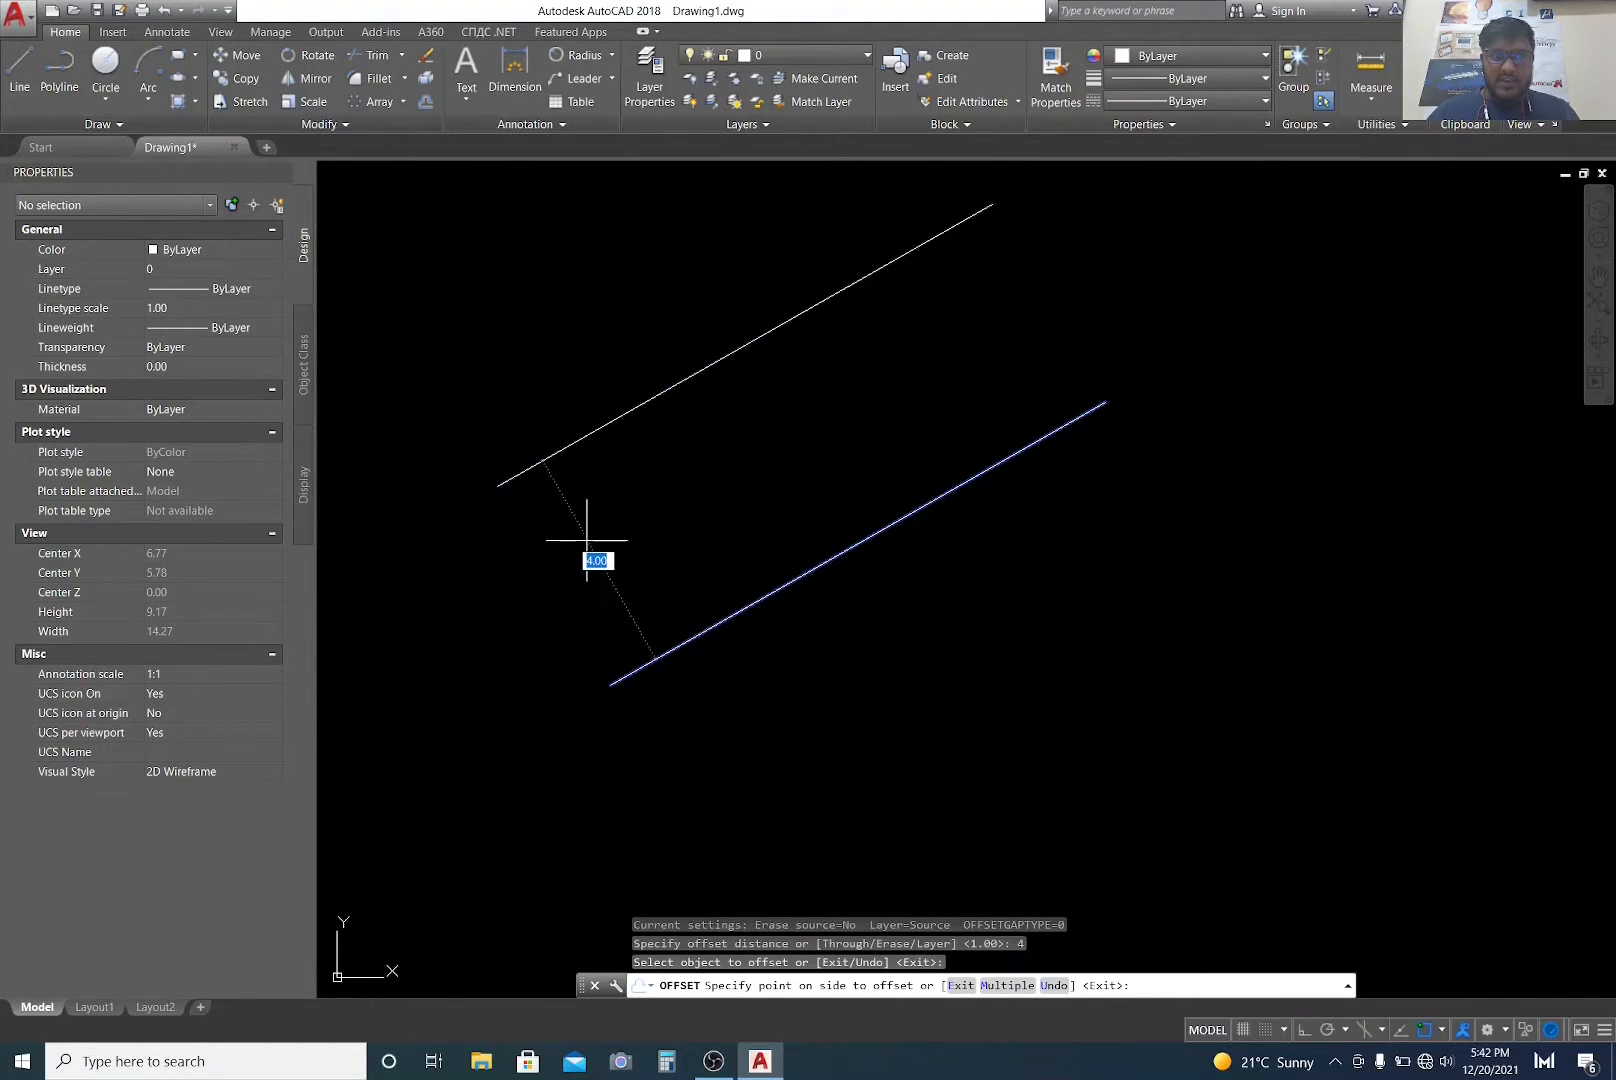
middle_click_drag(569, 511, 630, 561)
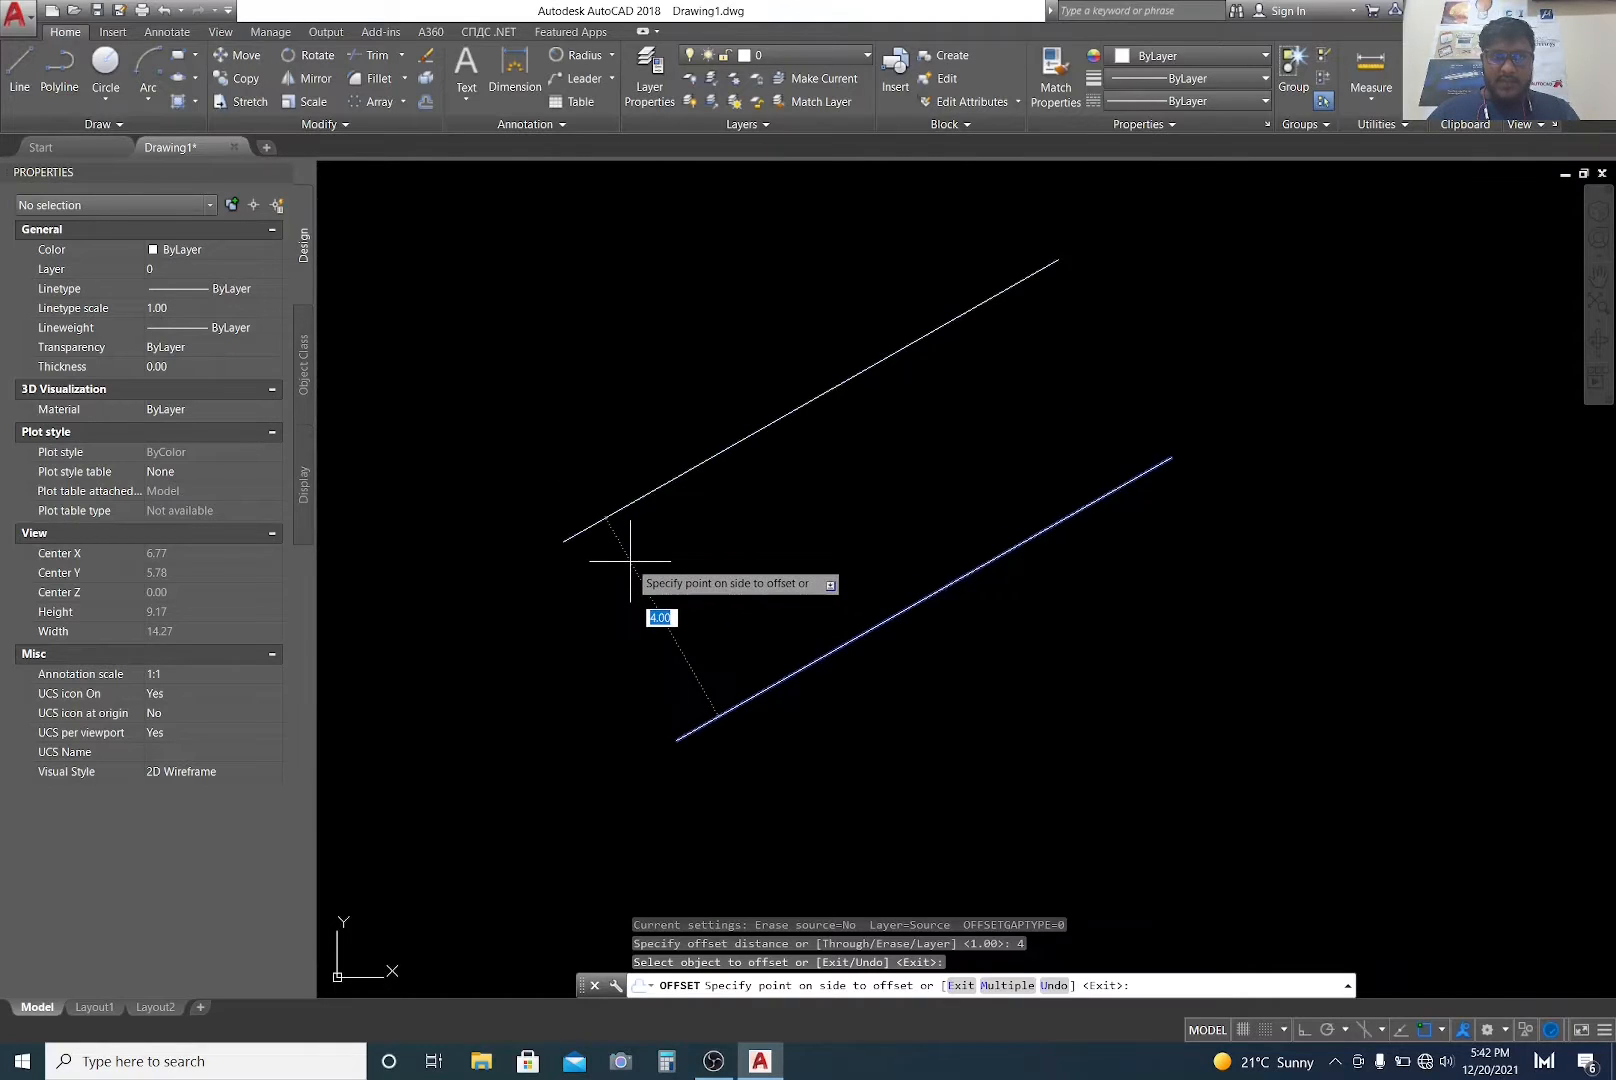
left_click(630, 561)
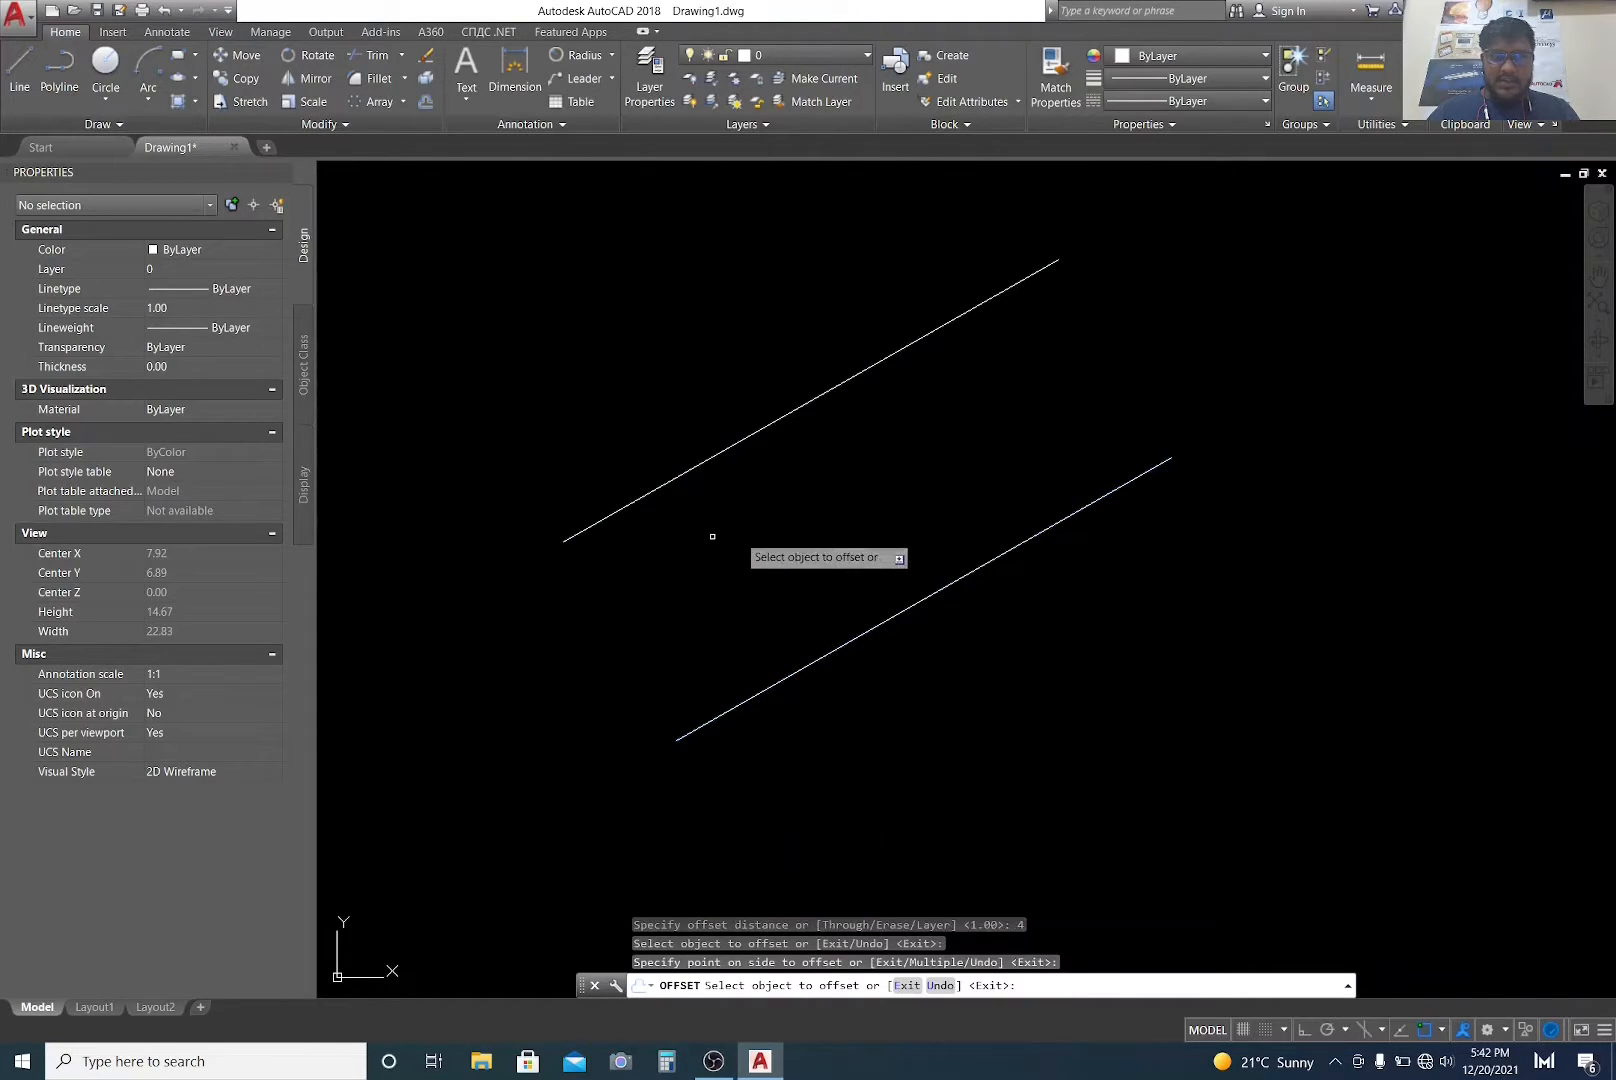
scroll(750, 566, "down", 4)
scroll(736, 555, "up", 1)
key("Escape")
key("Escape")
key("Escape")
scroll(738, 550, "up", 2)
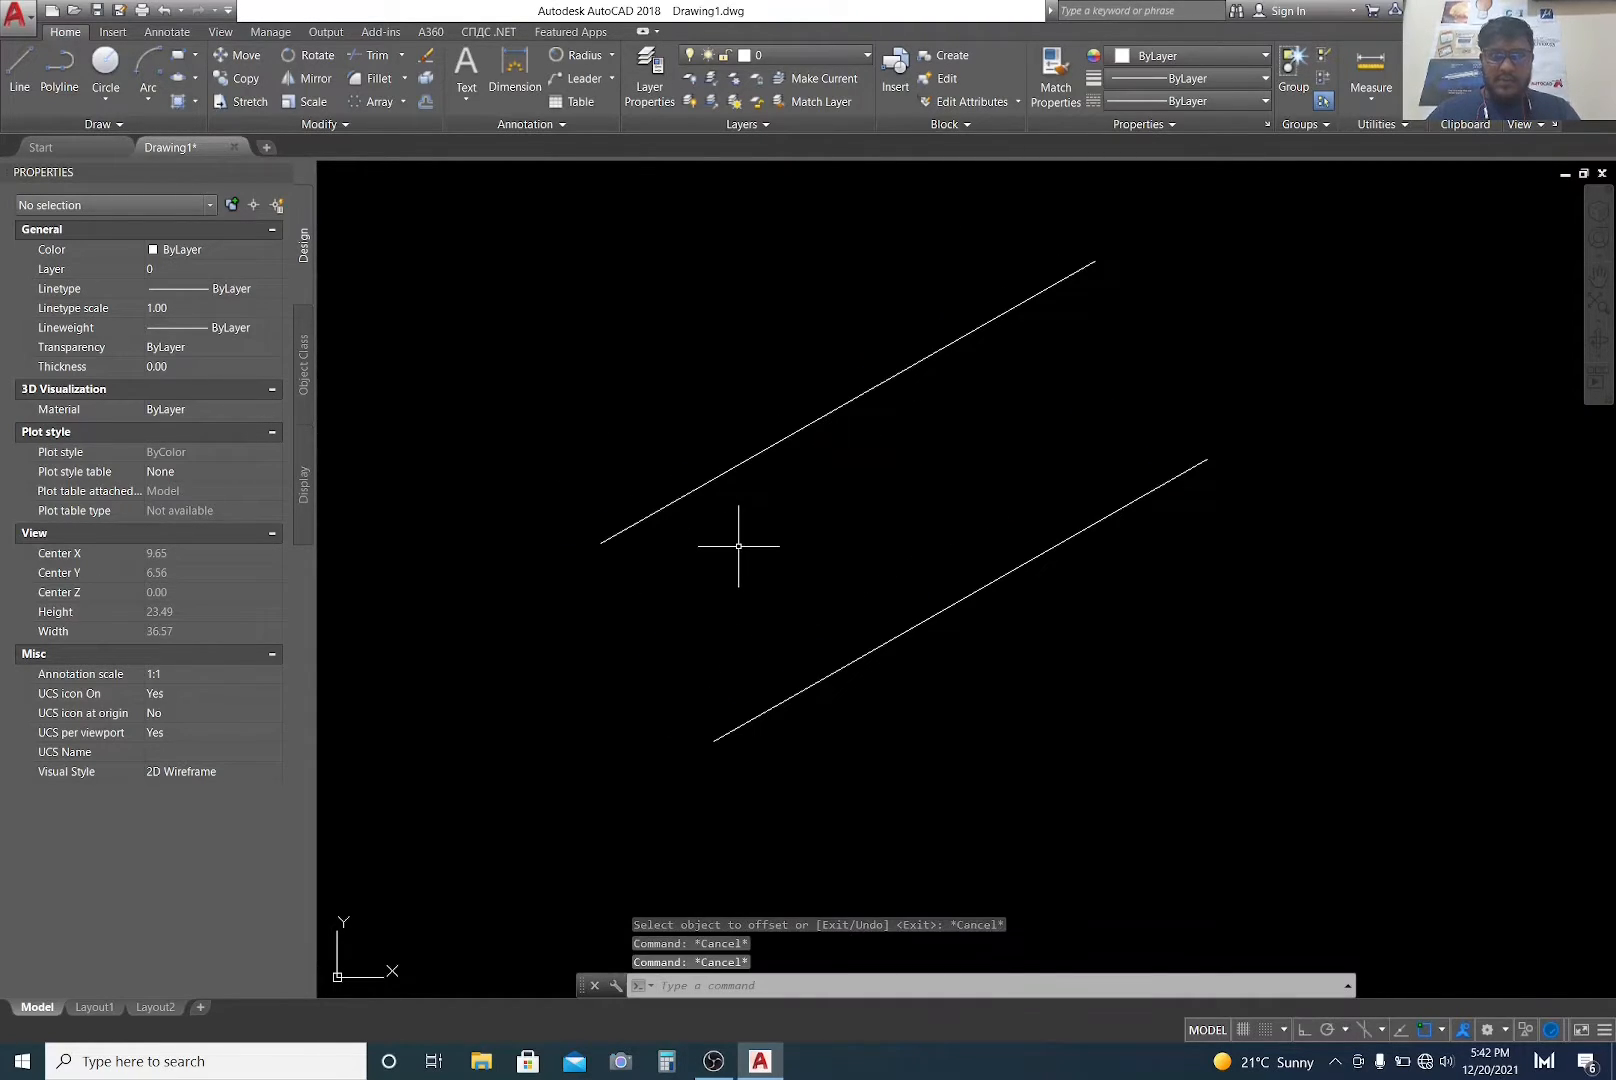
middle_click_drag(741, 546, 718, 588)
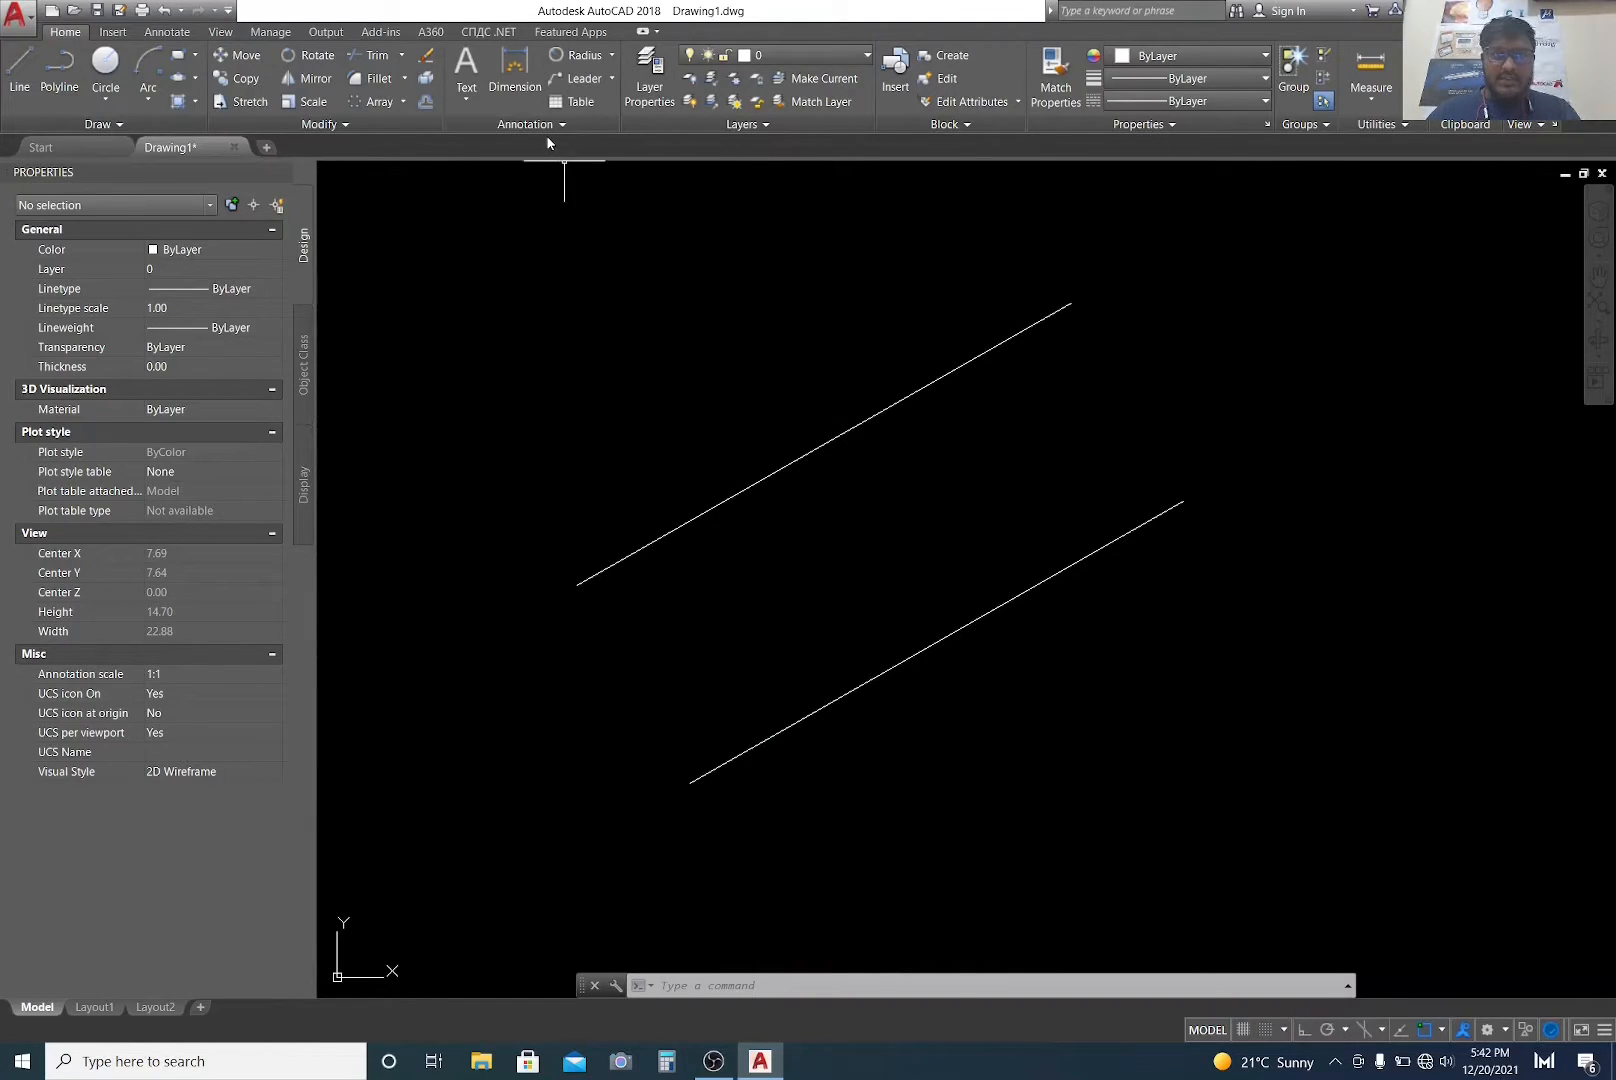
left_click(612, 57)
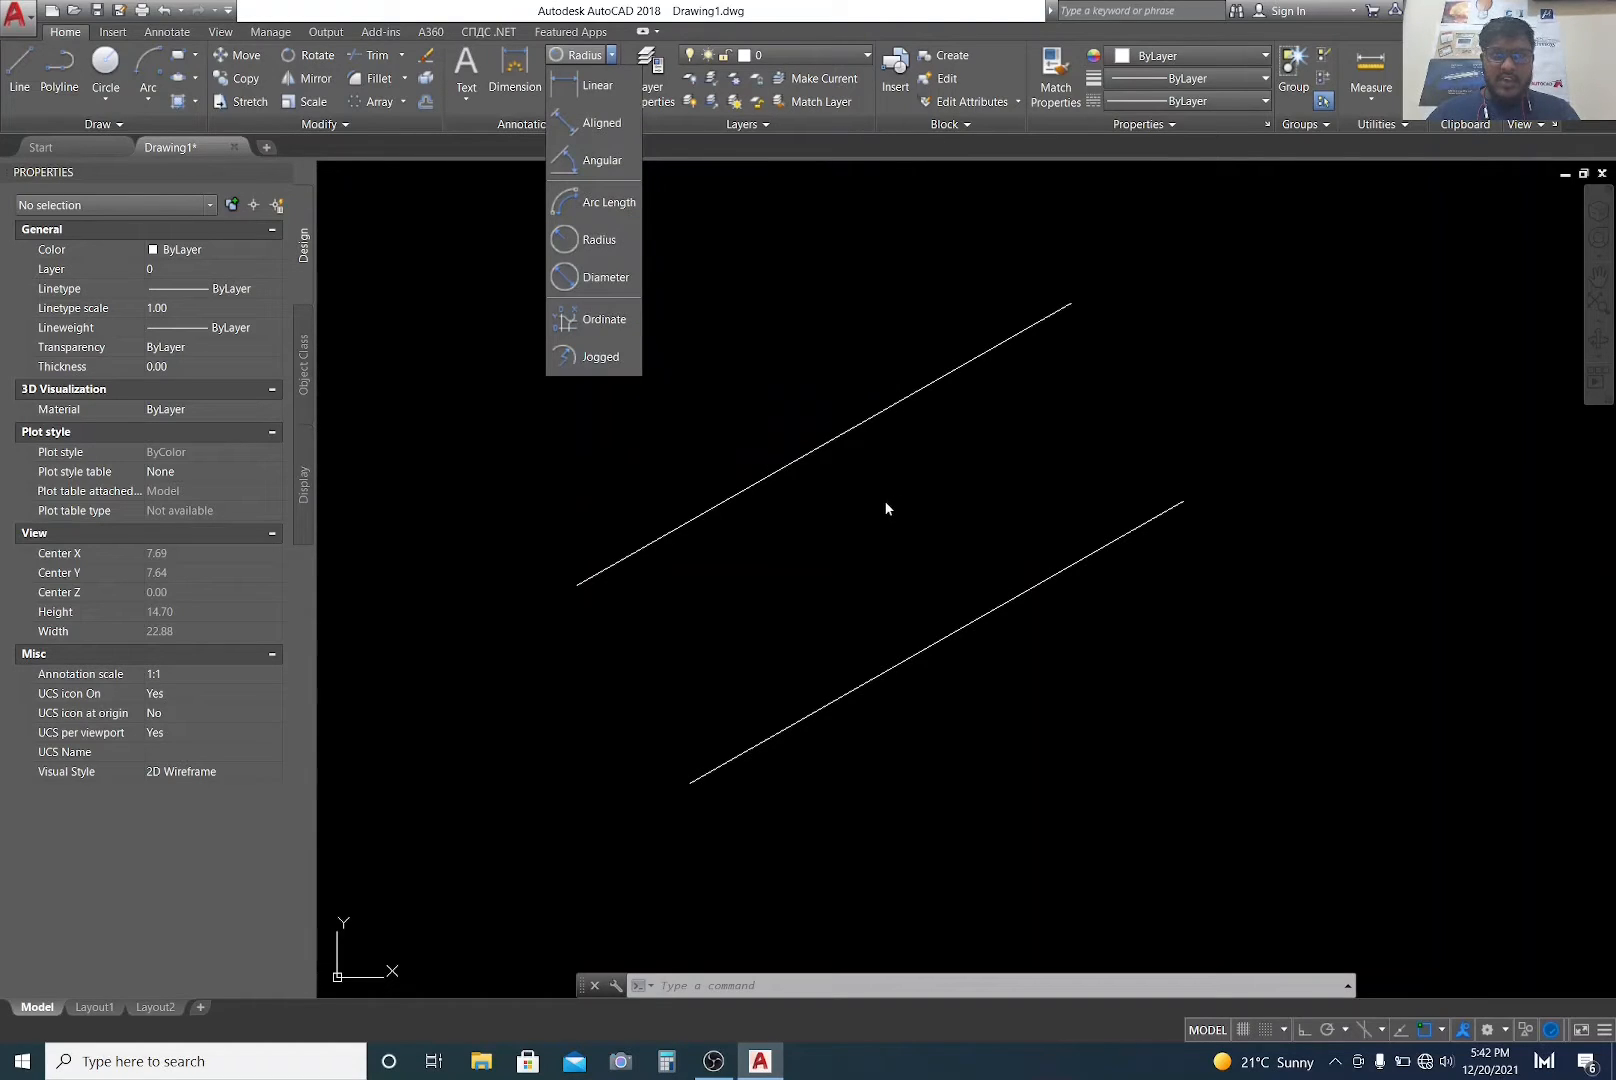
key("Escape")
key("Escape")
type("d")
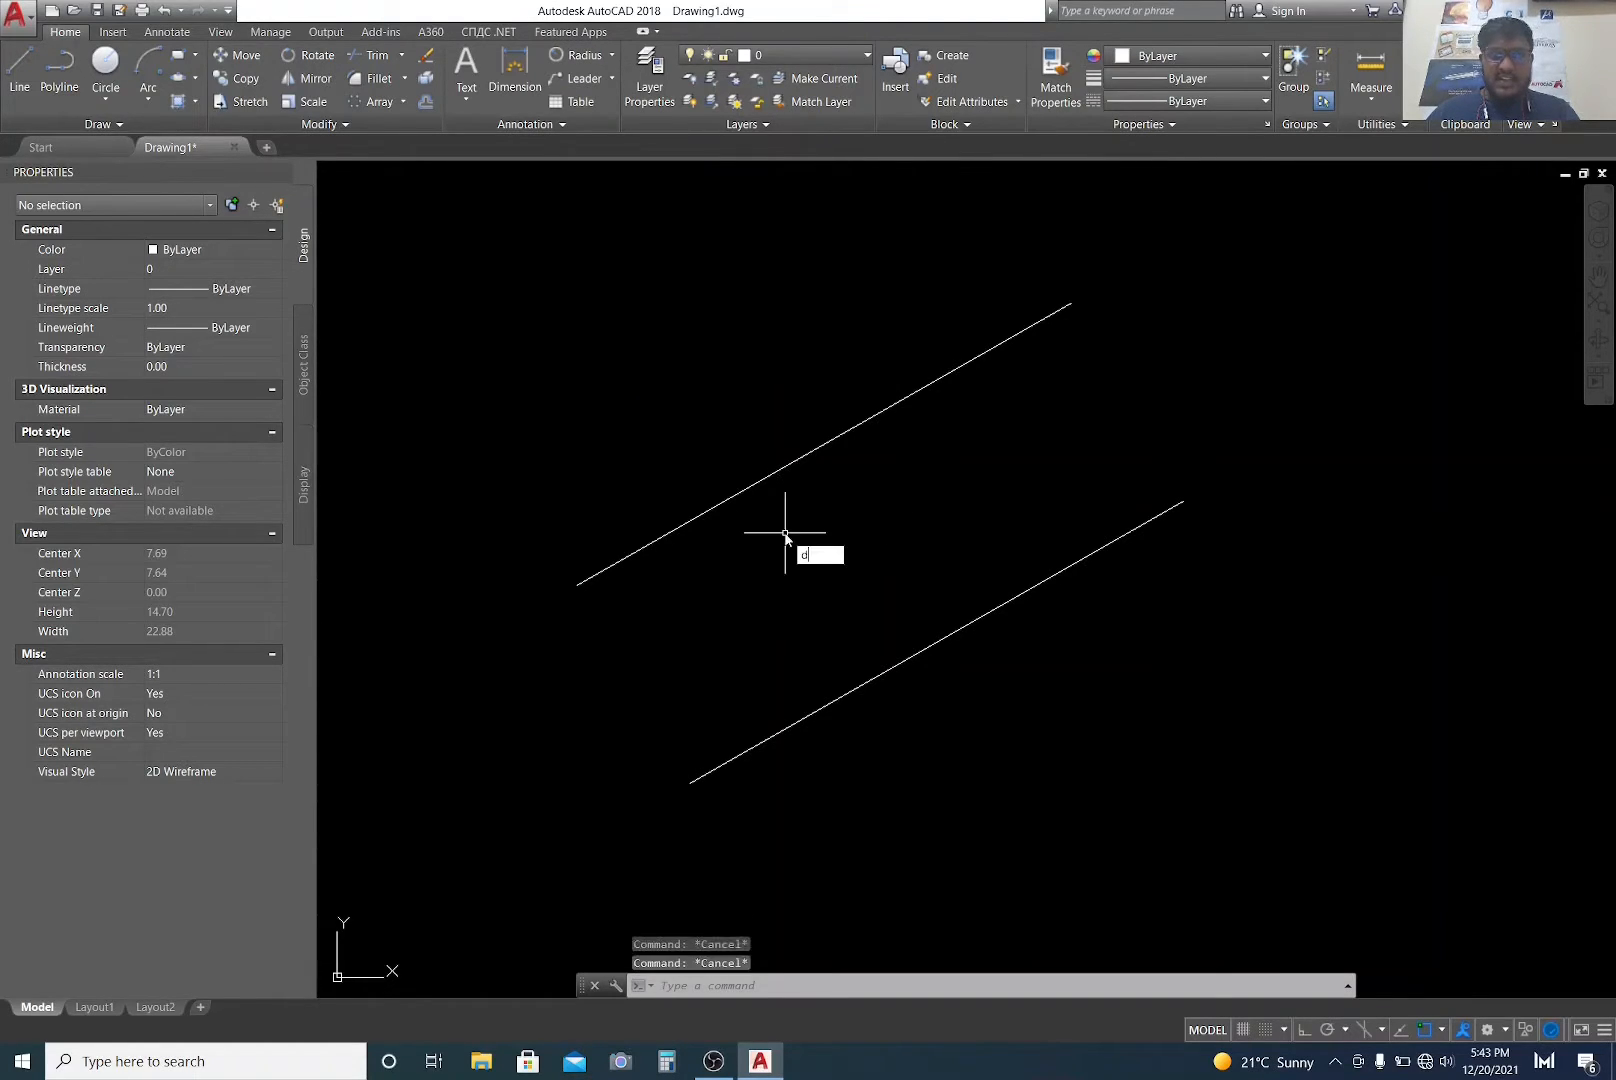
type("al")
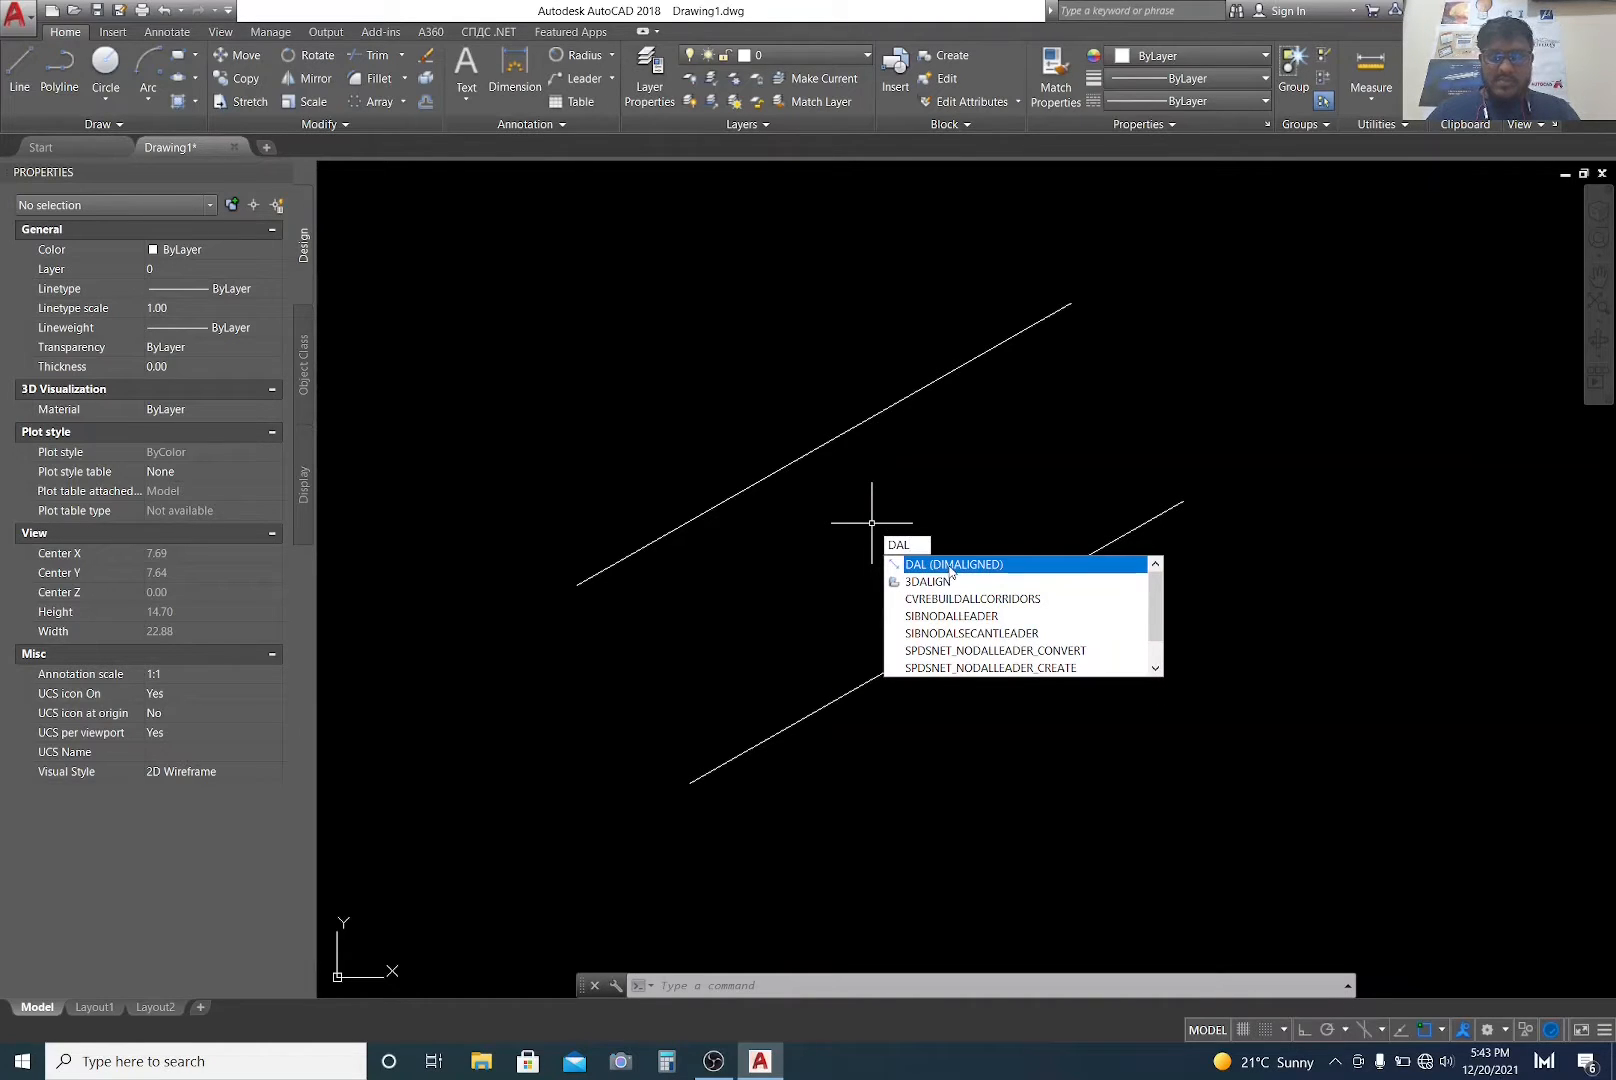
left_click(949, 566)
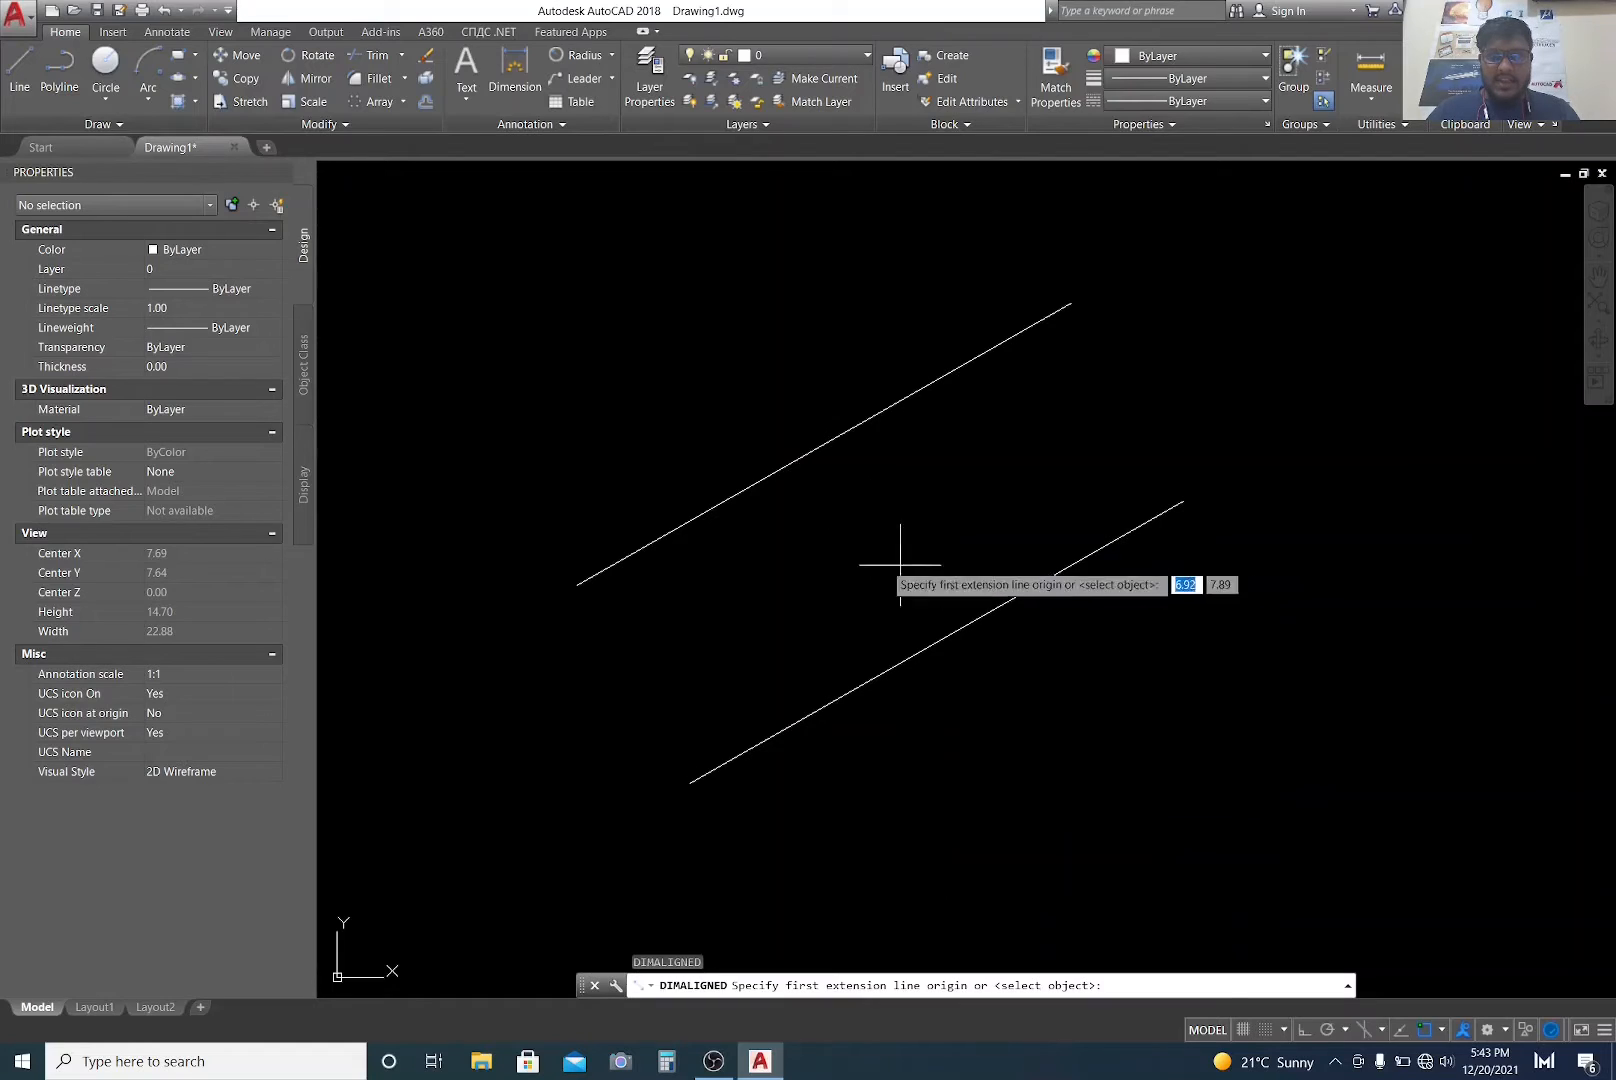
left_click(748, 491)
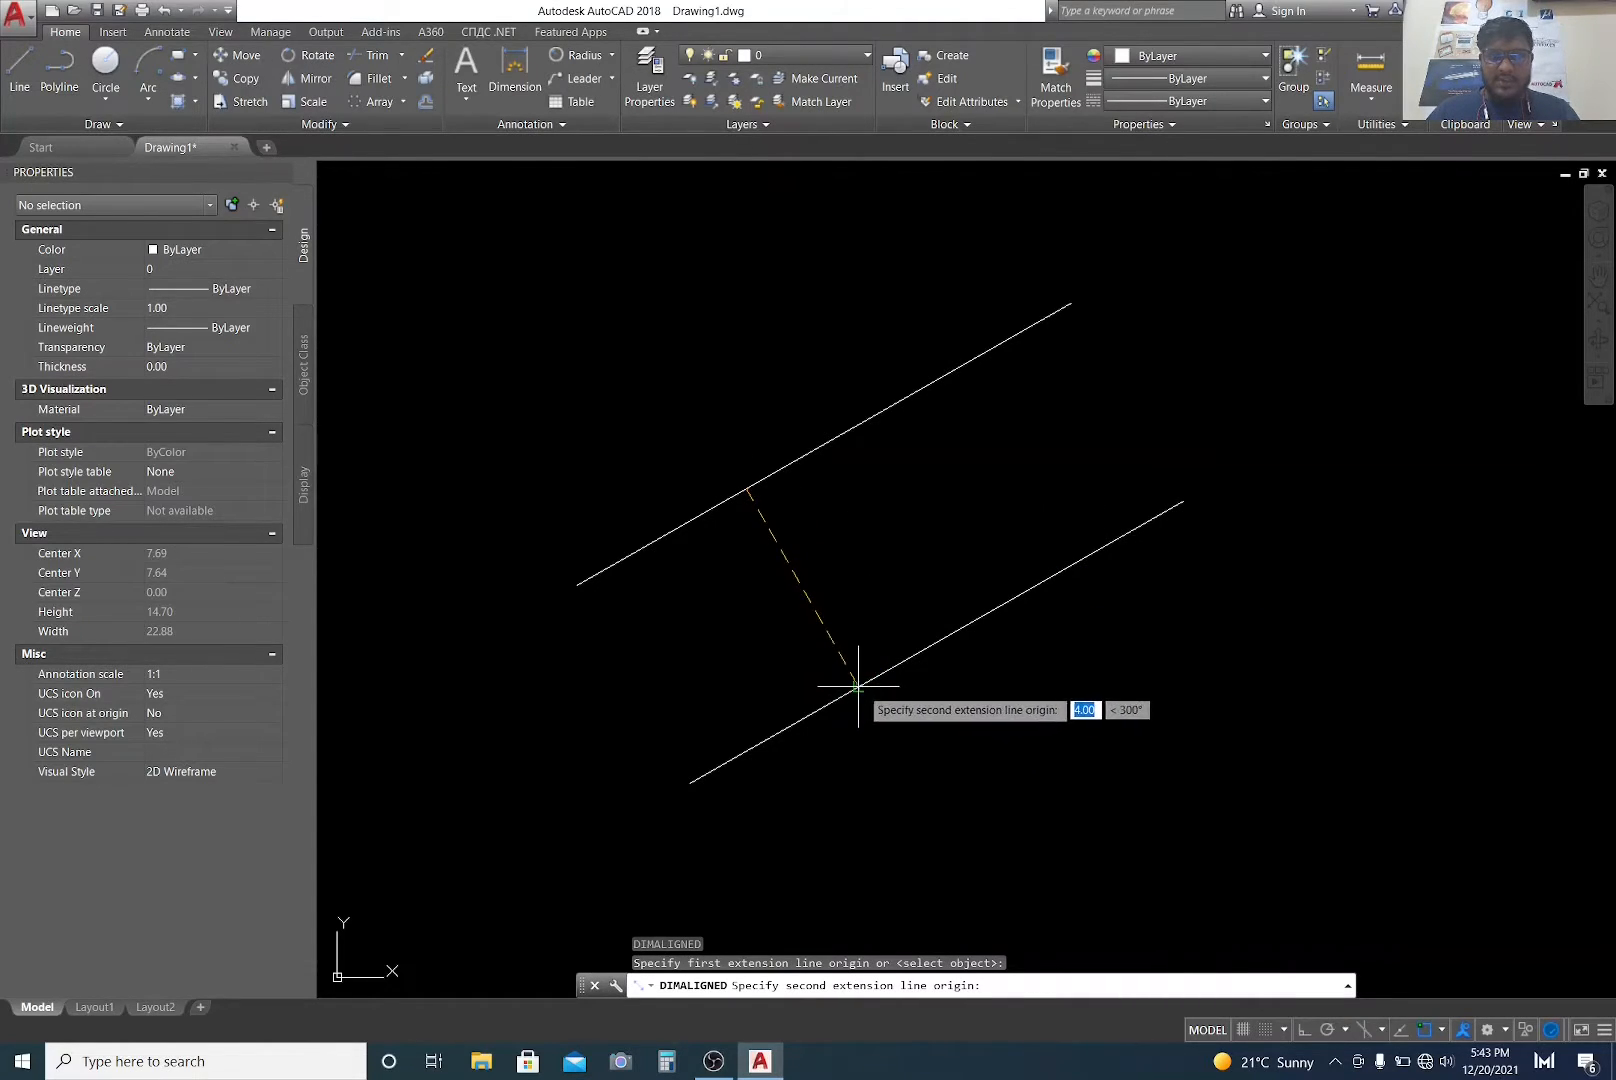
scroll(858, 686, "up", 2)
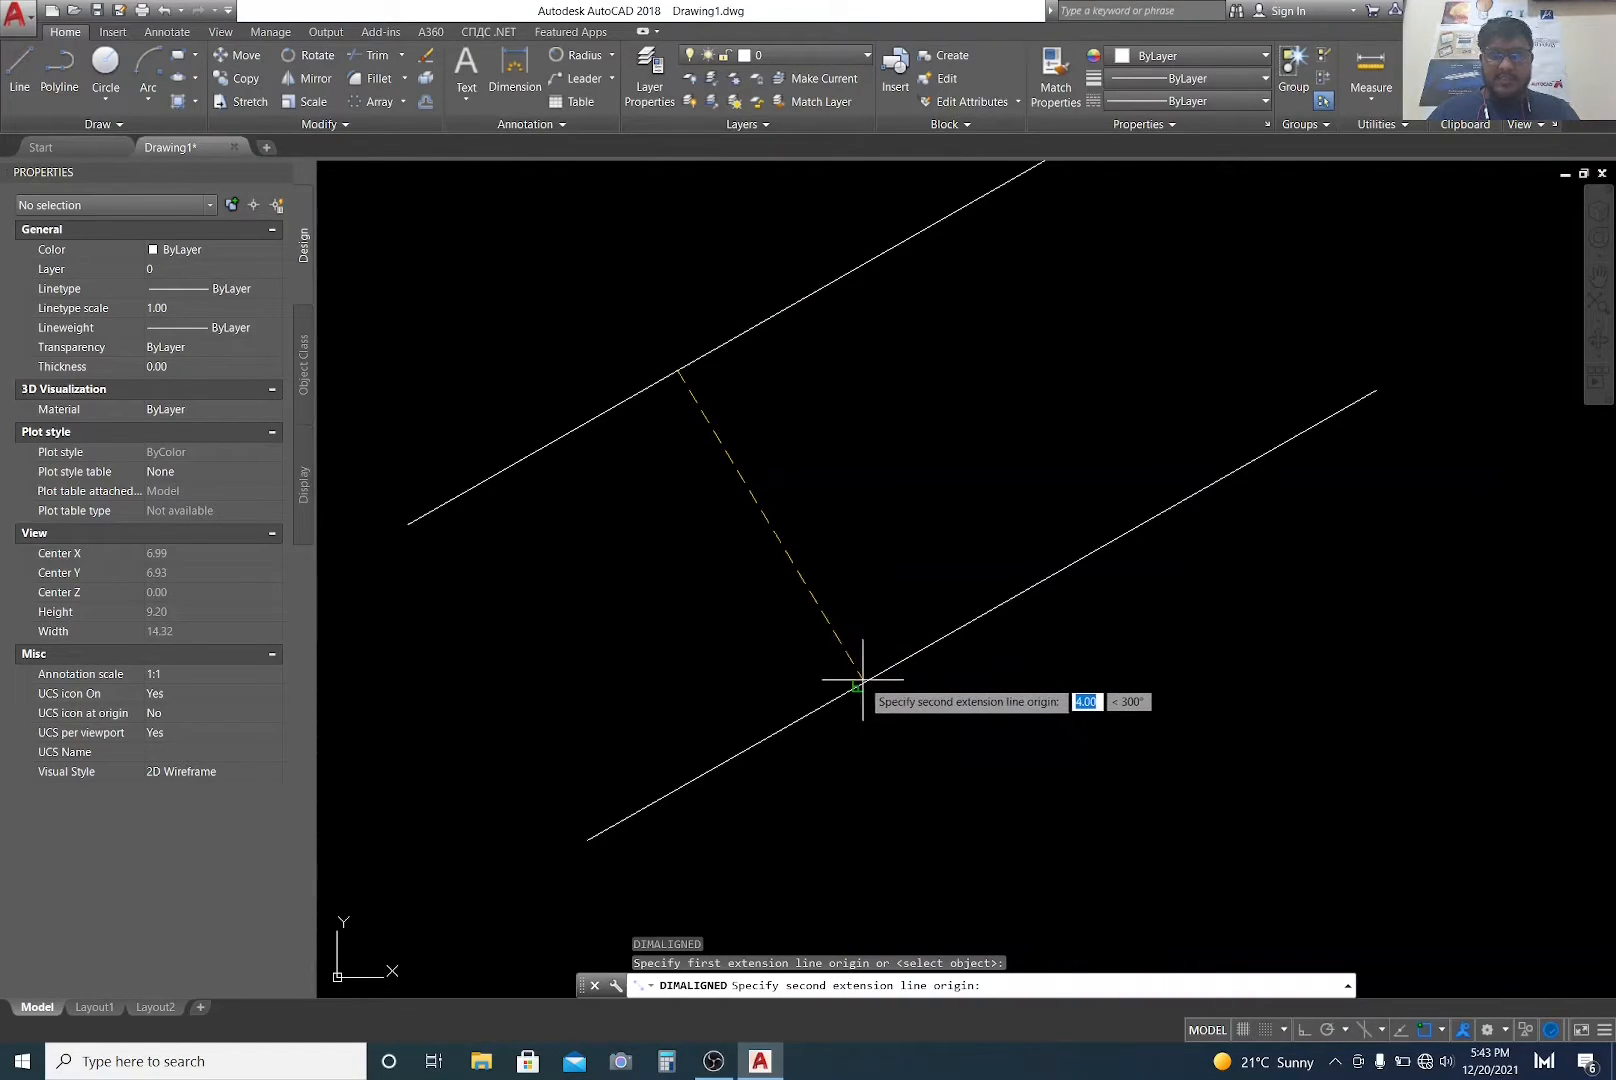
scroll(870, 610, "down", 4)
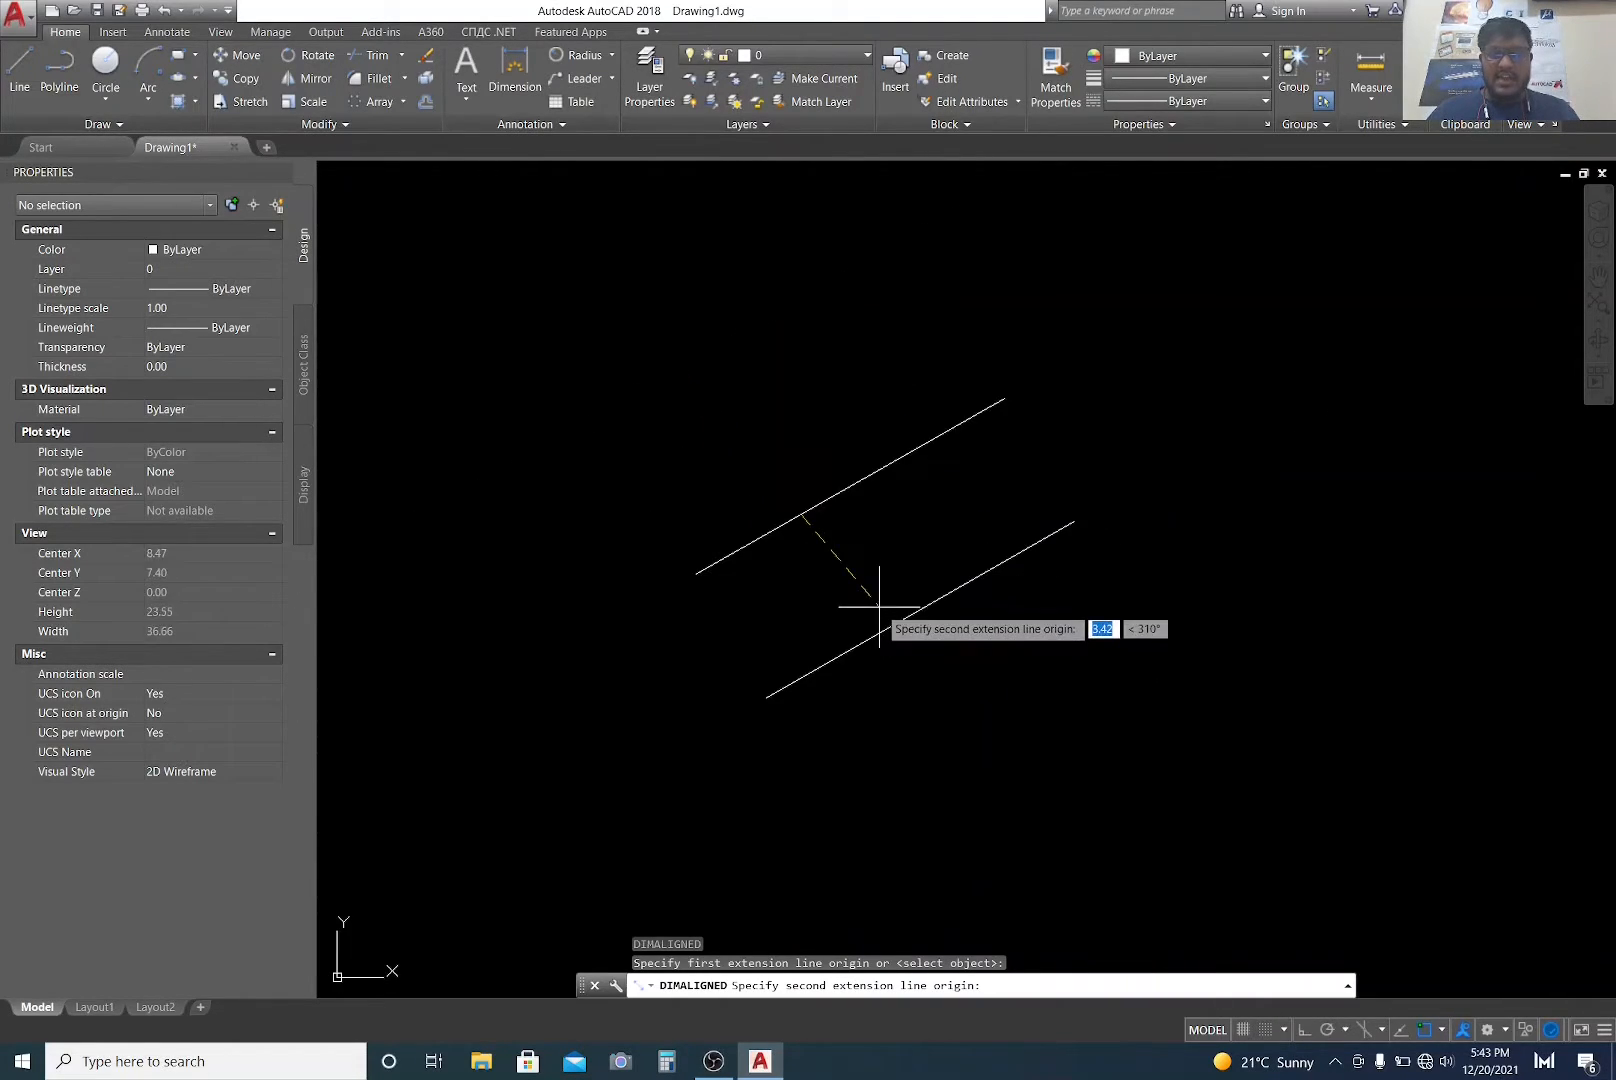
scroll(878, 605, "up", 4)
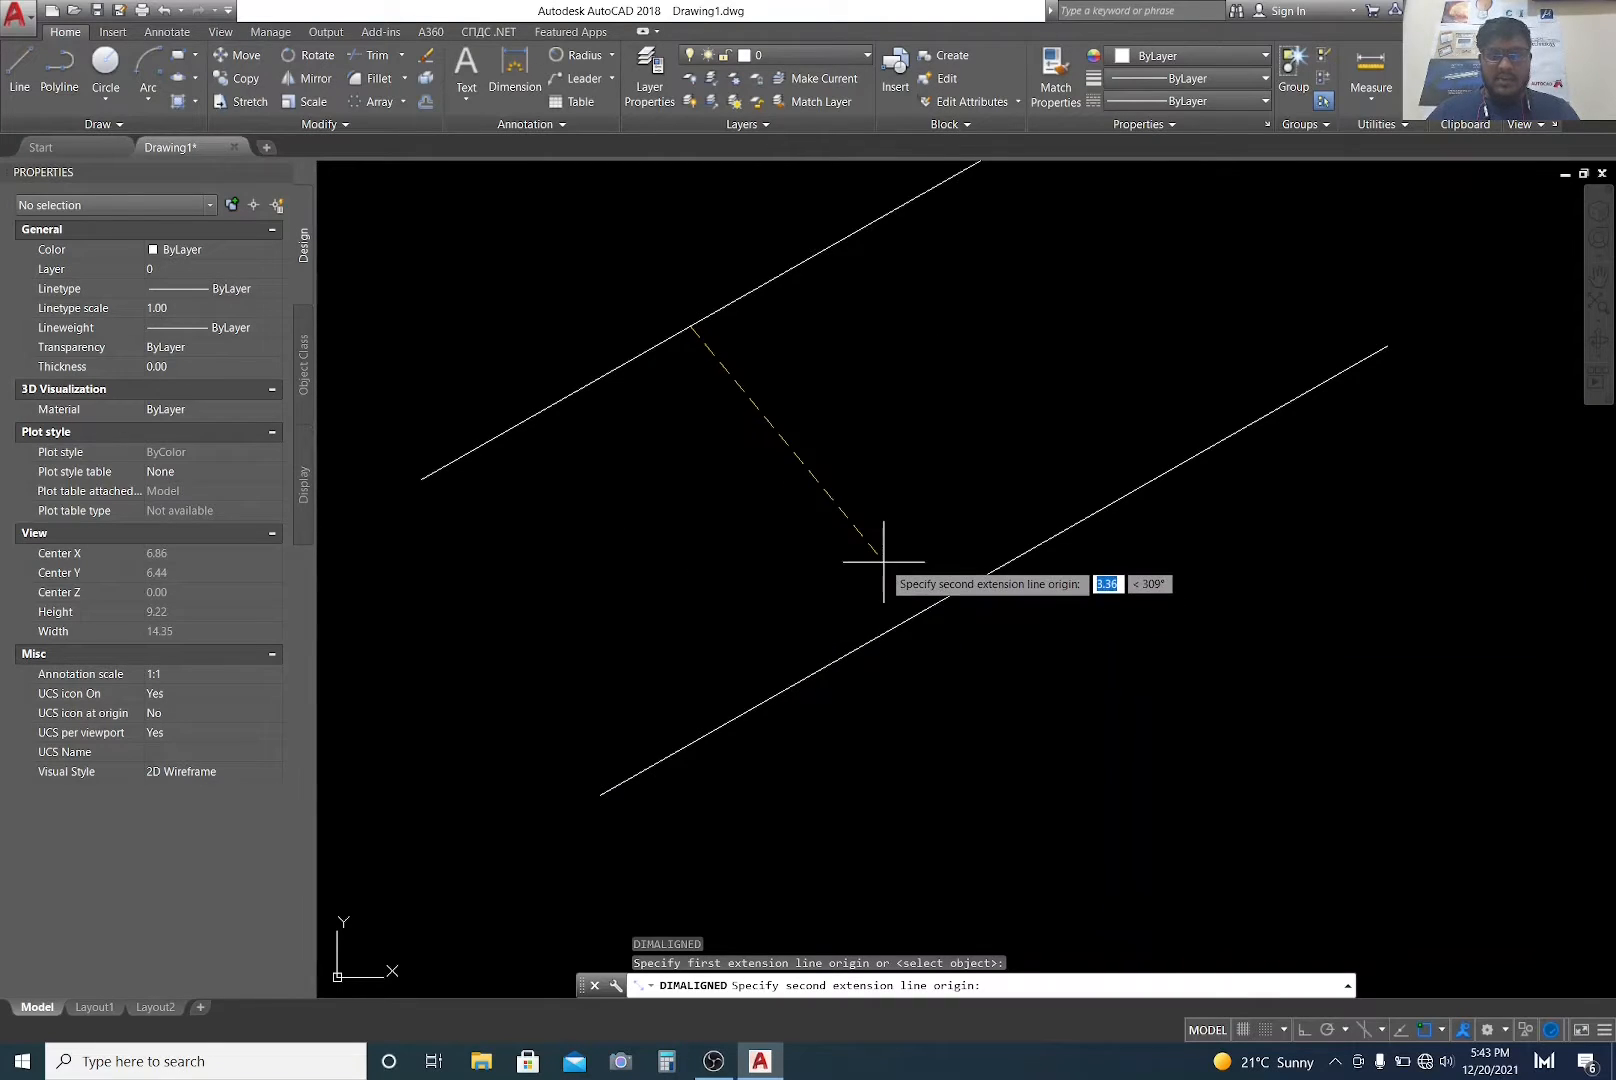
scroll(875, 620, "down", 2)
key("Escape")
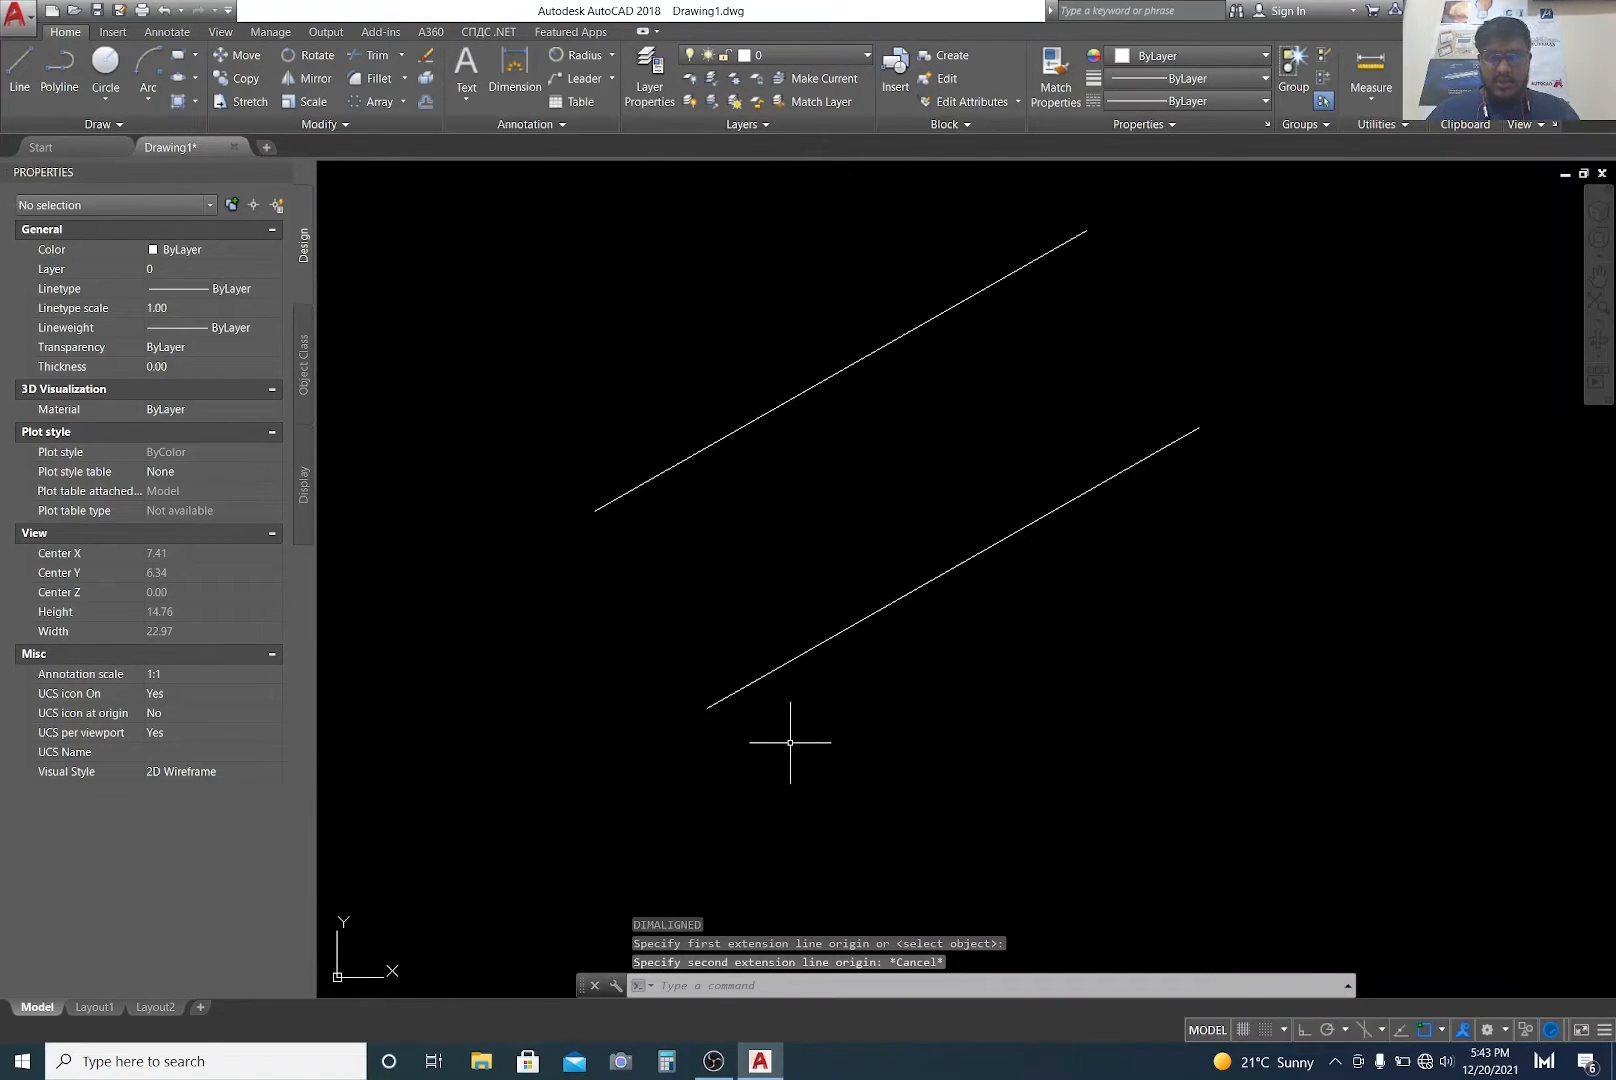
Step: Turn on Ortho mode and draw a horizontal polyline rightward from the lower end of the lower inclined line
left_click(1304, 1033)
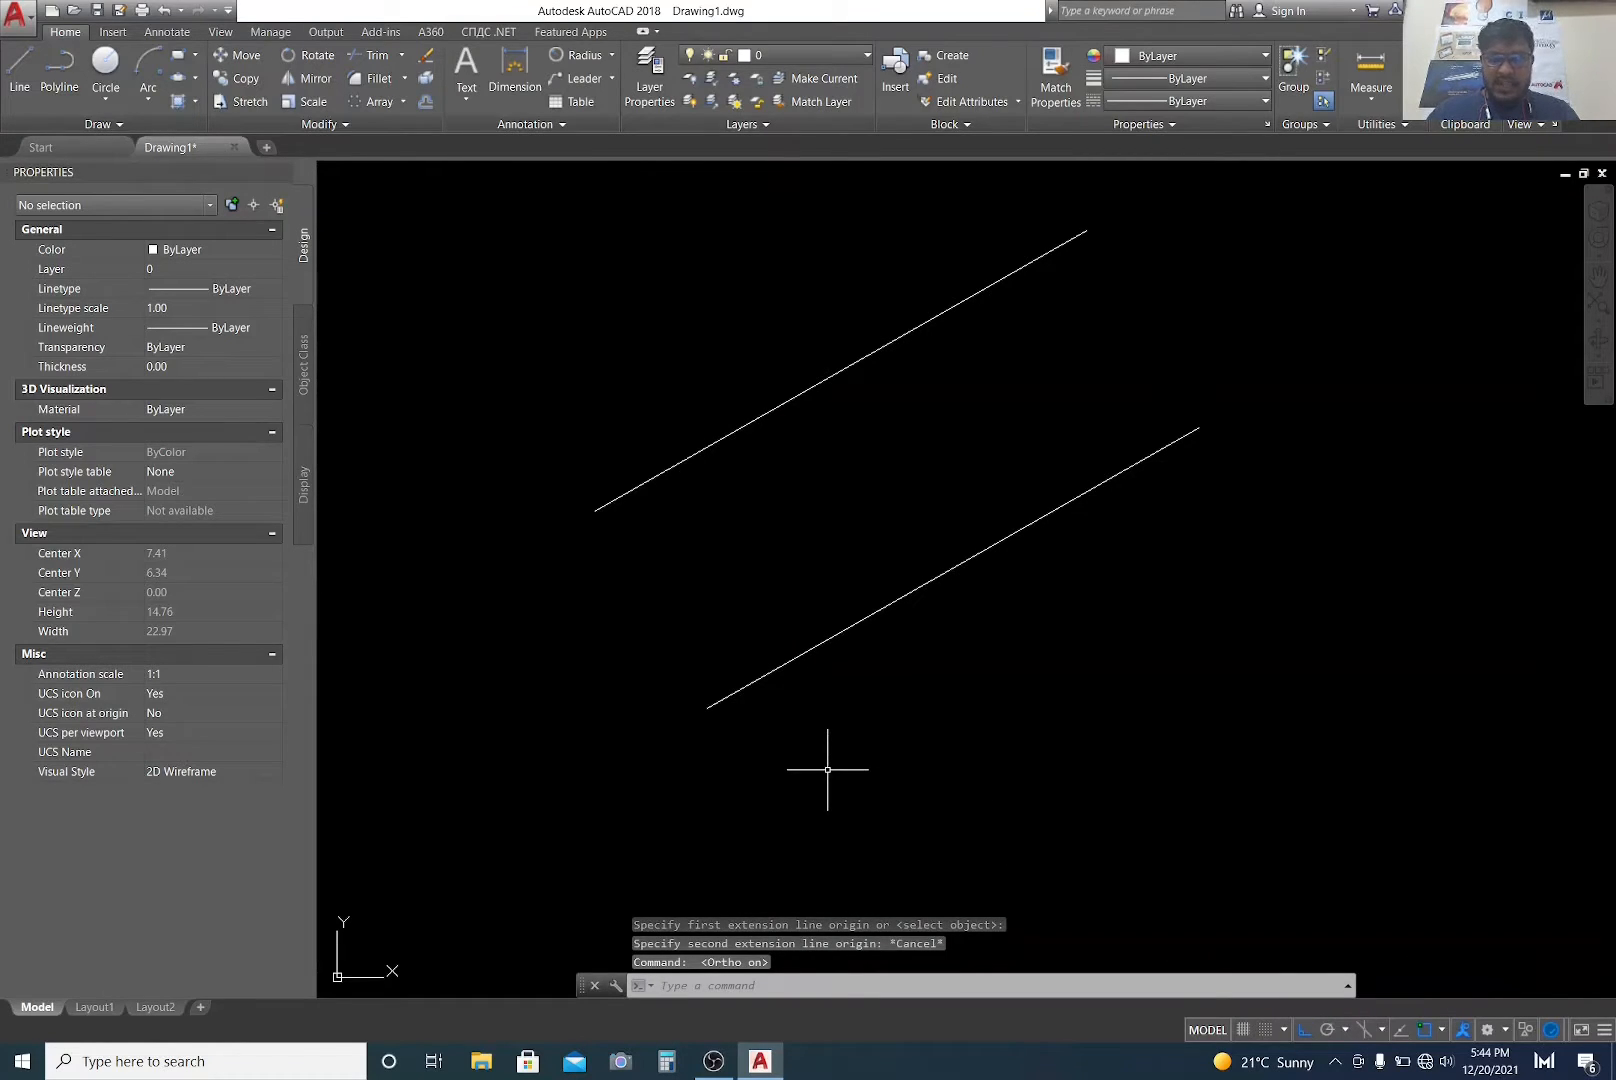
type("pl")
key("Return")
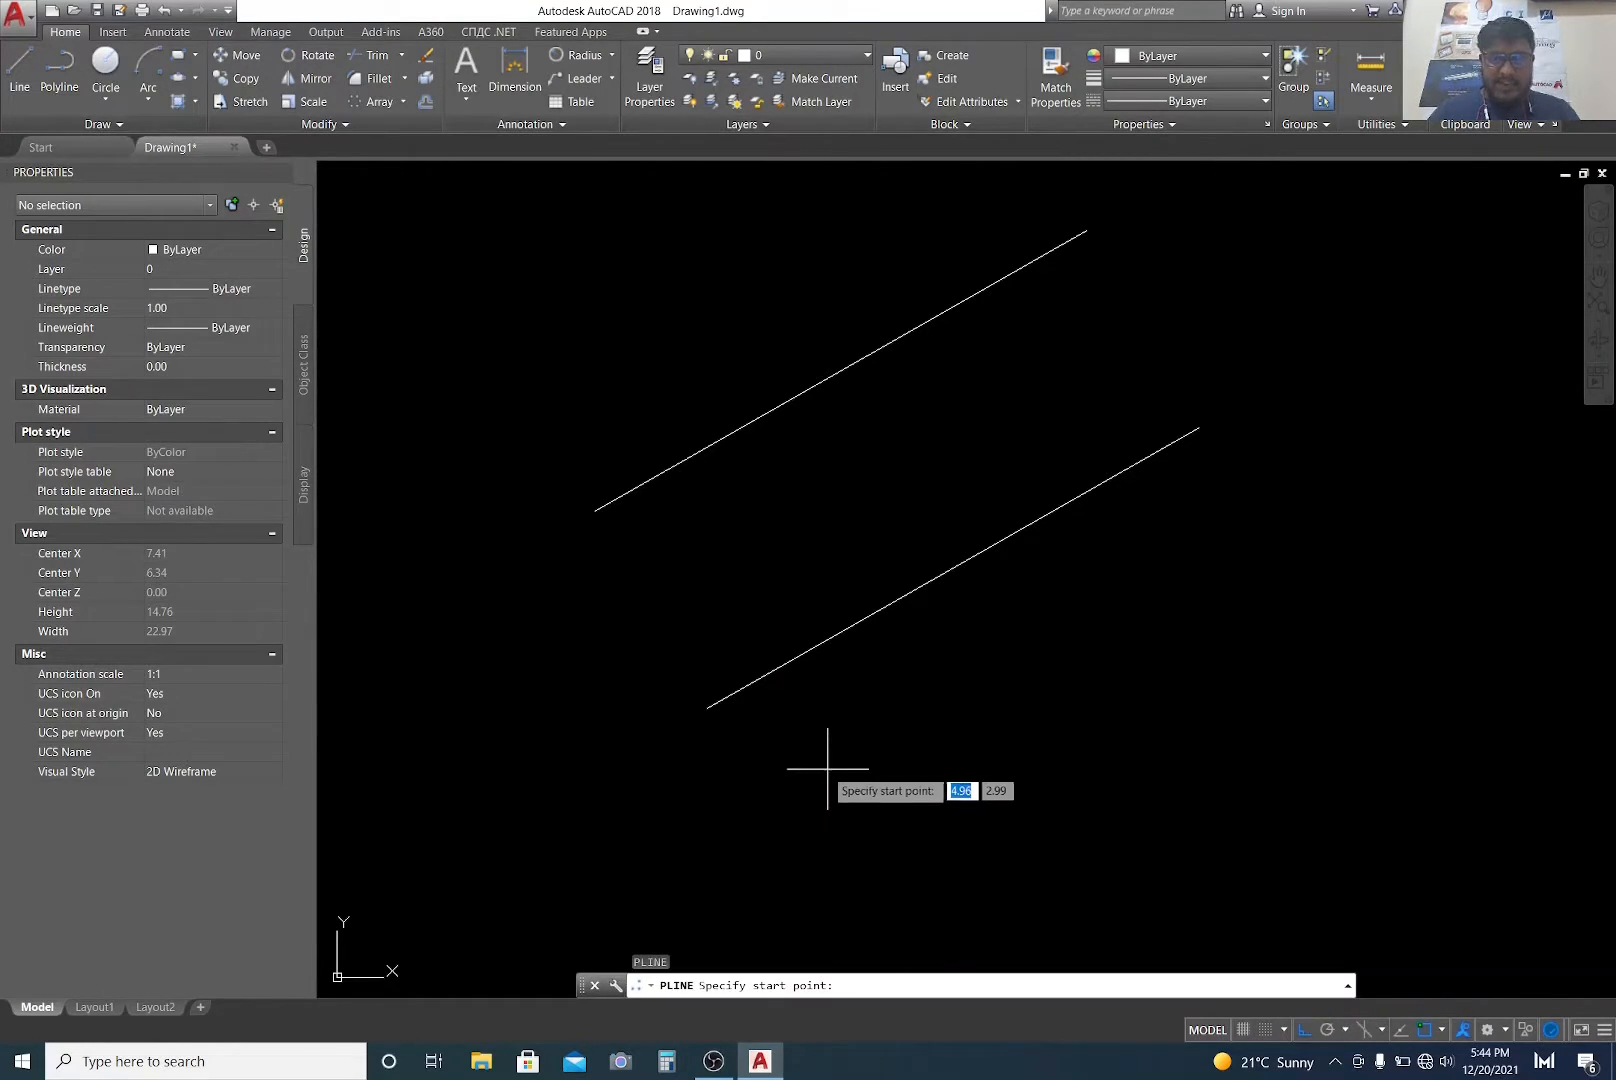
left_click(707, 708)
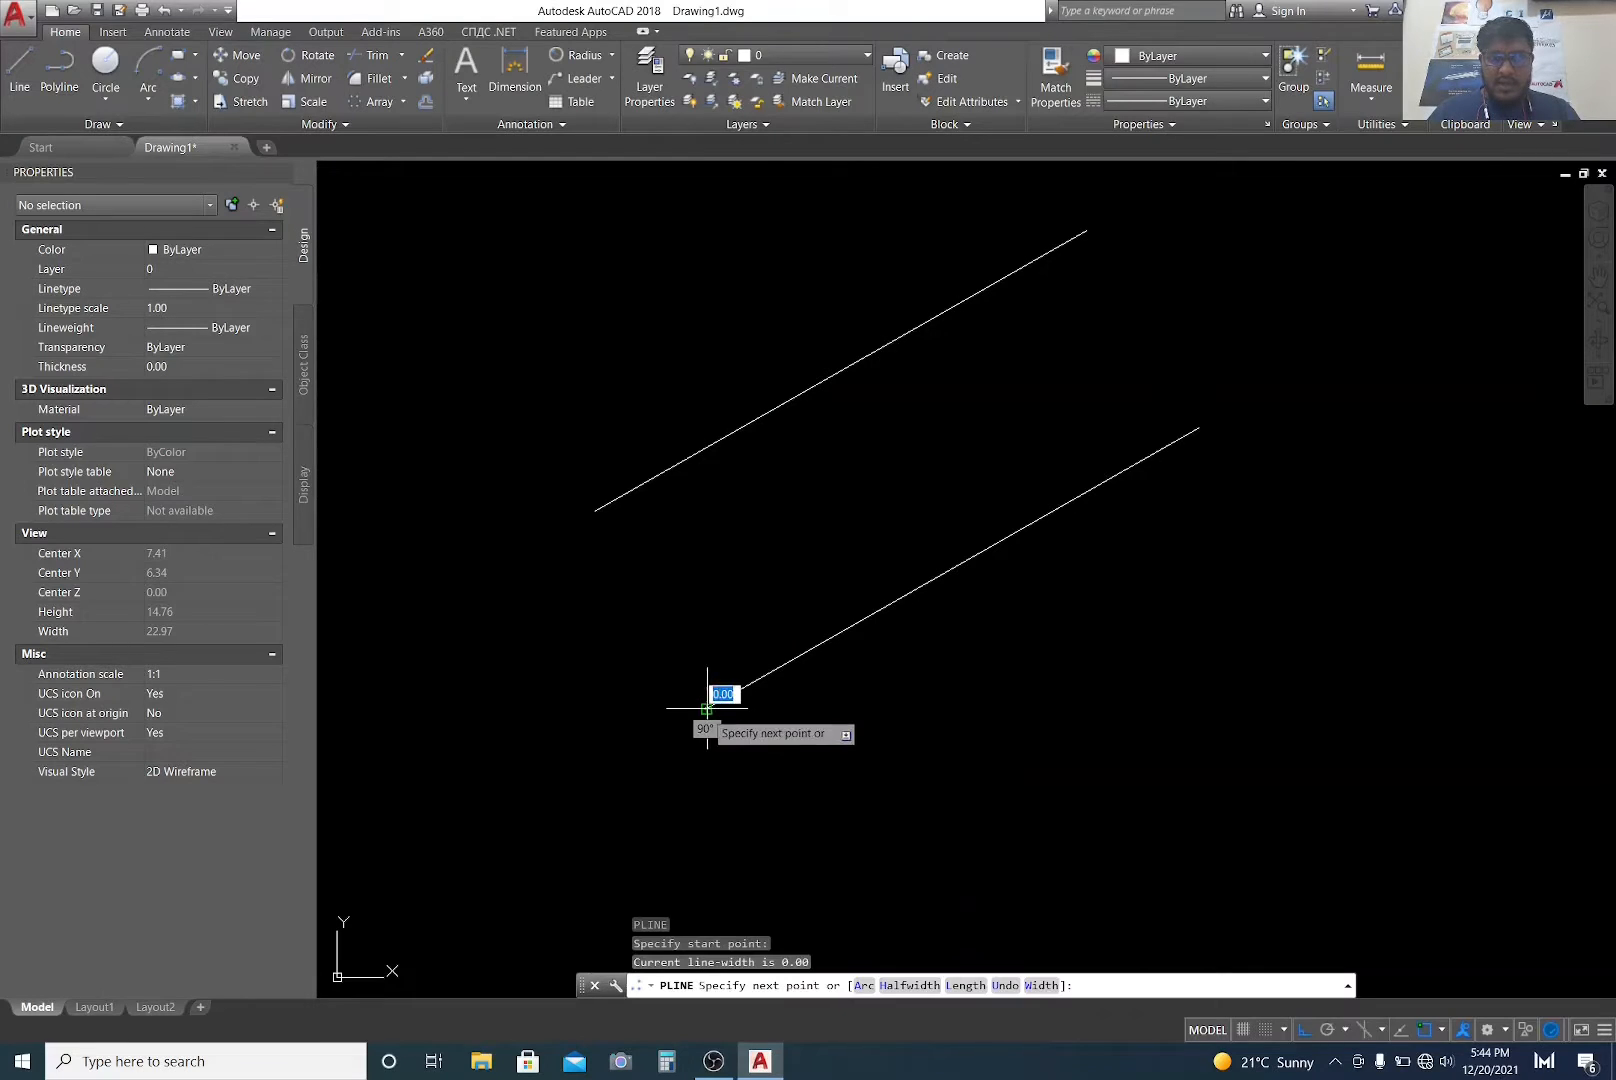
left_click(1172, 747)
key("Escape")
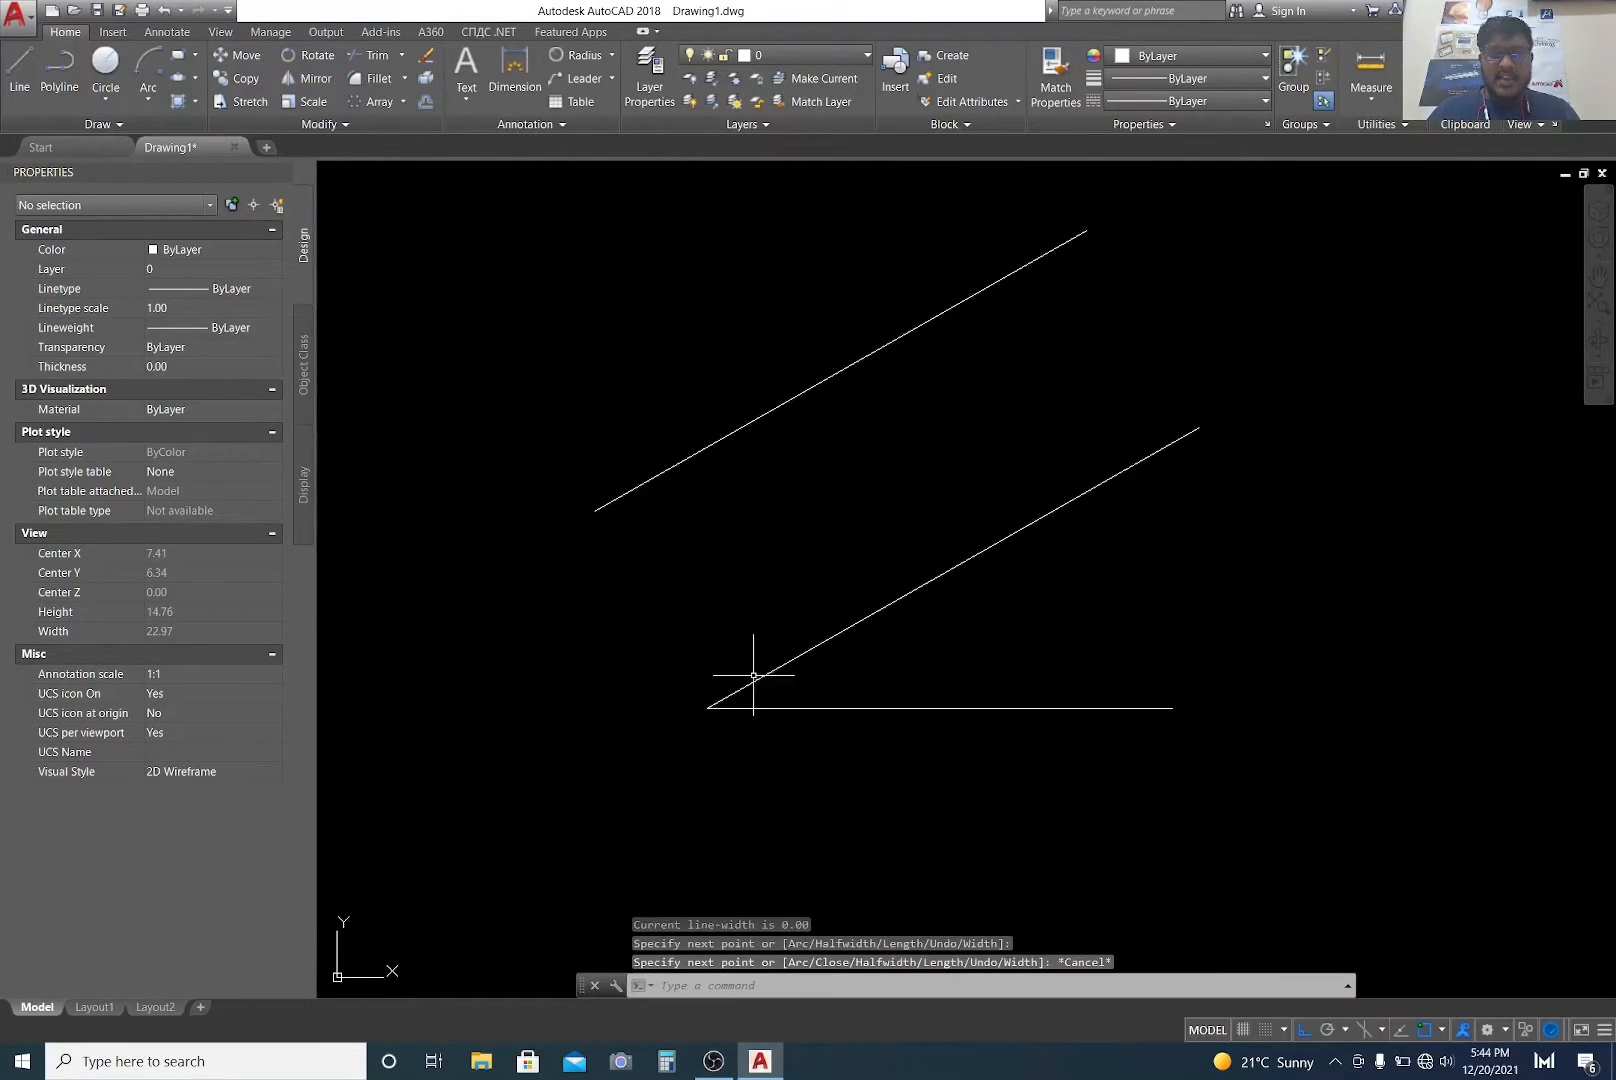
Step: Add an angular dimension between the lower inclined line and the horizontal line, placing its arc inside the angle
scroll(760, 686, "up", 2)
middle_click_drag(931, 656, 885, 626)
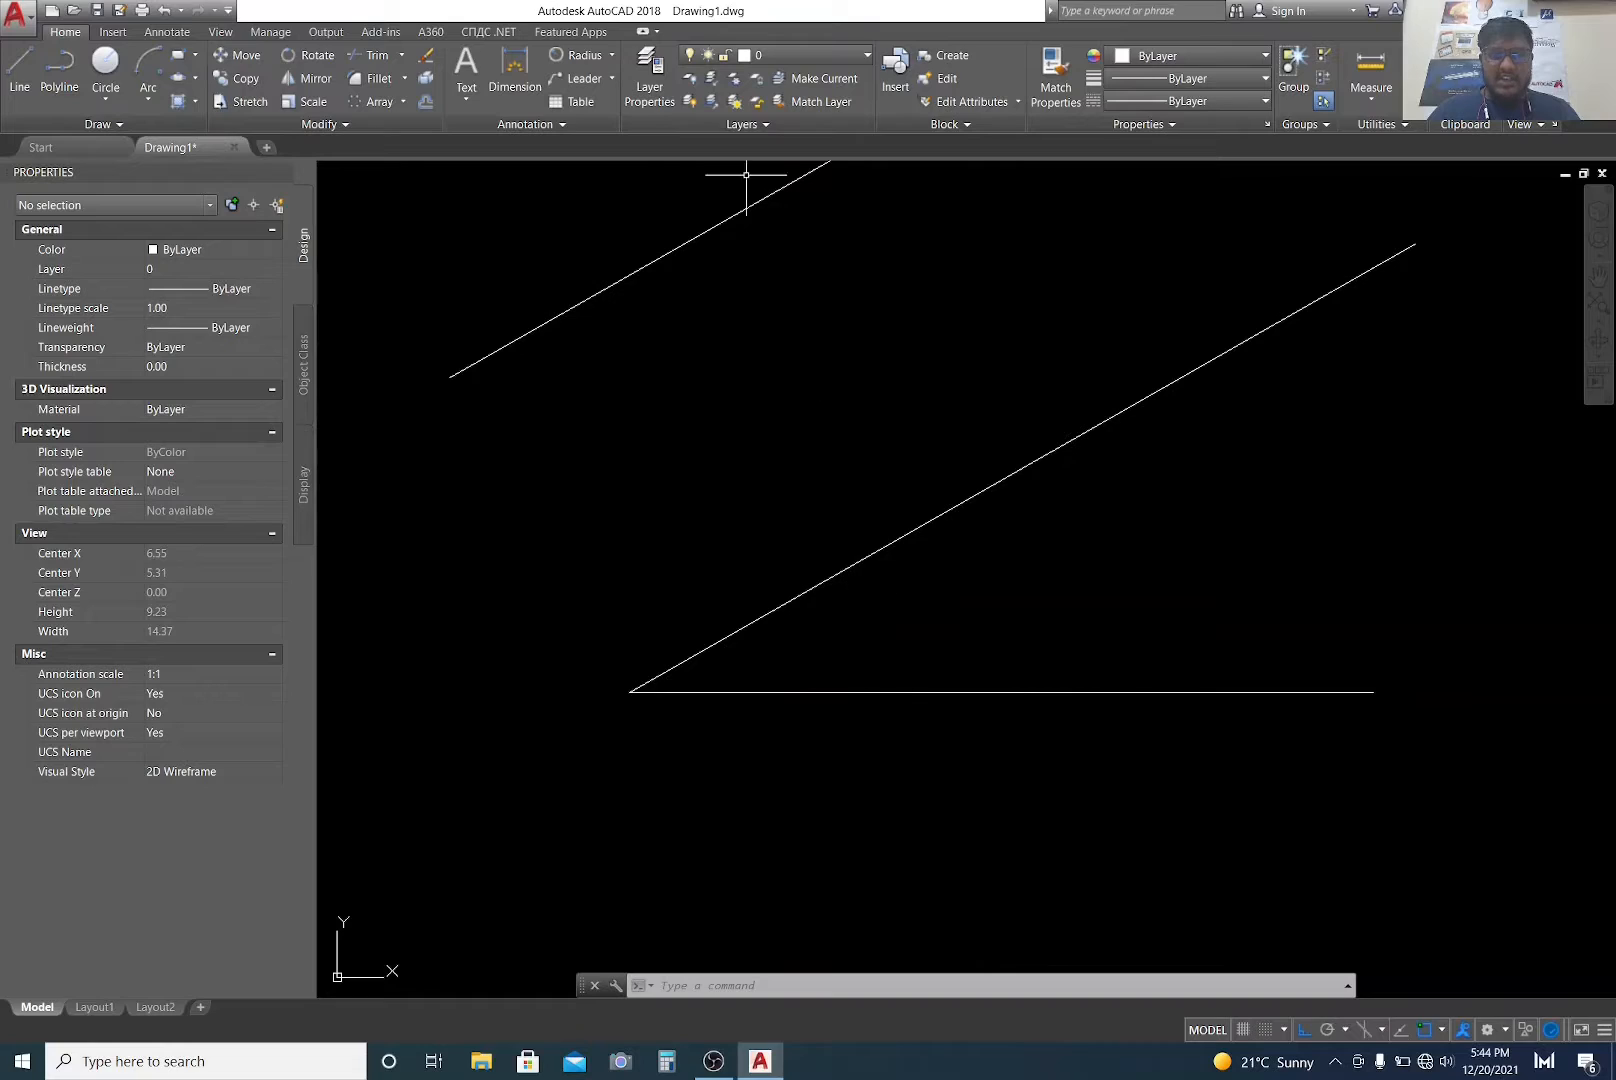
left_click(612, 56)
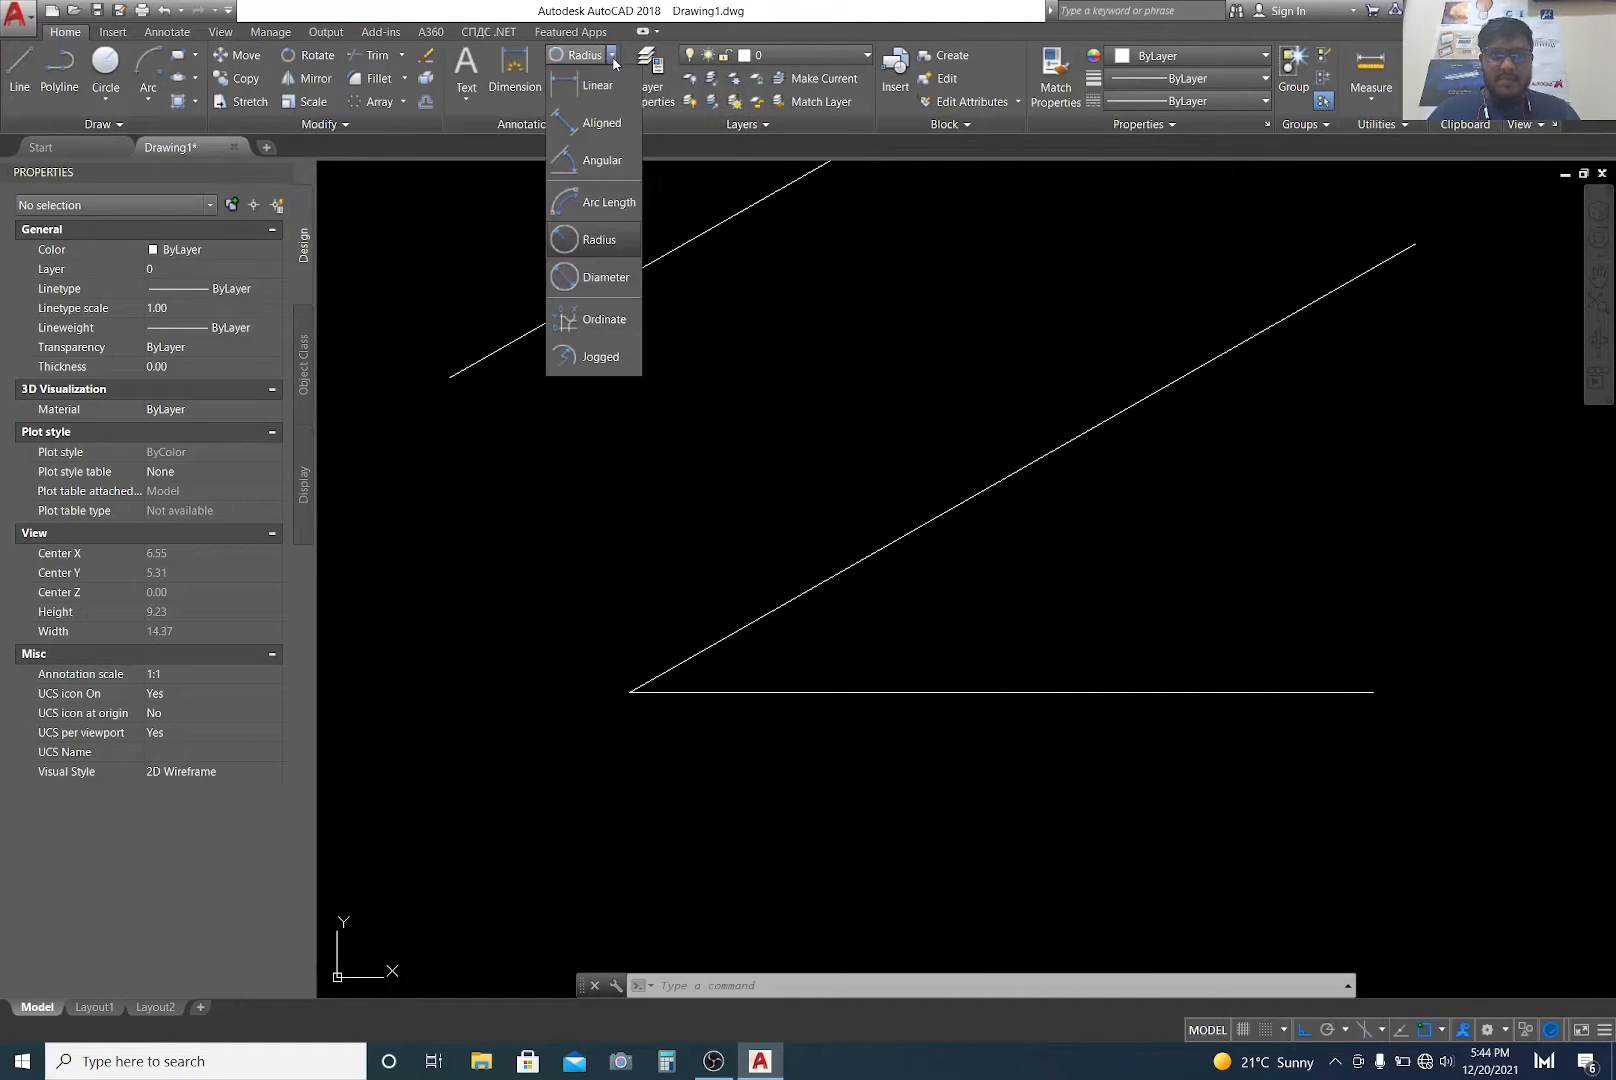
left_click(602, 161)
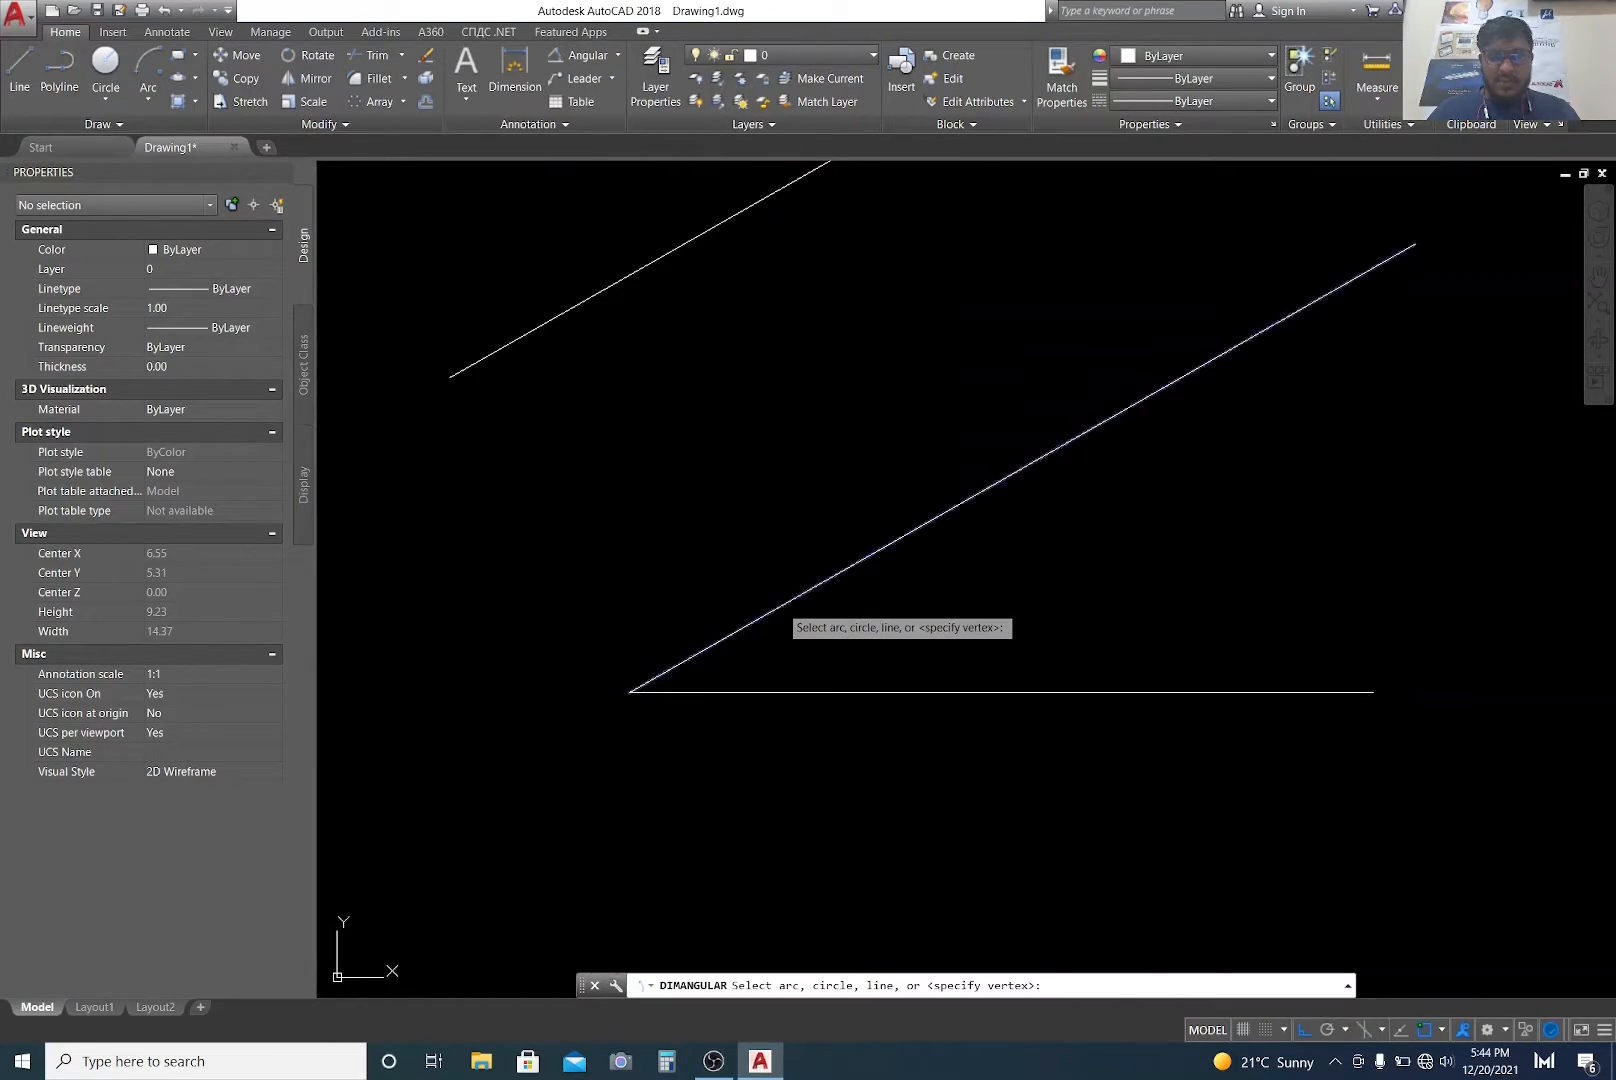
left_click(781, 605)
left_click(816, 692)
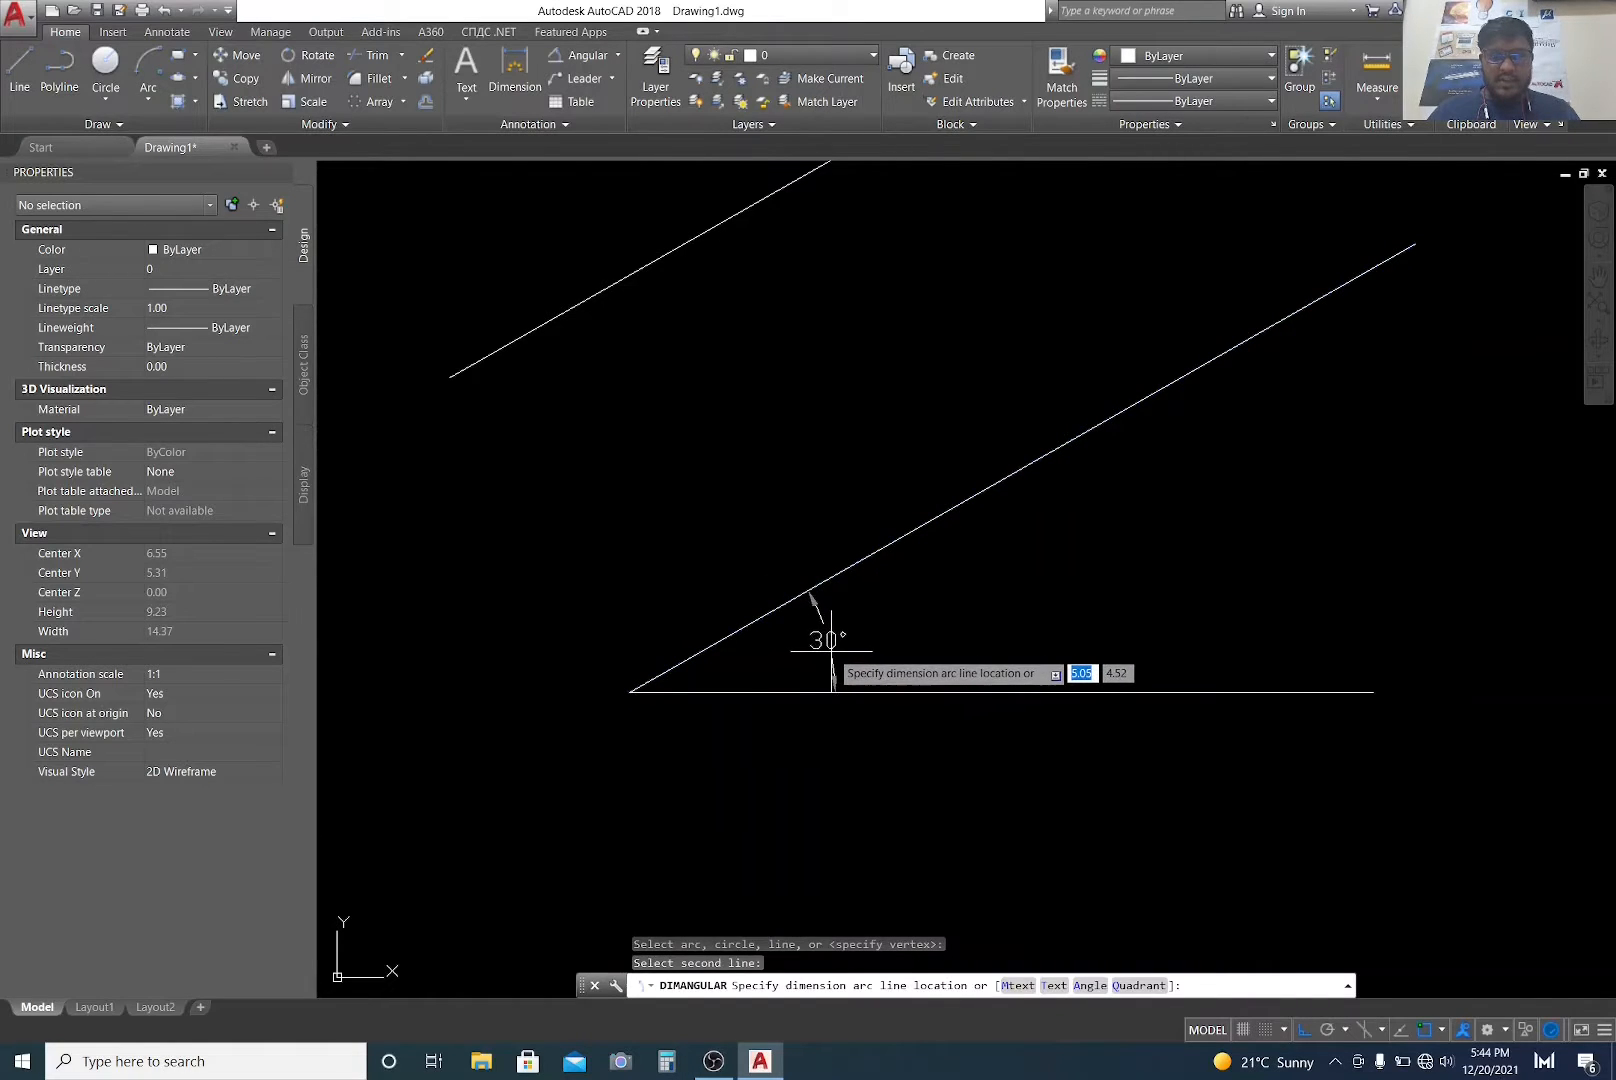
left_click(832, 650)
Step: Examine the angular dimension between the lower inclined line and the horizontal line
scroll(900, 612, "down", 2)
scroll(880, 630, "up", 1)
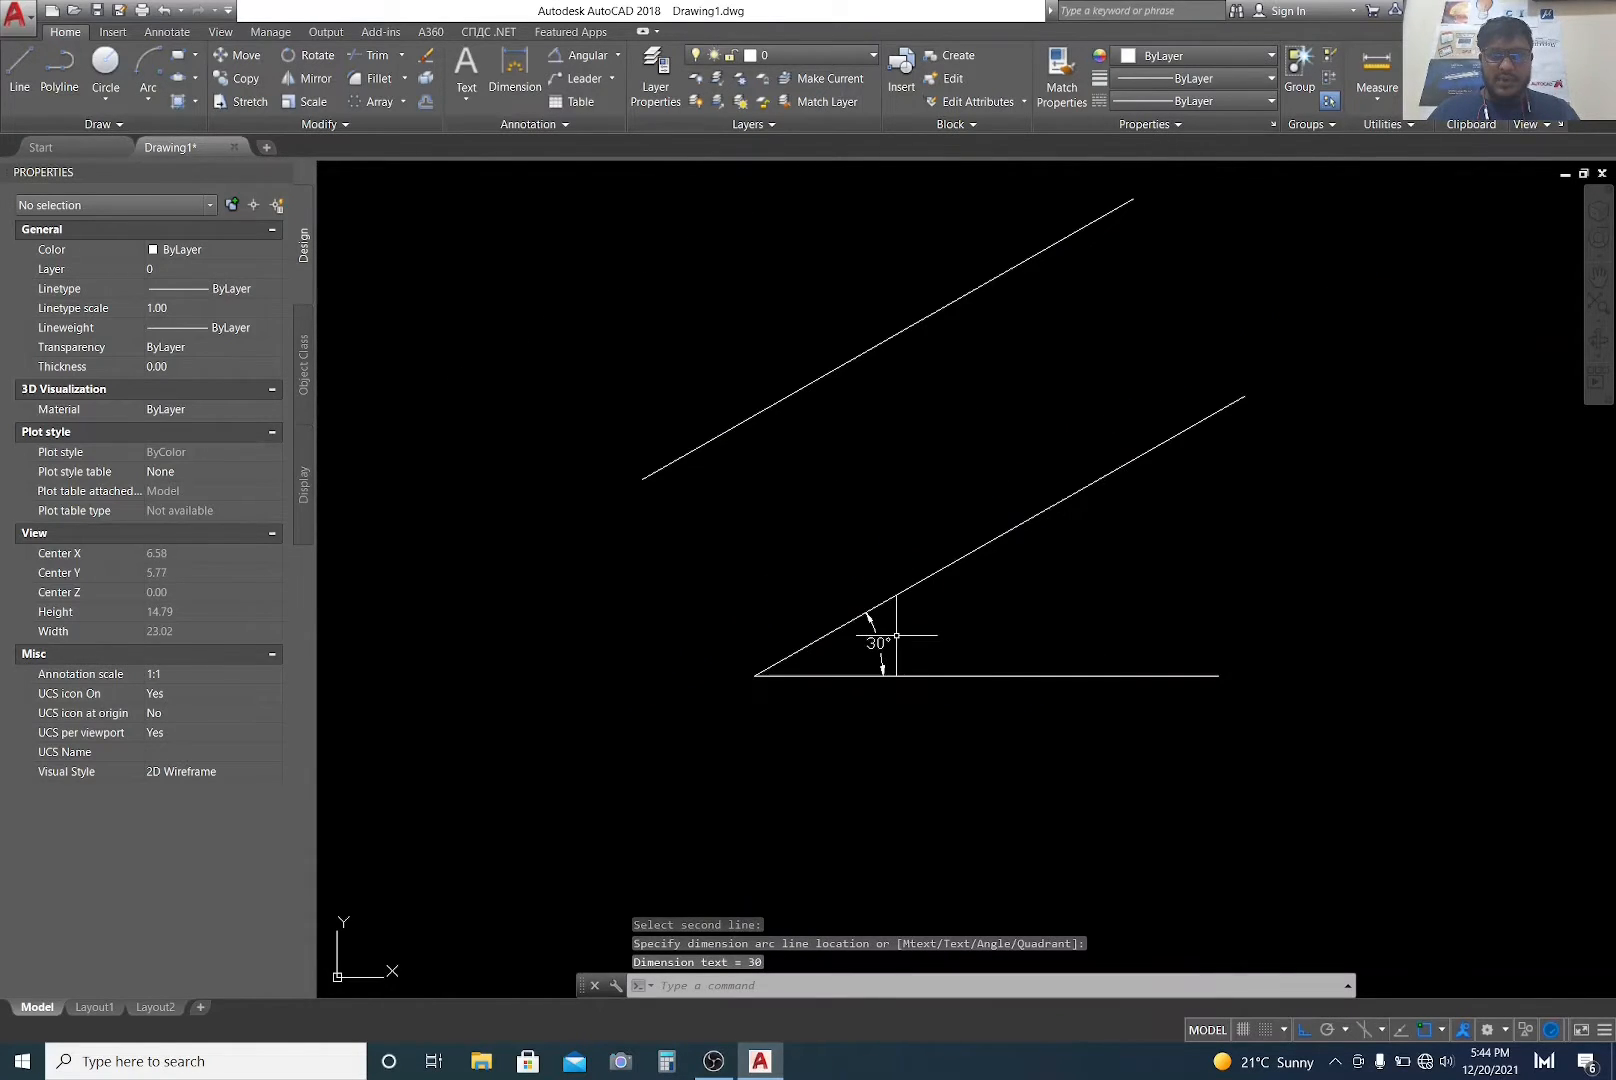
scroll(905, 648, "up", 1)
scroll(902, 649, "down", 1)
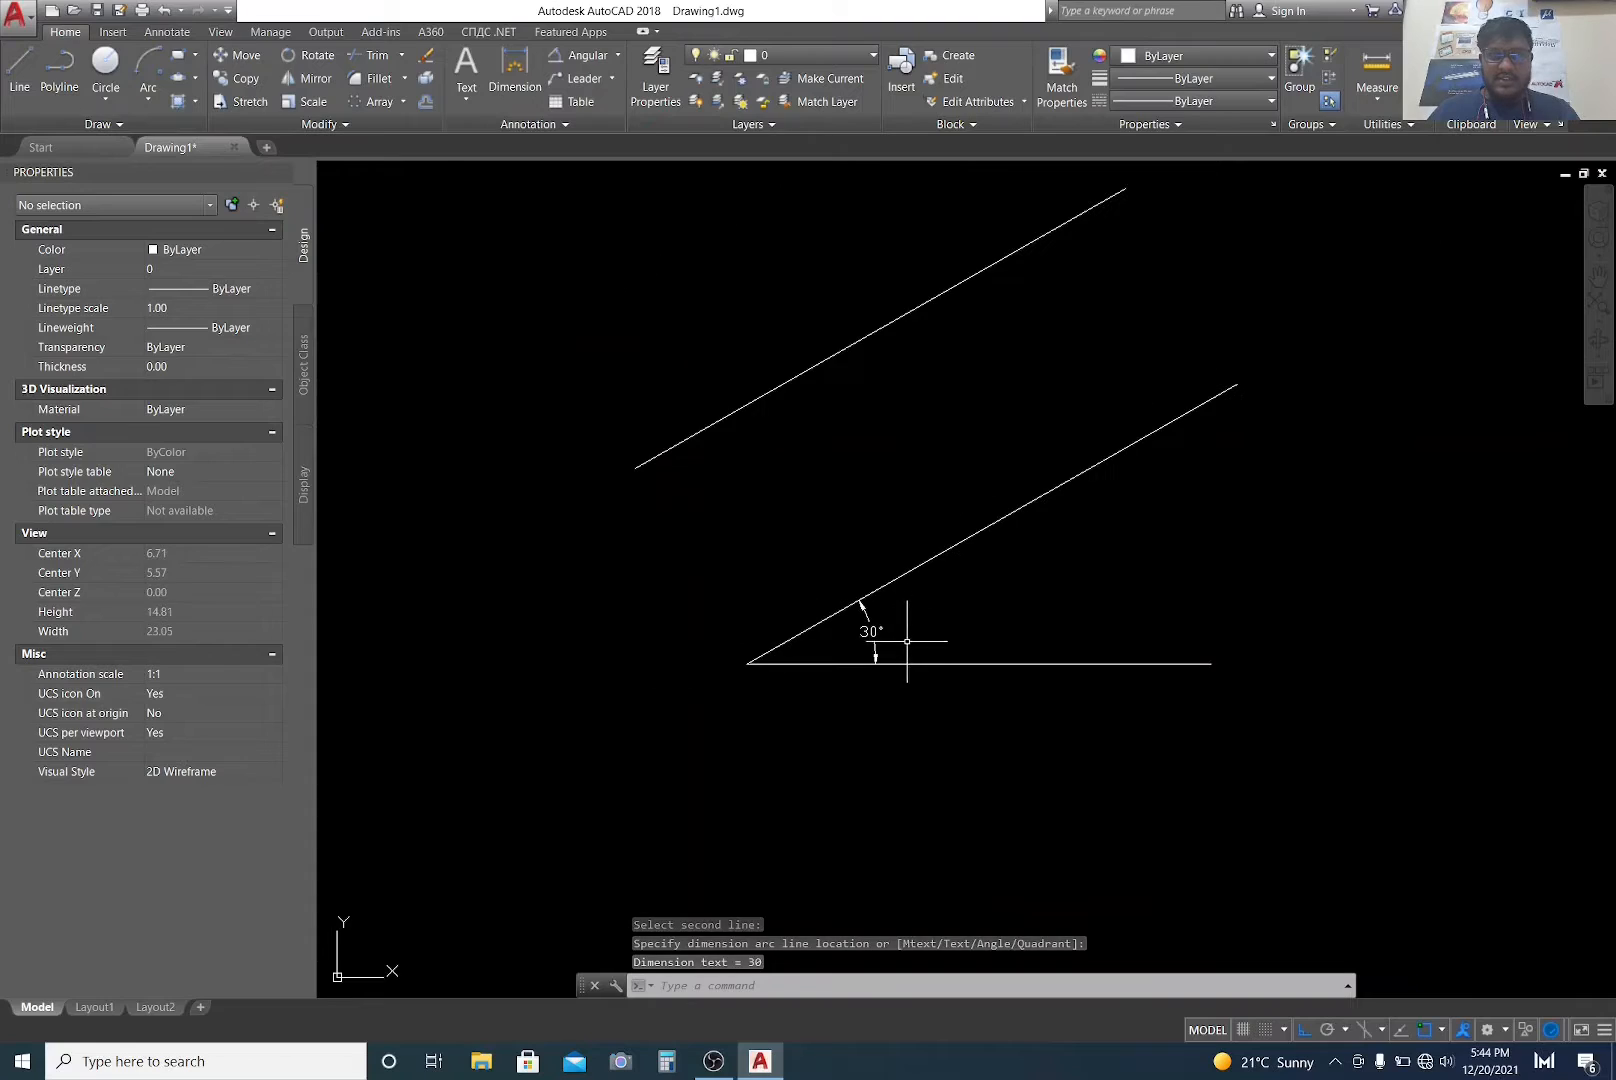
scroll(892, 630, "up", 2)
mouse_move(857, 521)
middle_mouse_down()
mouse_move(849, 608)
mouse_move(885, 577)
middle_mouse_up()
scroll(997, 506, "down", 2)
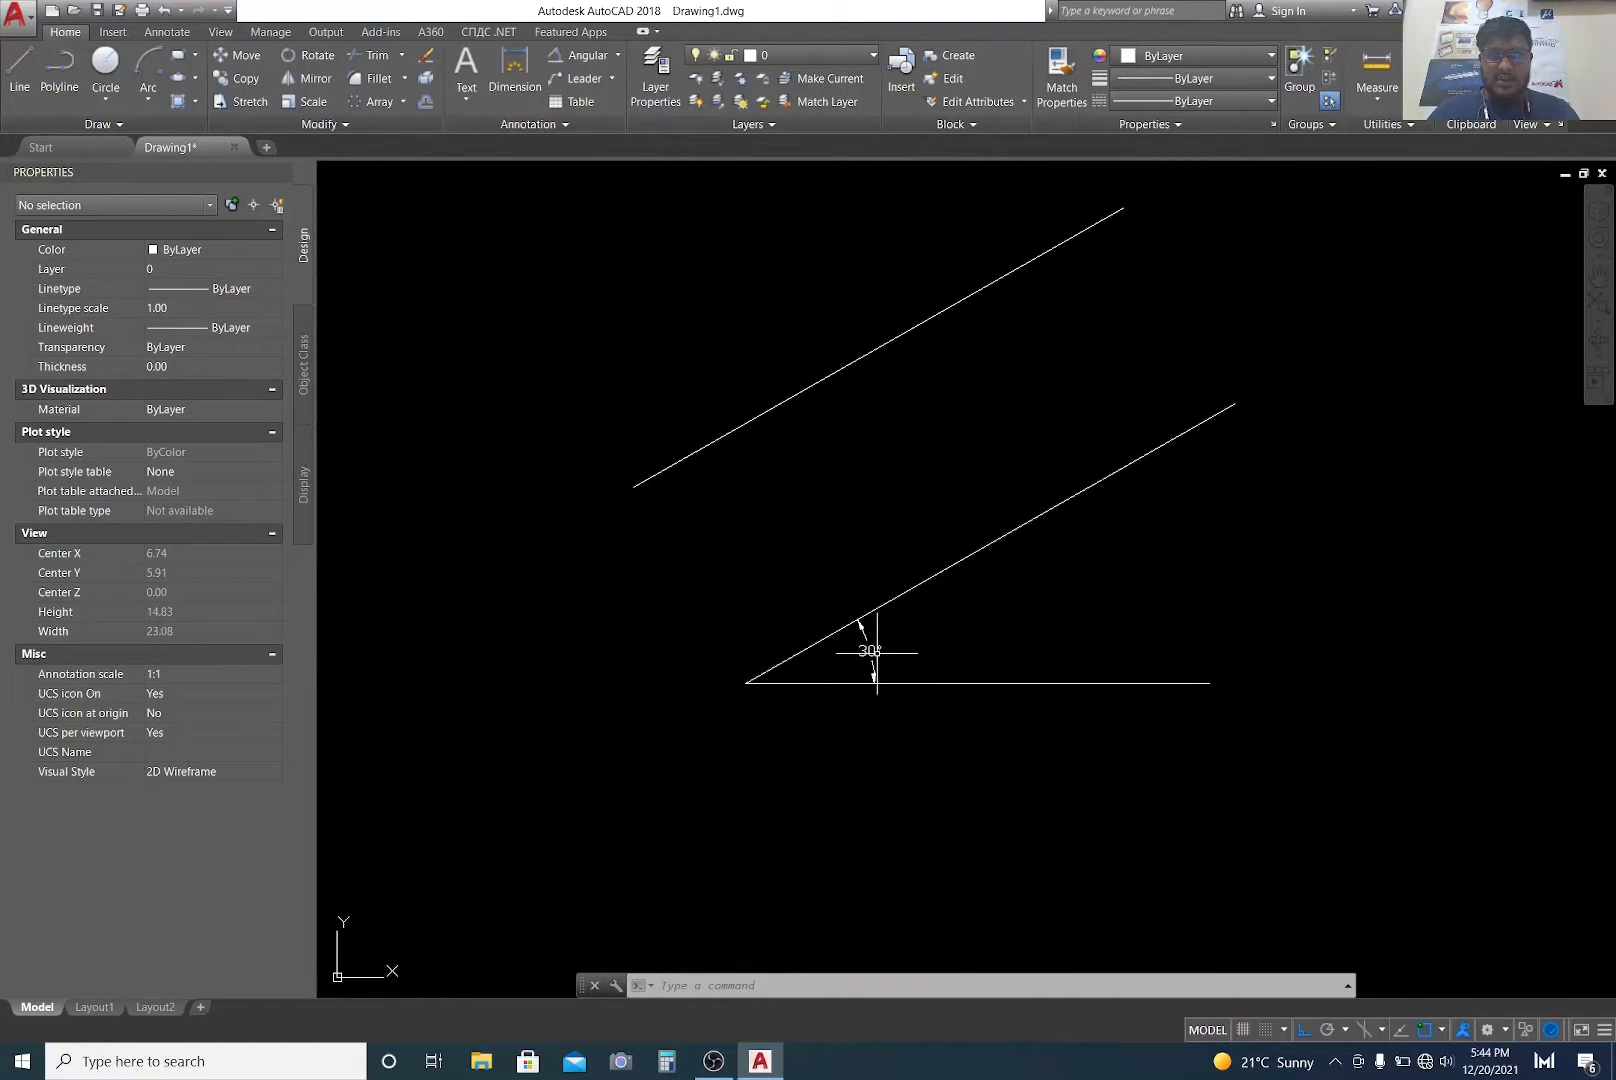
scroll(876, 651, "up", 2)
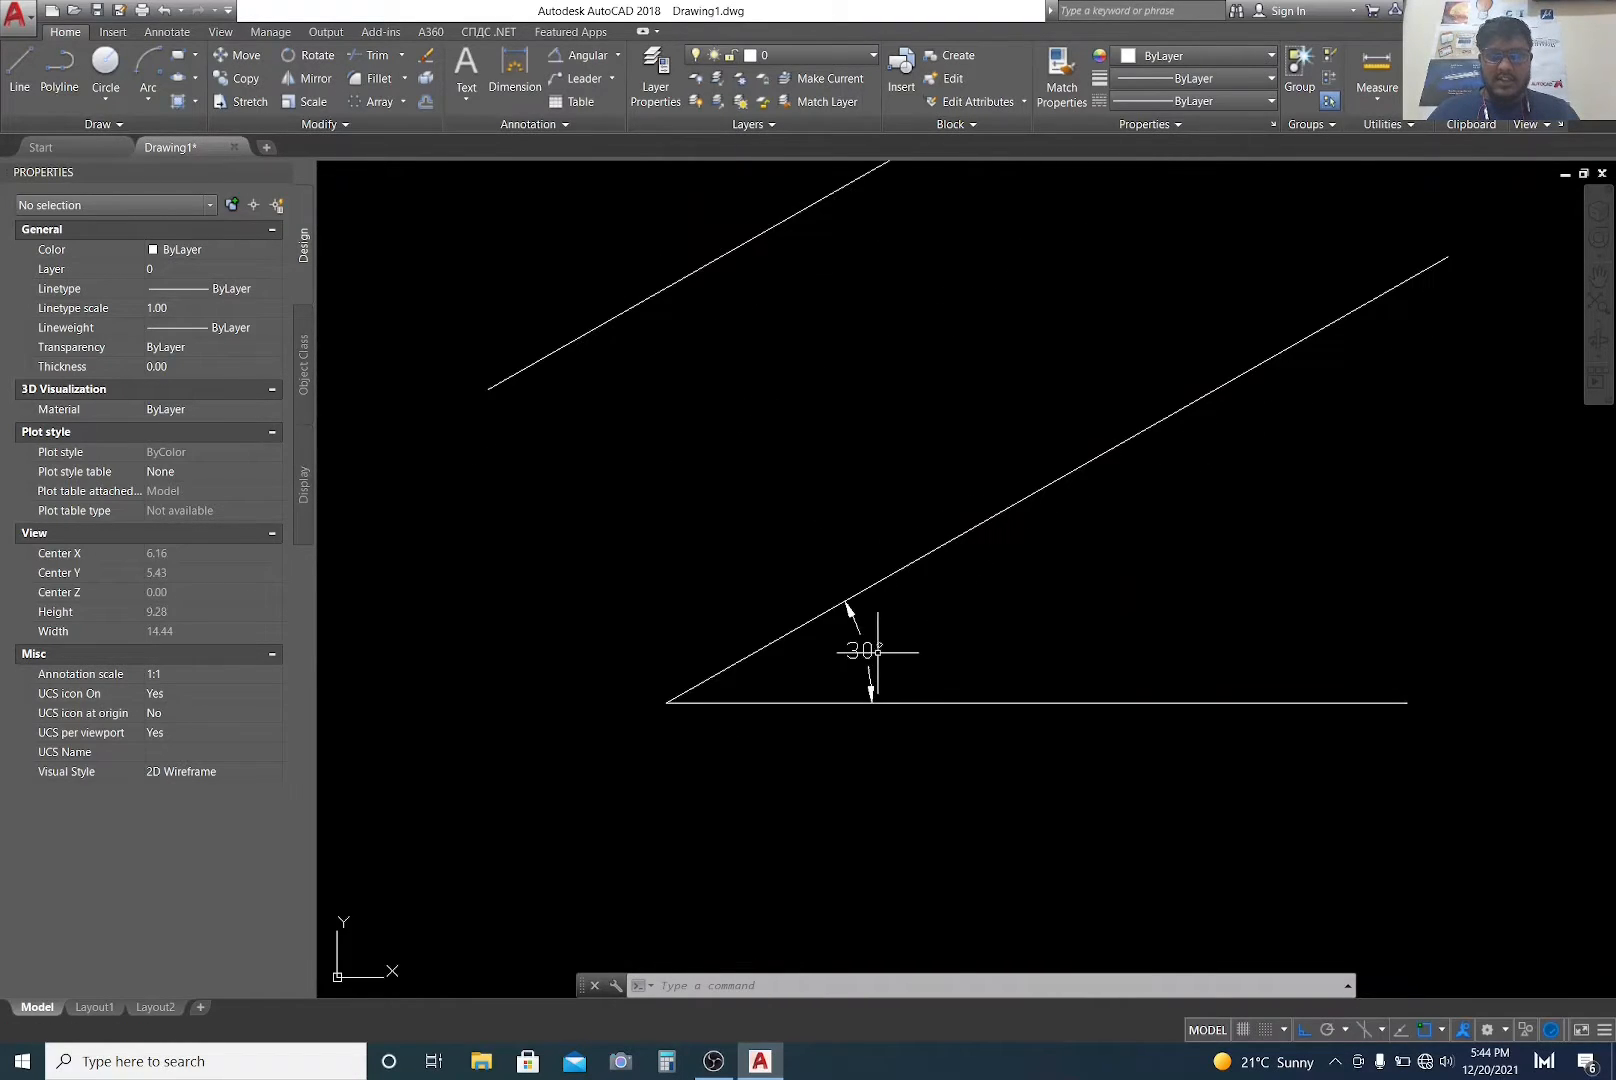
Step: Erase the horizontal line together with the angular dimension, keeping the two inclined parallel lines
key("Escape")
left_click(927, 732)
key("Escape")
left_click(927, 732)
left_click(854, 649)
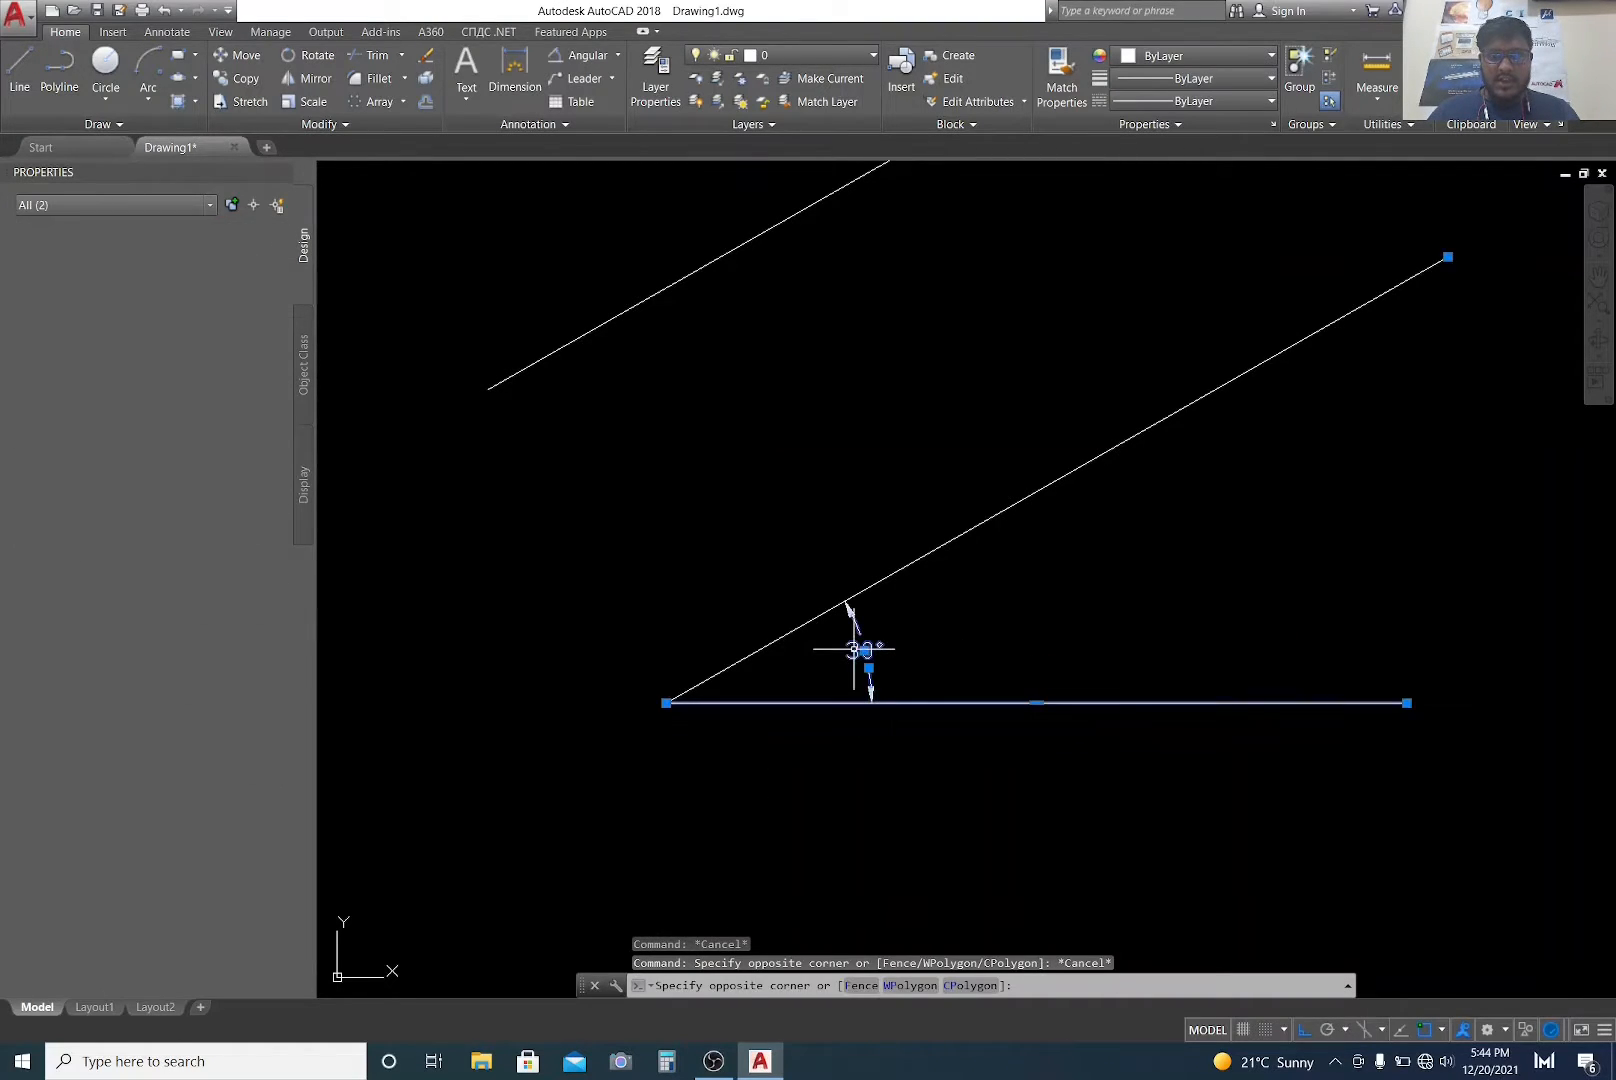
left_click(903, 734)
scroll(922, 700, "down", 2)
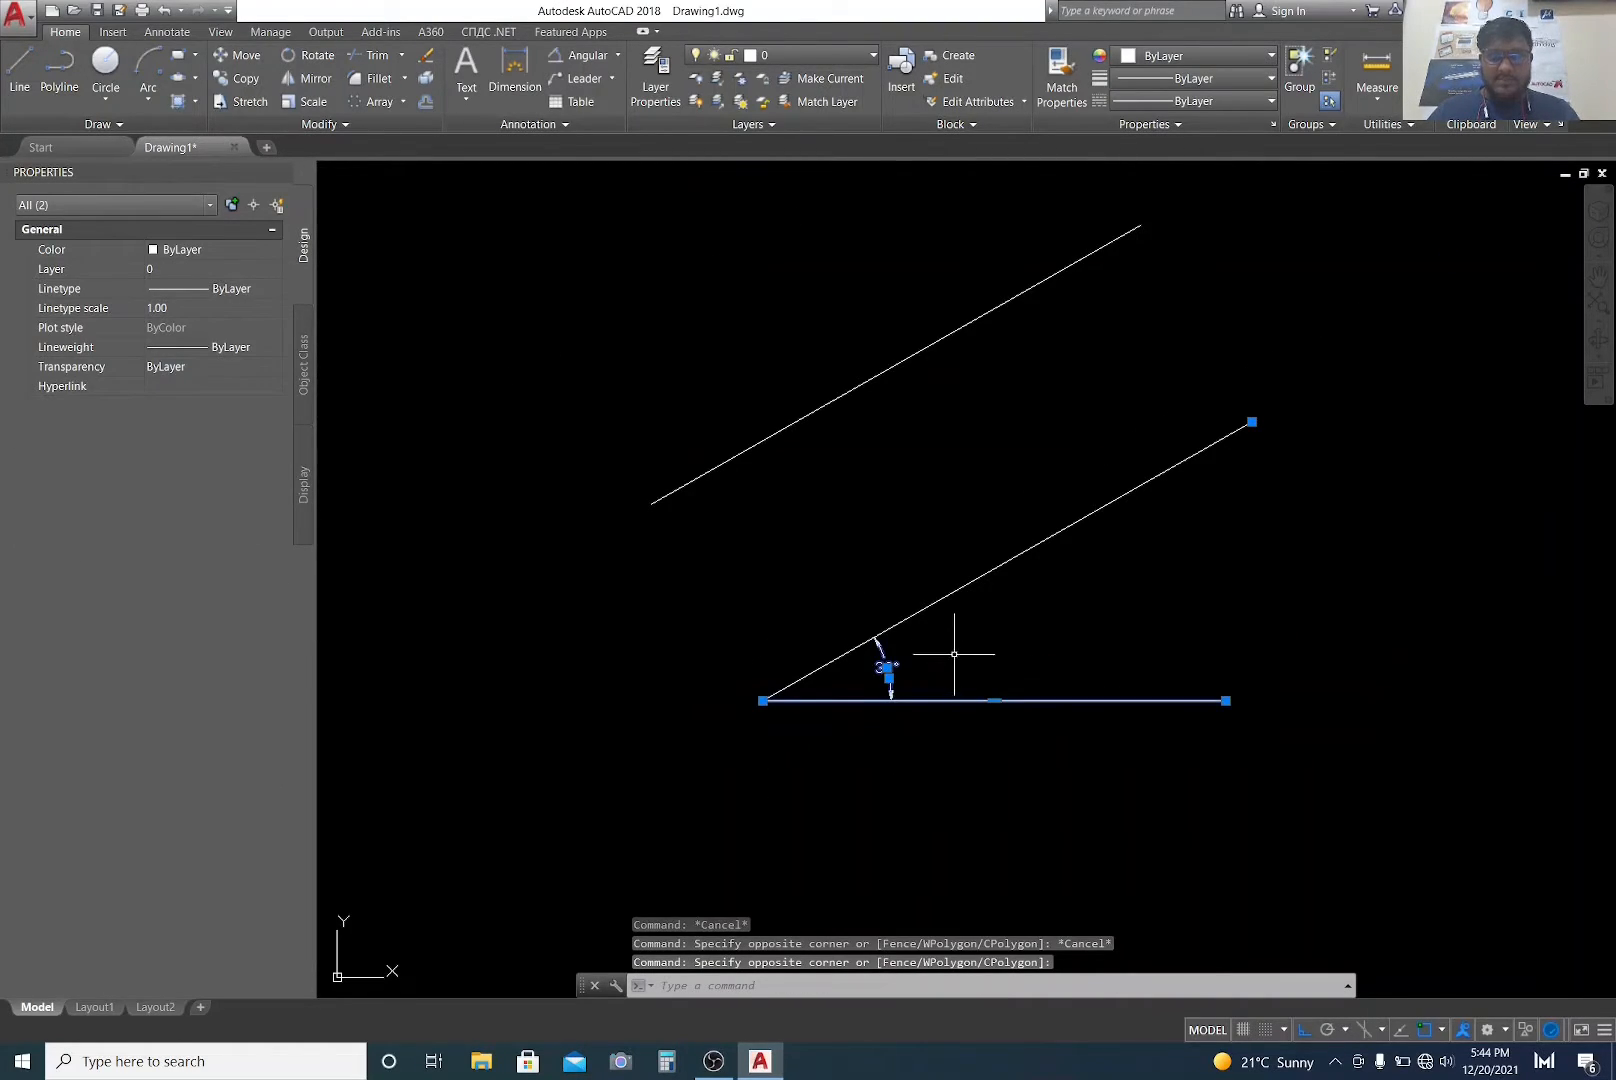
scroll(951, 663, "up", 2)
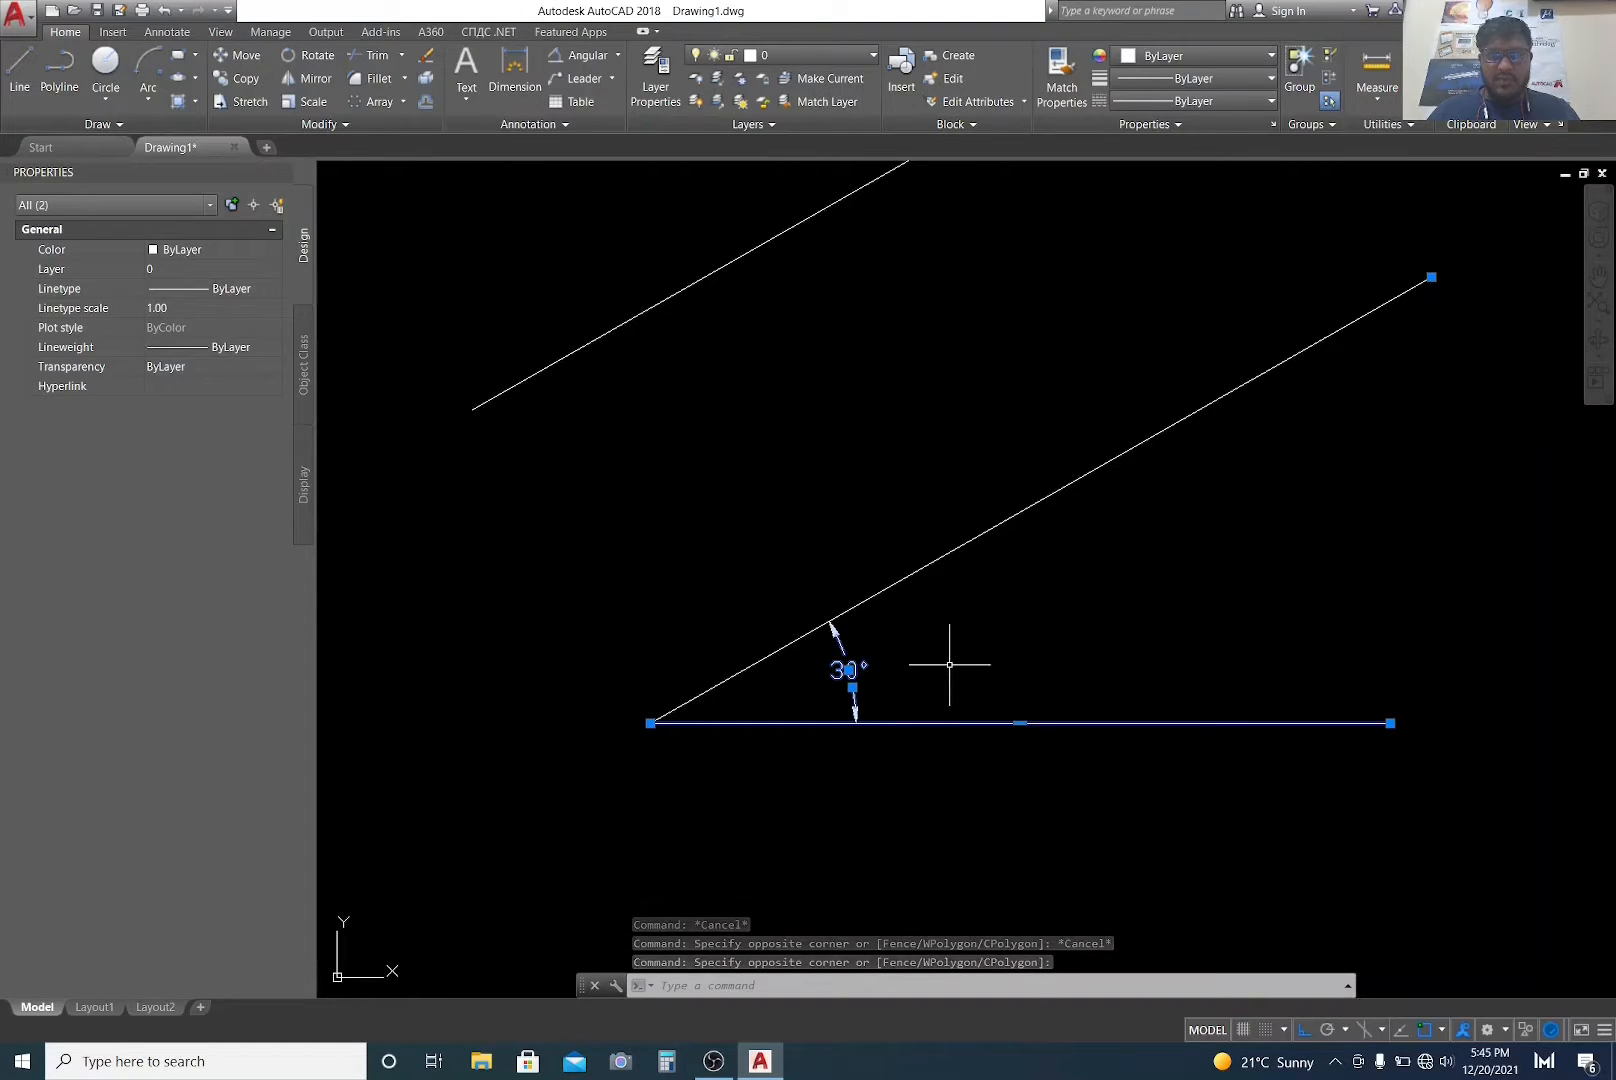
key("Escape")
left_click(897, 740)
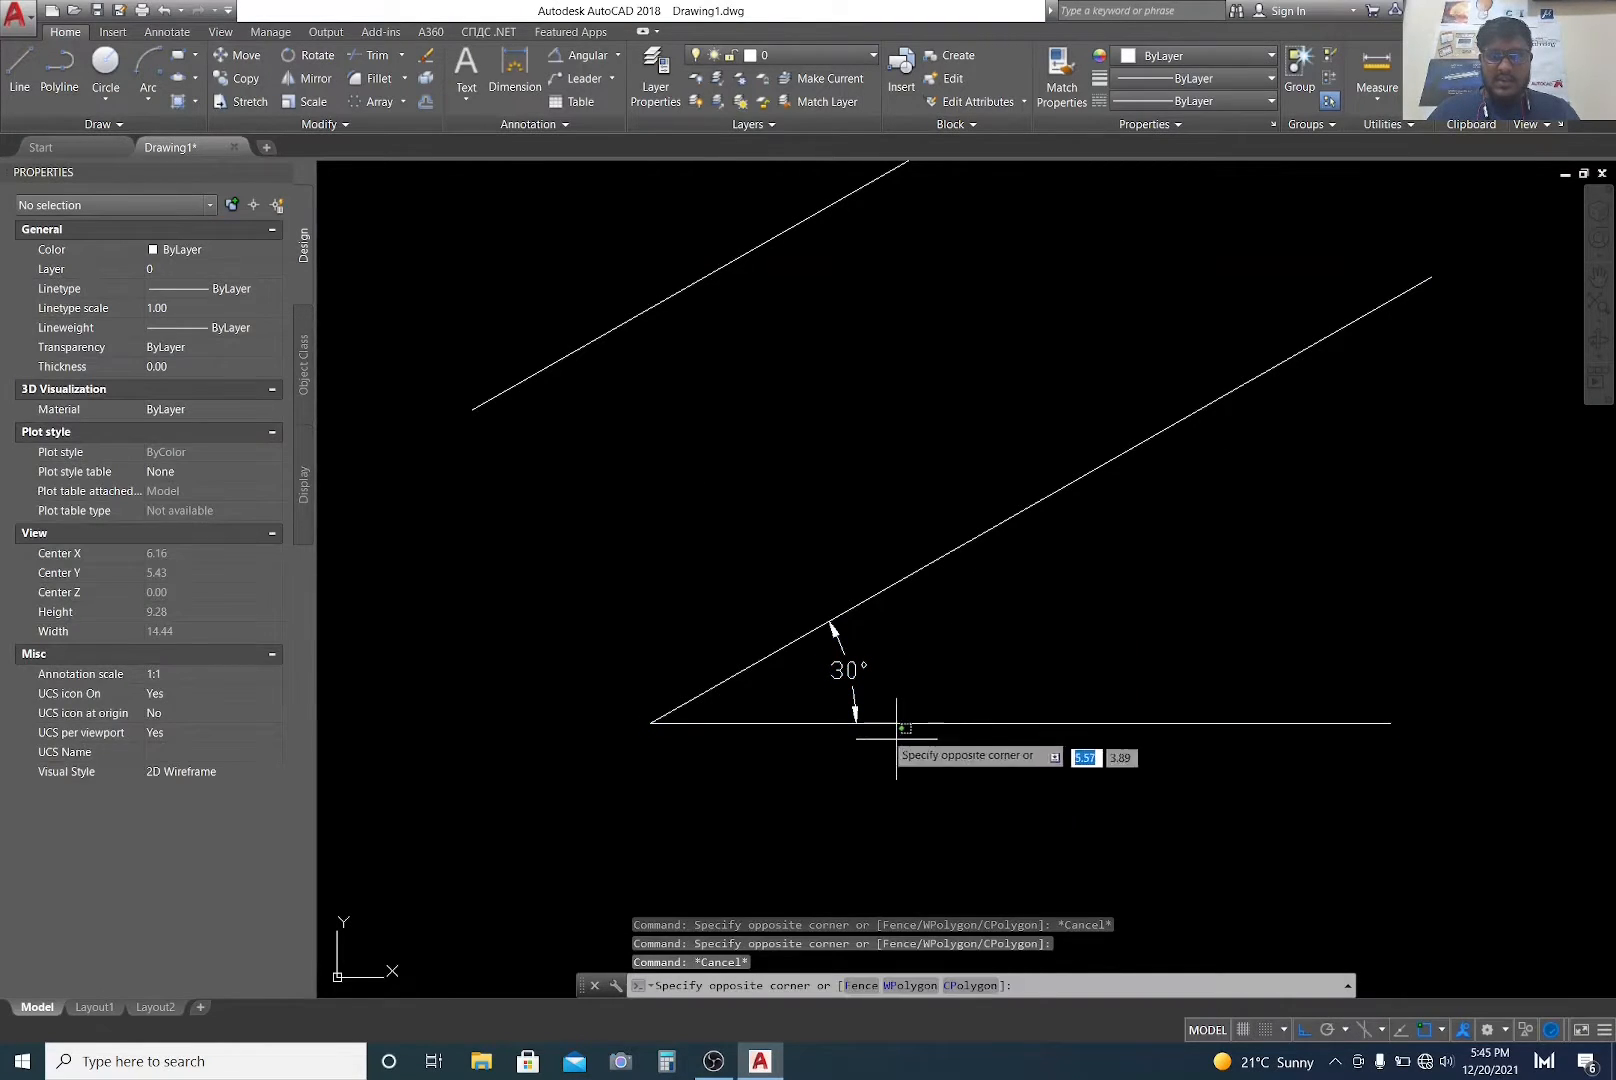
left_click(843, 677)
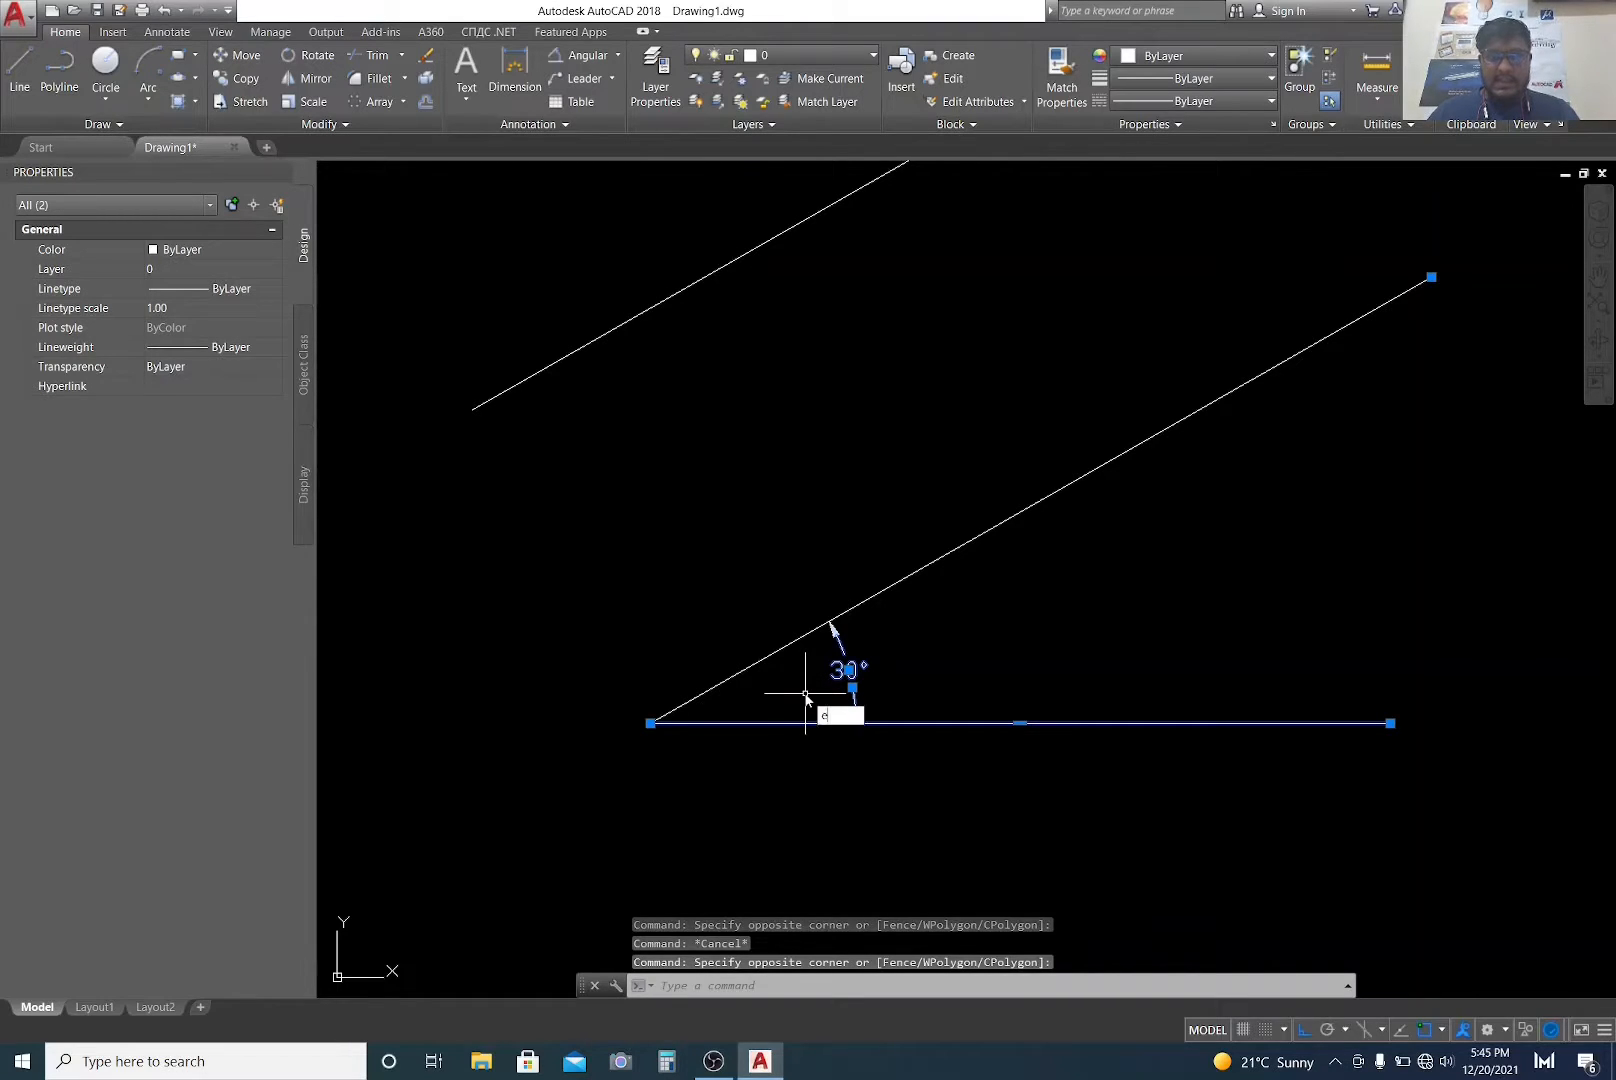
key("Return")
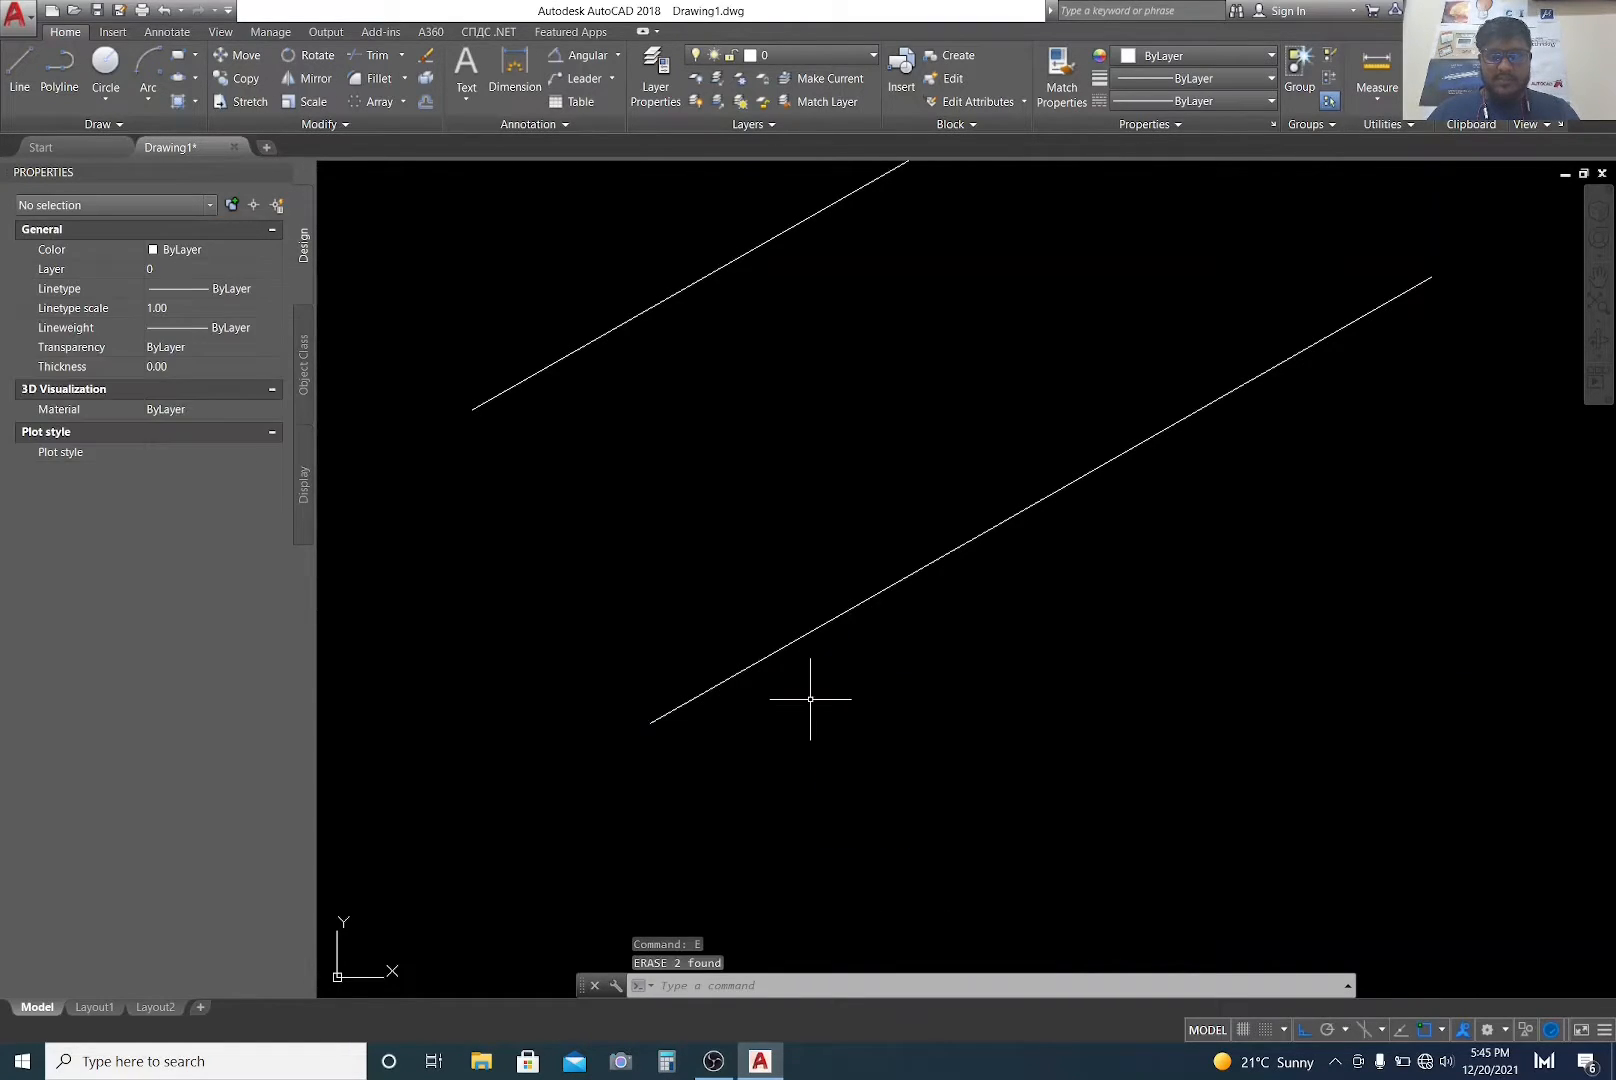
Step: Add an aligned dimension perpendicularly between the two parallel lines near their lower ends, turning Ortho mode off before picking the second point
scroll(800, 640, "down", 4)
scroll(769, 615, "up", 2)
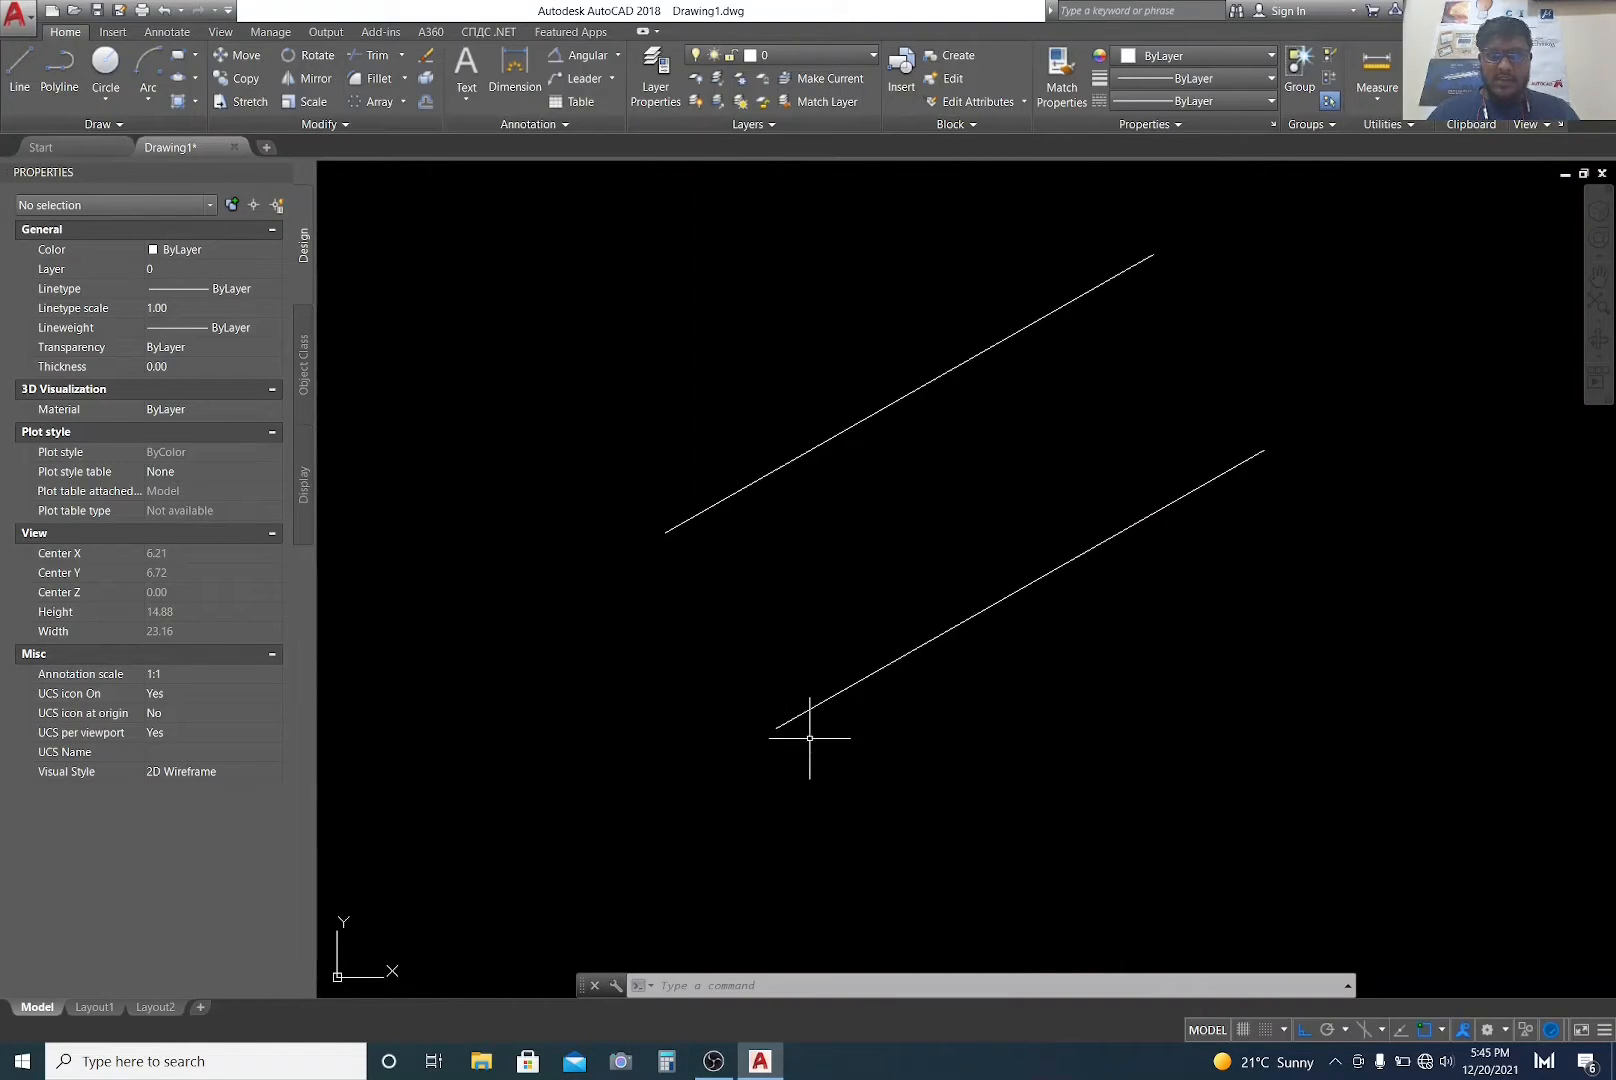
middle_click_drag(896, 558, 847, 589)
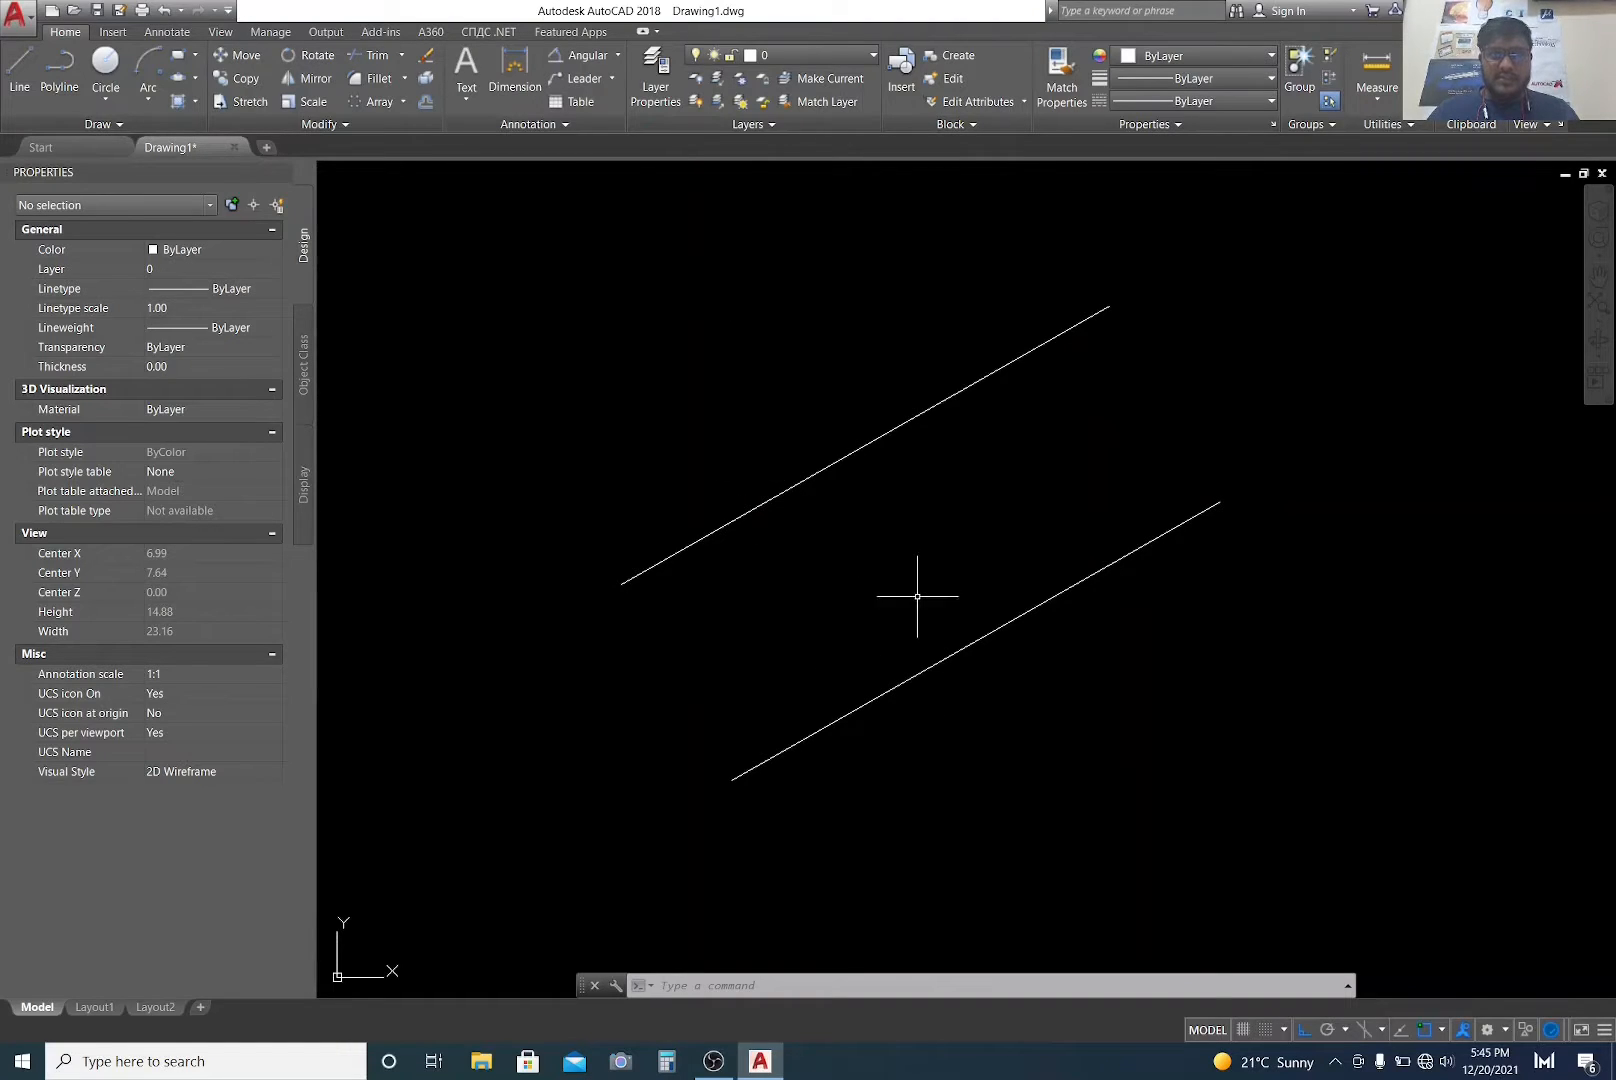
type("l")
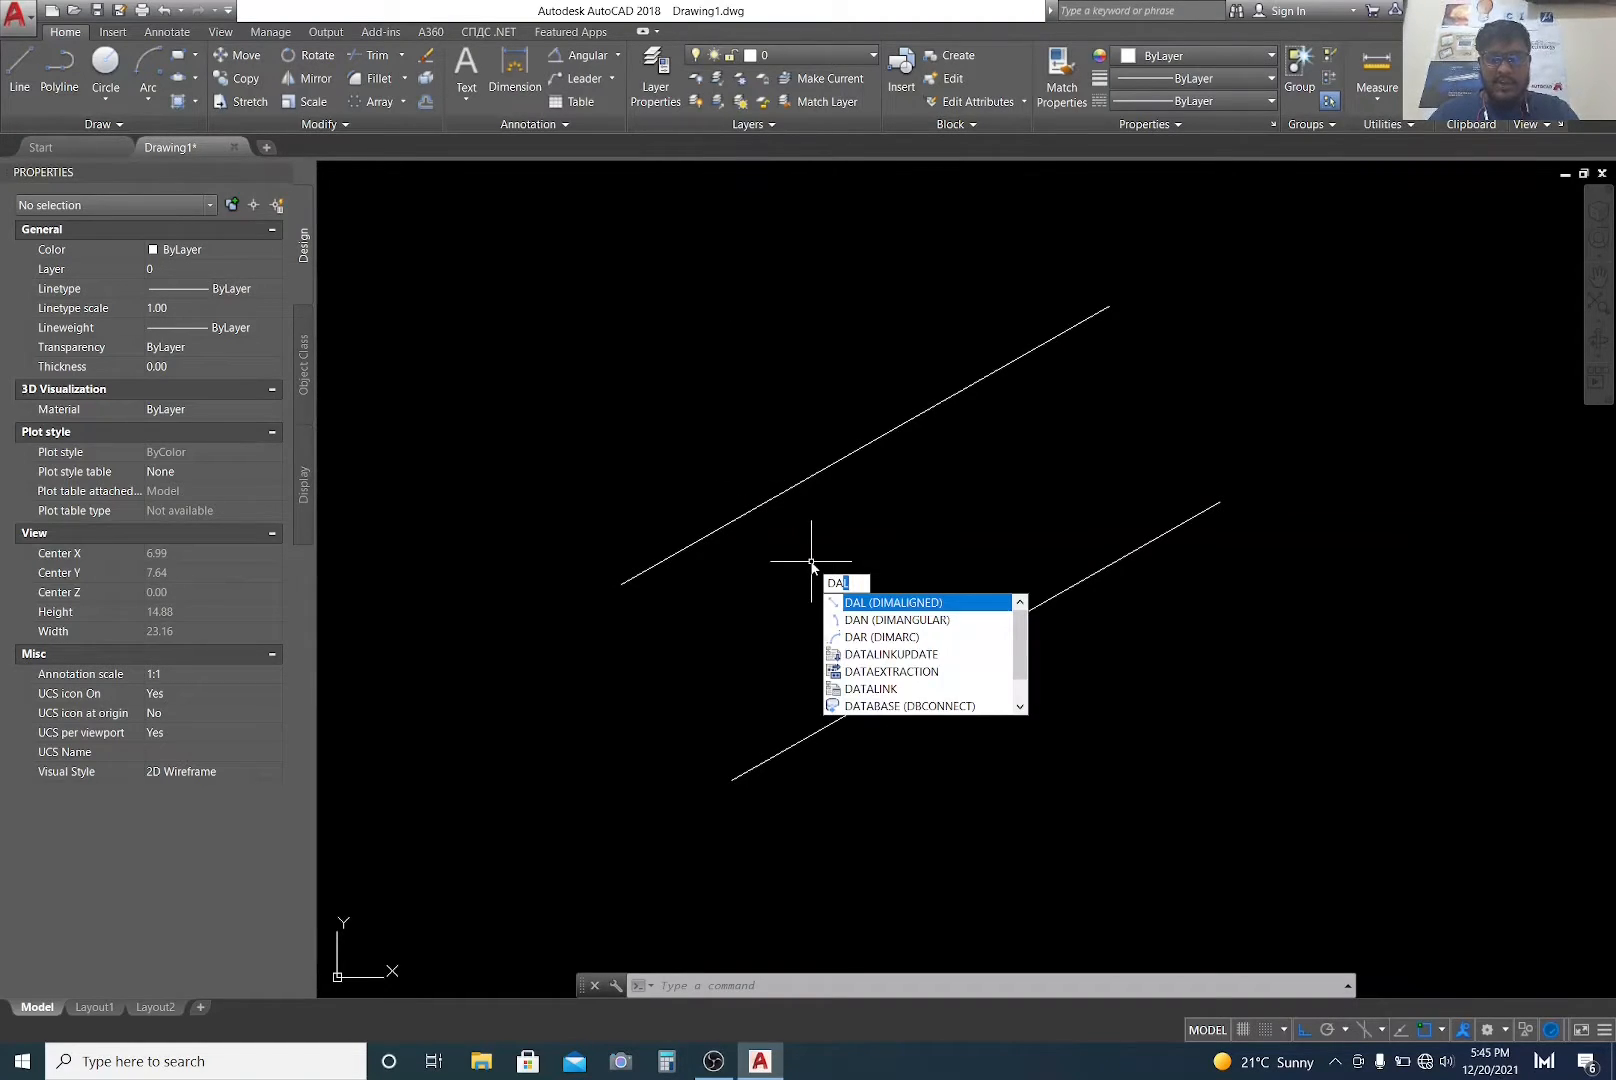
left_click(914, 605)
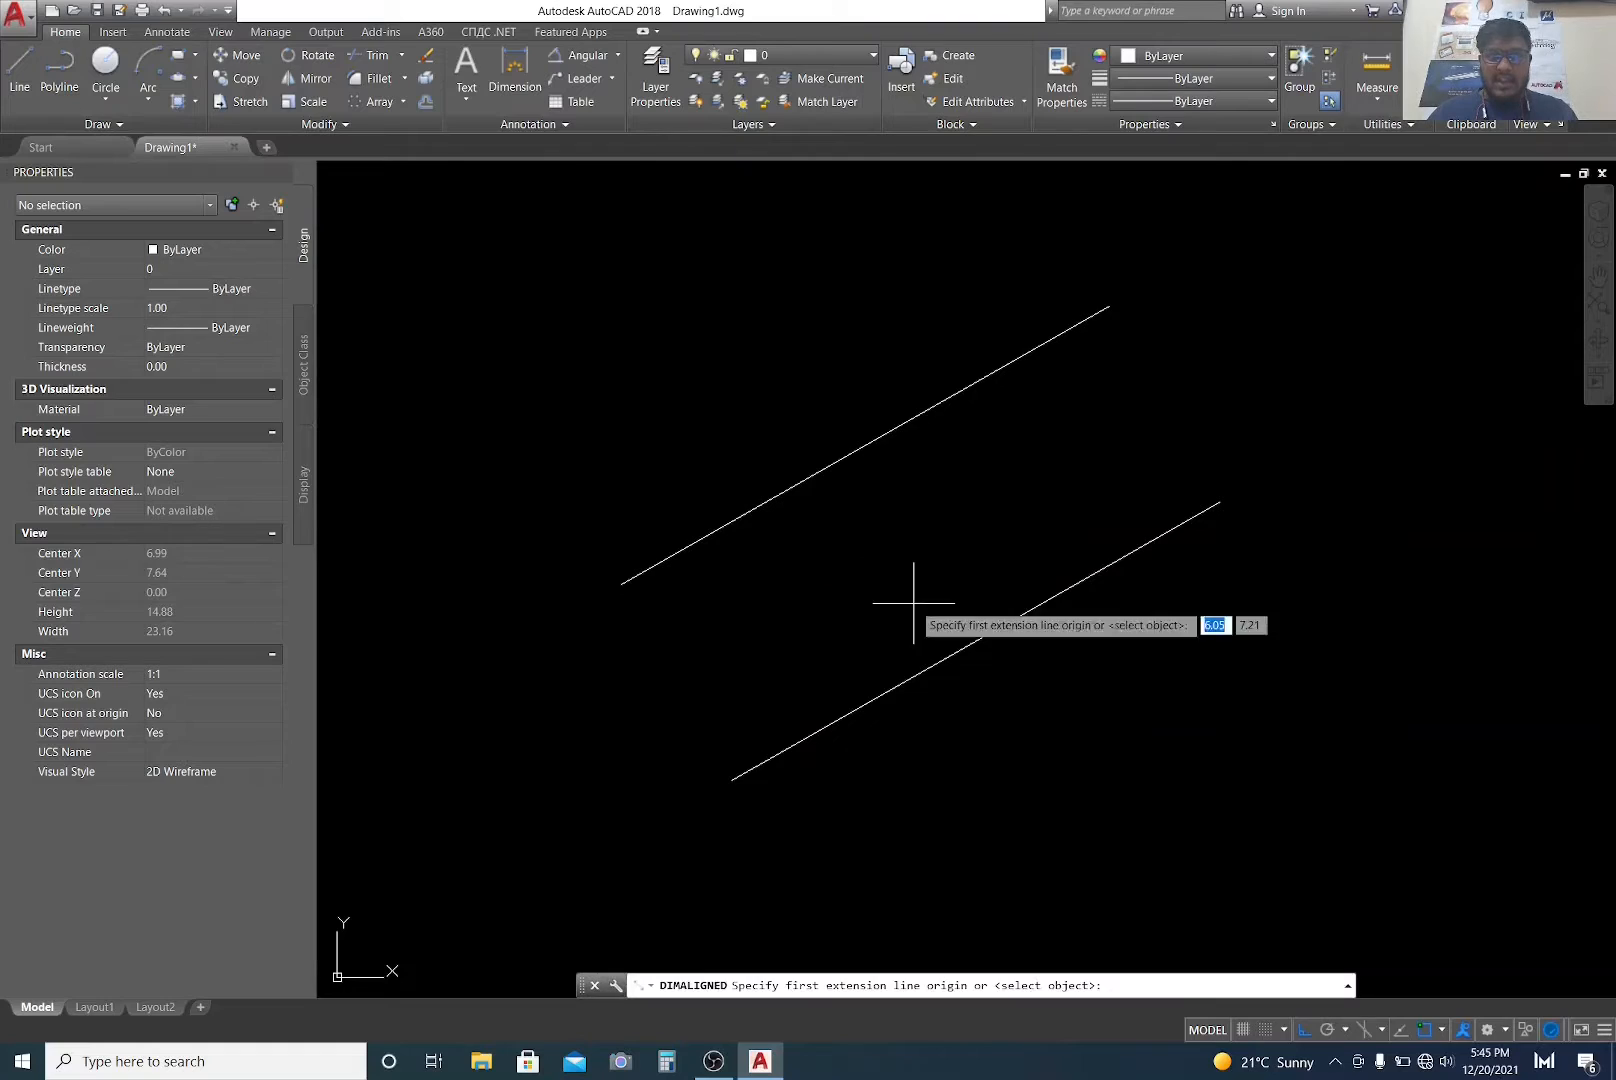
left_click(716, 530)
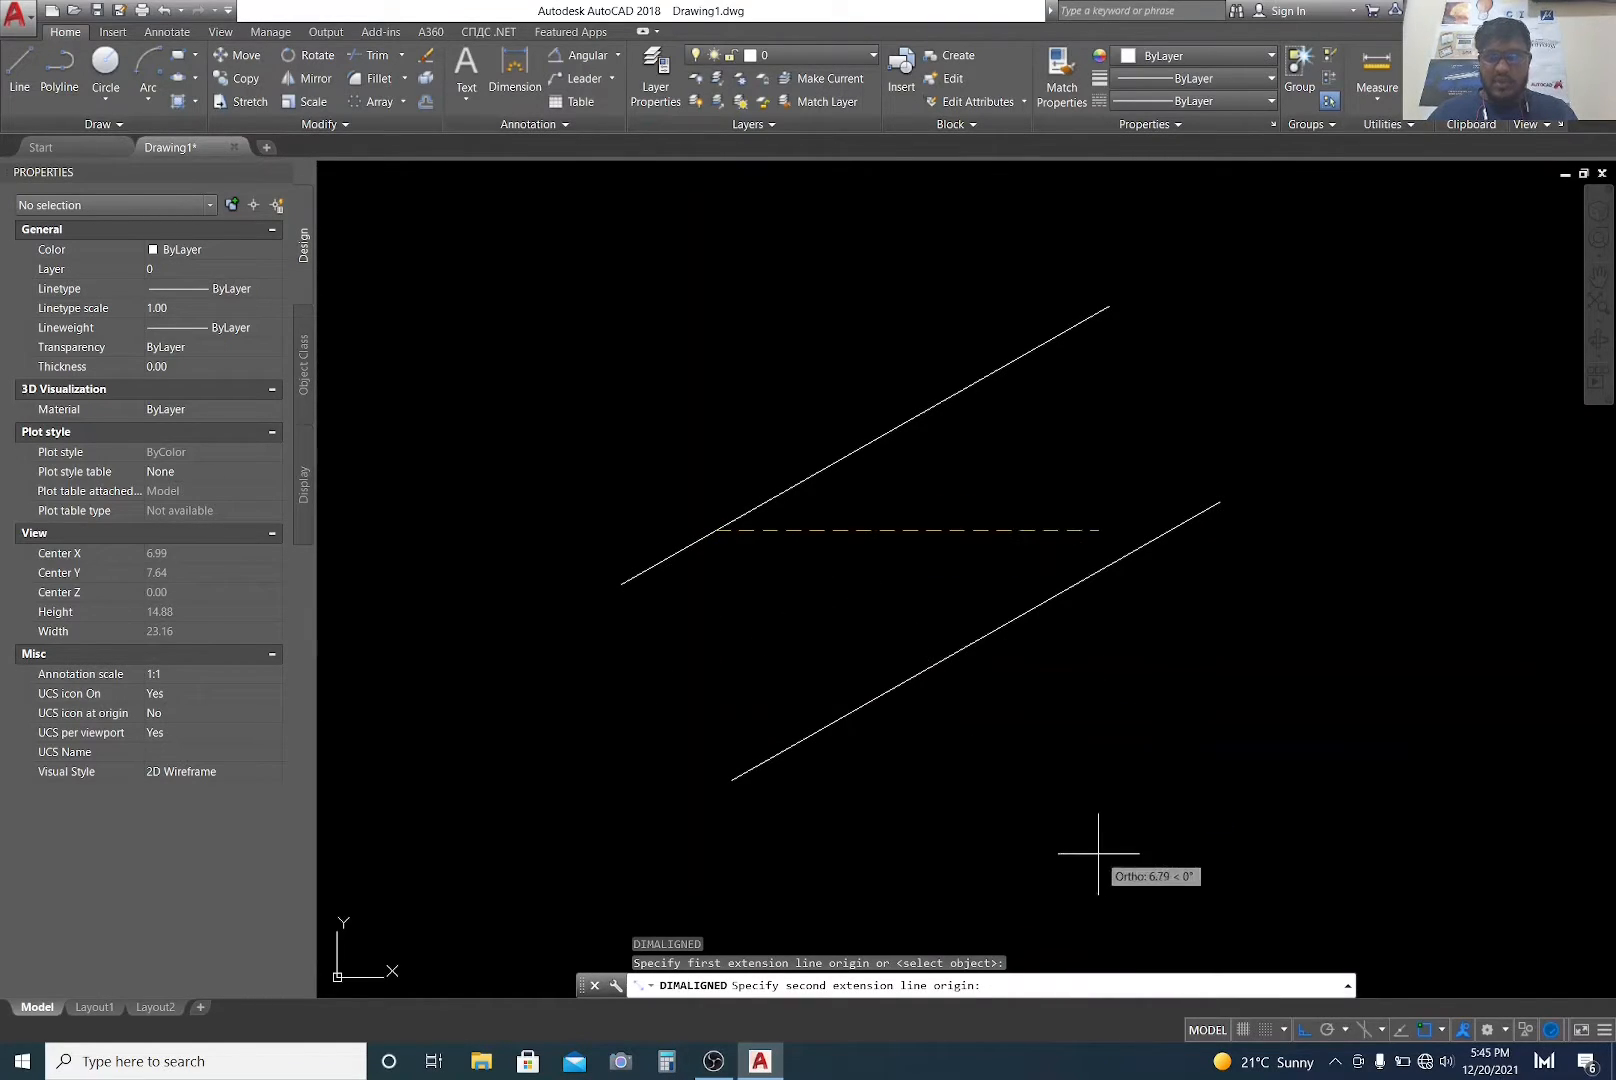
left_click(1304, 1036)
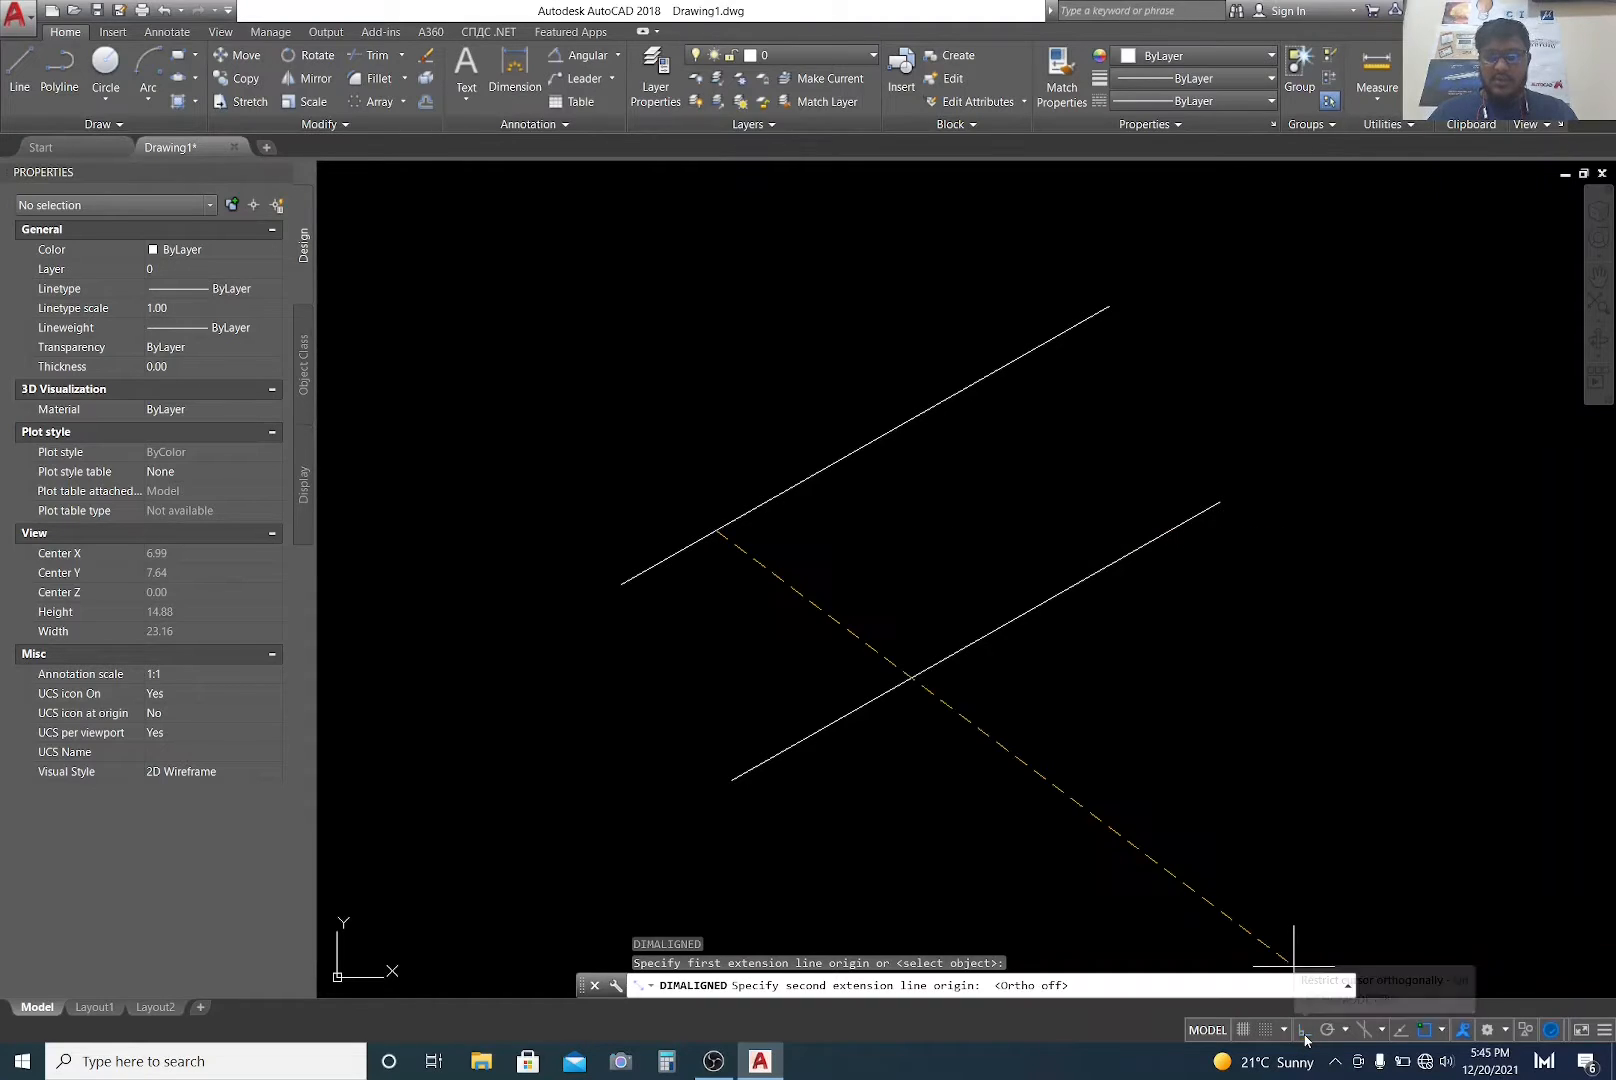
left_click(828, 726)
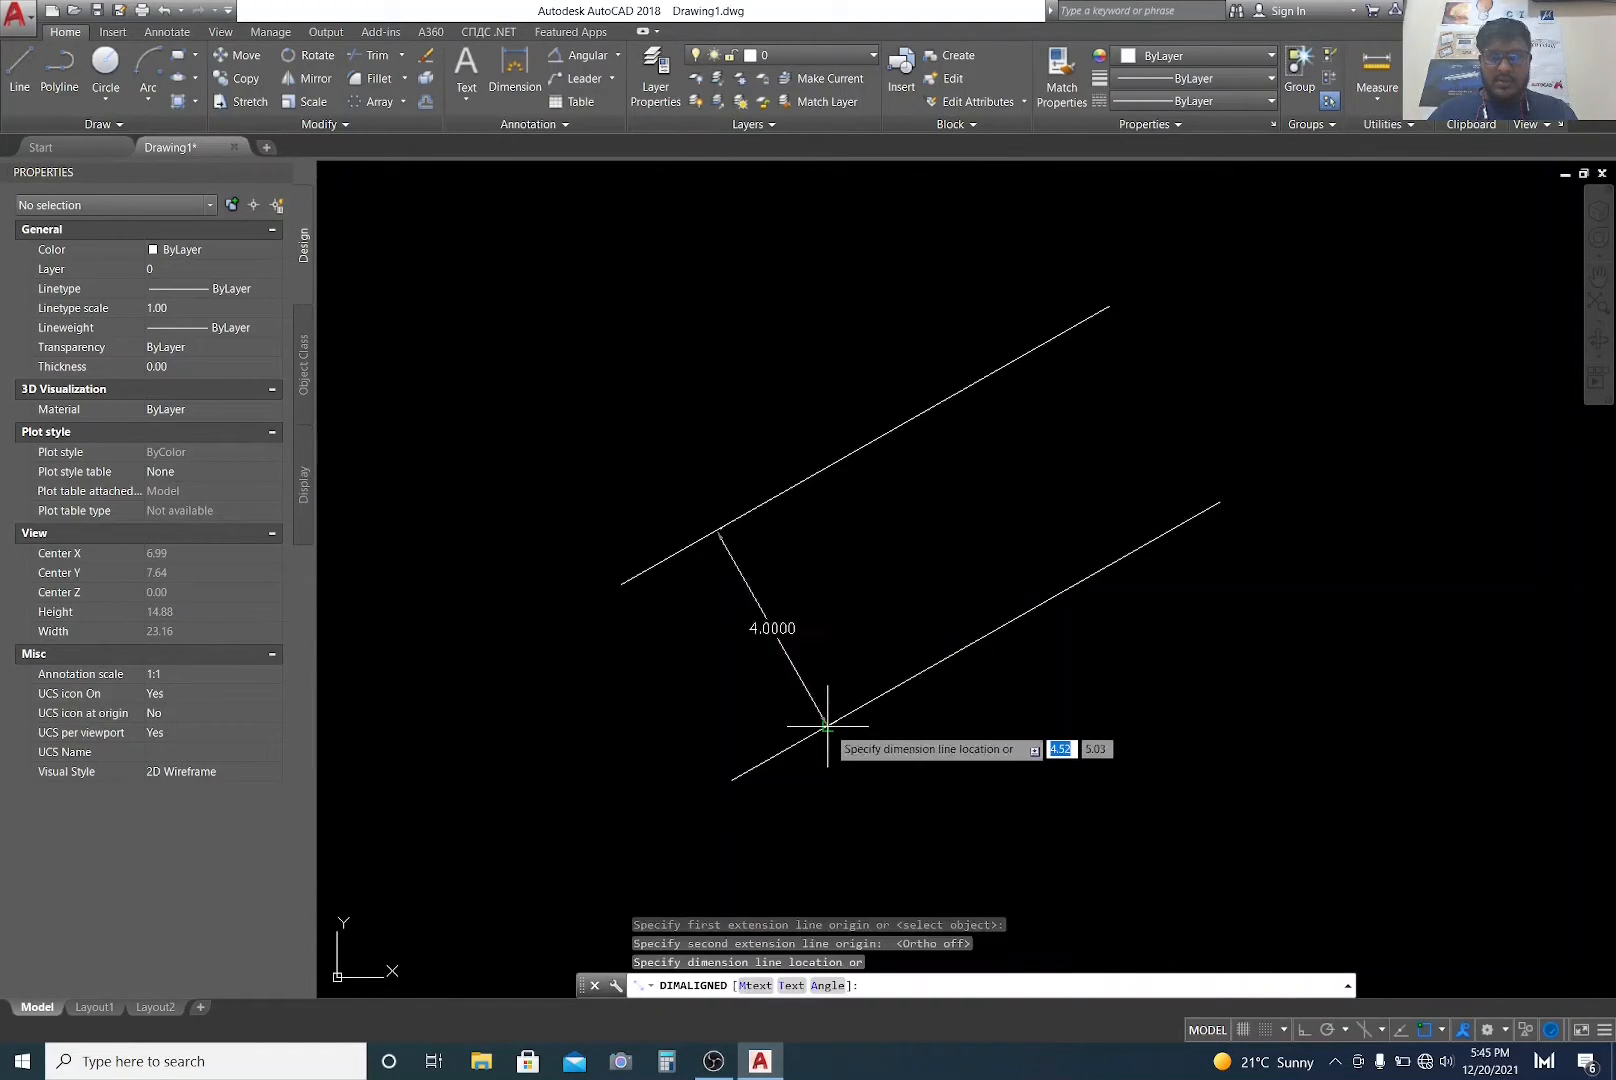
left_click(830, 719)
scroll(783, 640, "up", 4)
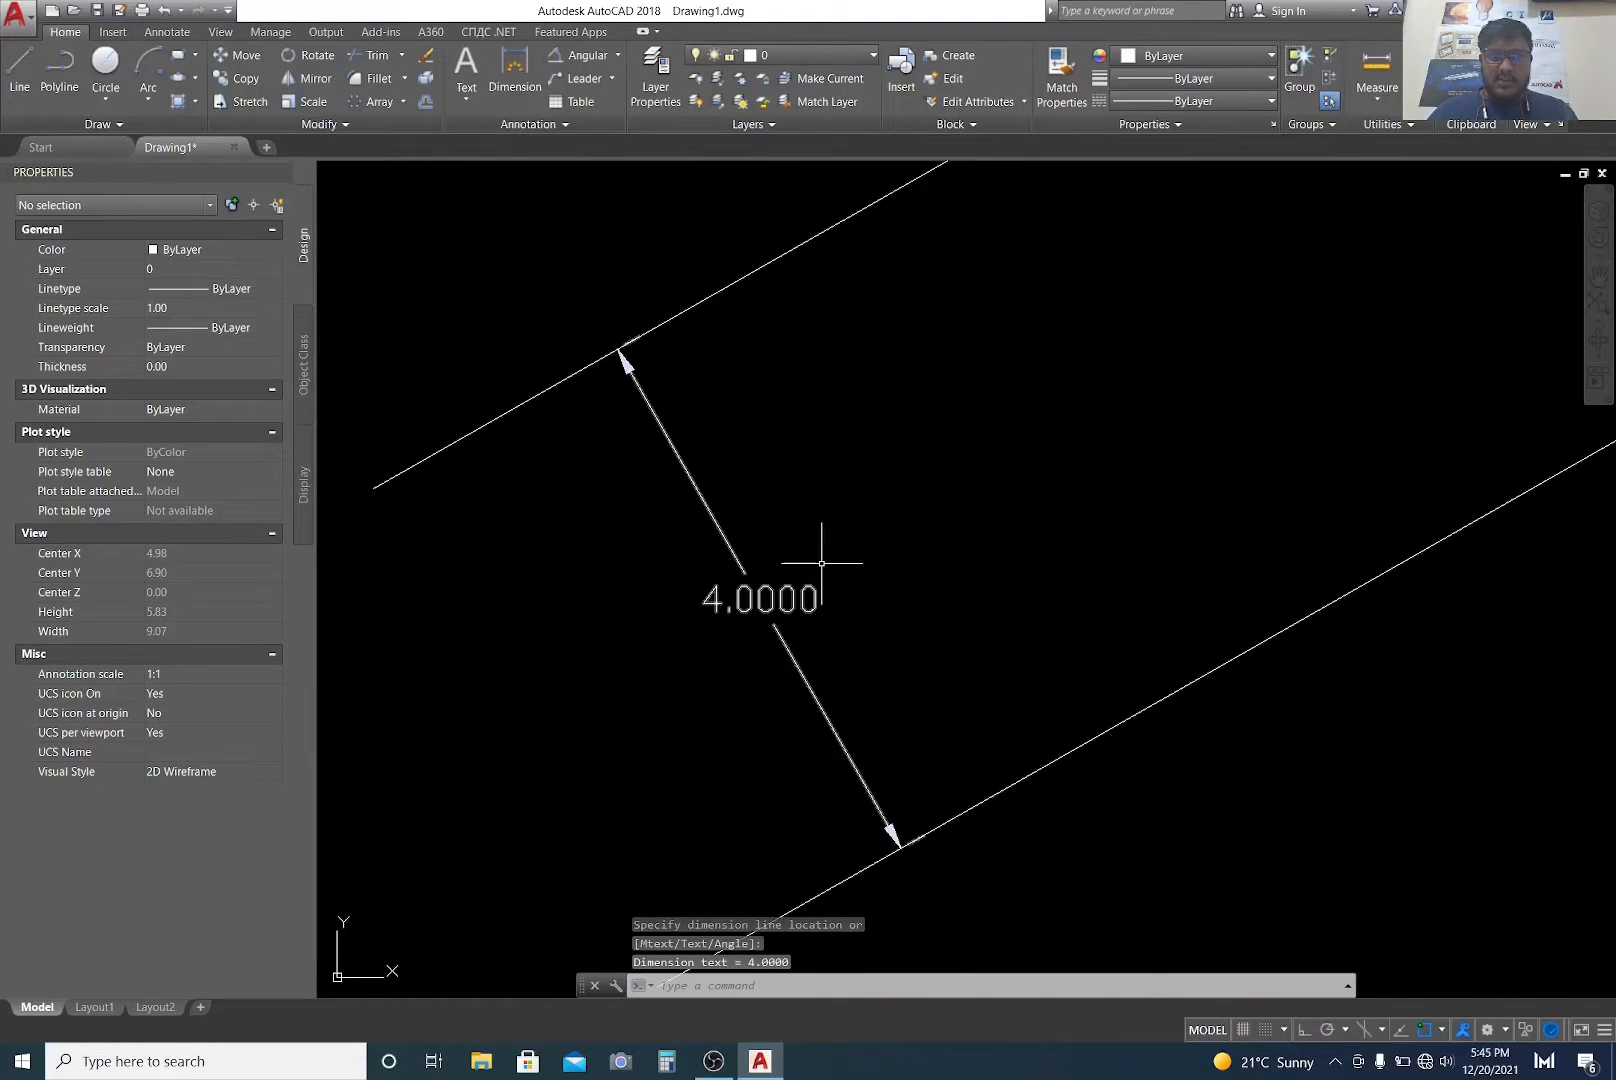
scroll(797, 638, "down", 4)
scroll(815, 590, "up", 2)
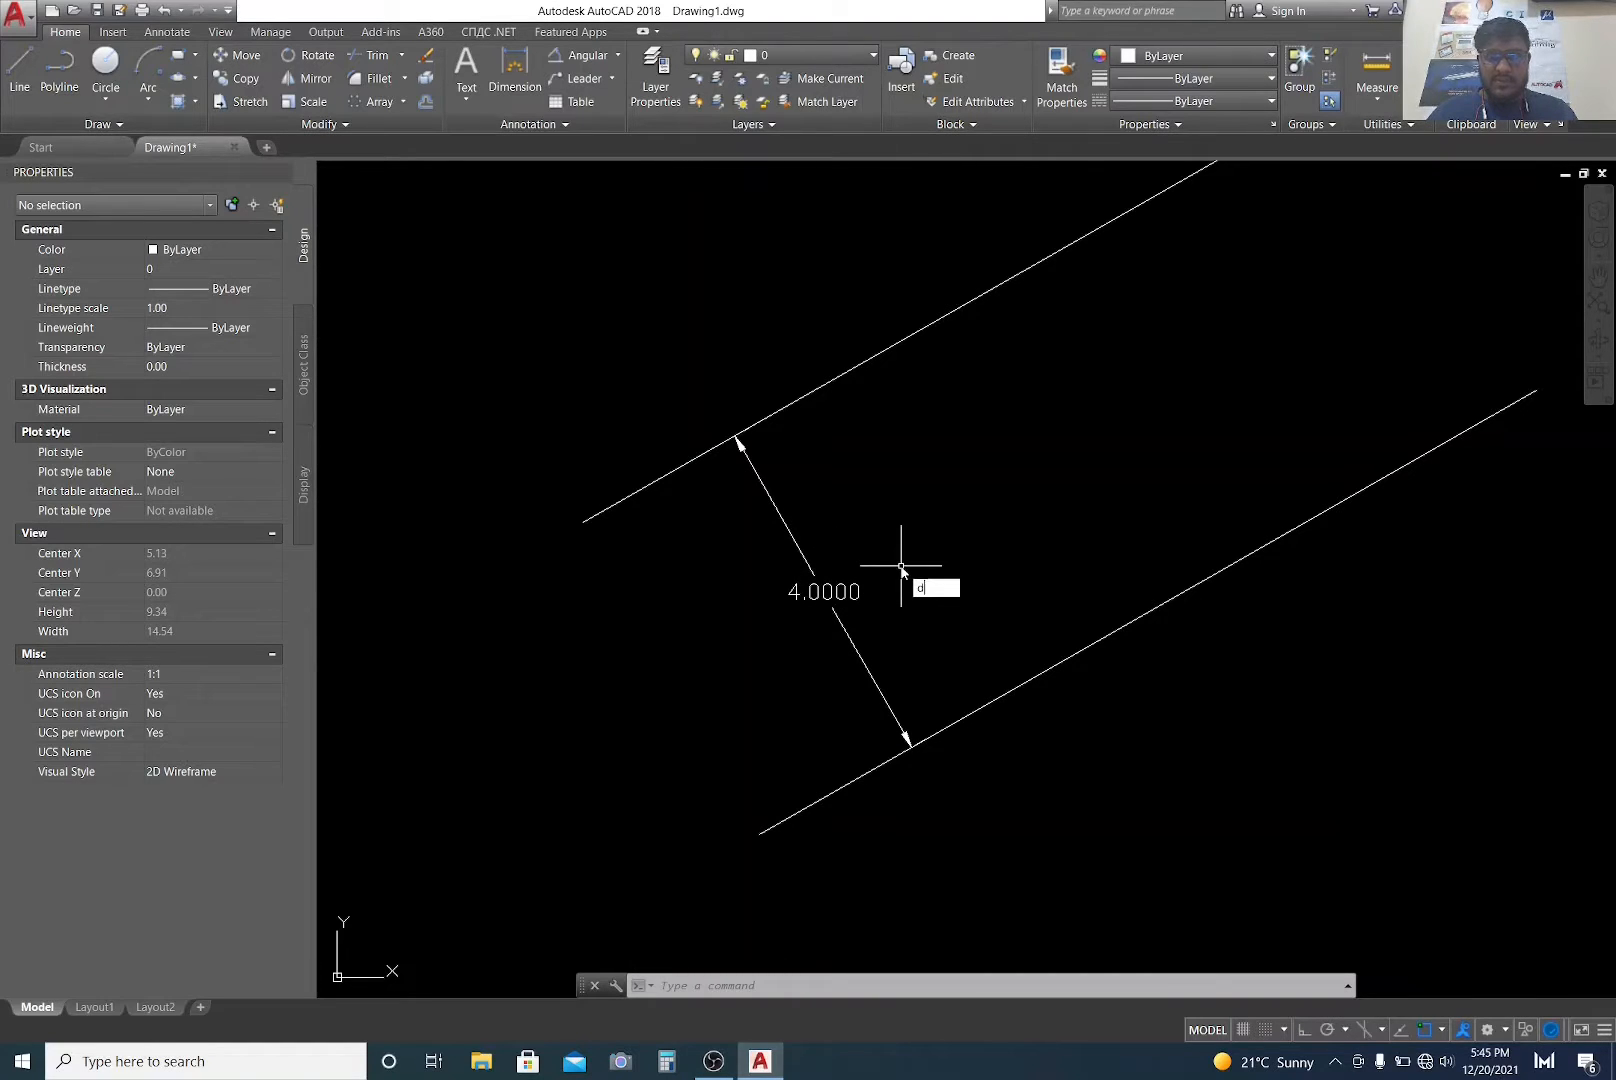
Step: Modify the Standard dimension style to use 0.00 linear precision and text aligned with the dimension line
key("Return")
left_click(1016, 490)
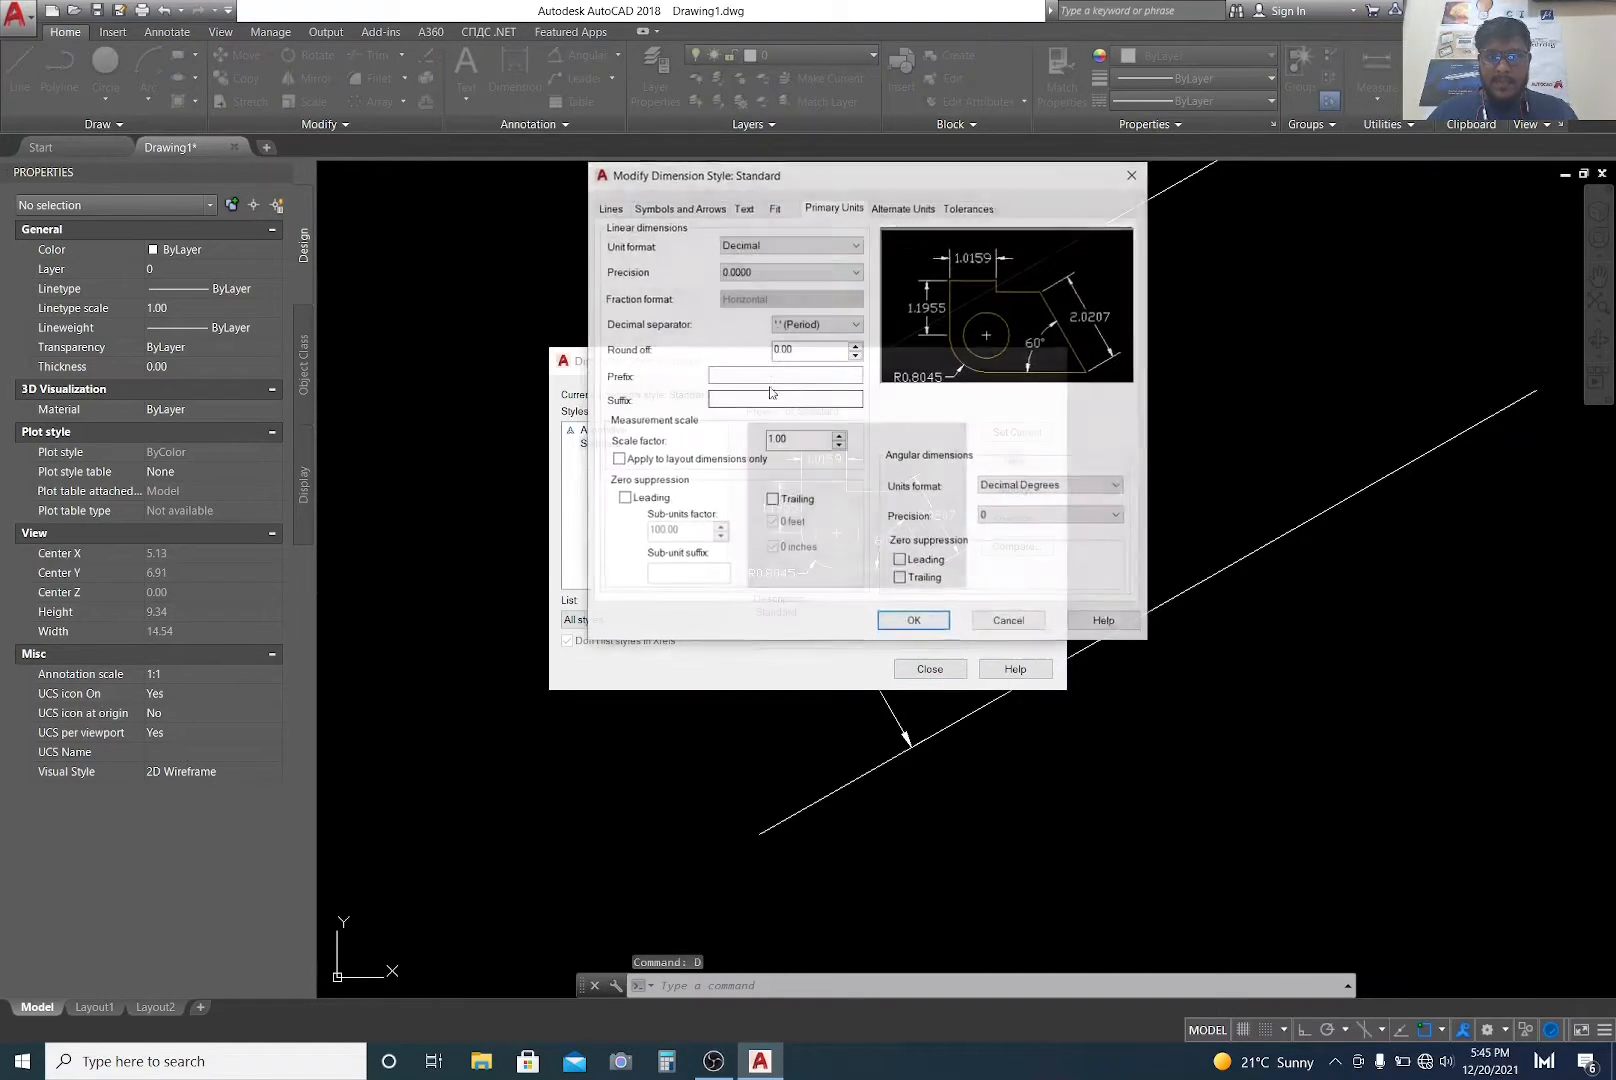
left_click(795, 272)
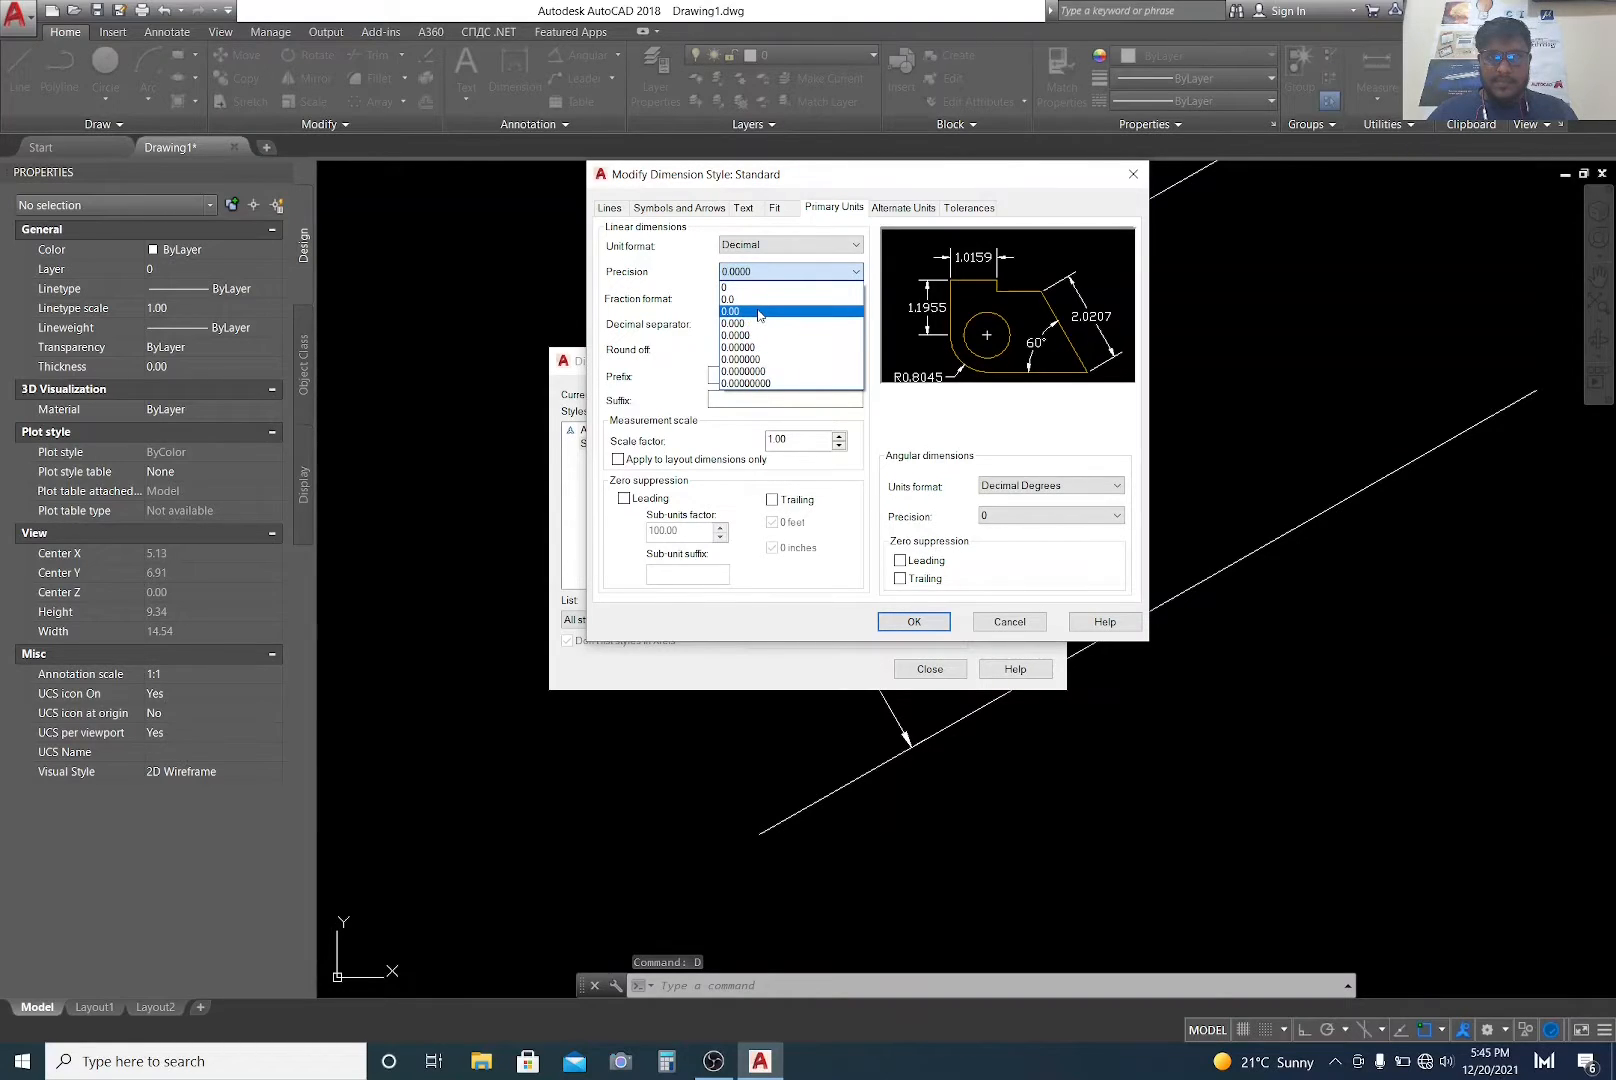
left_click(759, 312)
left_click(747, 209)
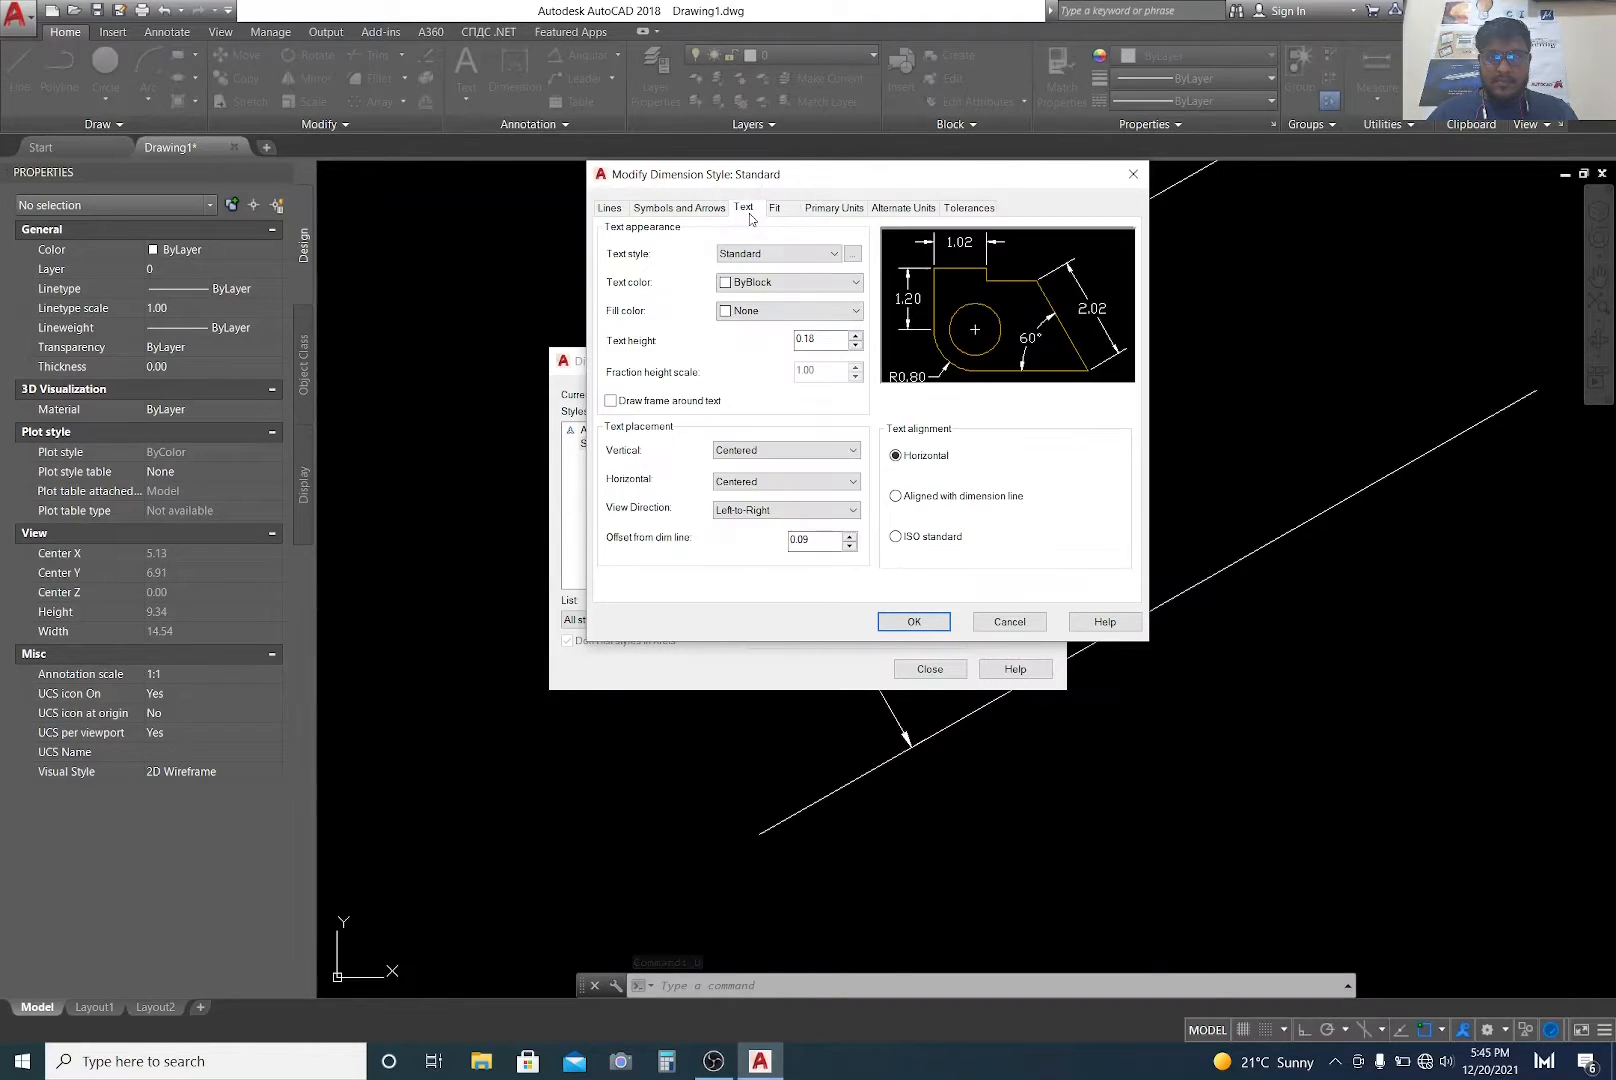
left_click(946, 497)
left_click(914, 621)
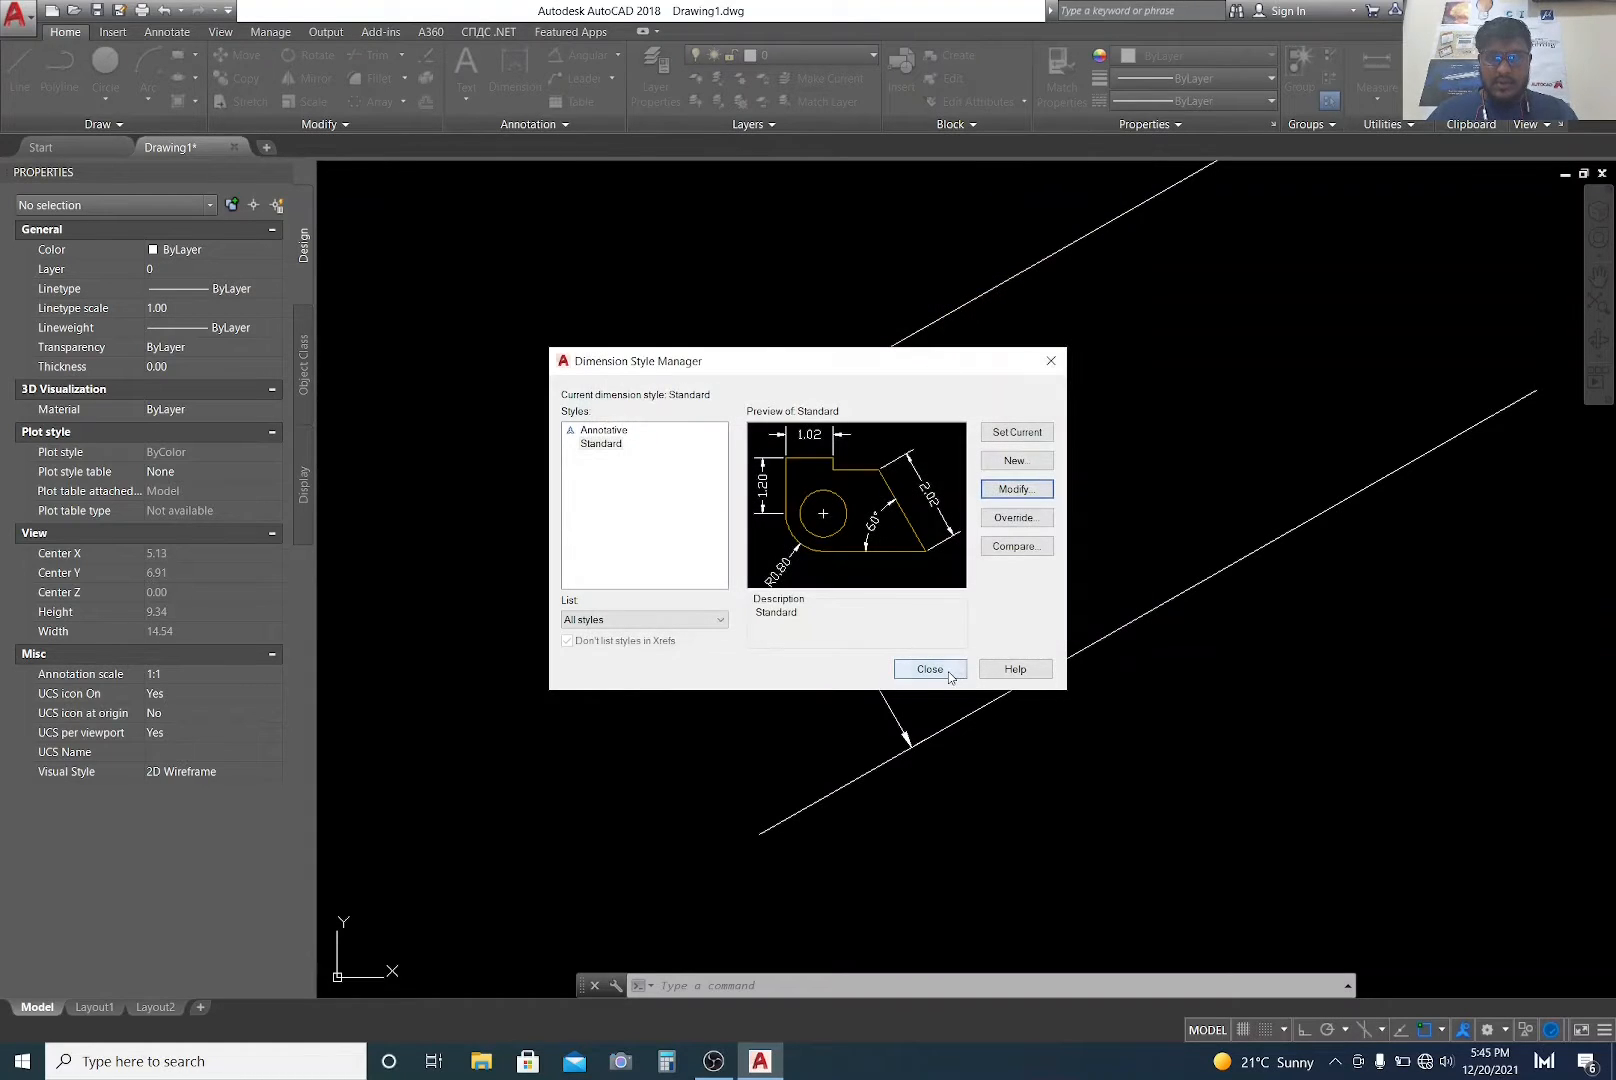
left_click(950, 676)
scroll(855, 642, "down", 3)
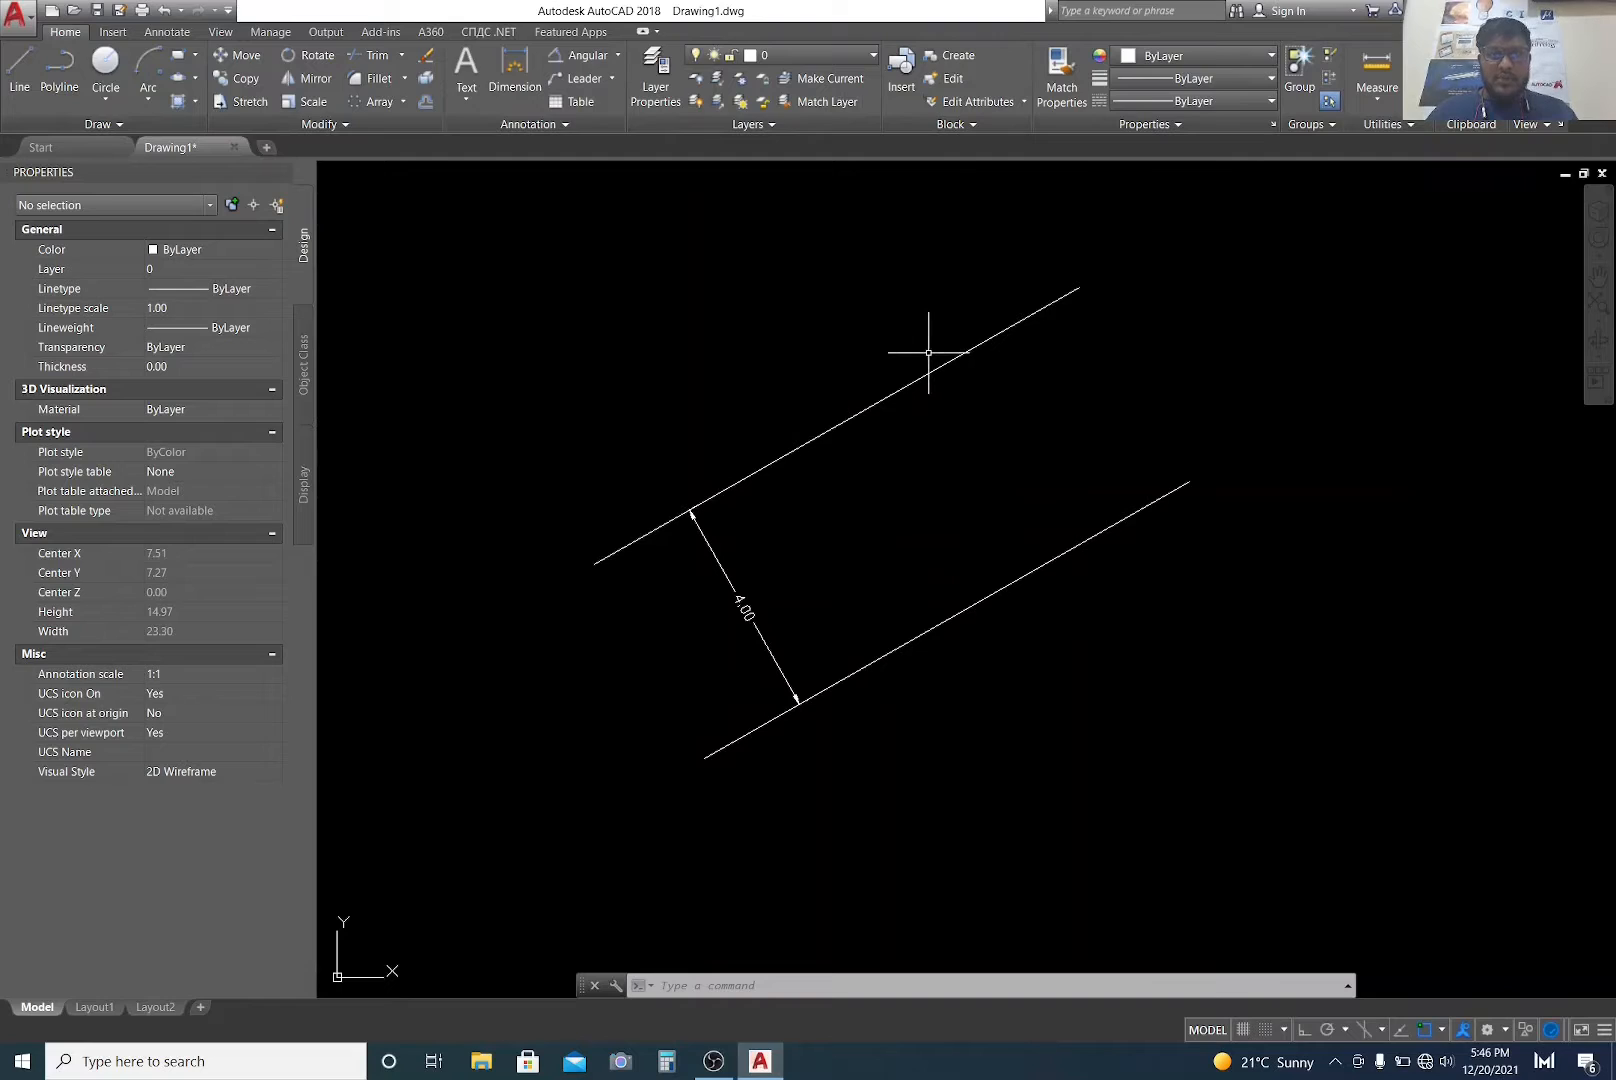
scroll(1000, 408, "down", 2)
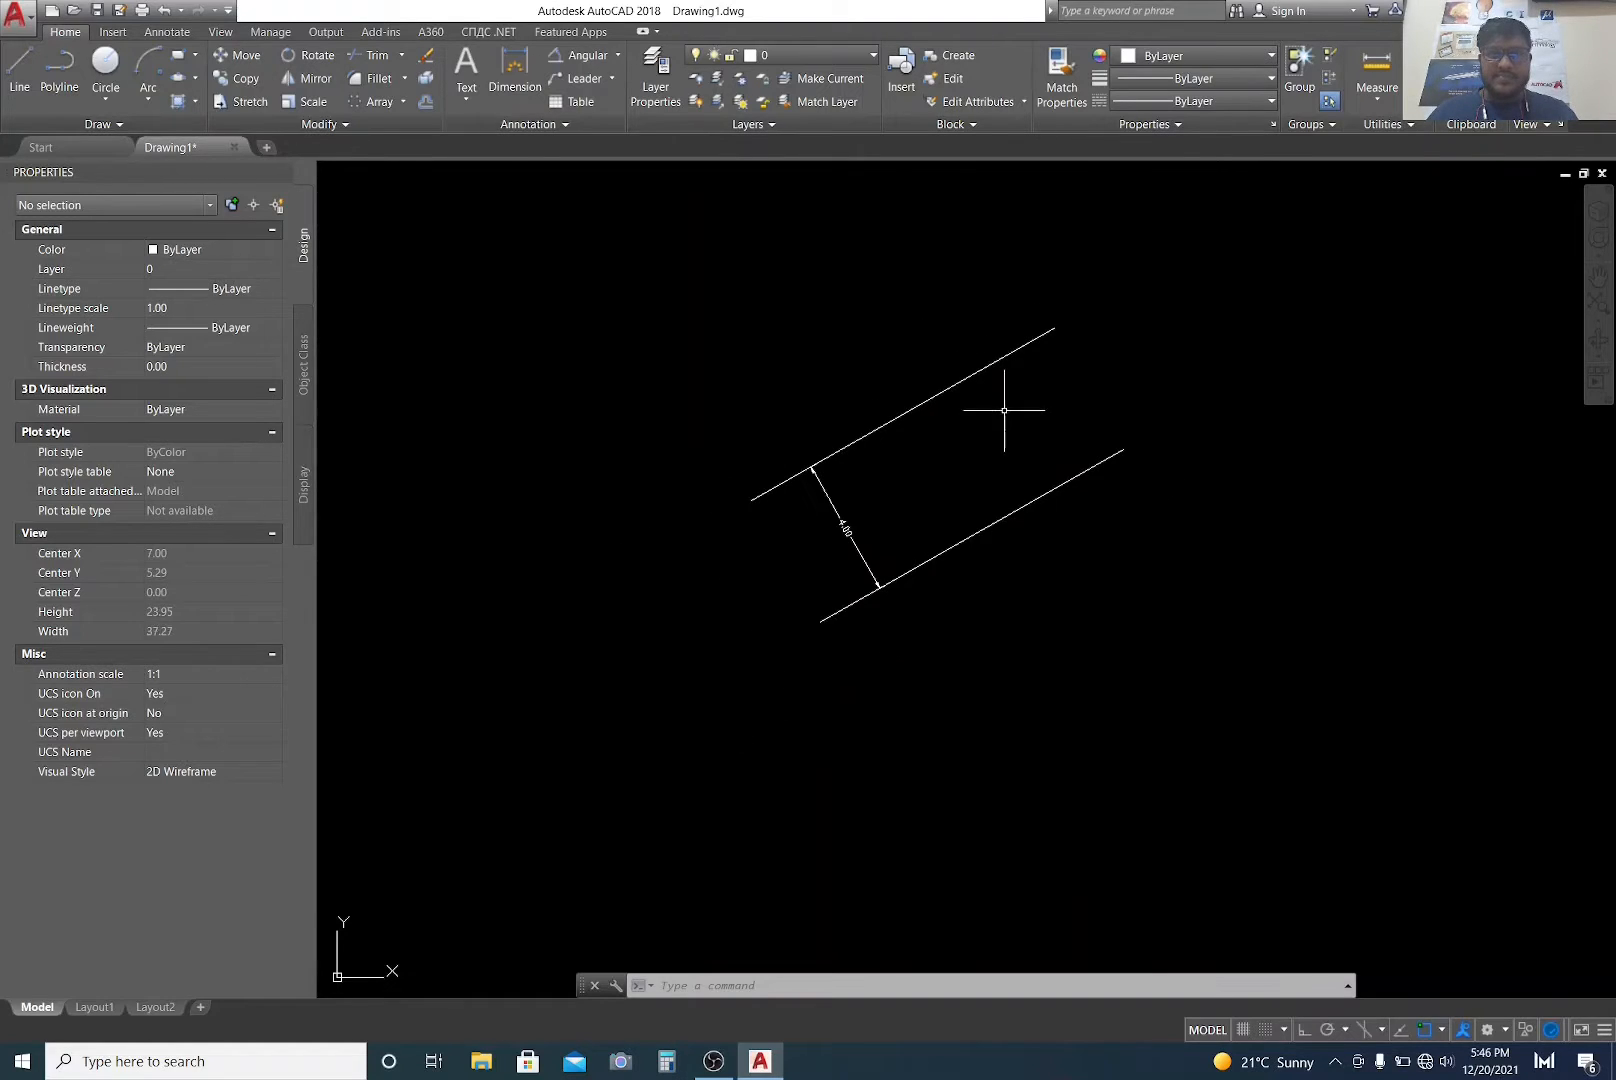
scroll(870, 462, "up", 2)
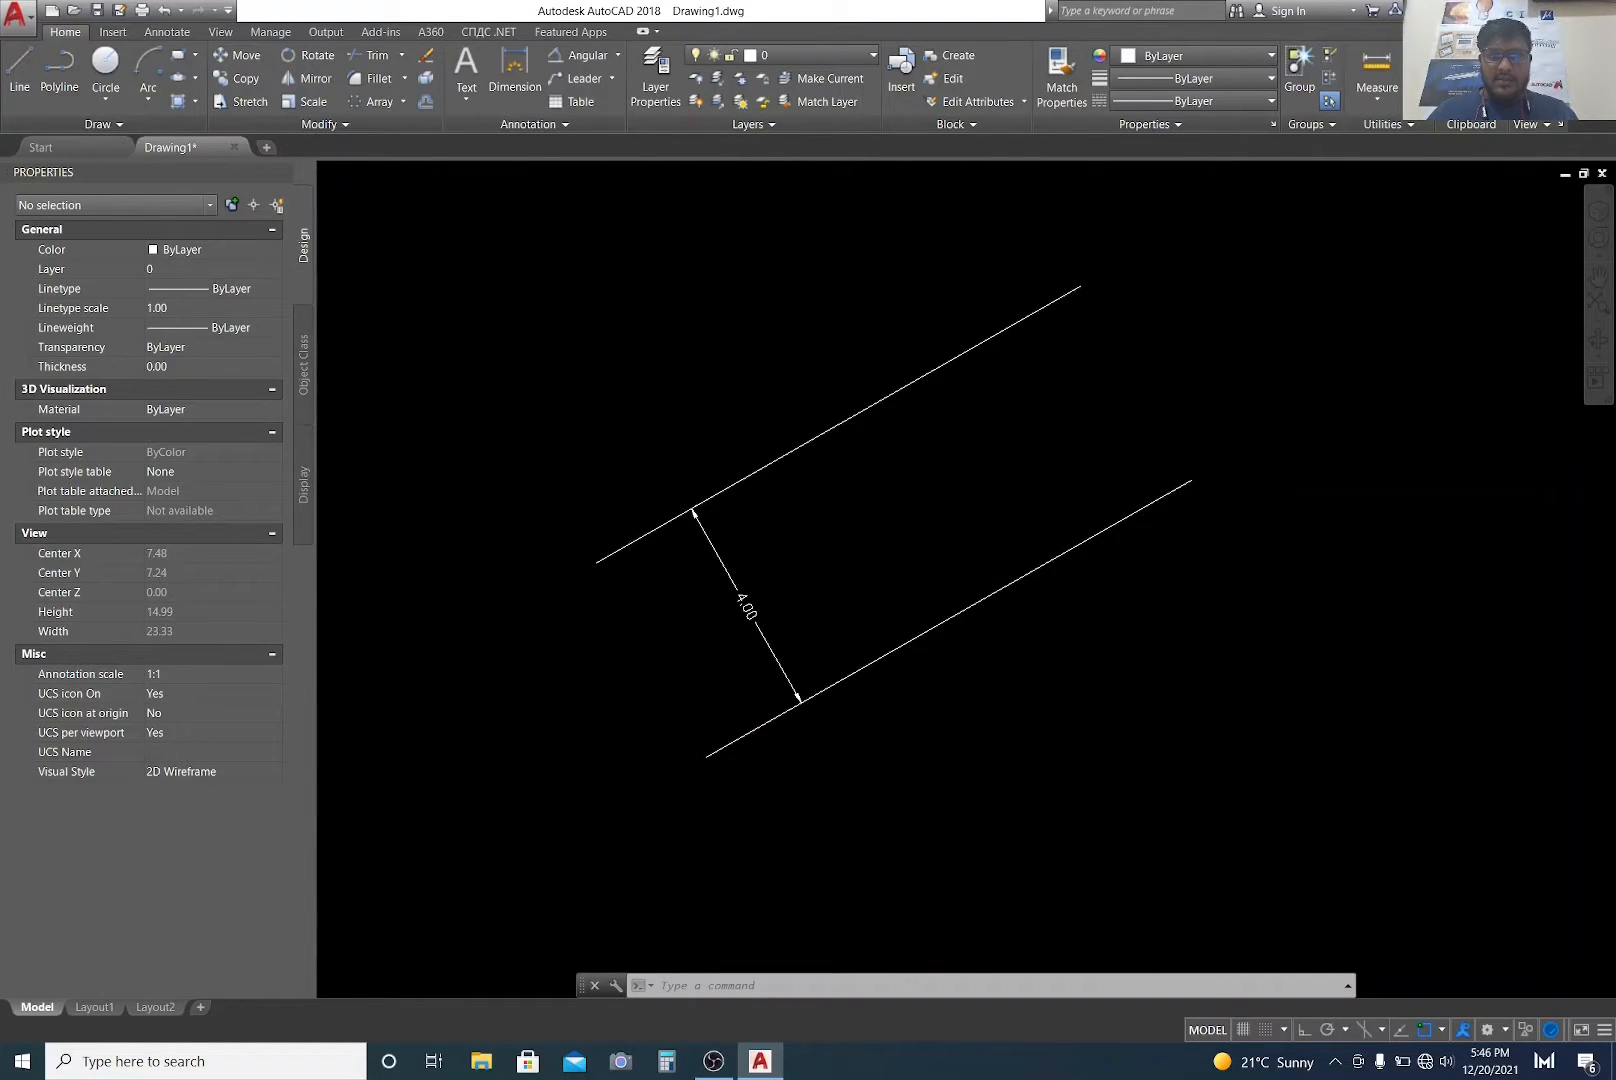
scroll(830, 494, "down", 2)
scroll(864, 522, "up", 2)
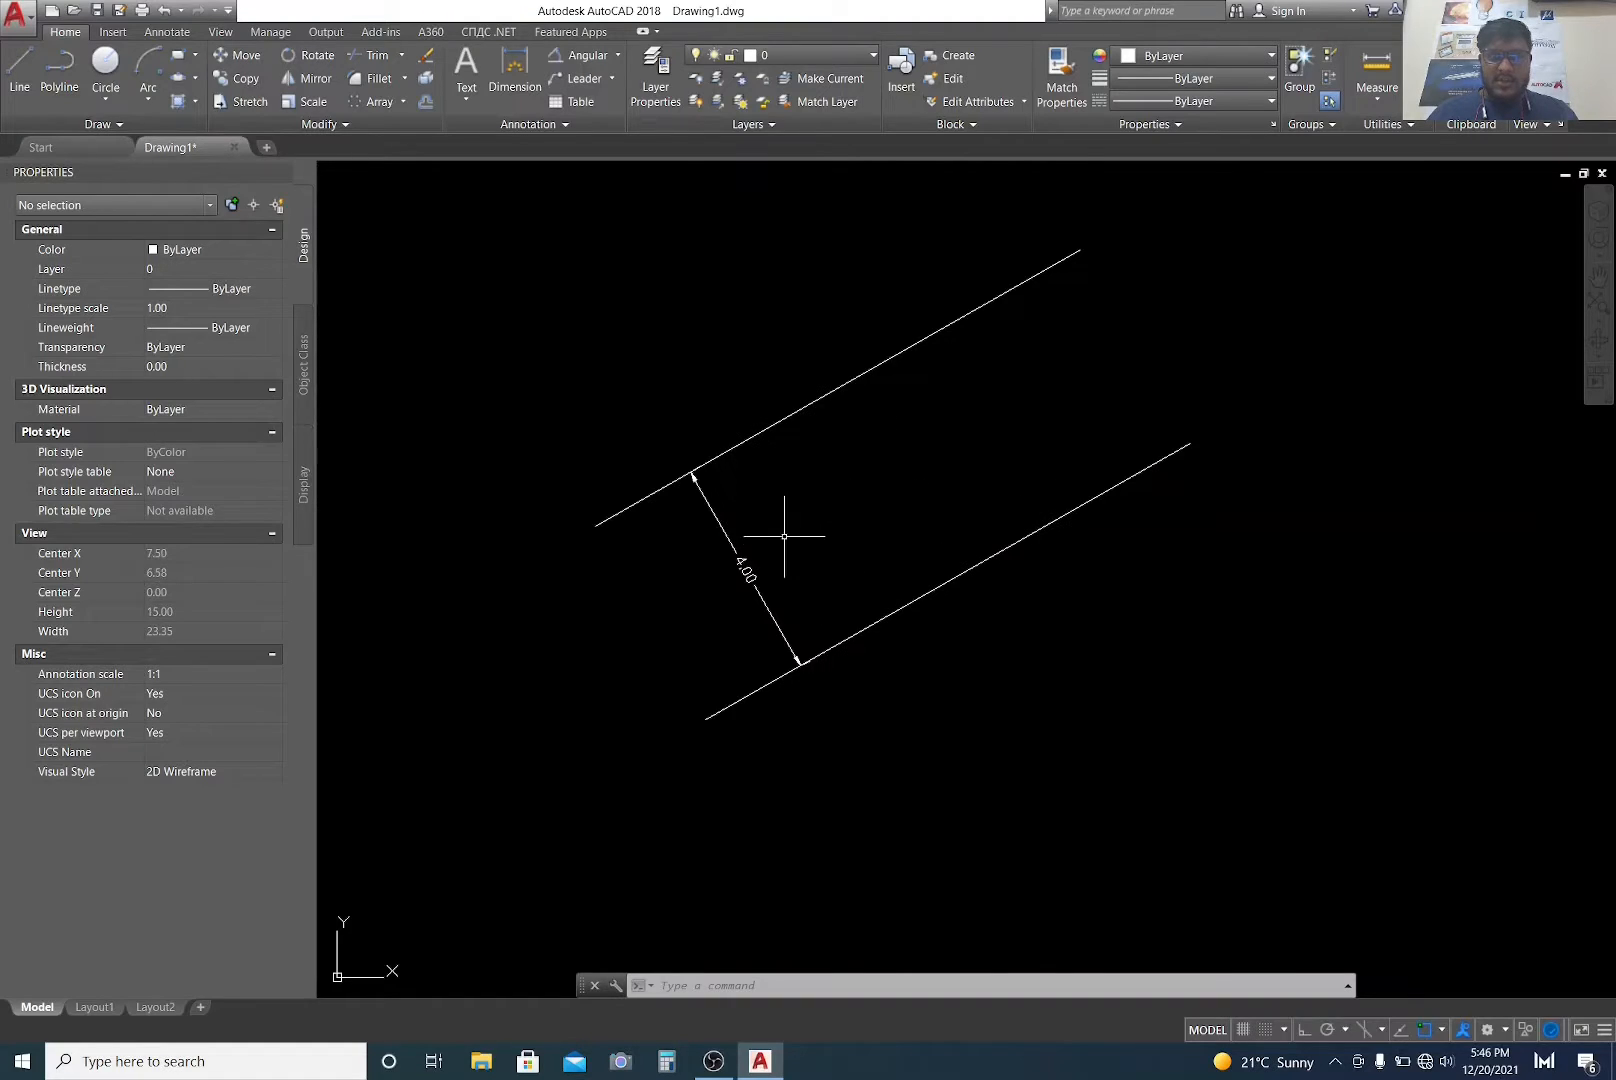
scroll(860, 500, "down", 2)
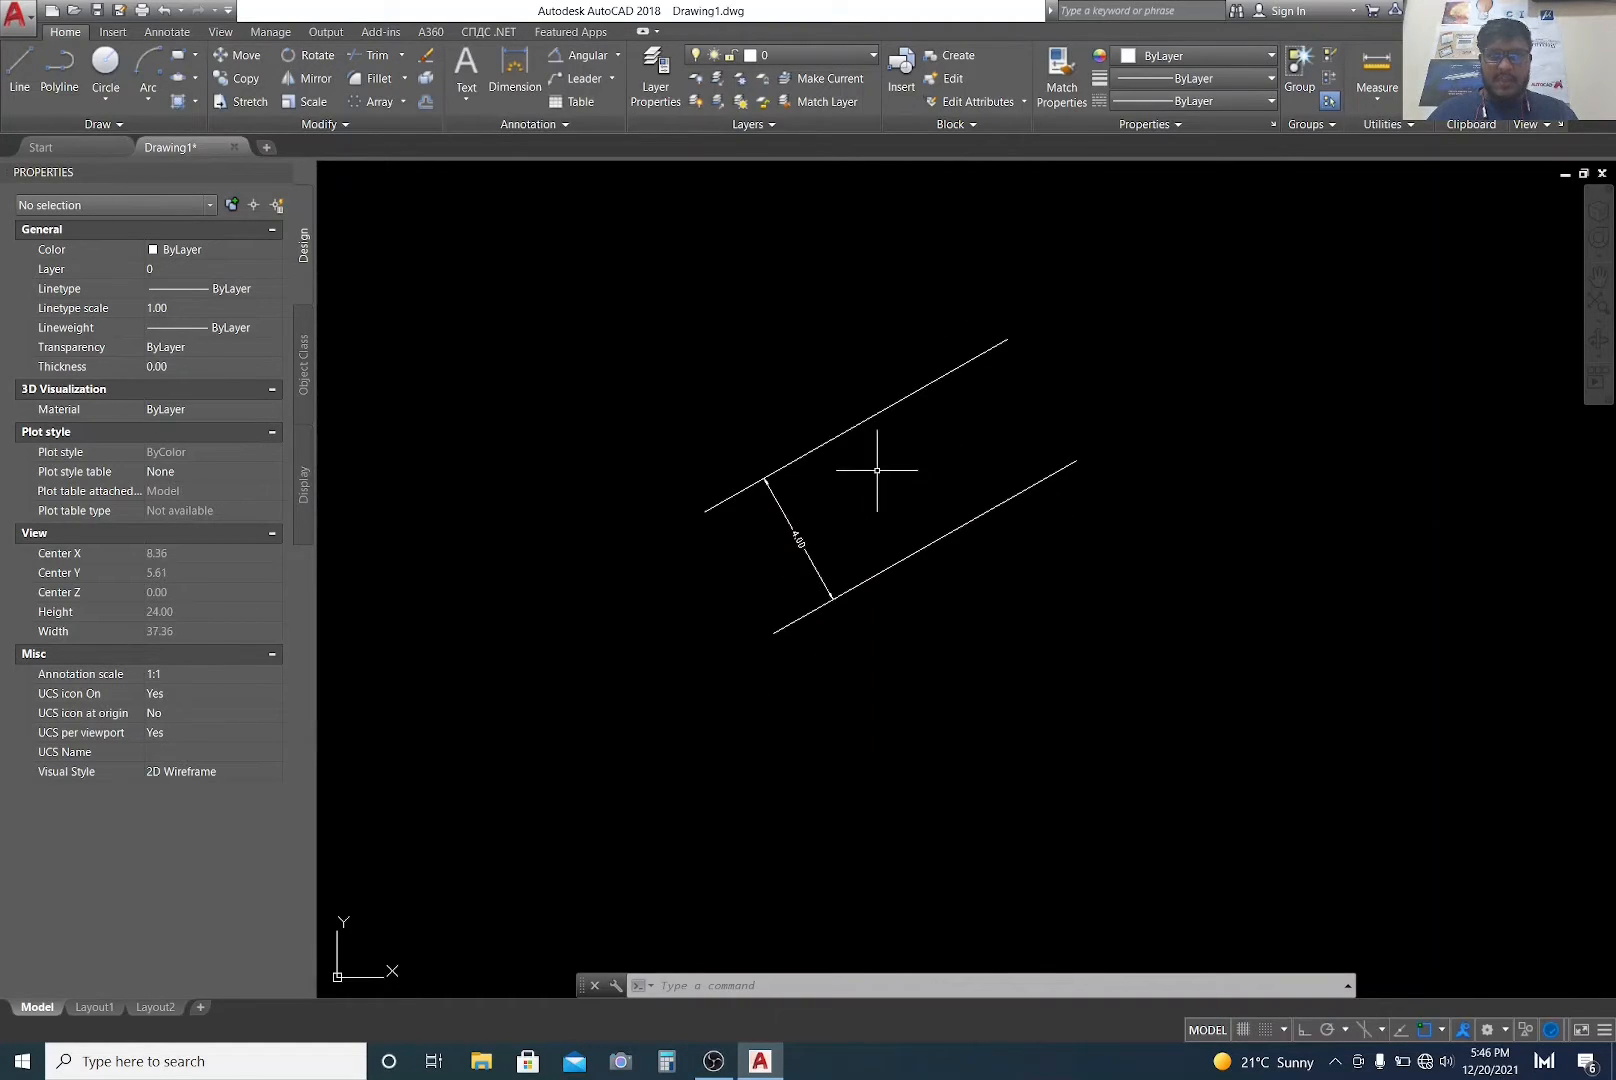
scroll(917, 496, "up", 2)
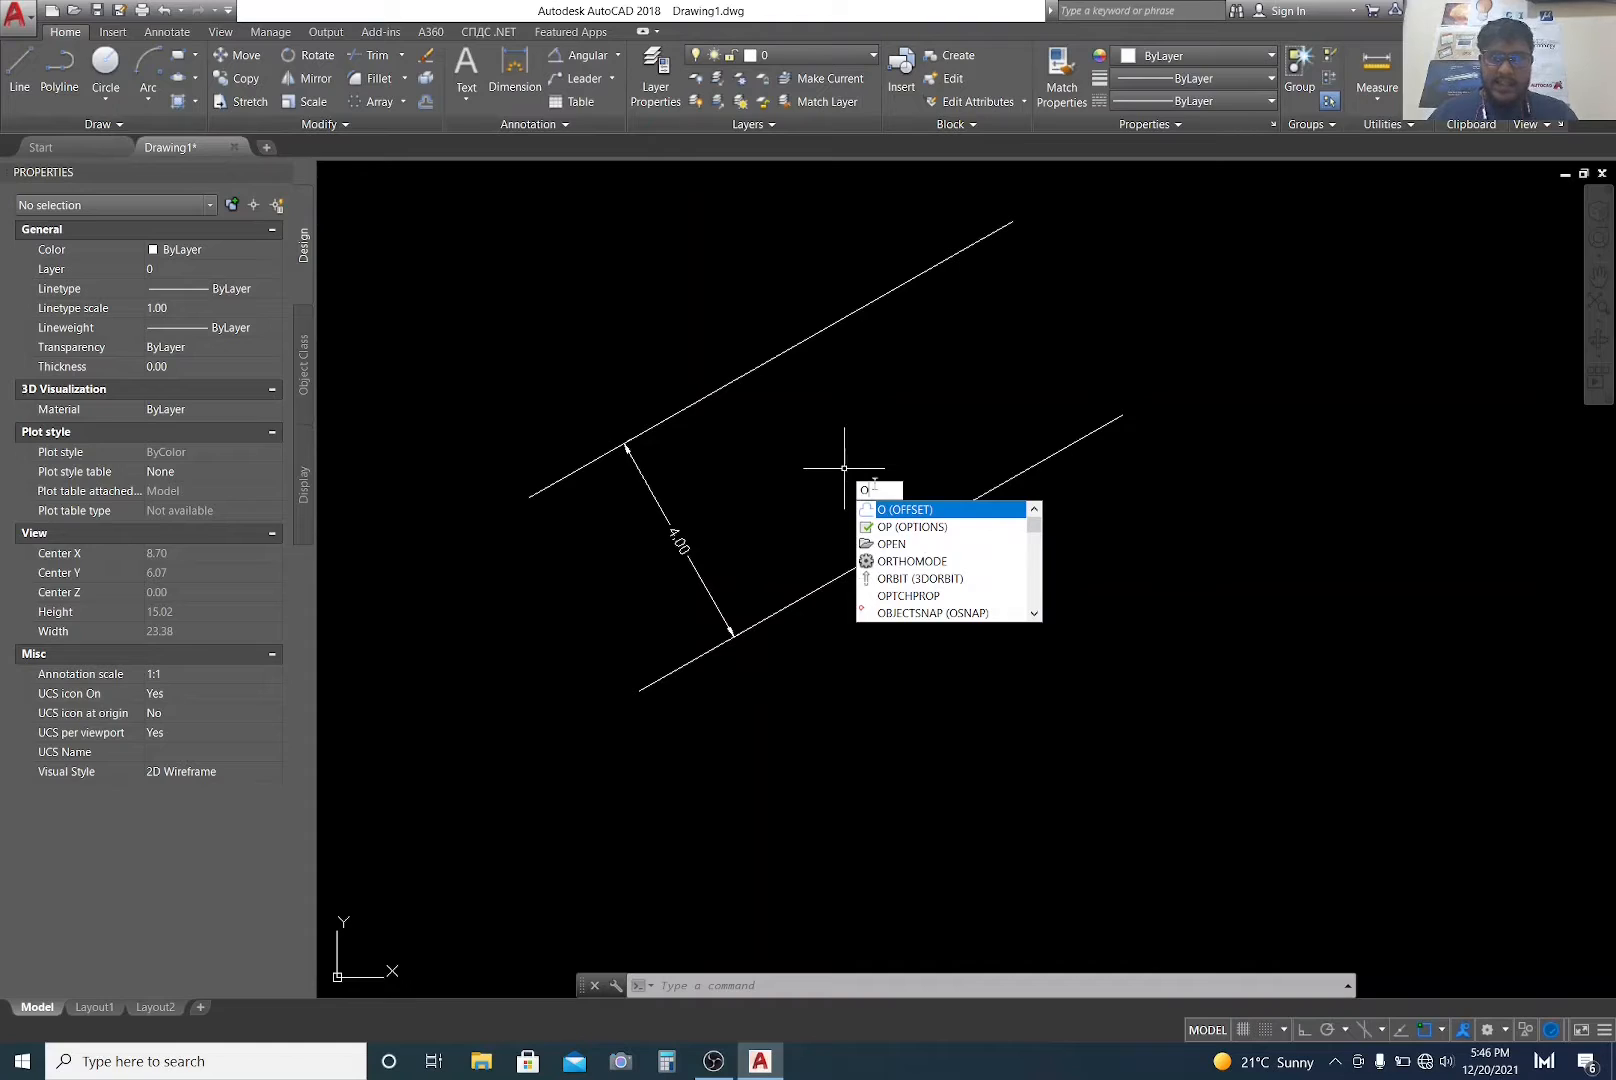
Step: Offset the lower inclined line by 4.00 units to its lower side to add a third parallel line
left_click(925, 511)
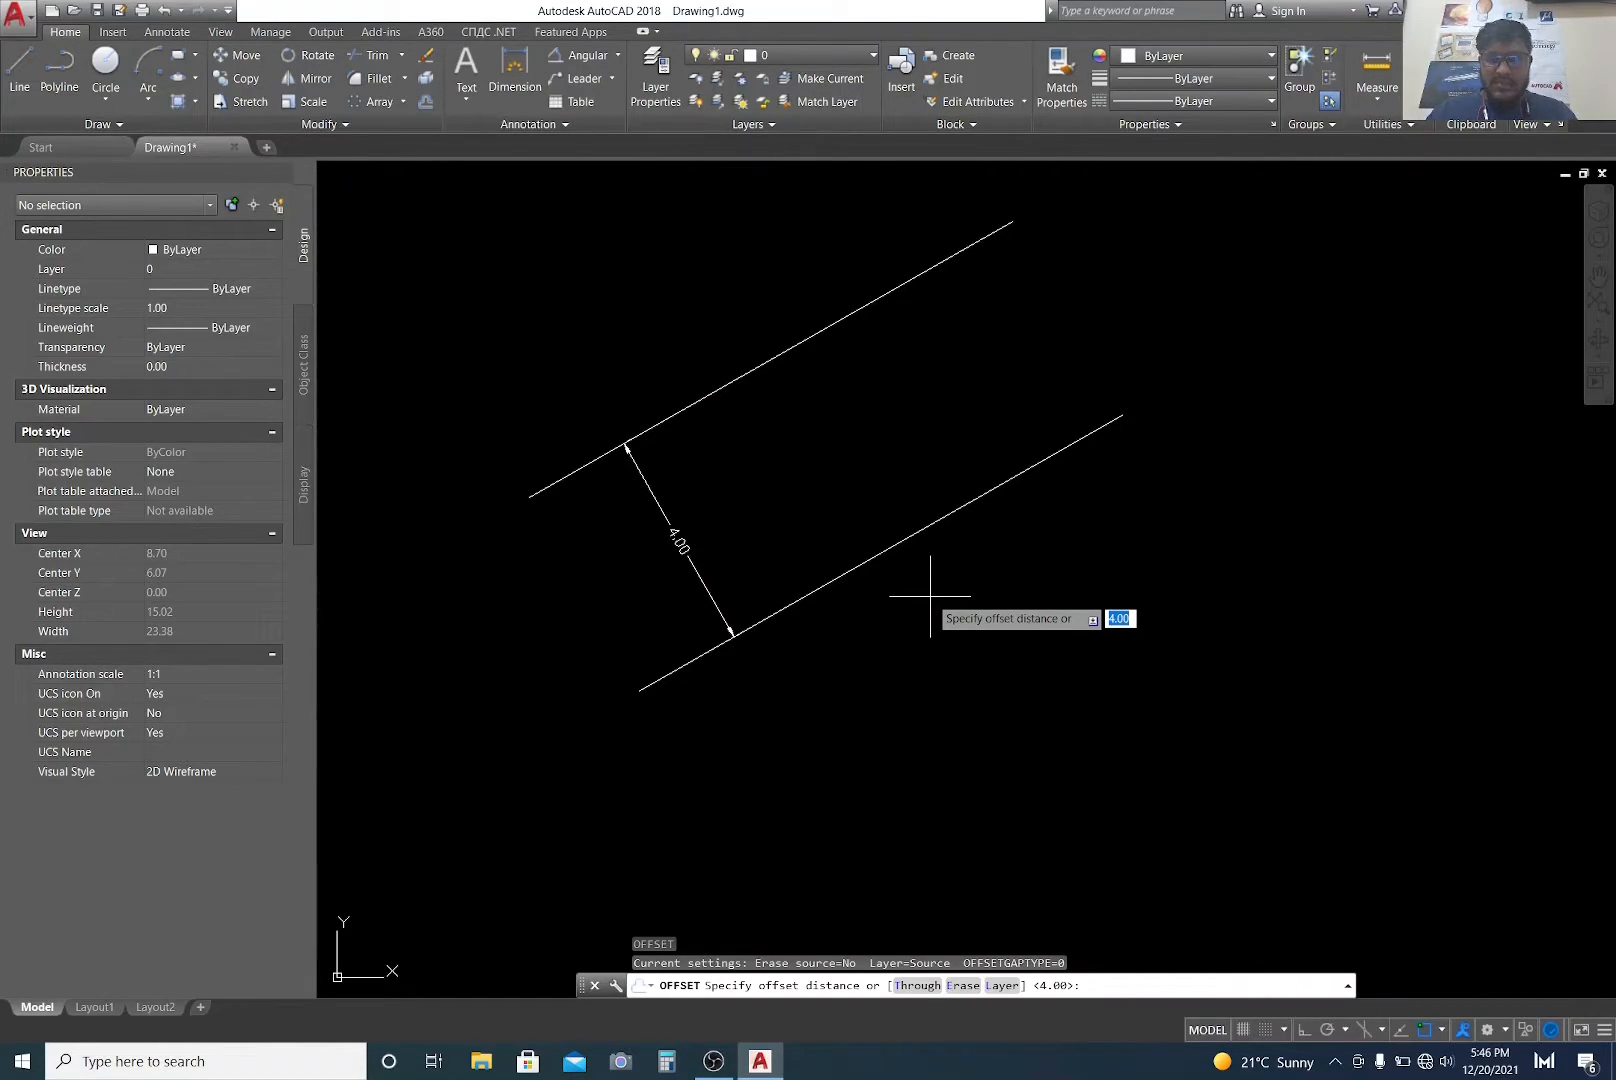
key("Return")
left_click(900, 550)
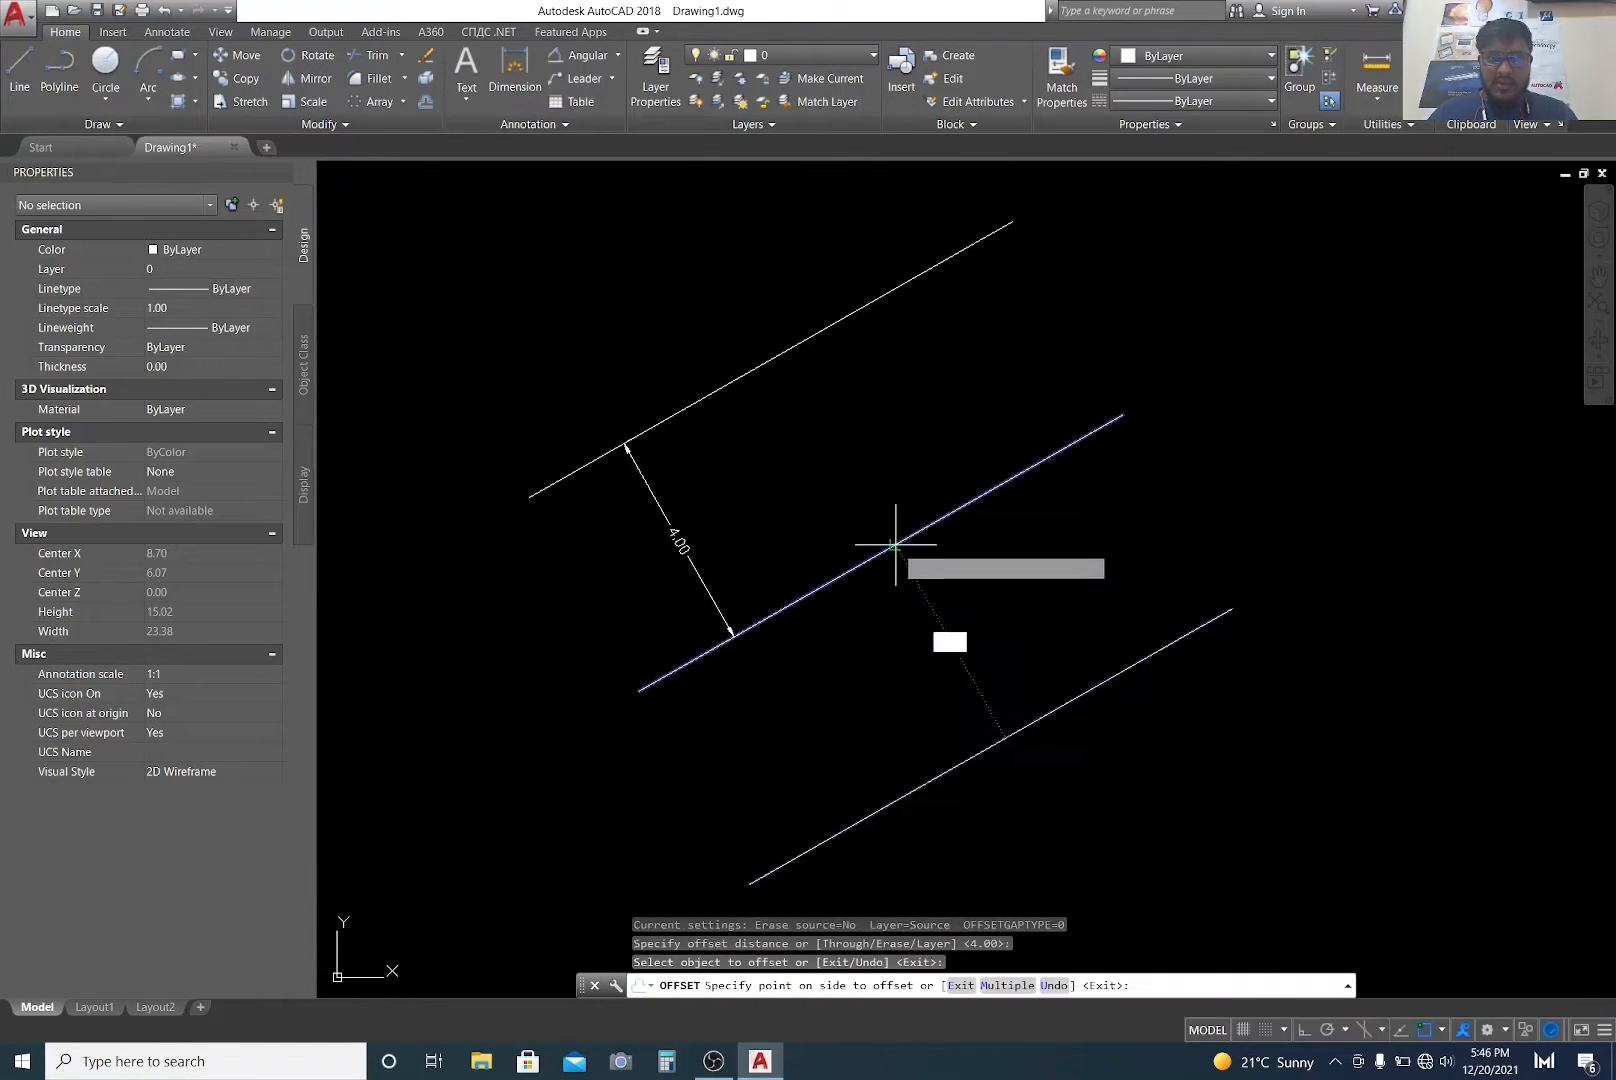
left_click(950, 637)
scroll(870, 640, "down", 2)
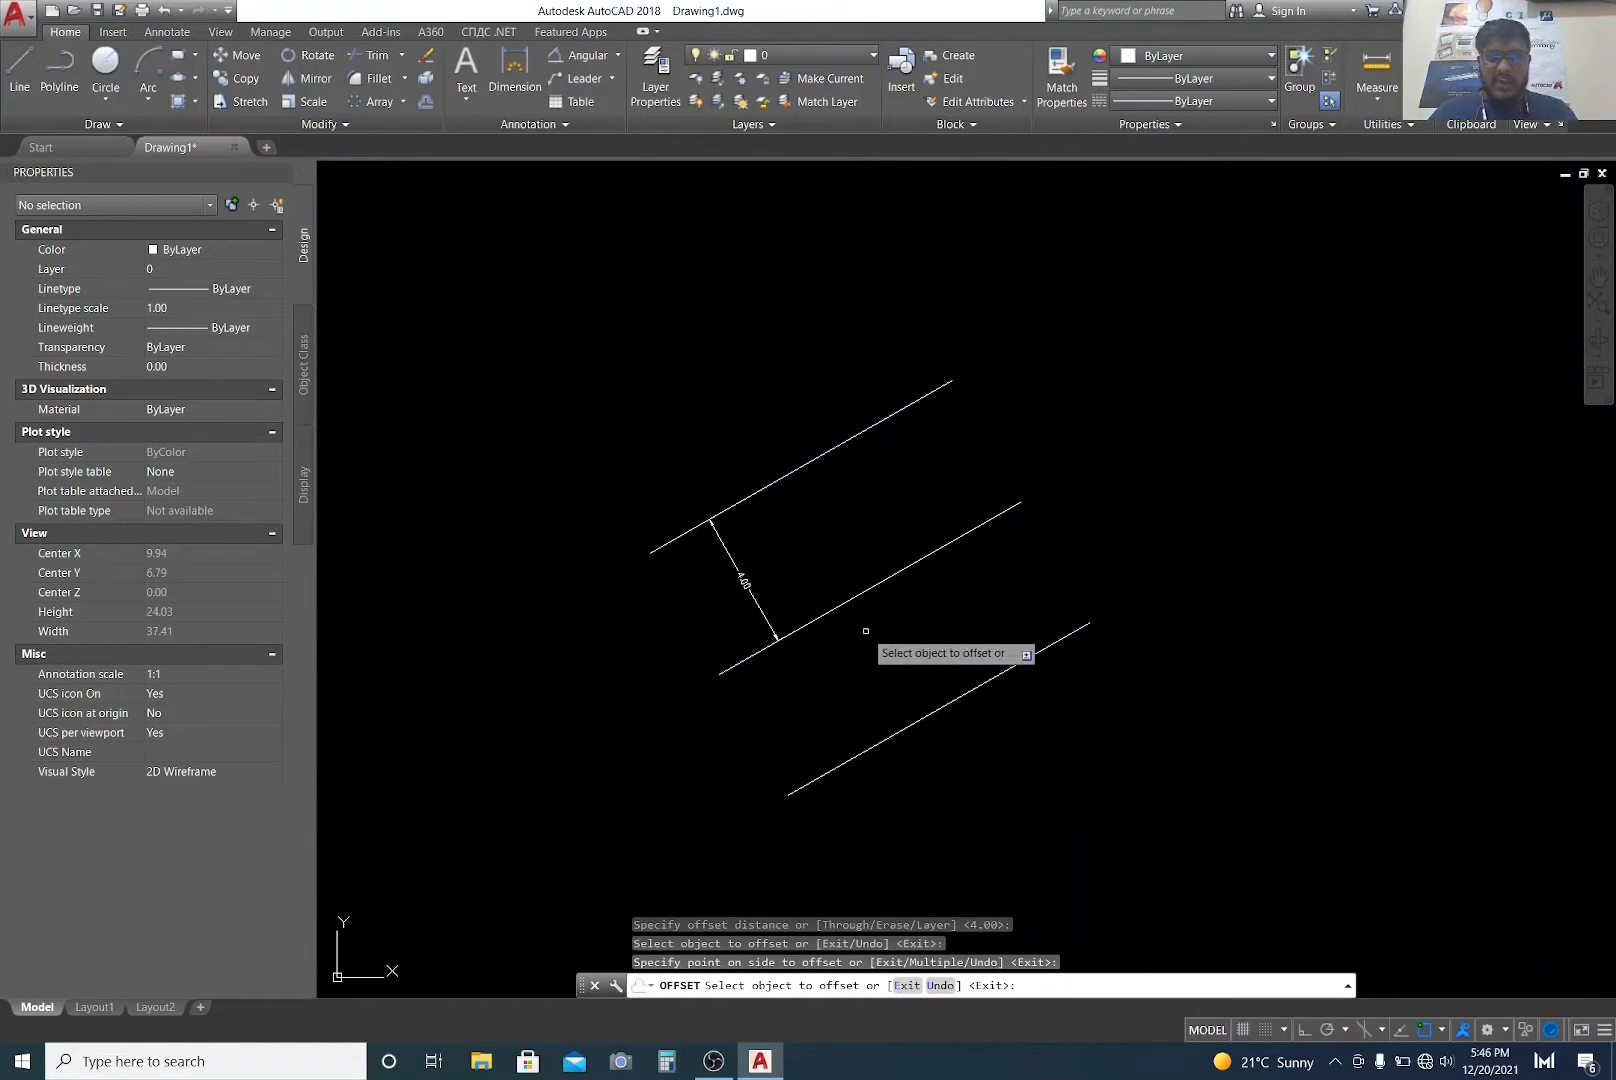
key("Escape")
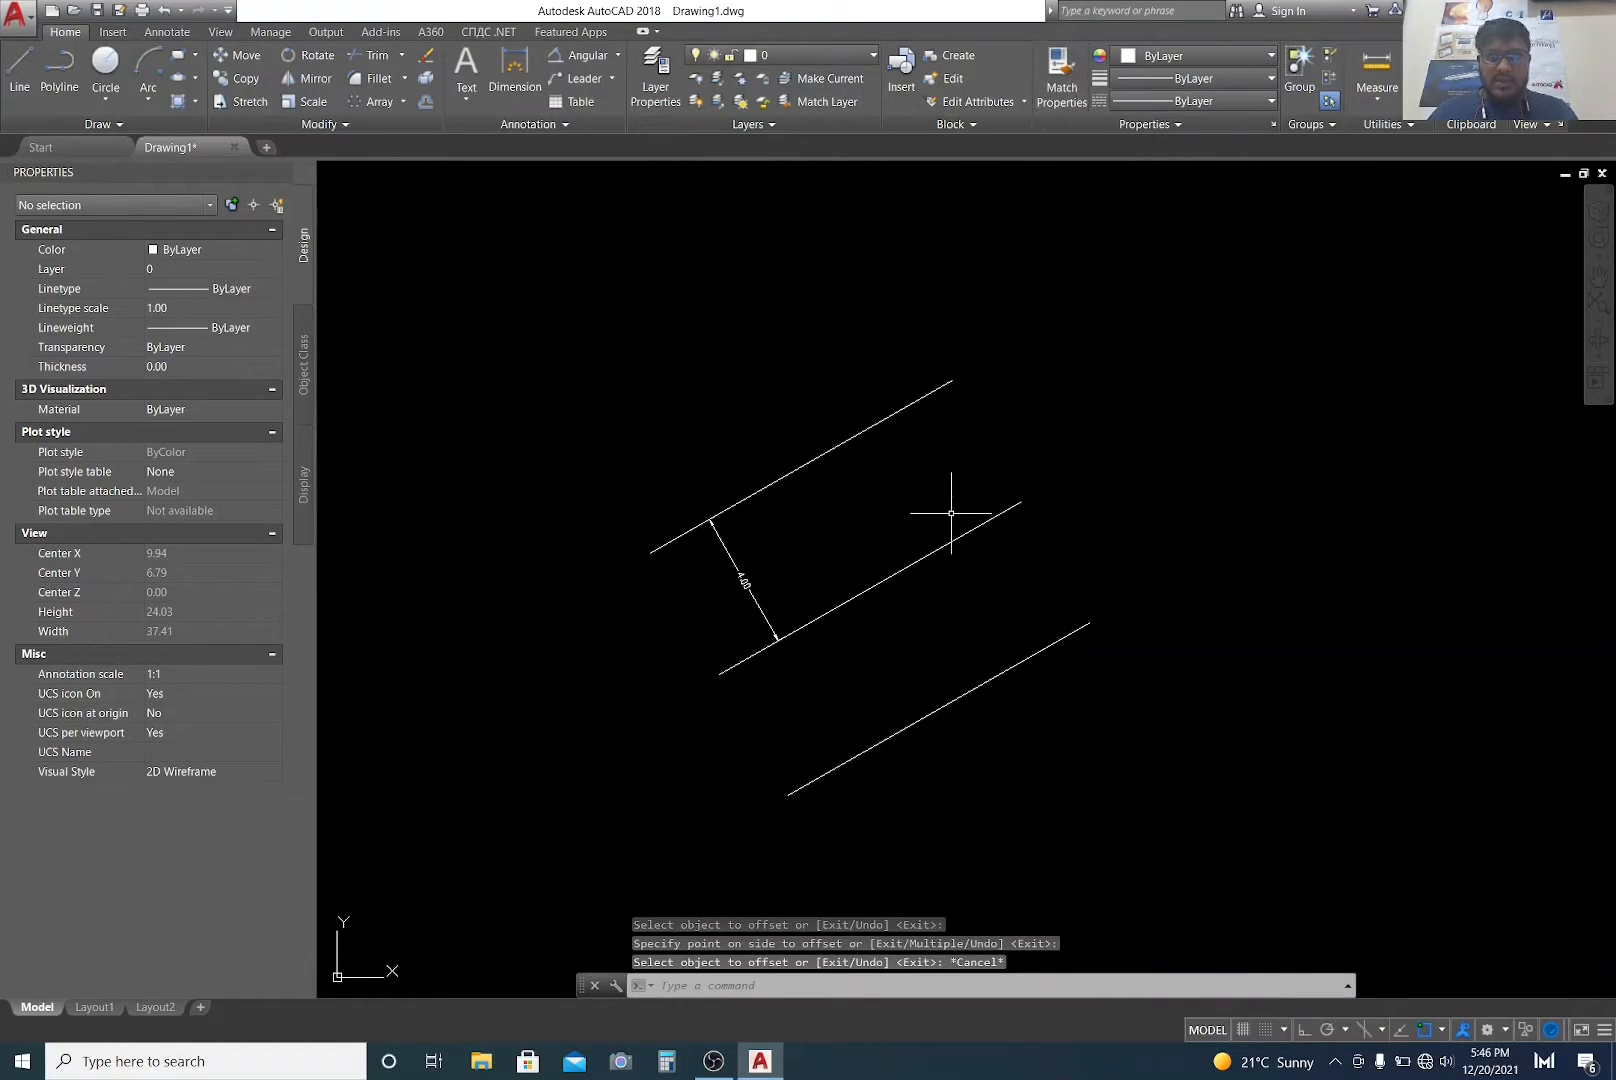
mouse_move(951, 513)
middle_mouse_down()
mouse_move(938, 455)
mouse_move(862, 491)
middle_mouse_up()
scroll(941, 456, "up", 2)
scroll(931, 471, "down", 2)
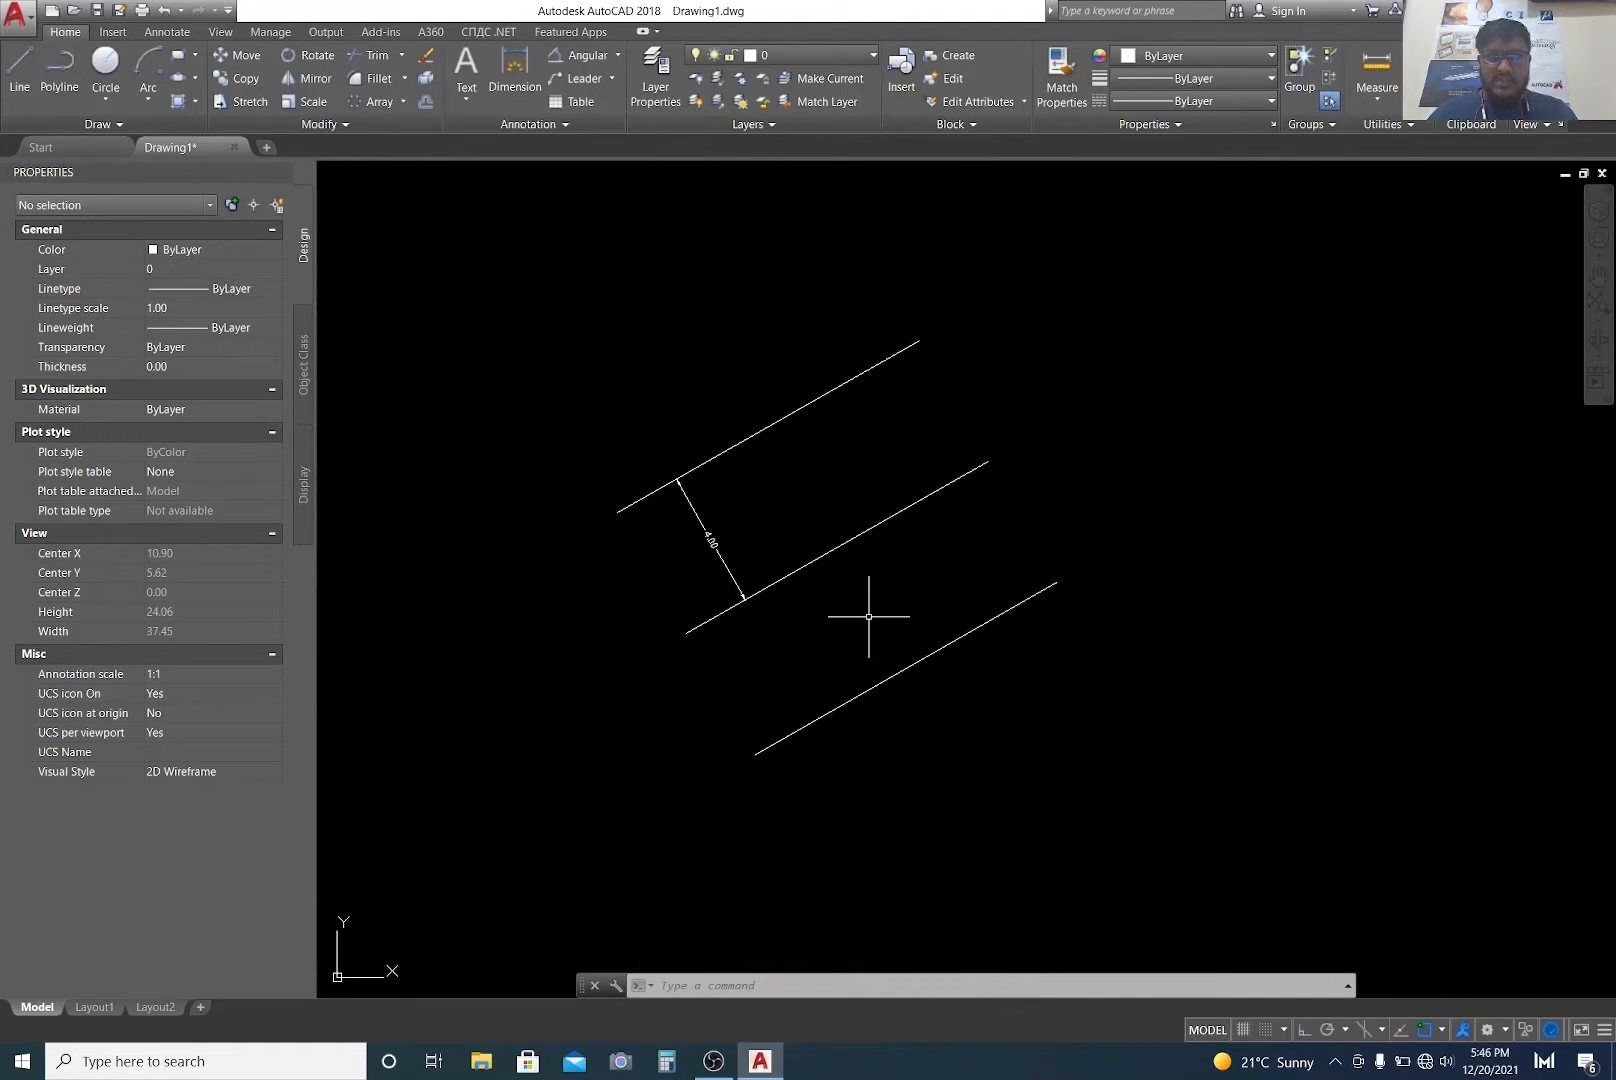
scroll(800, 480, "up", 2)
scroll(757, 400, "down", 2)
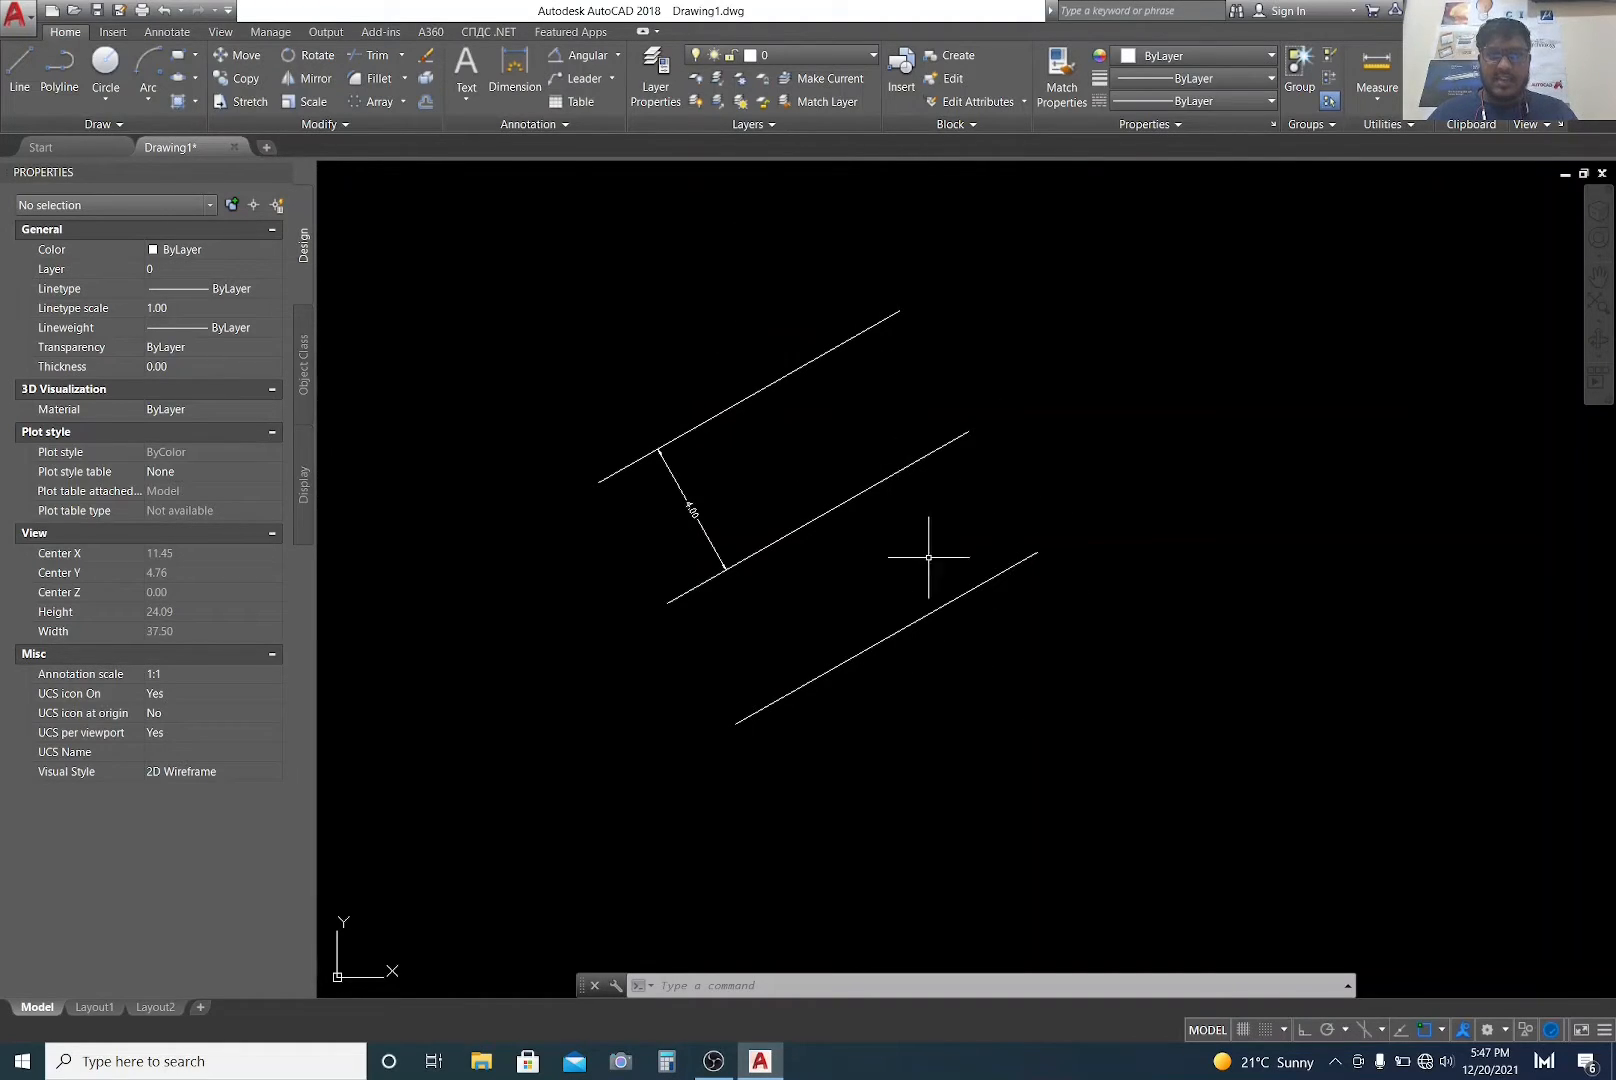
Step: Create a new layer named Center Line and keep white as its color
left_click(657, 100)
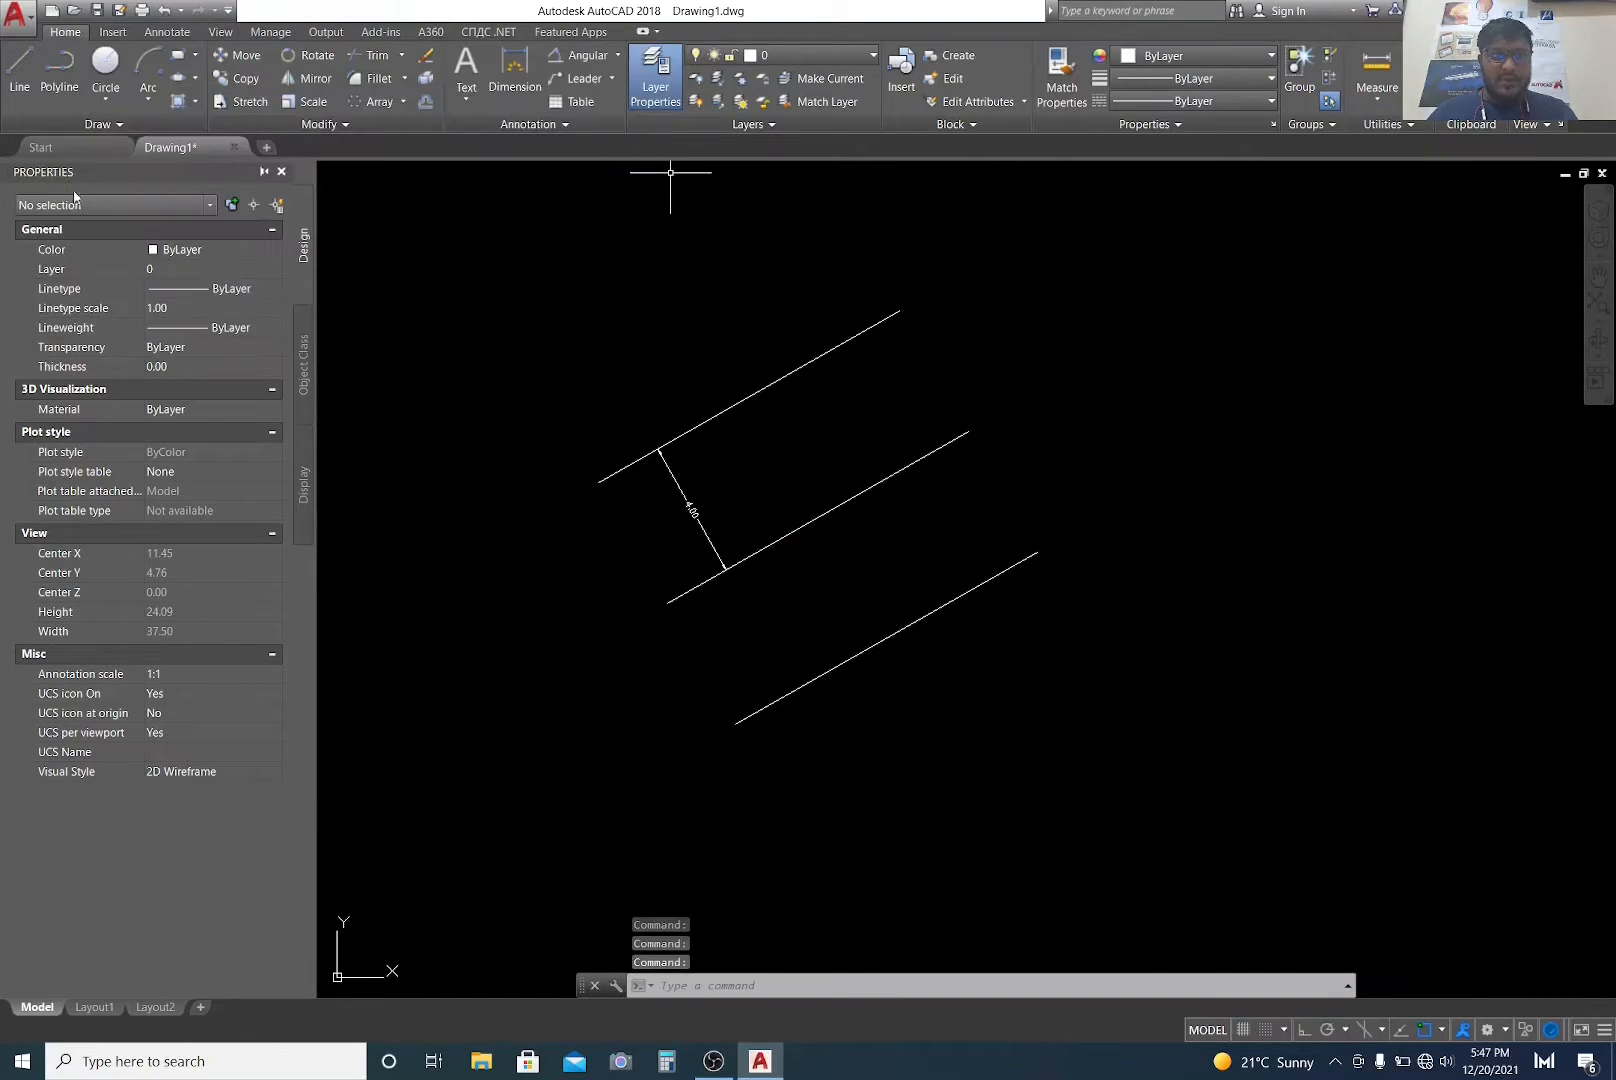
mouse_move(355, 277)
left_mouse_down()
mouse_move(388, 235)
mouse_move(367, 288)
left_mouse_up()
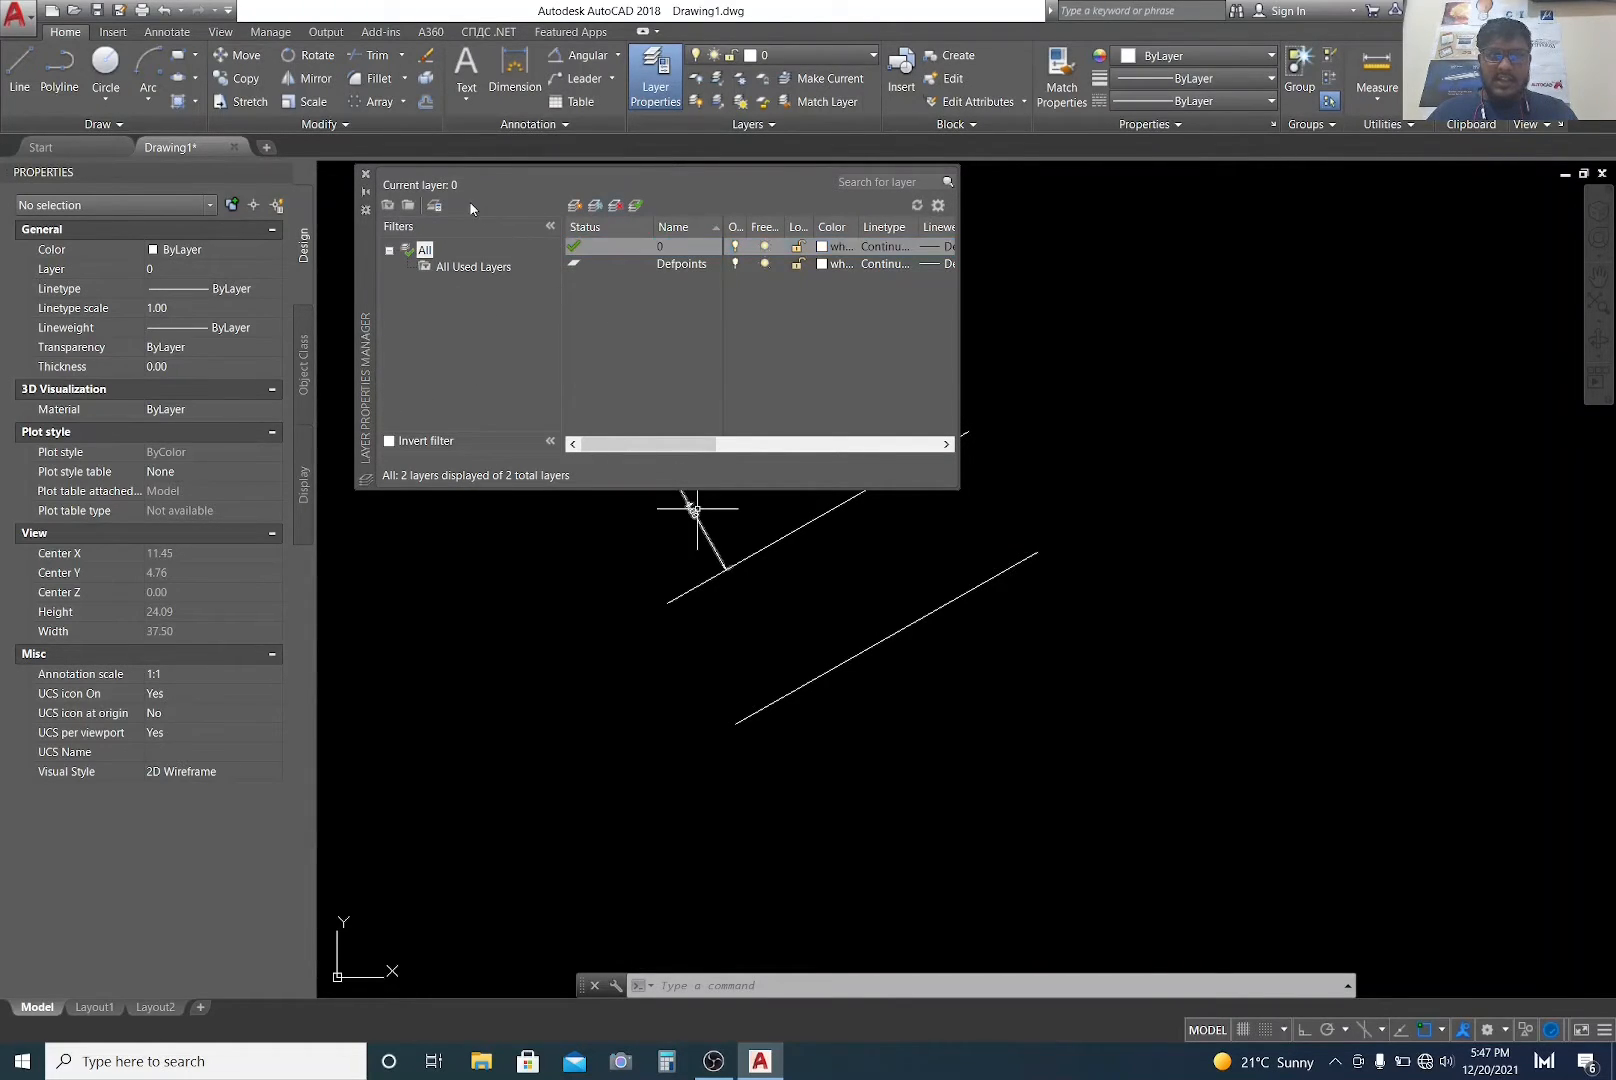
left_click(576, 210)
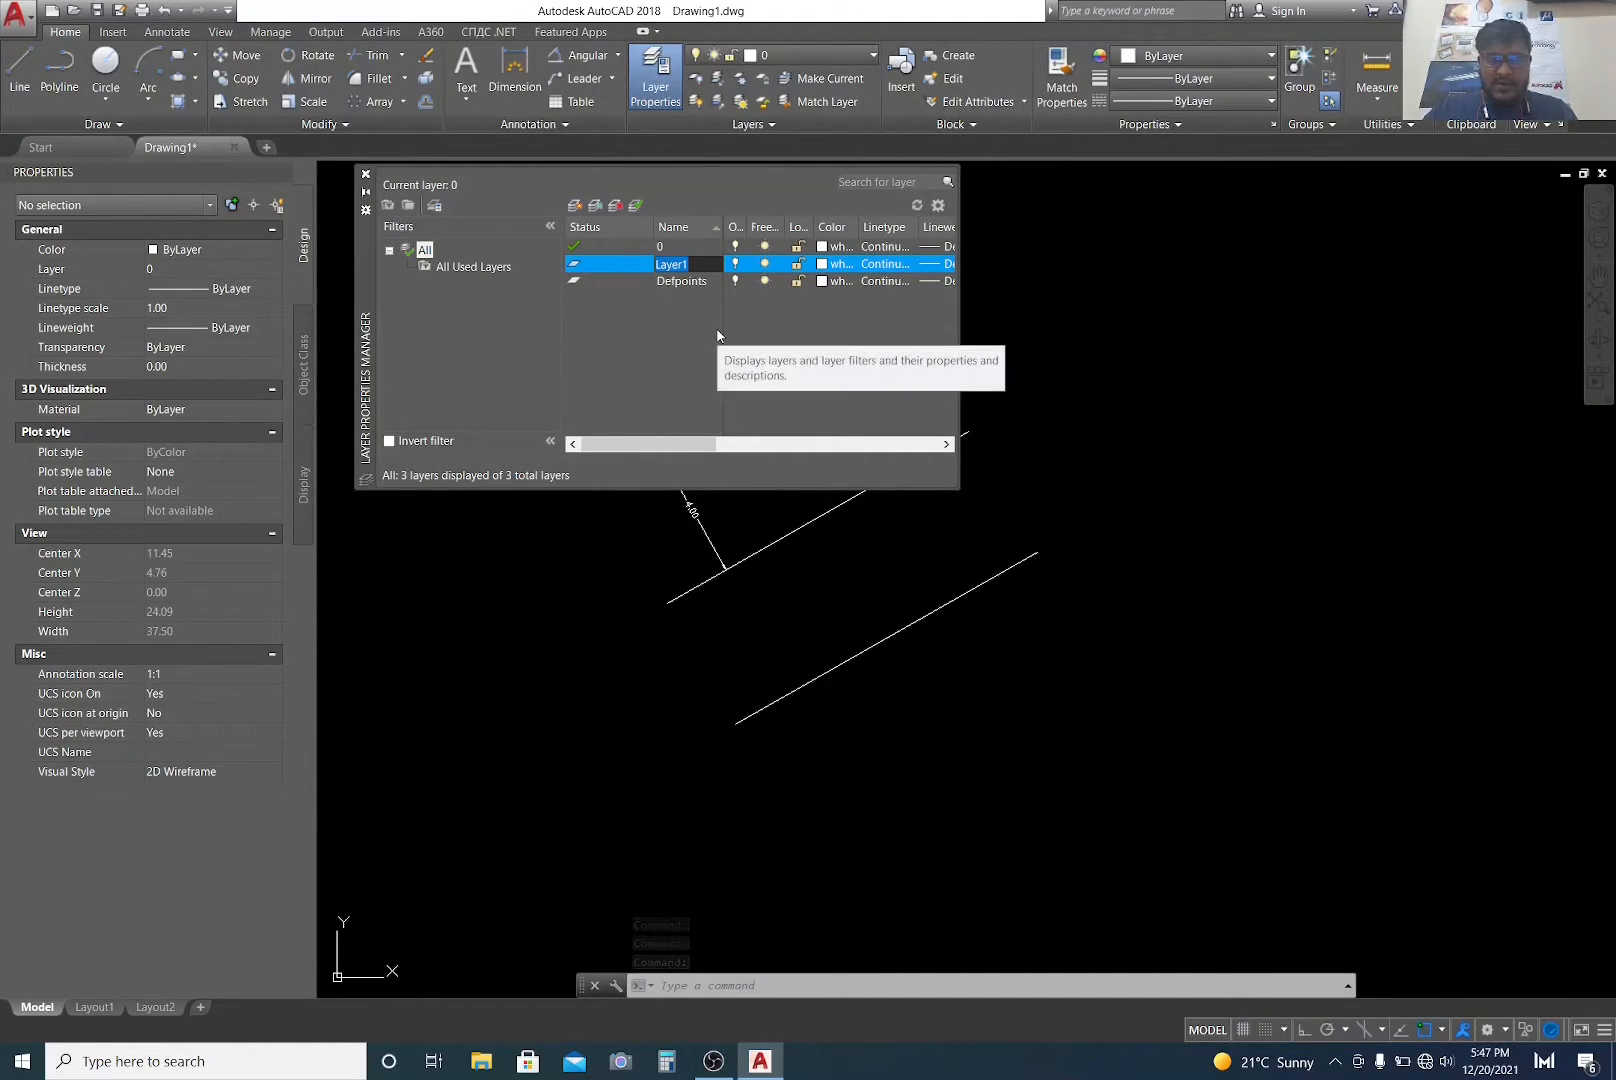
type("C")
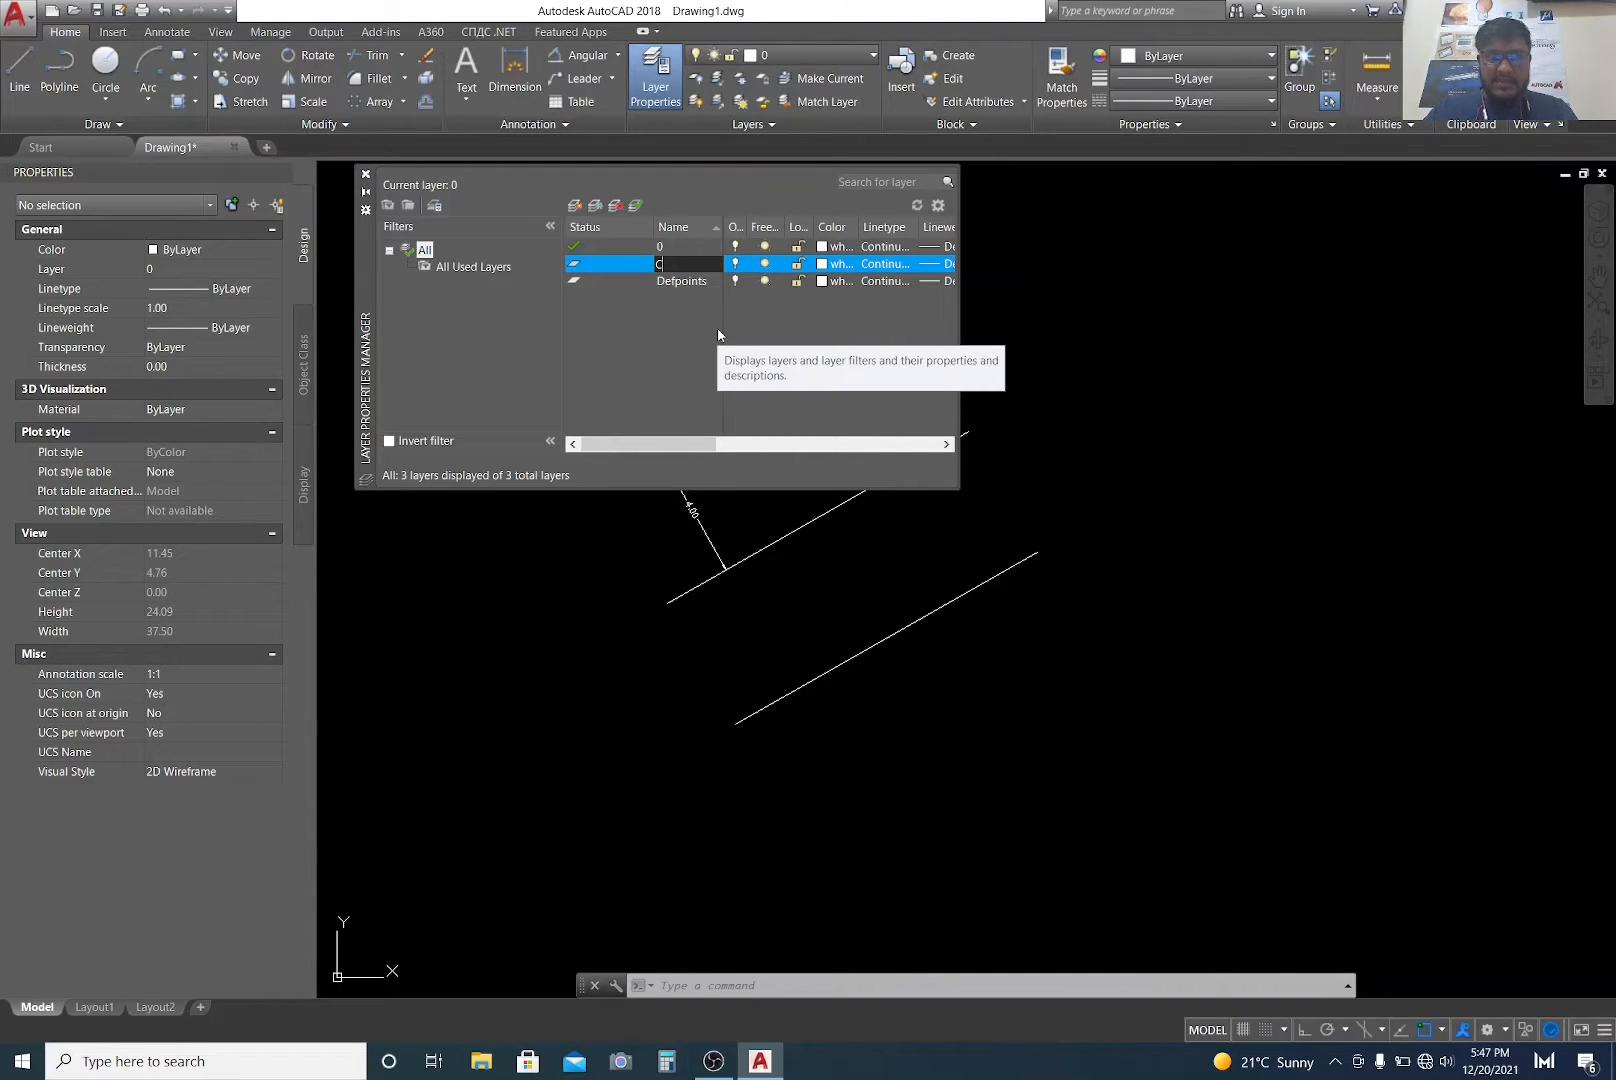
type("enter Line")
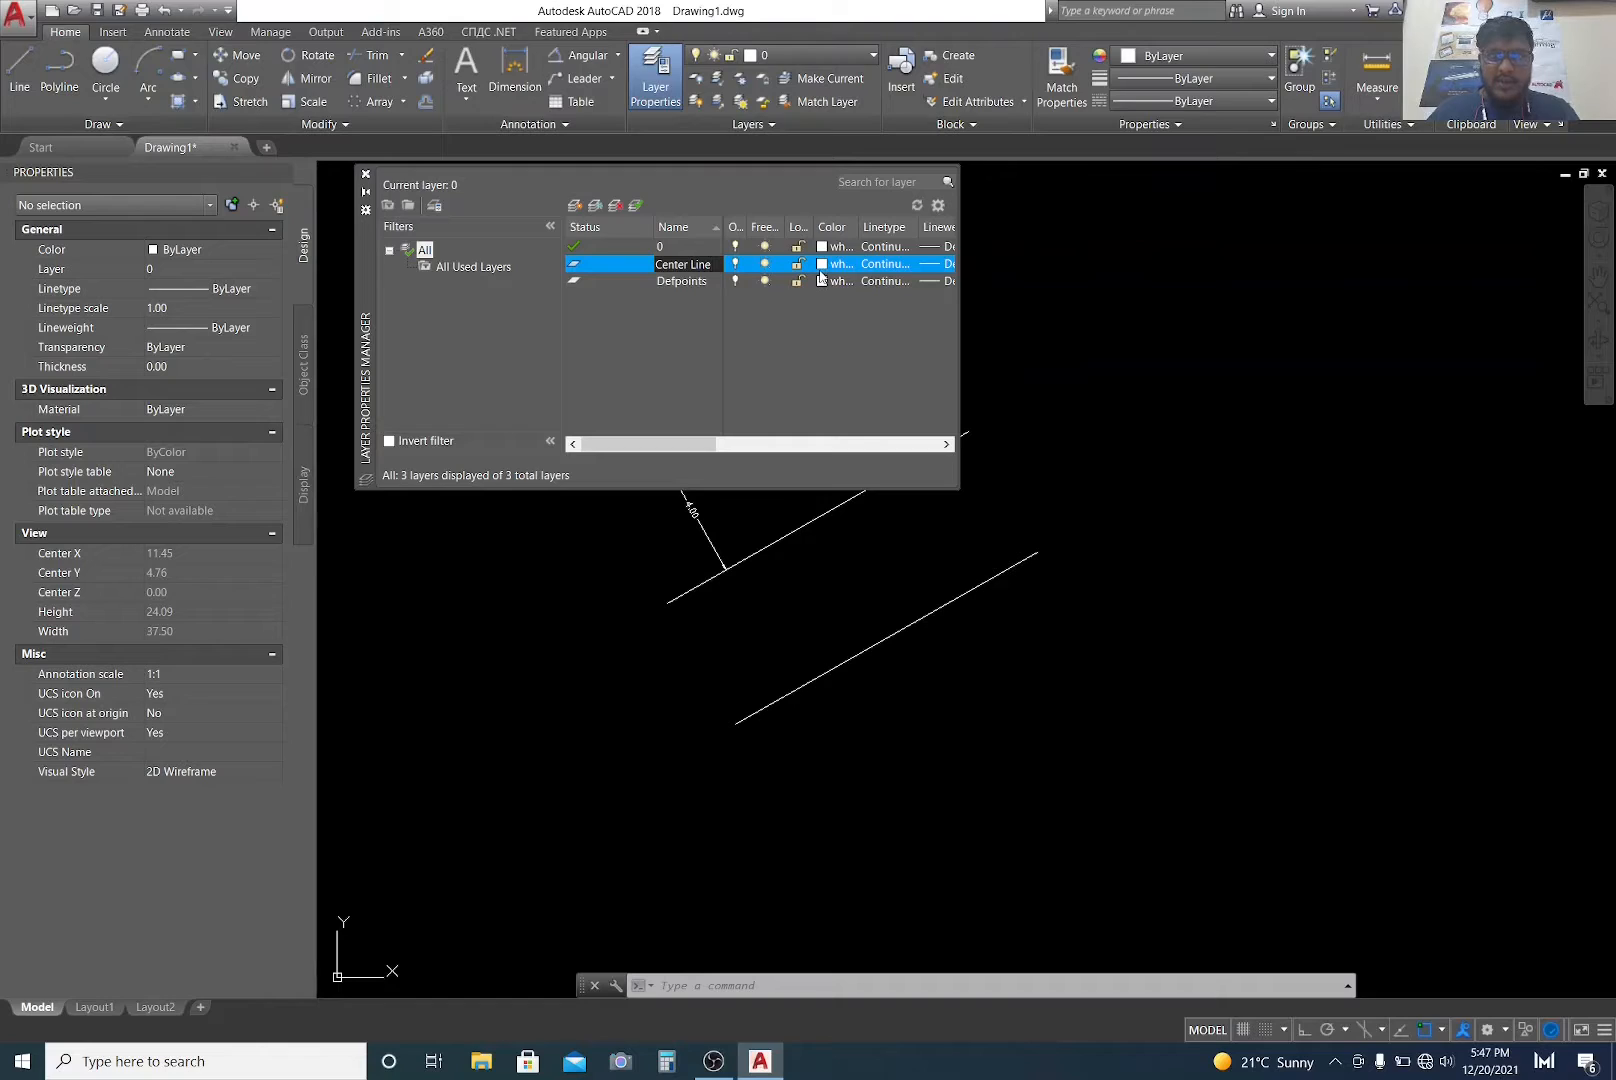
key("Return")
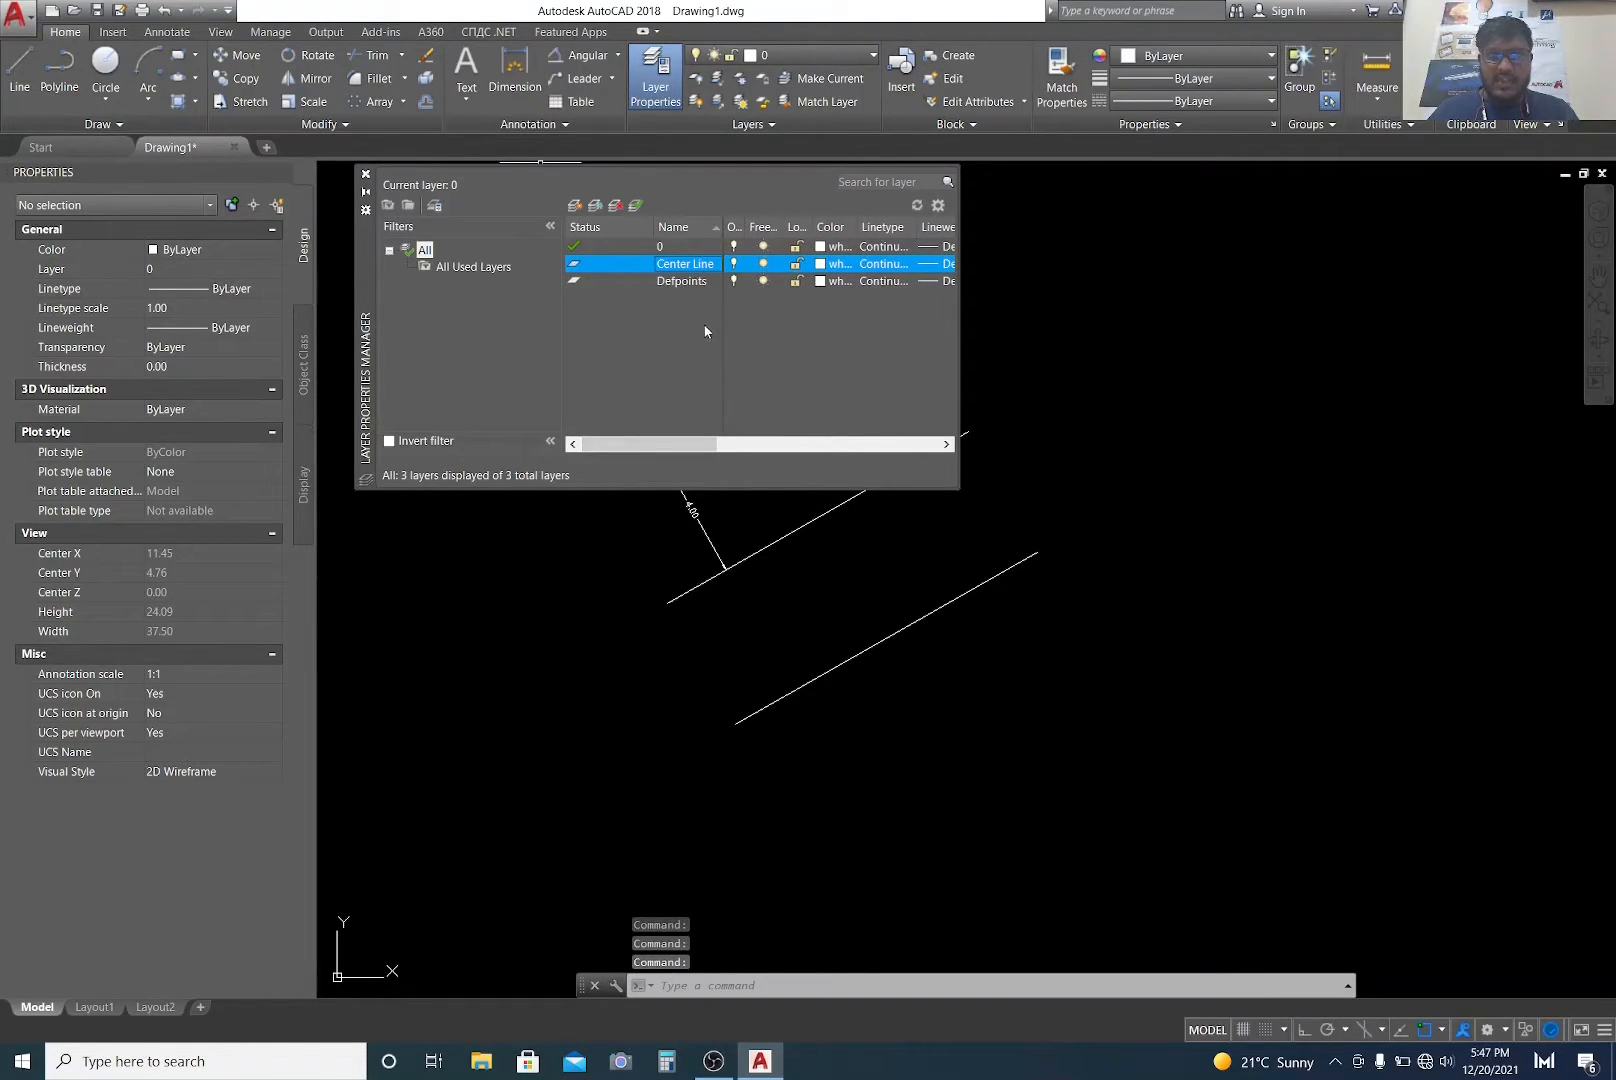
left_click(821, 264)
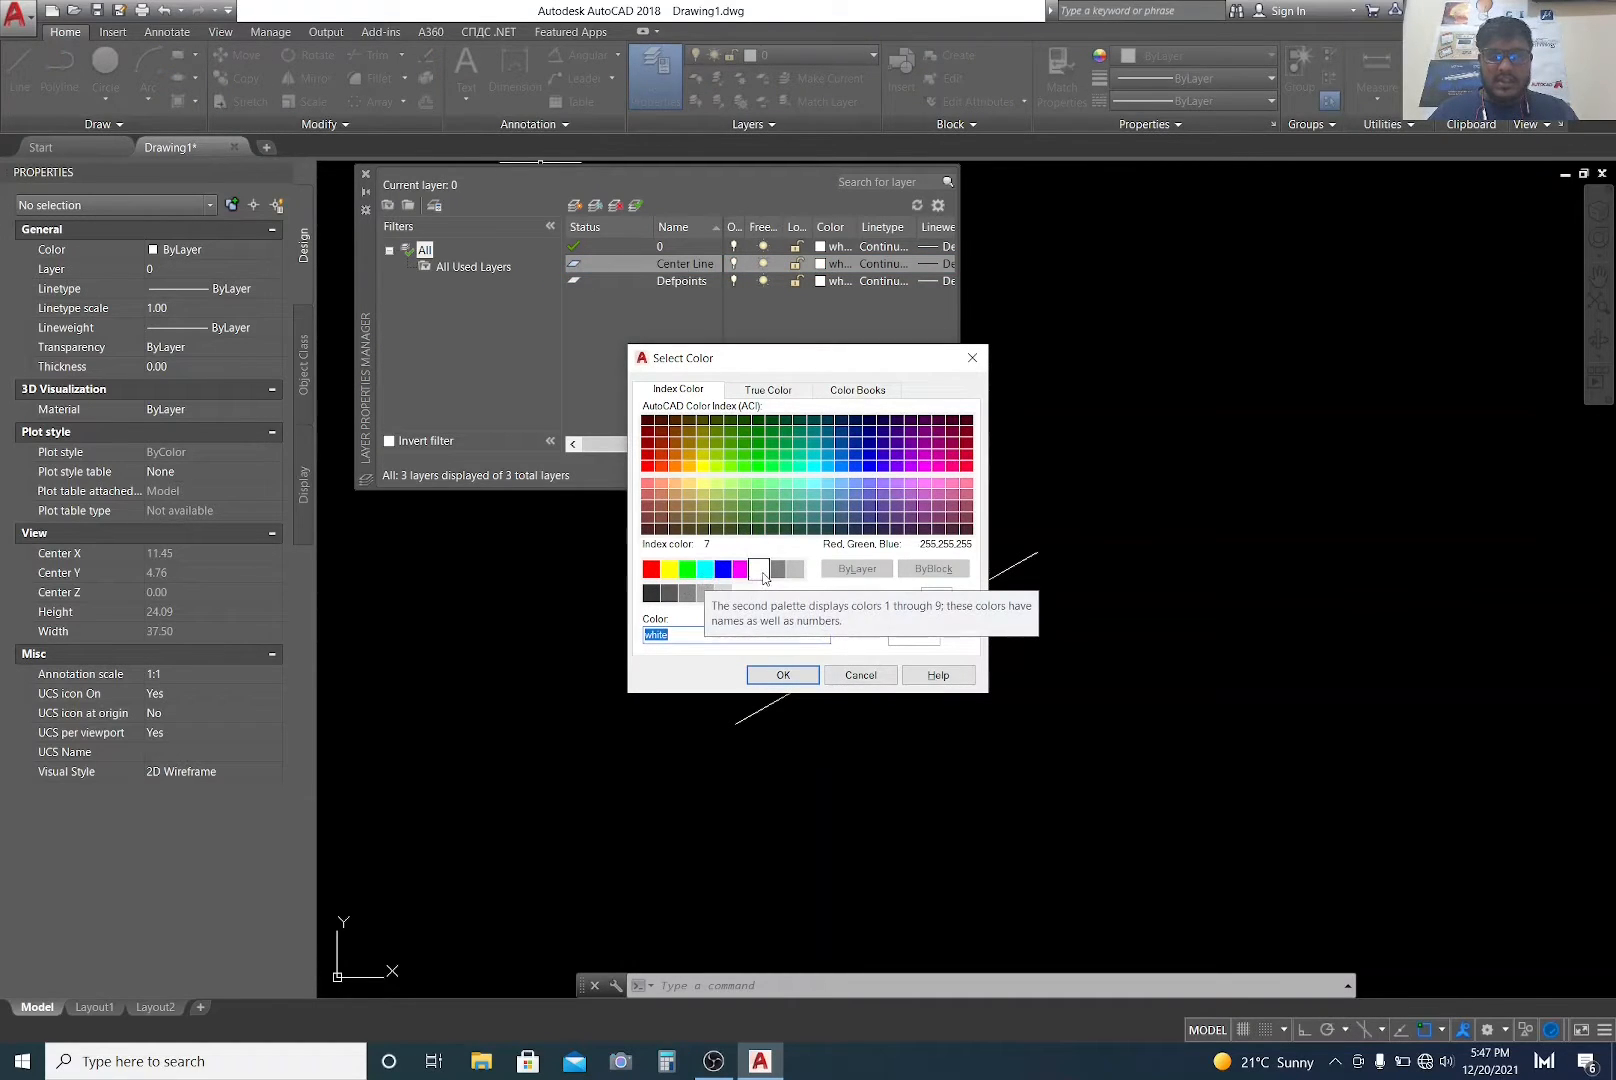
left_click(781, 675)
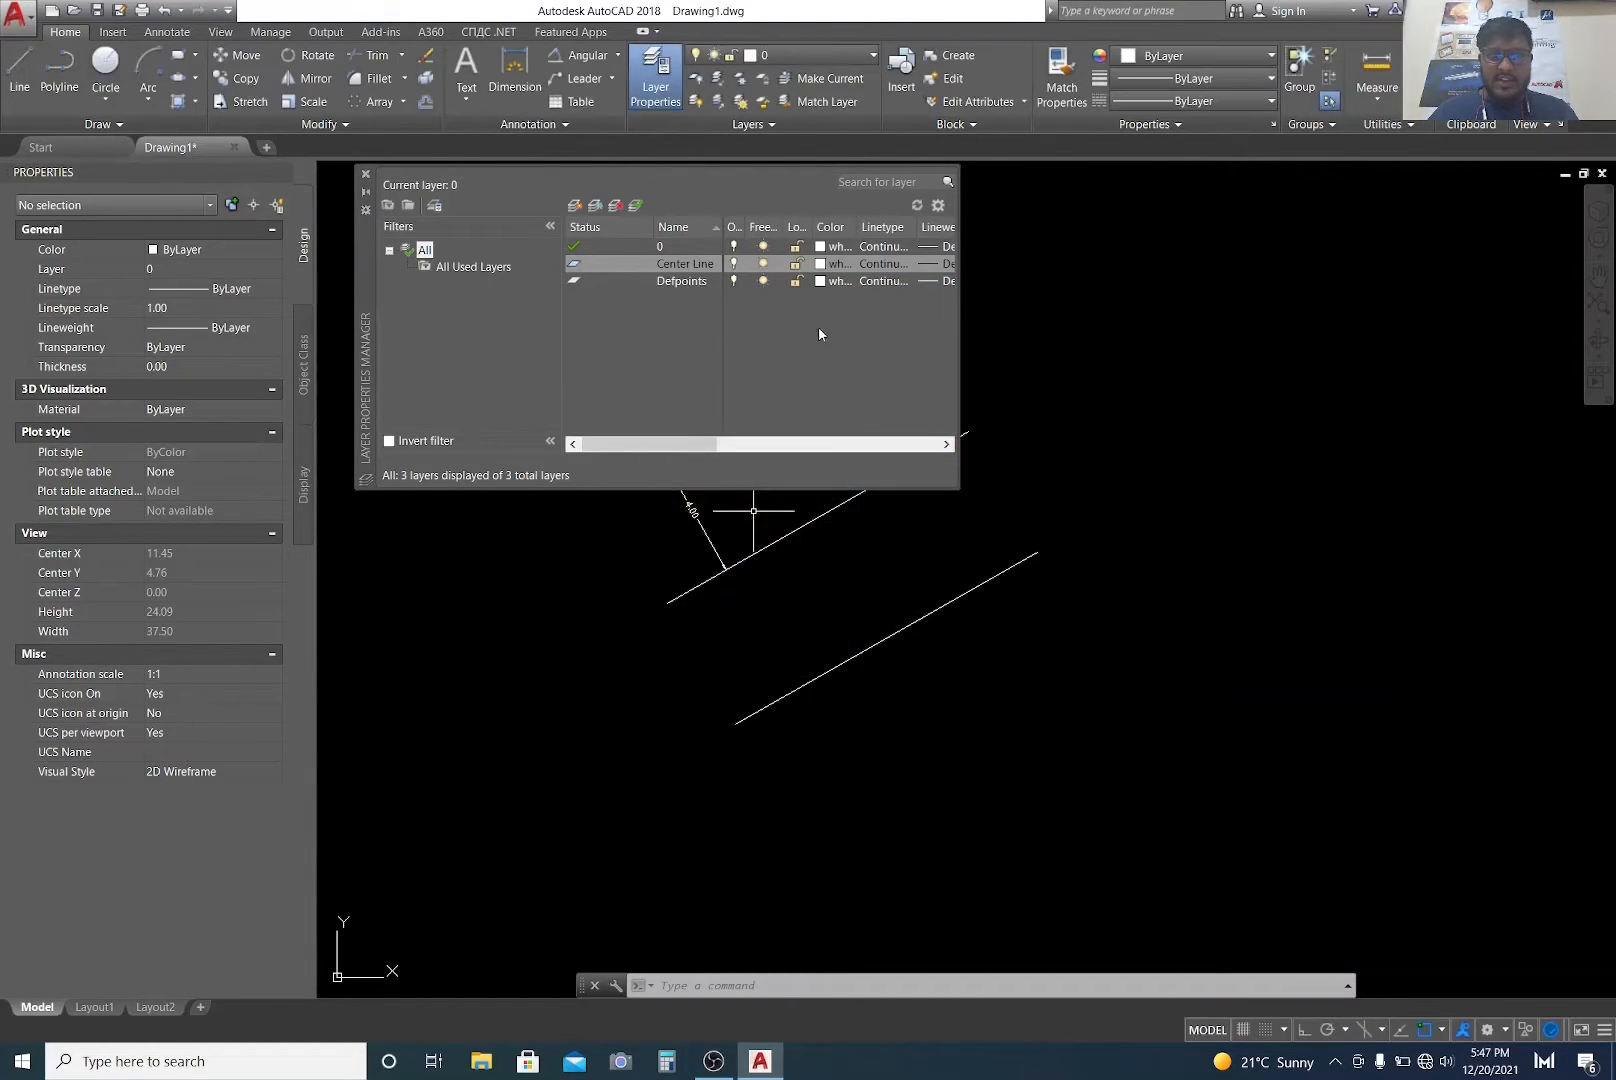
Step: Load the ACAD_ISO03W100 linetype, assign it to the Center Line layer, and make that layer current
left_click(883, 264)
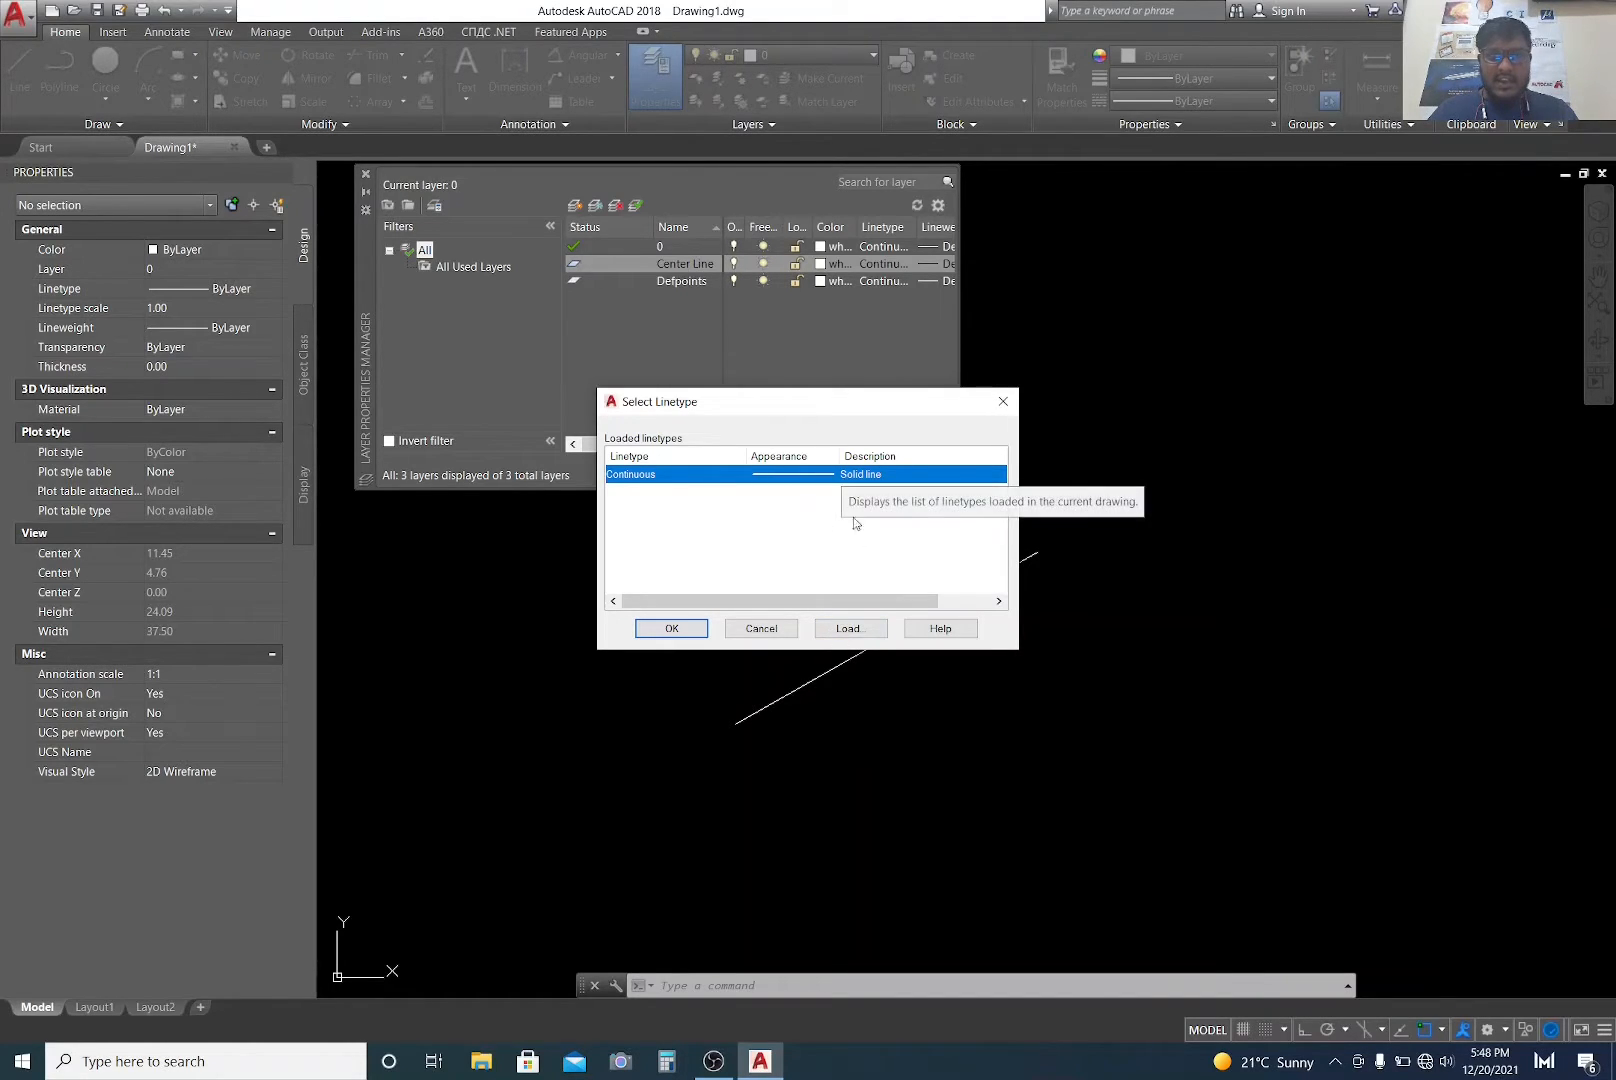
left_click(848, 629)
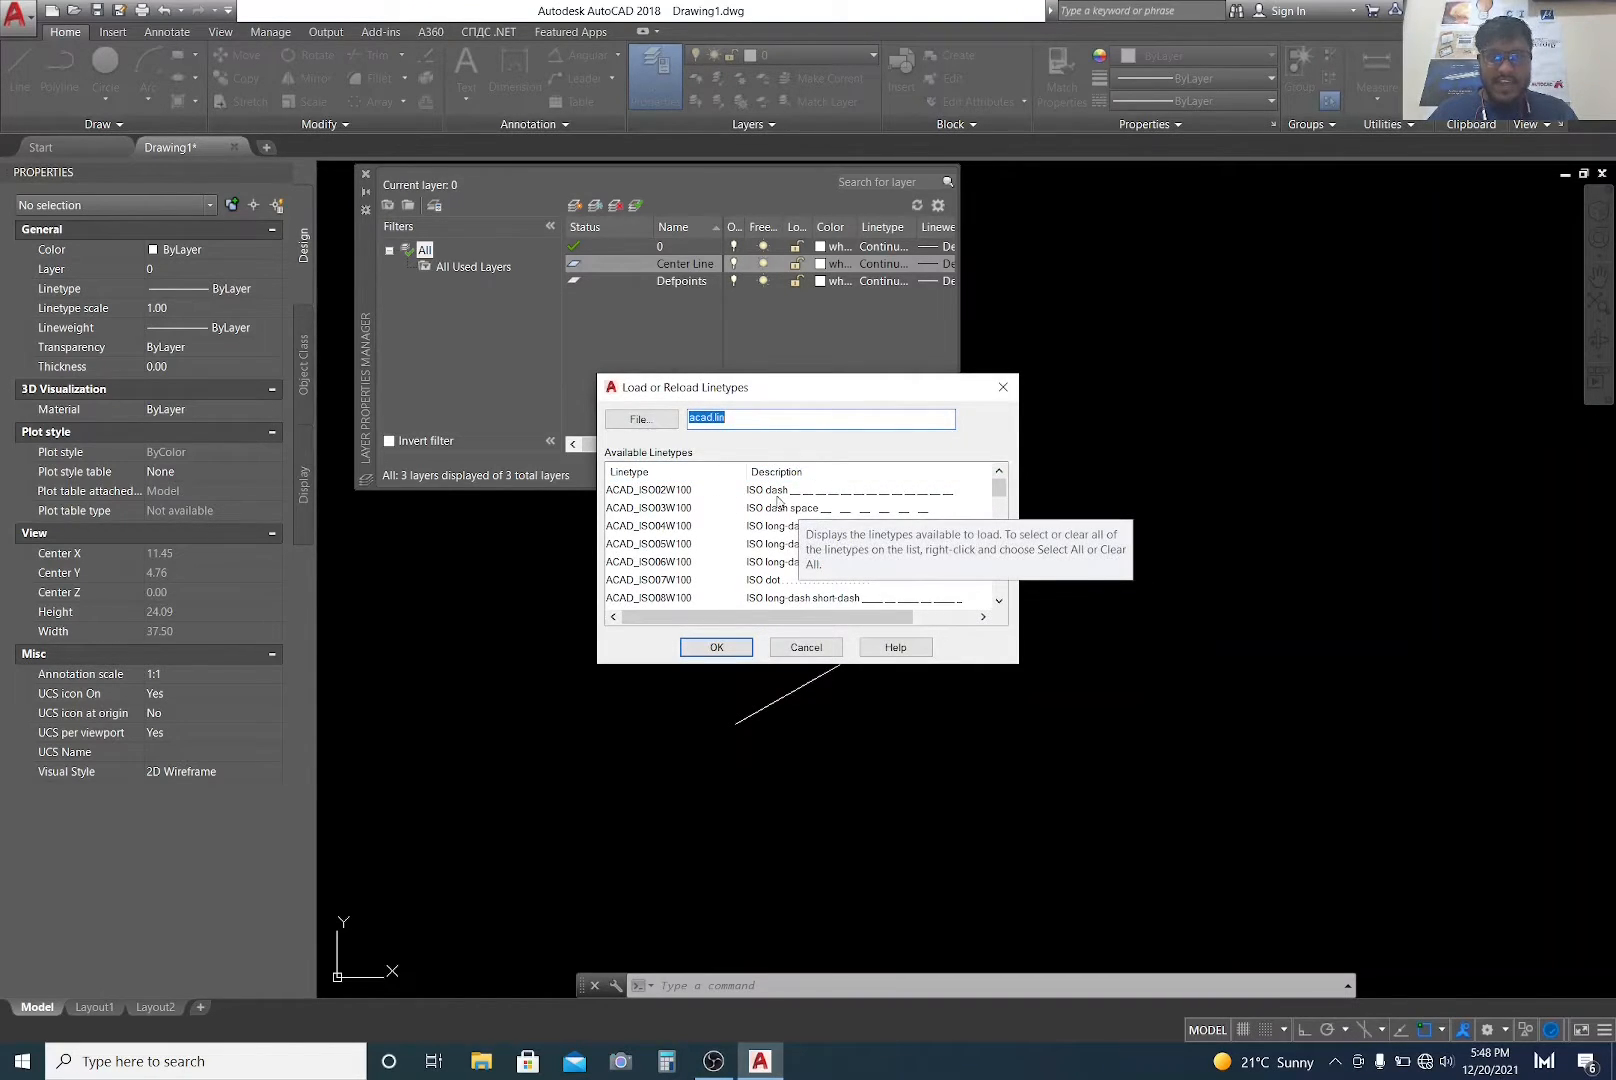
left_click(786, 512)
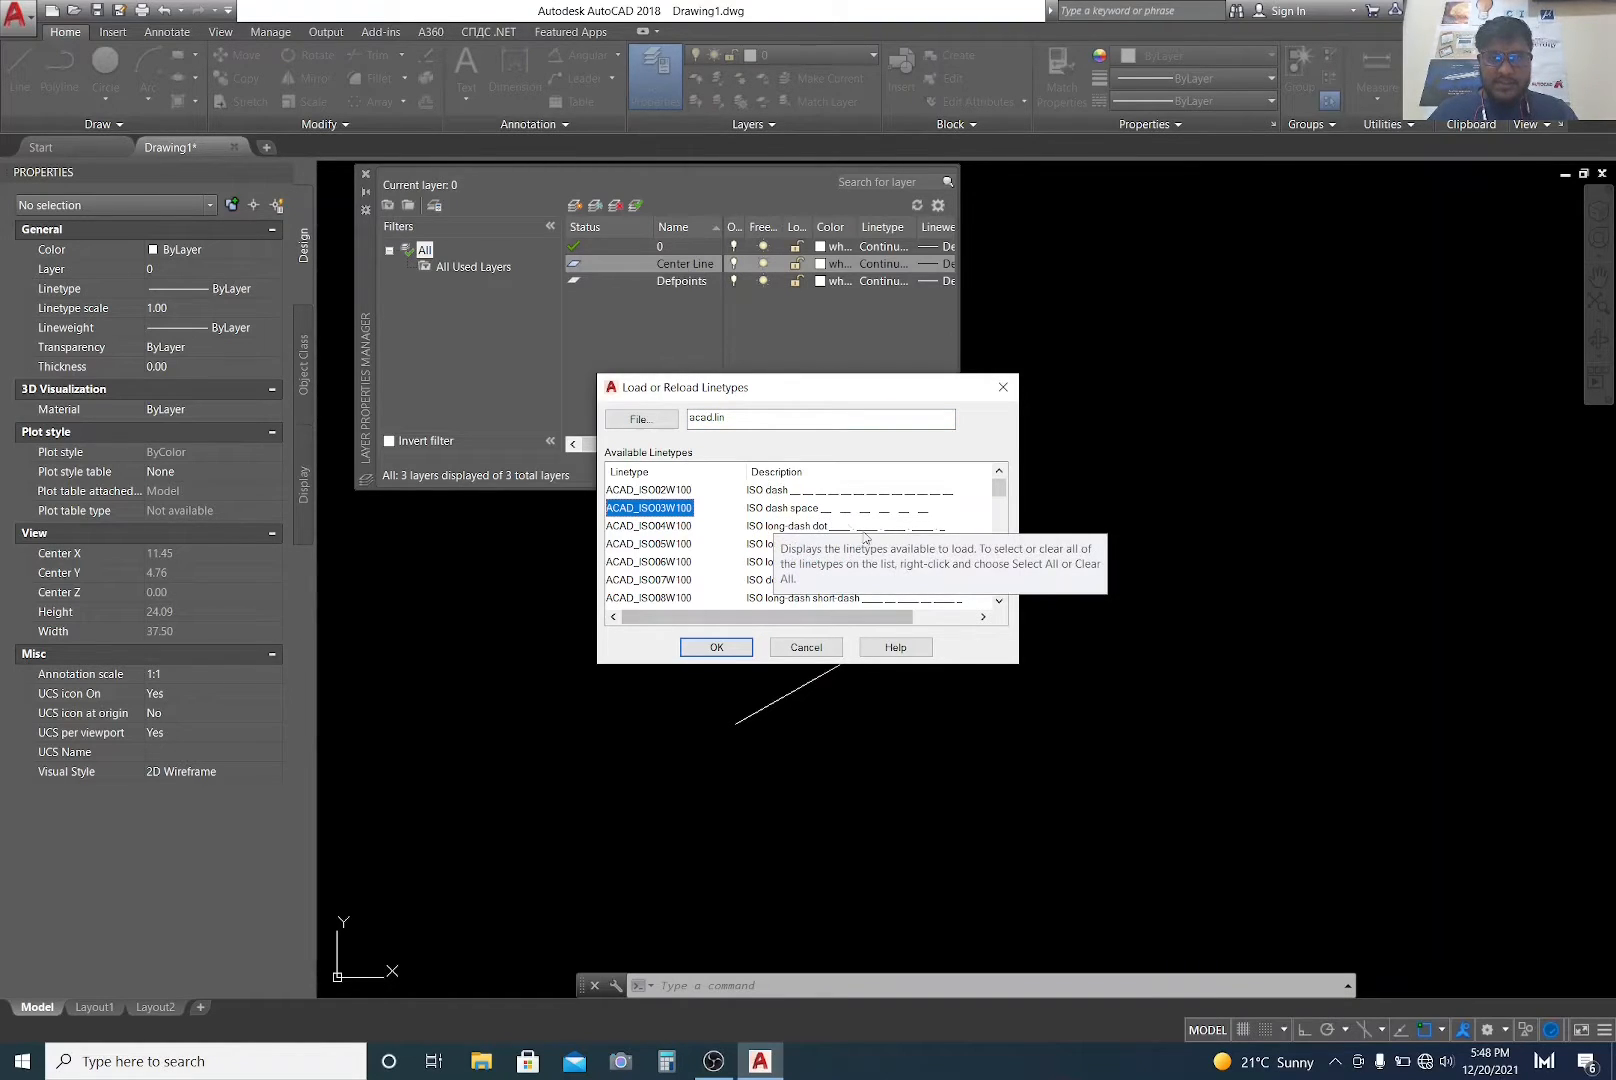
left_click(716, 648)
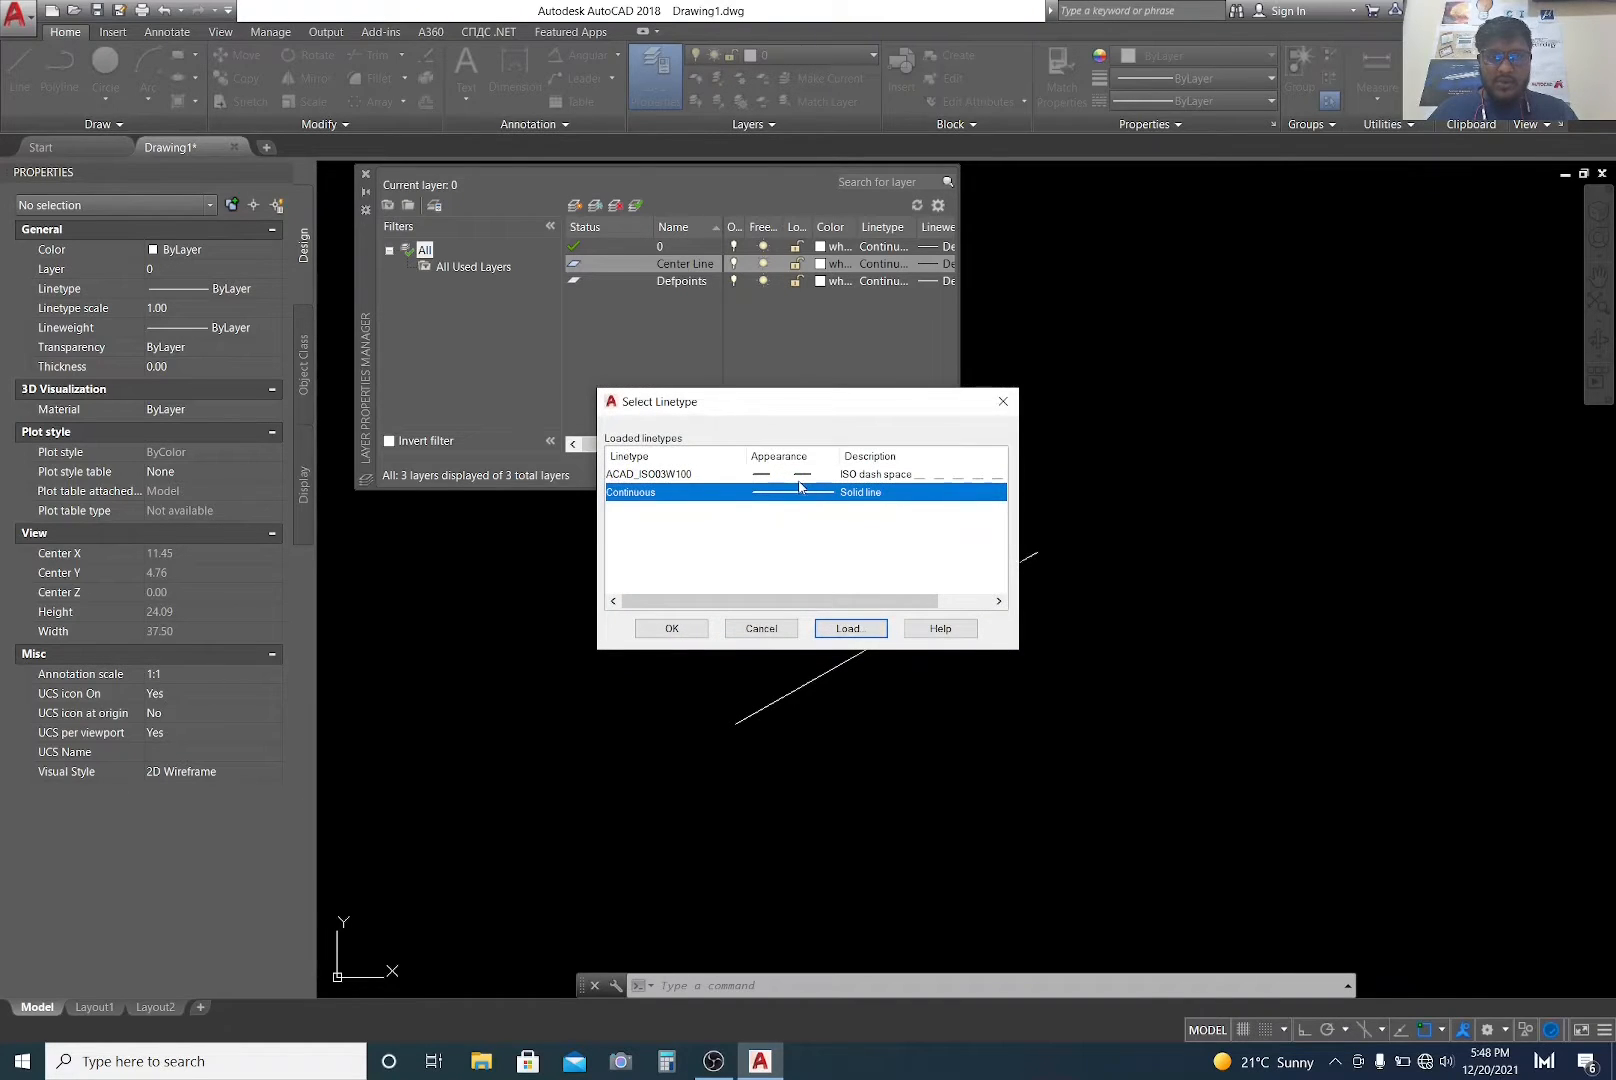
left_click(671, 476)
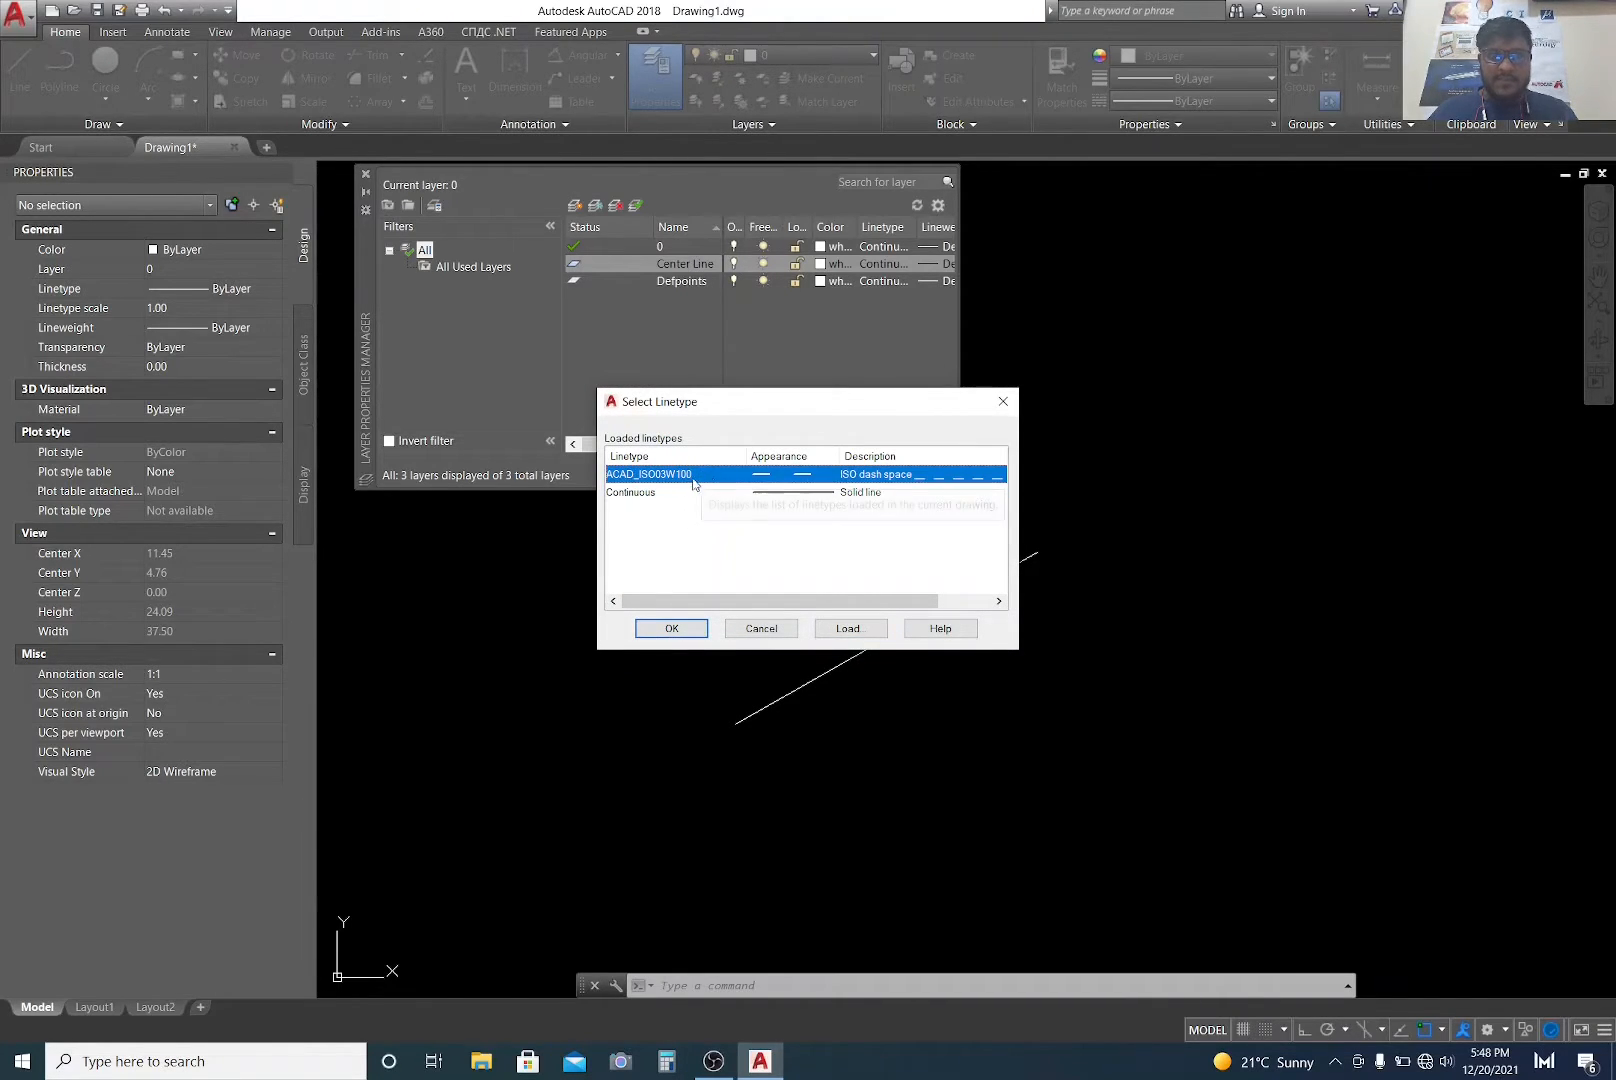
left_click(675, 629)
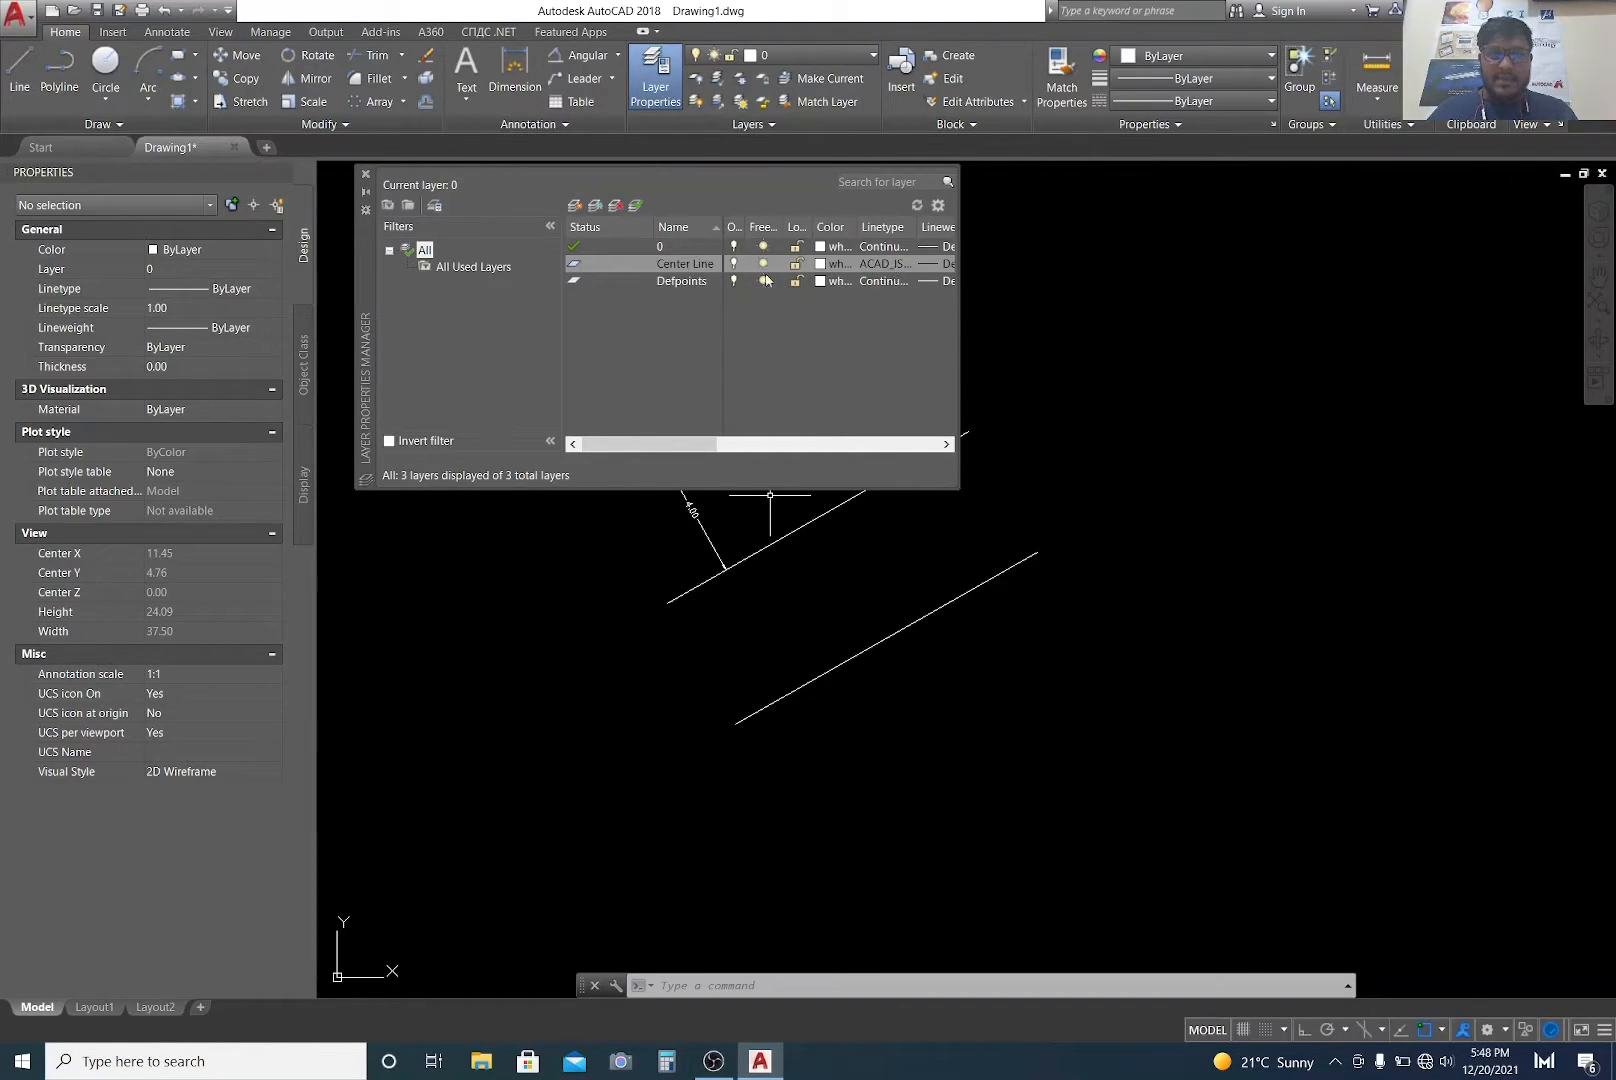
double_click(575, 265)
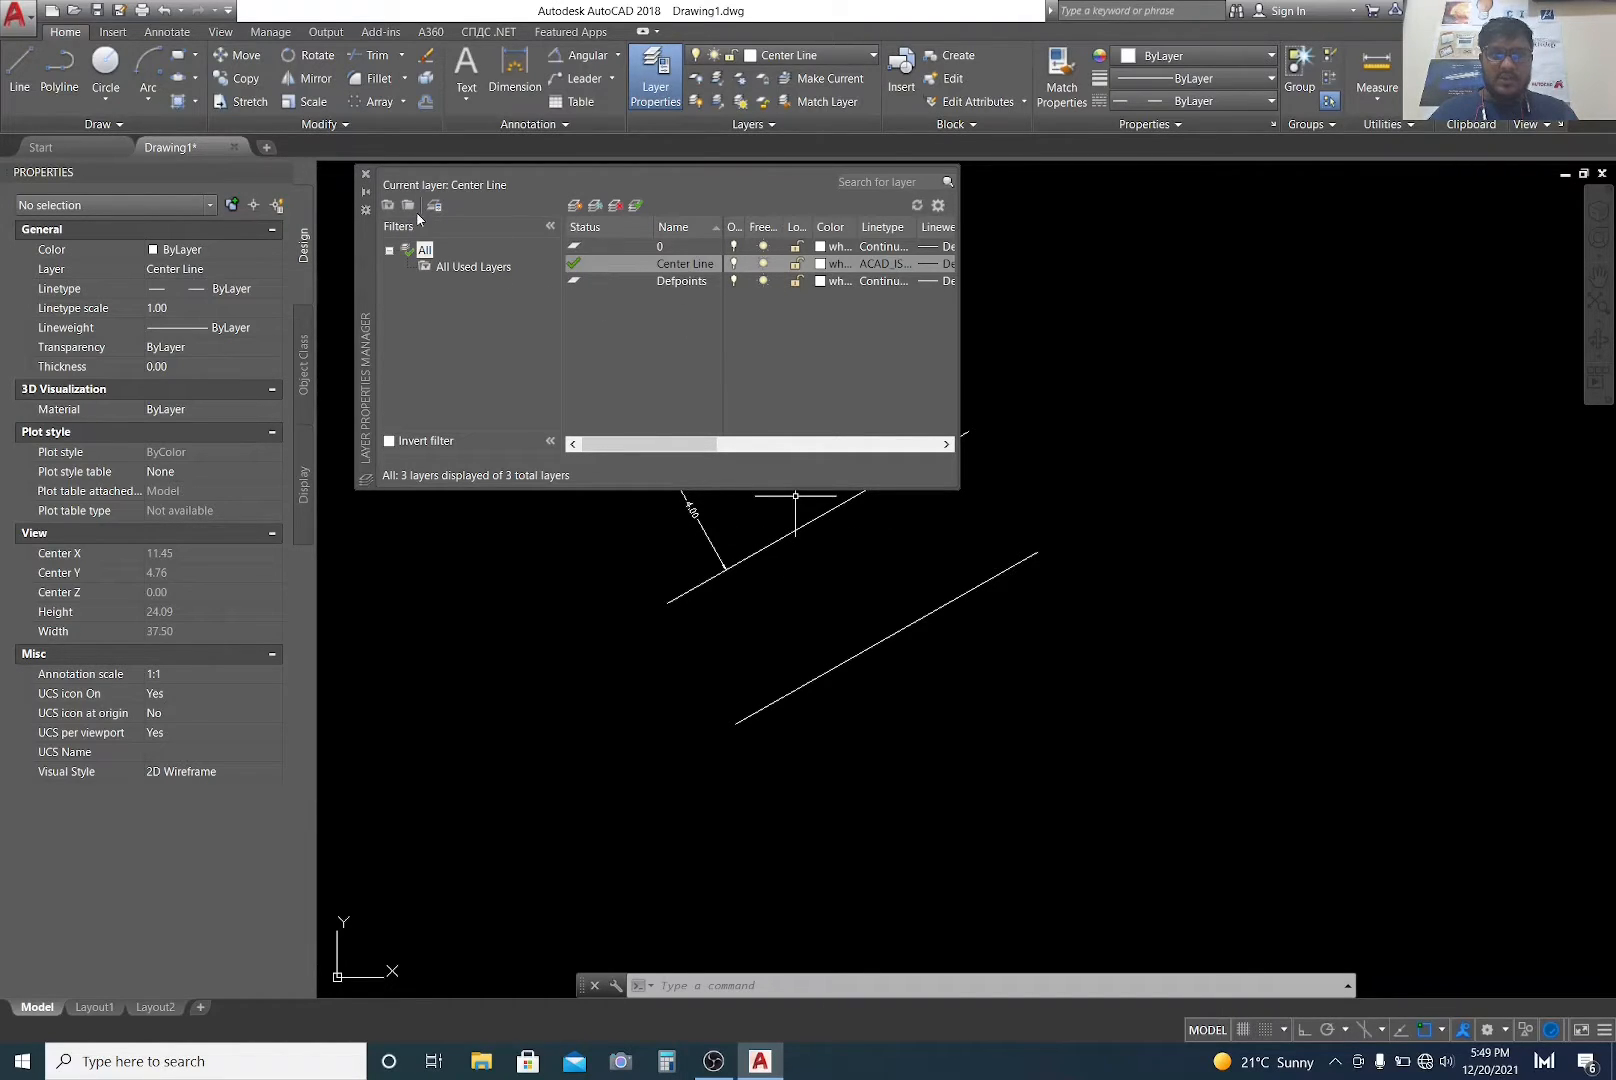
left_click(366, 178)
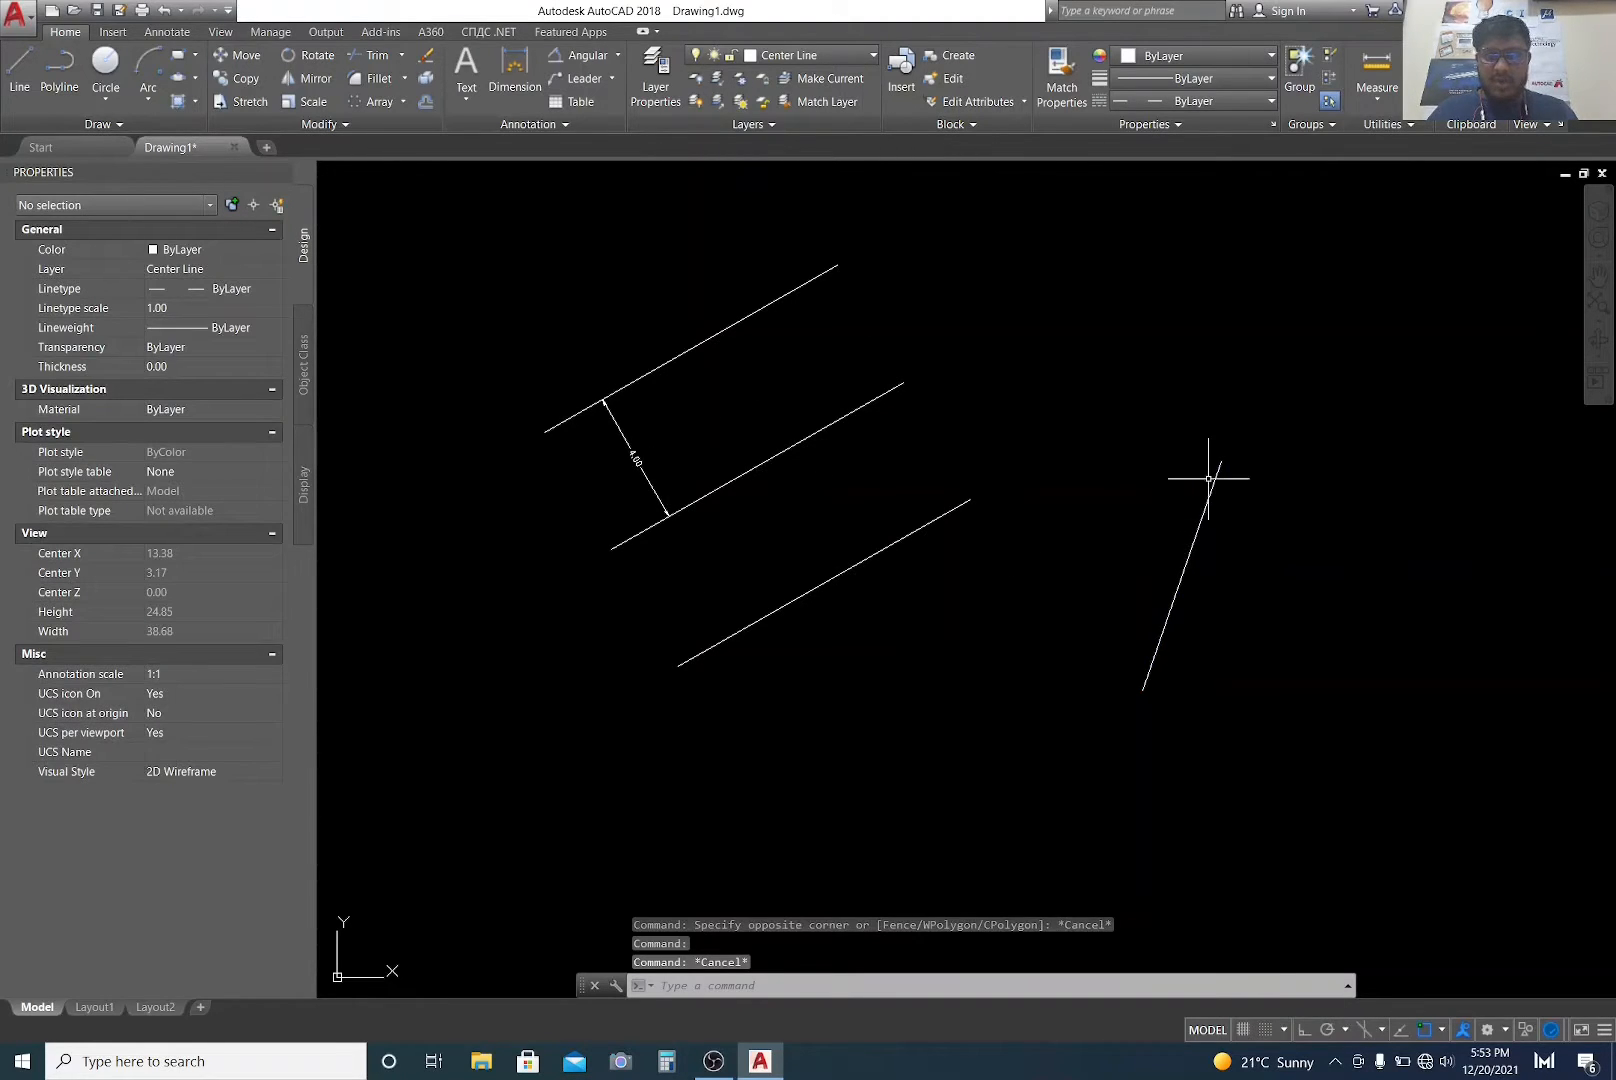
left_click(1220, 531)
left_click(1228, 531)
key("Escape")
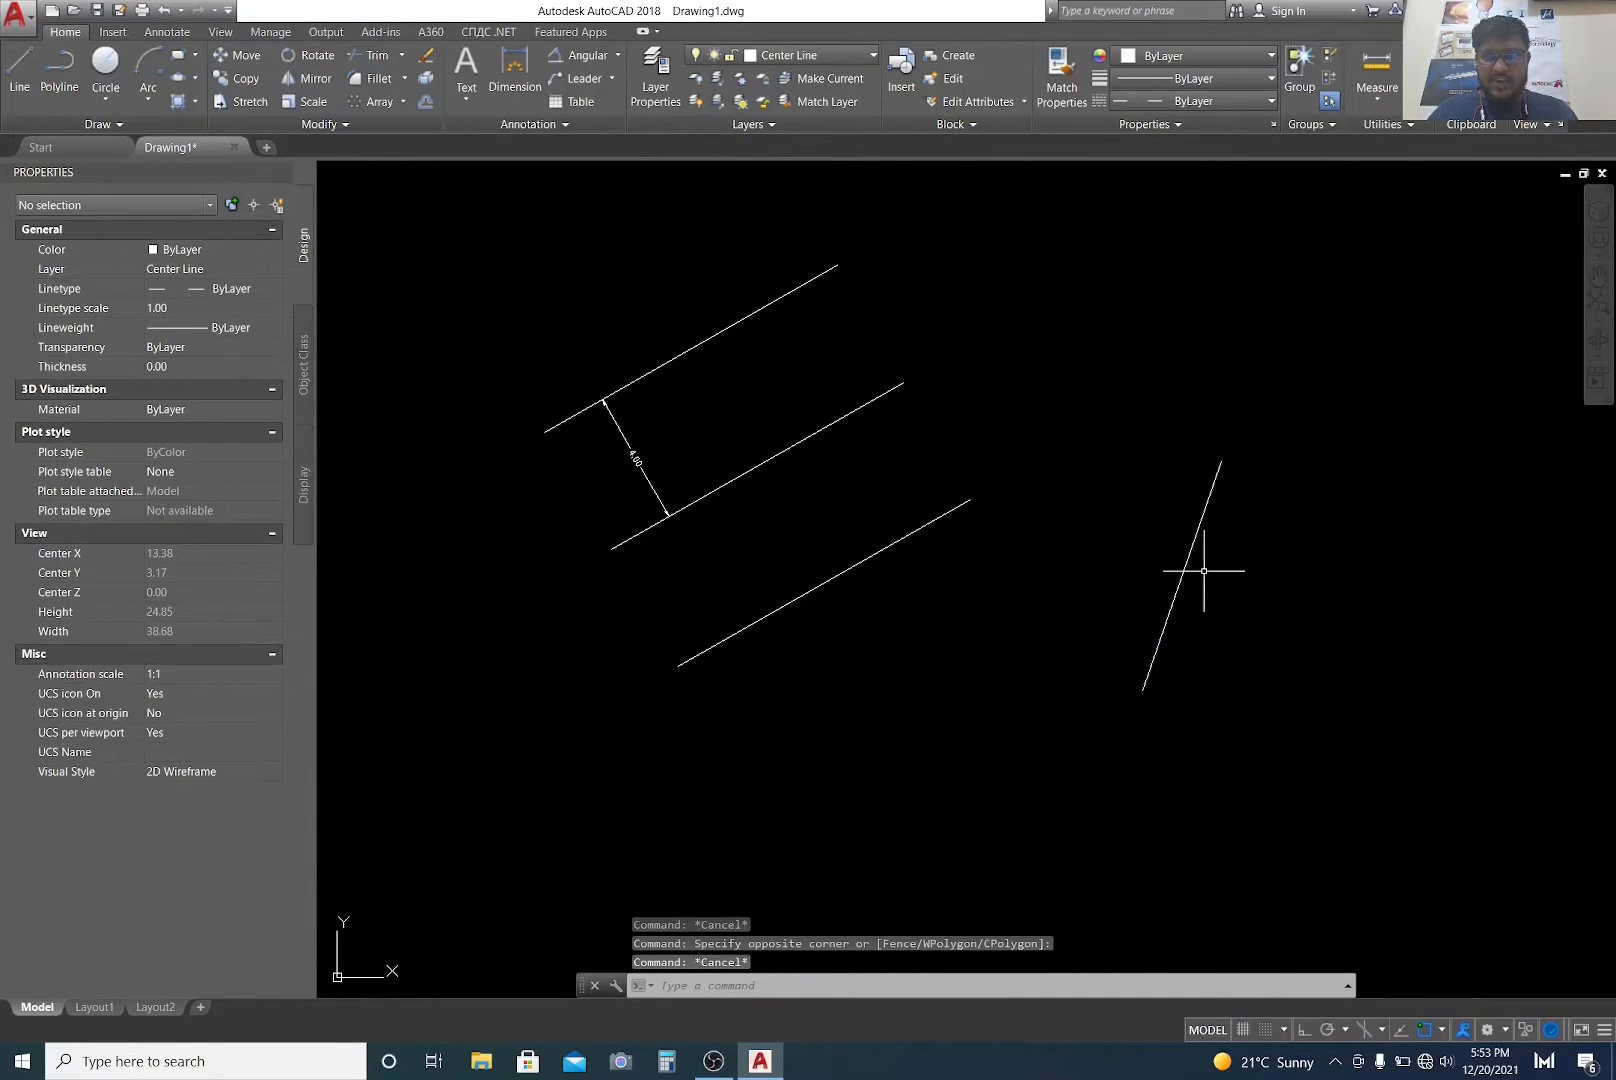
middle_click_drag(1212, 556, 1208, 554)
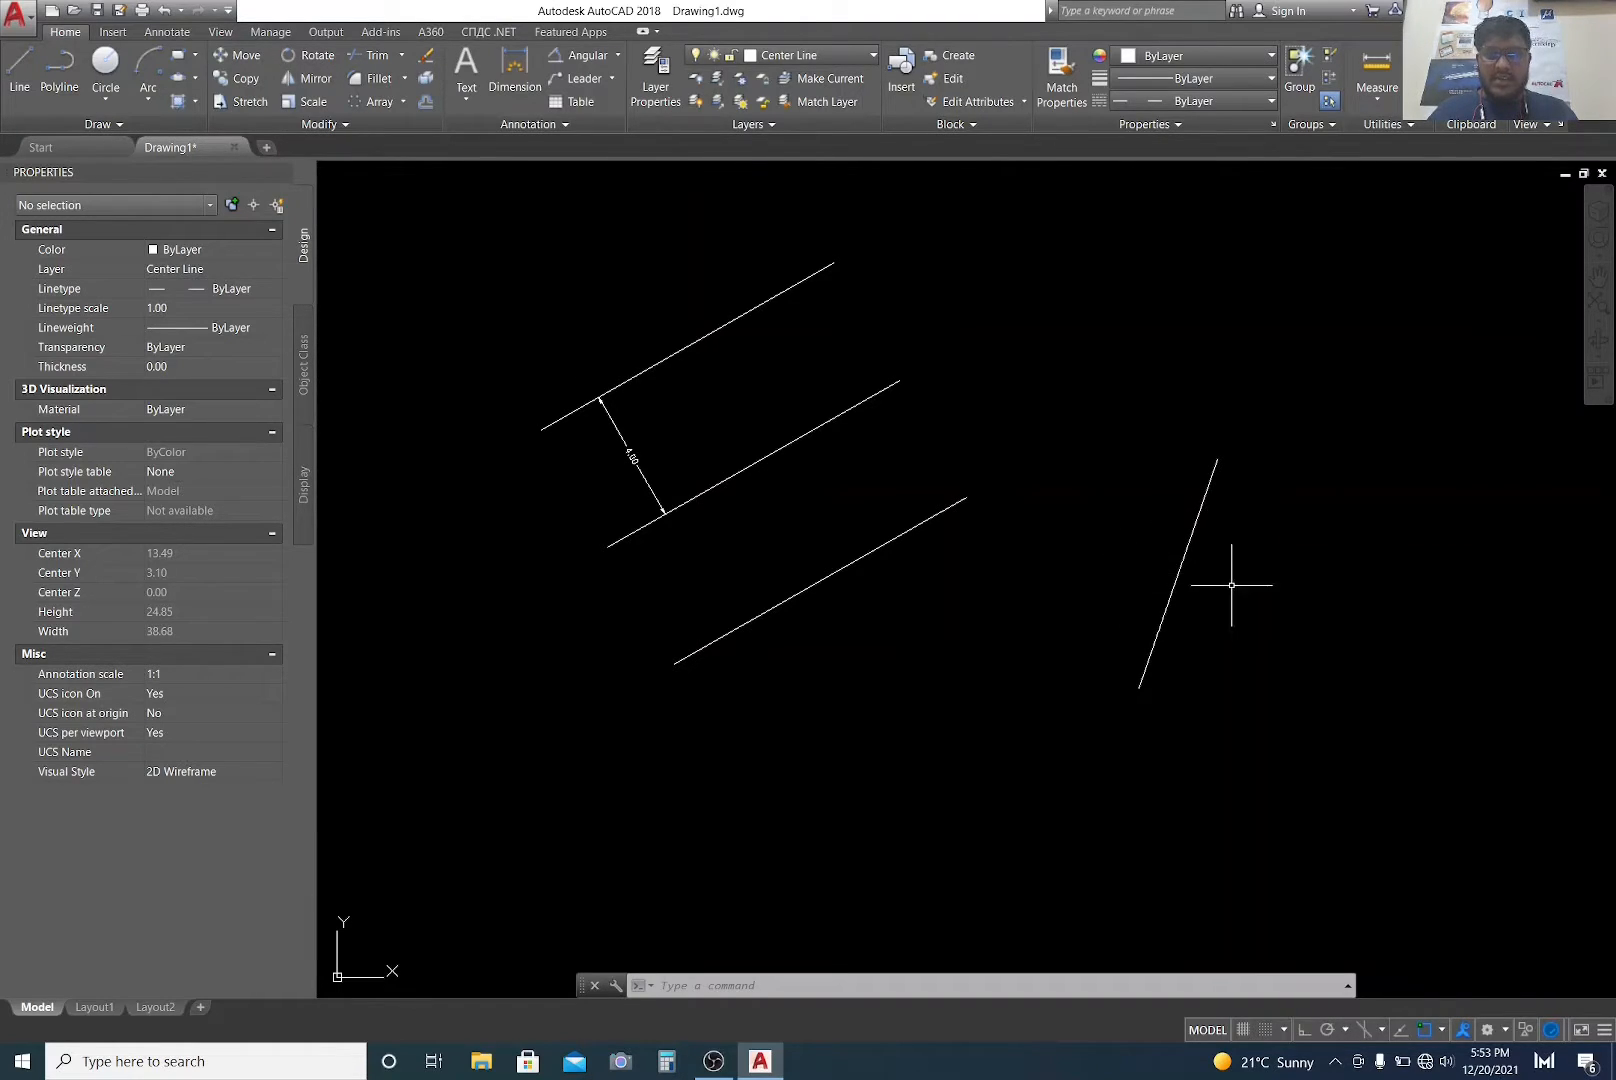
middle_click_drag(1186, 551, 1207, 594)
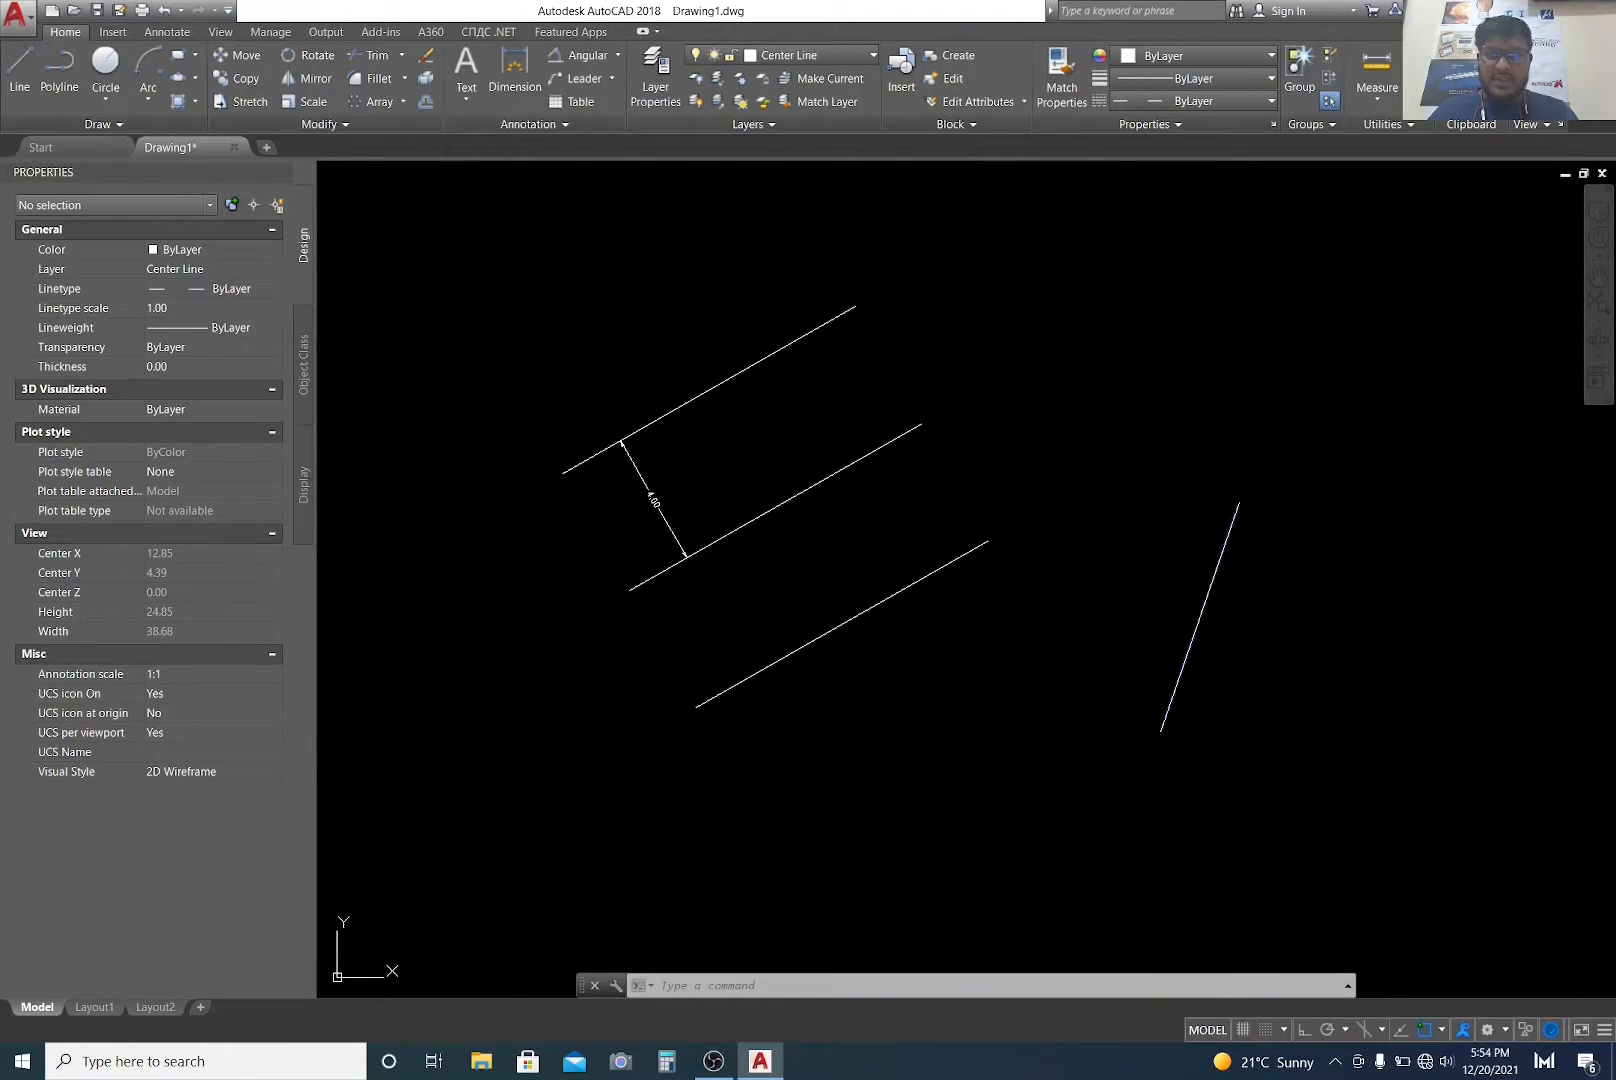
Step: Set the linetype scale of the separate steep line beside the parallel lines to 0.05 and clear the selection
left_click(1200, 612)
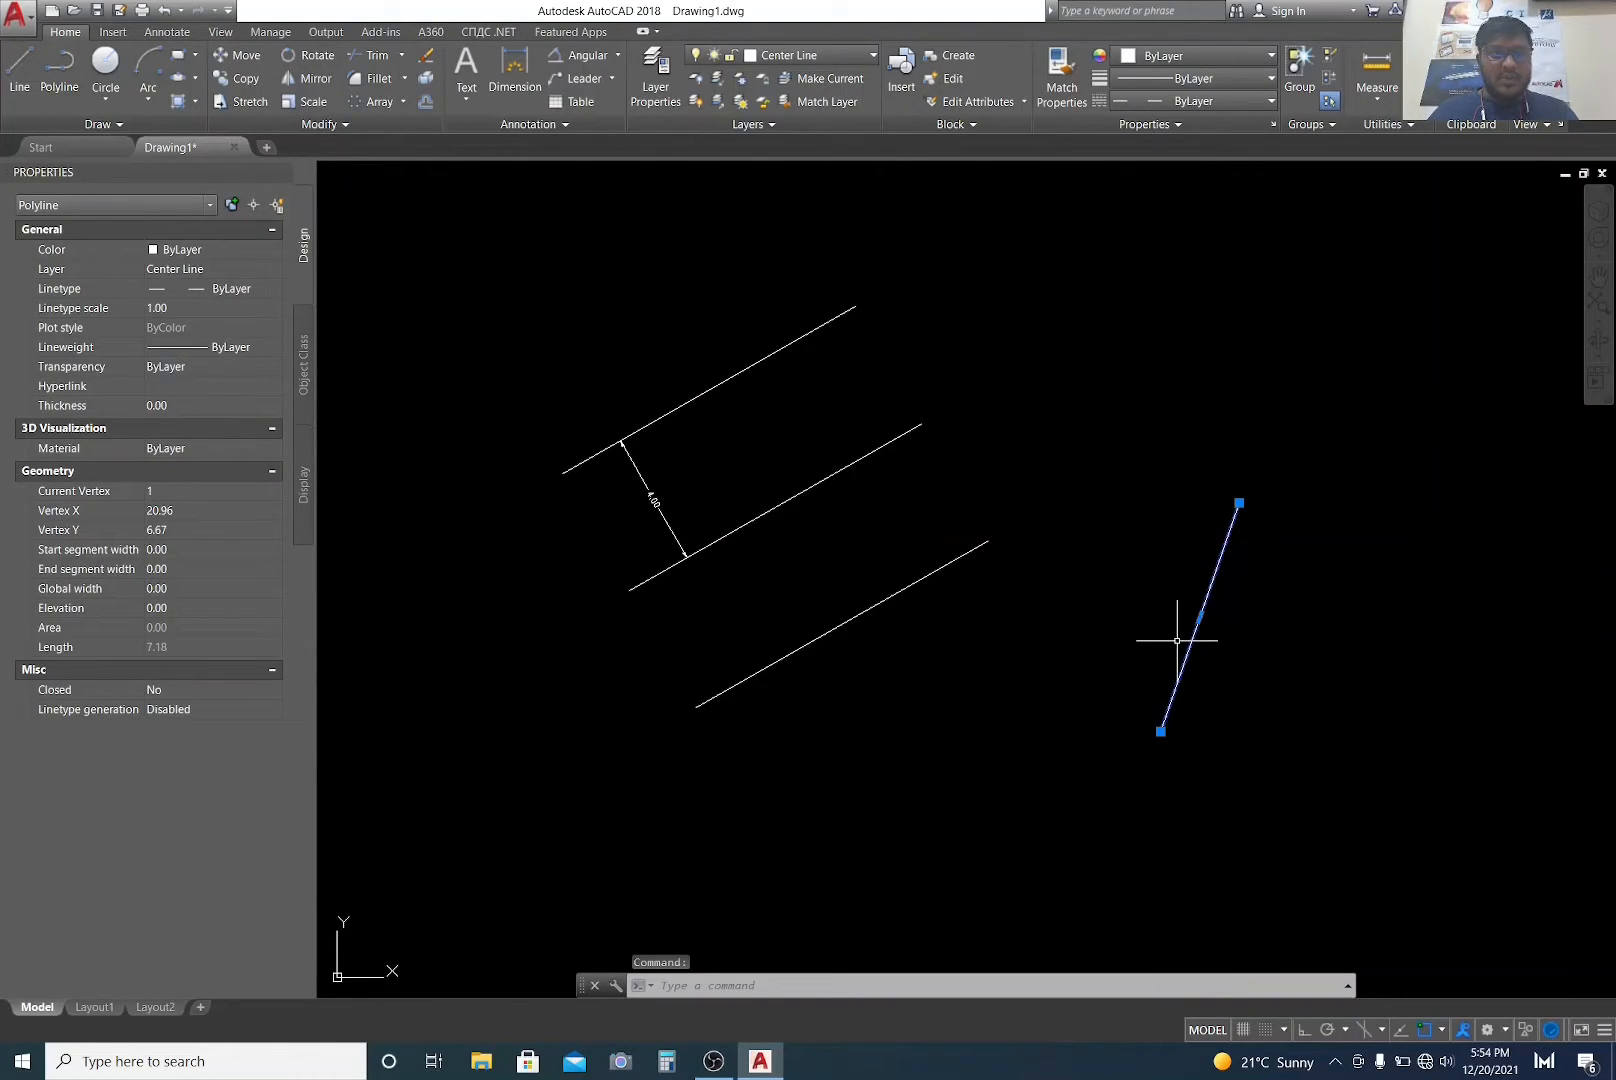
left_click(170, 308)
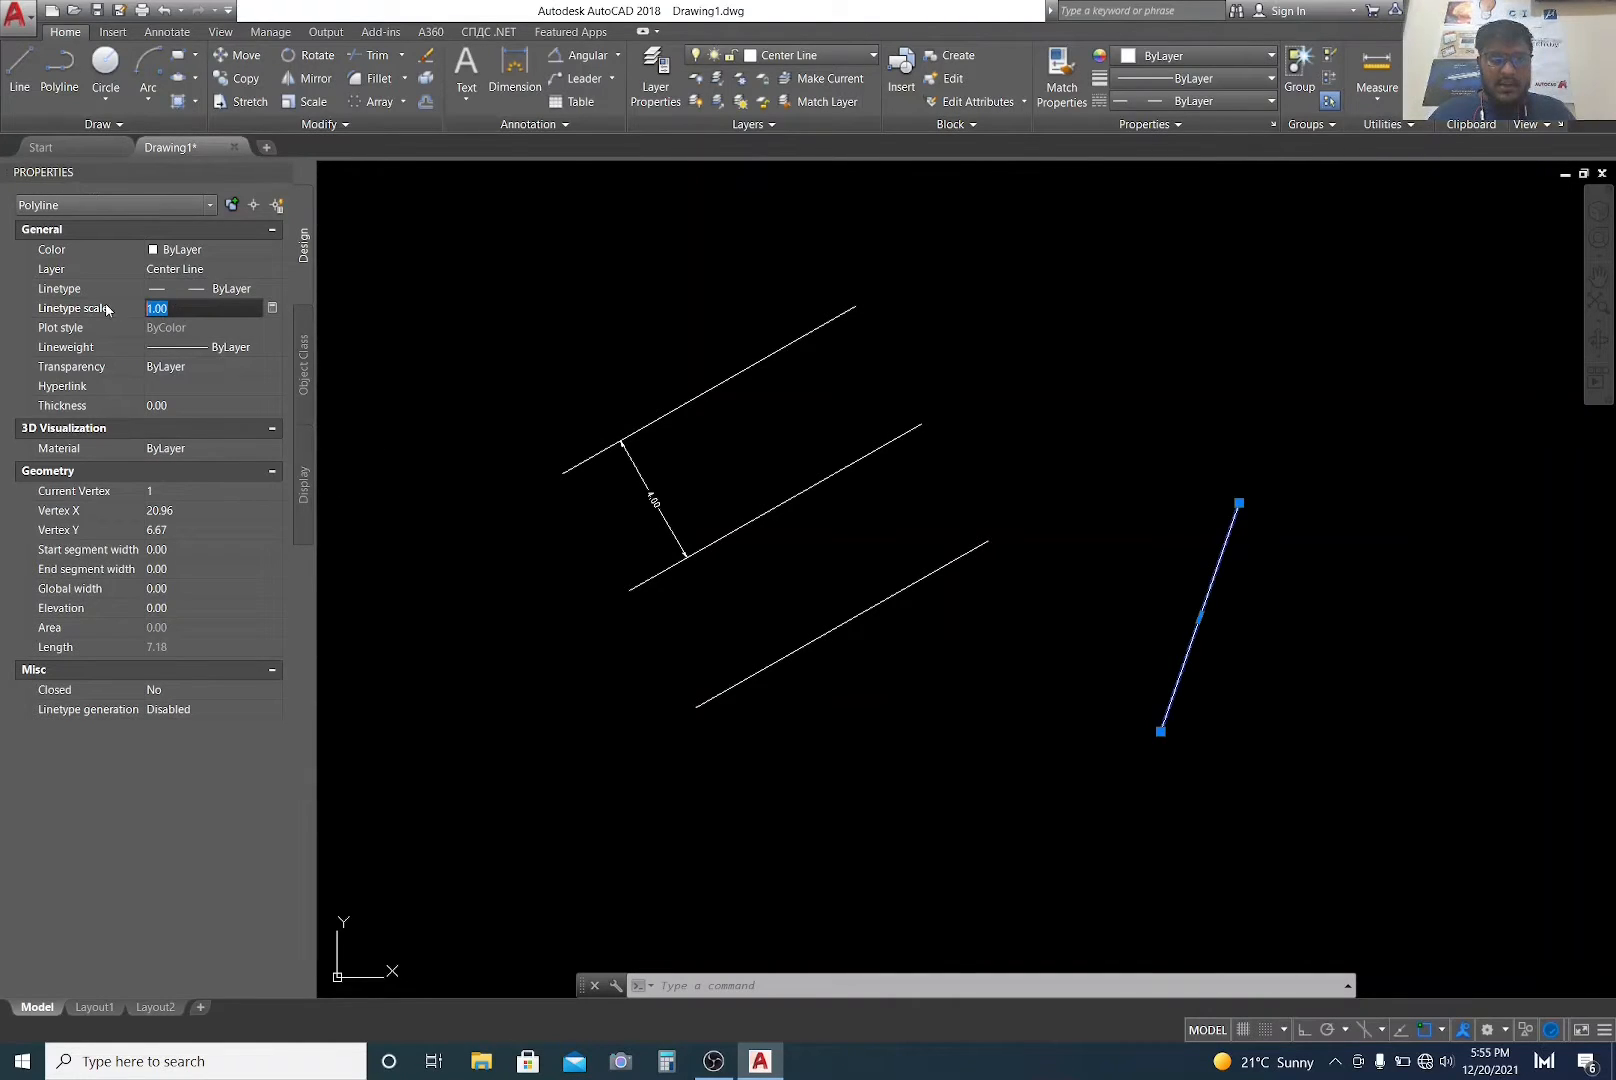
left_click(165, 310)
left_click_drag(176, 310, 141, 314)
type(".")
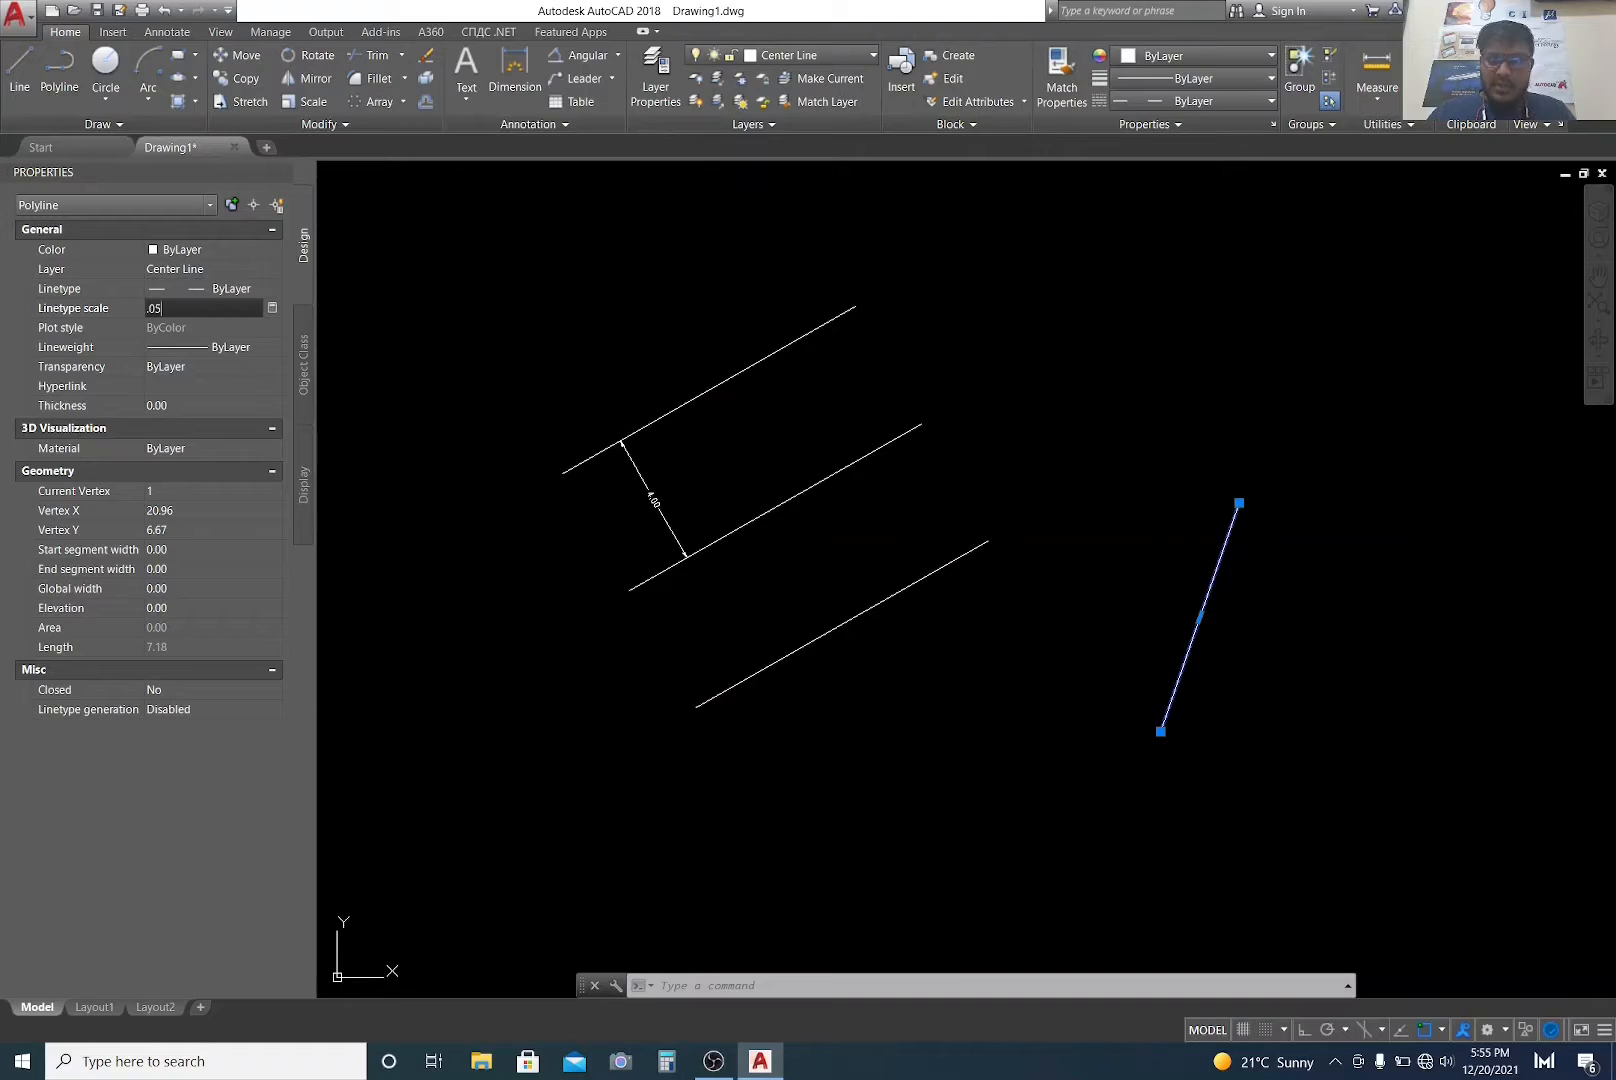
type("05")
key("Return")
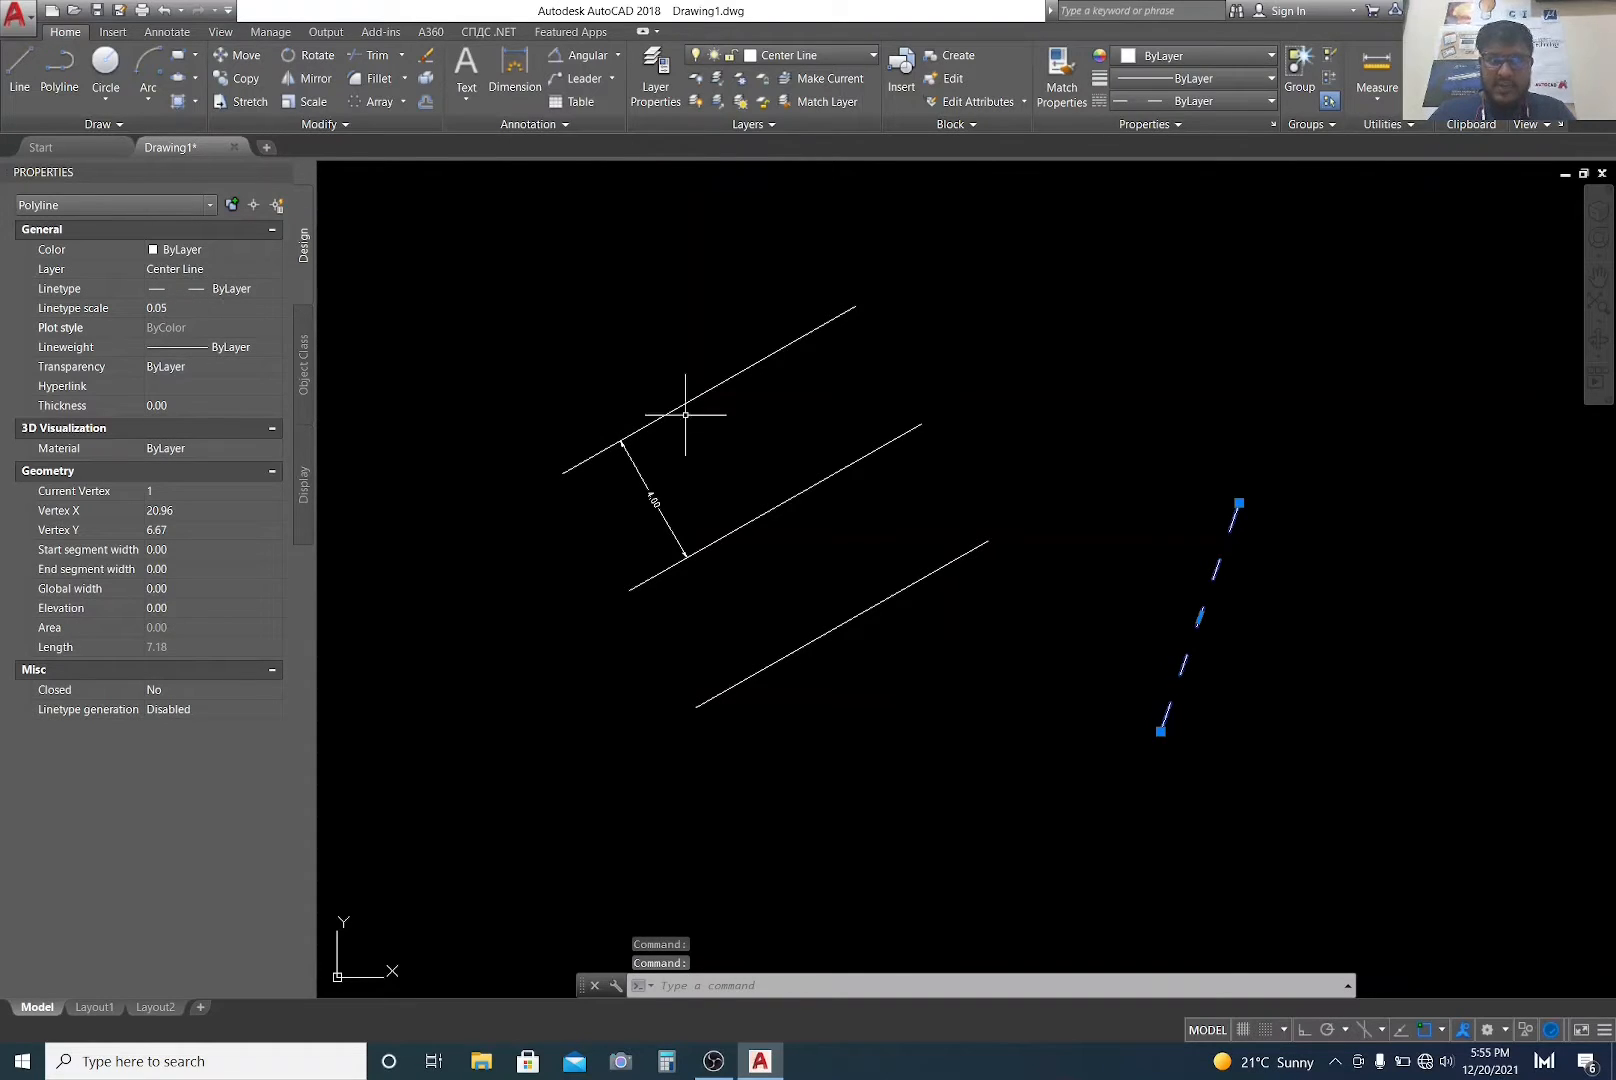
key("Escape")
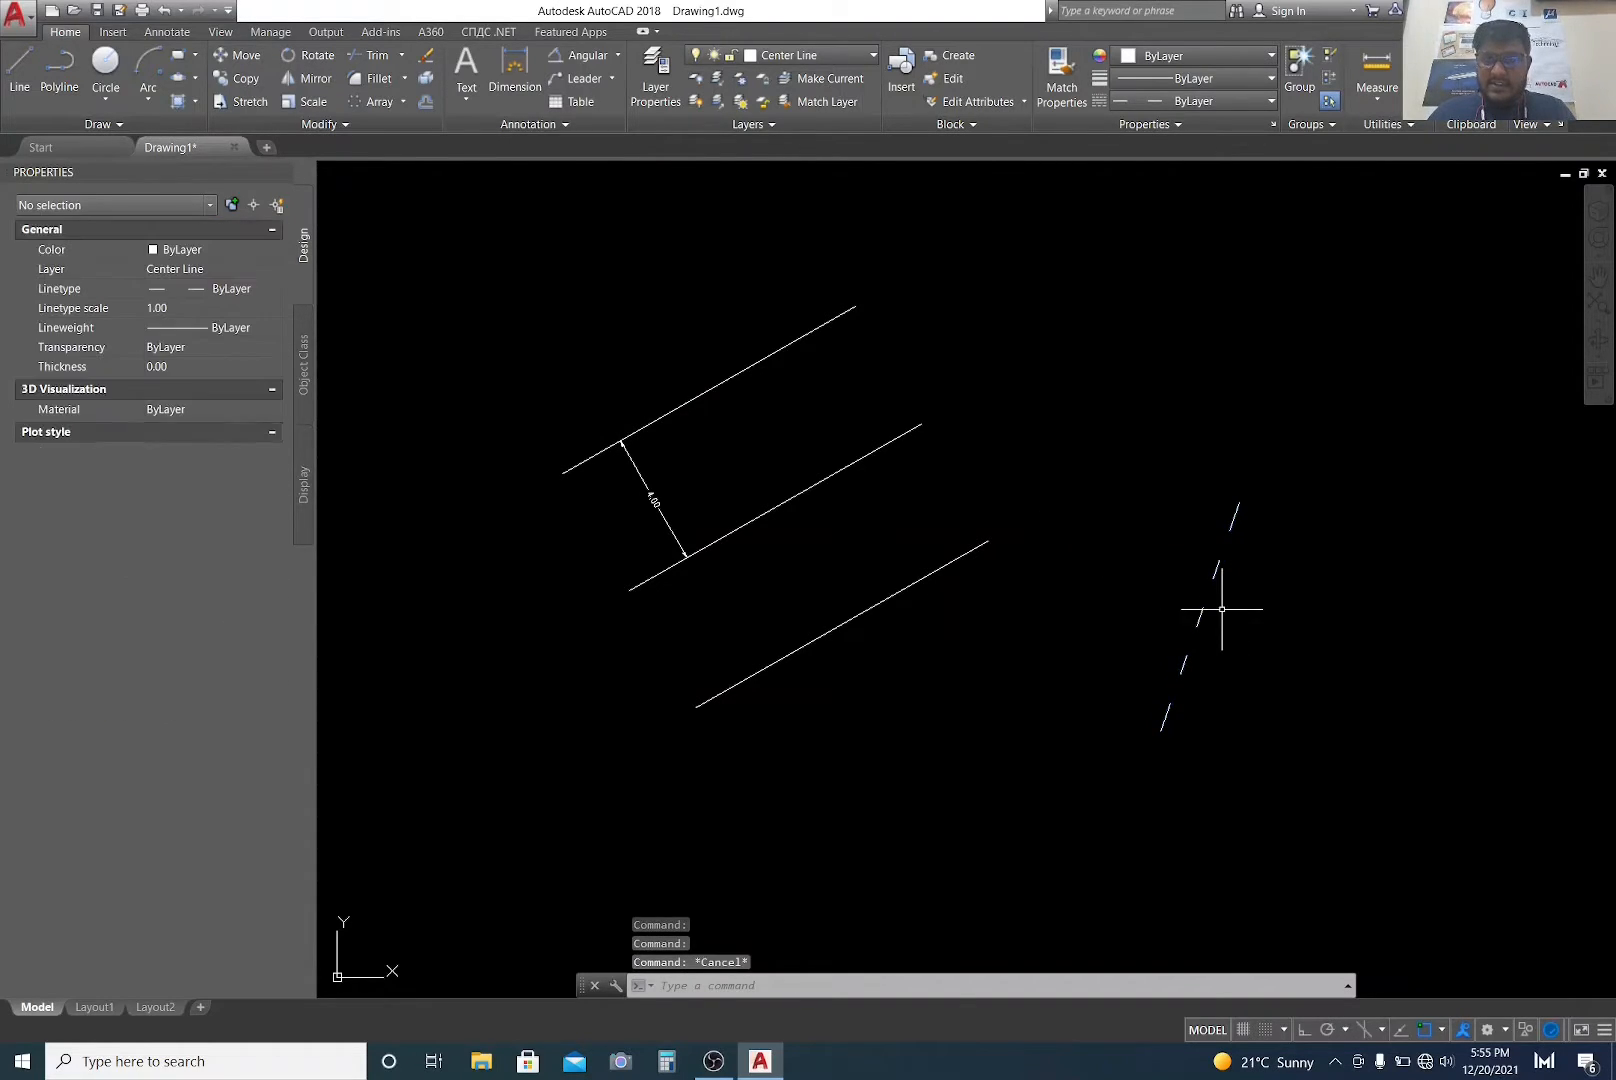
scroll(1239, 603, "up", 2)
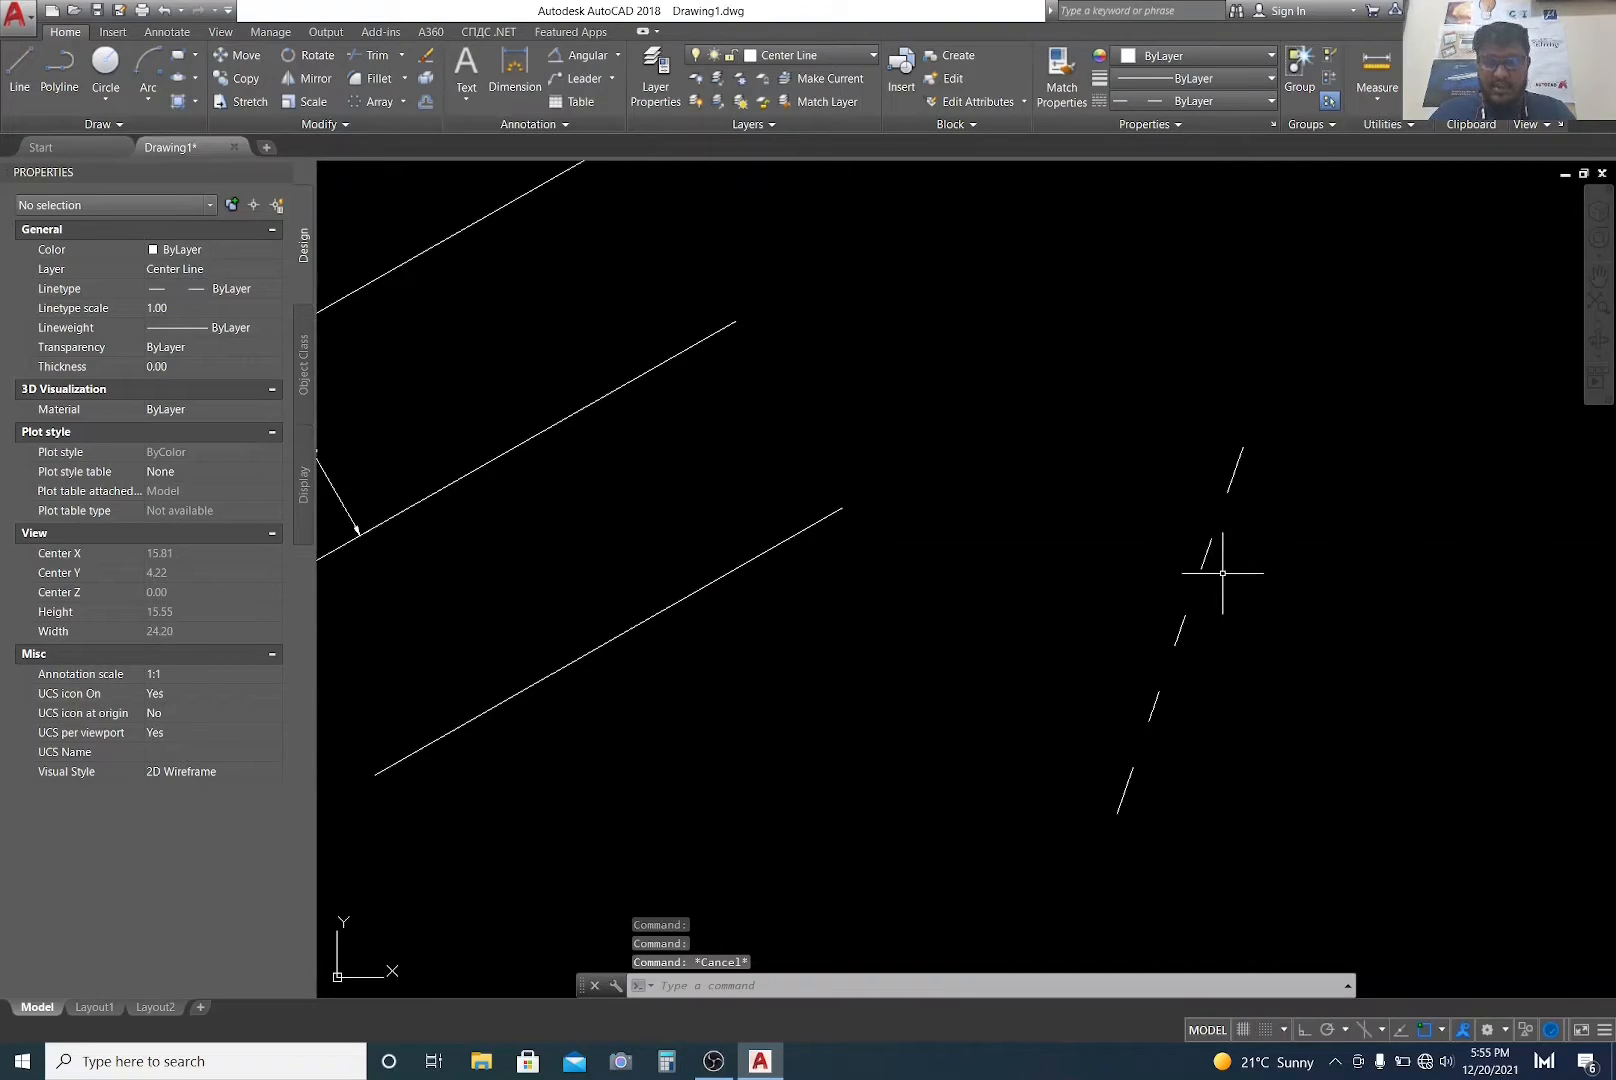
scroll(1226, 570, "down", 2)
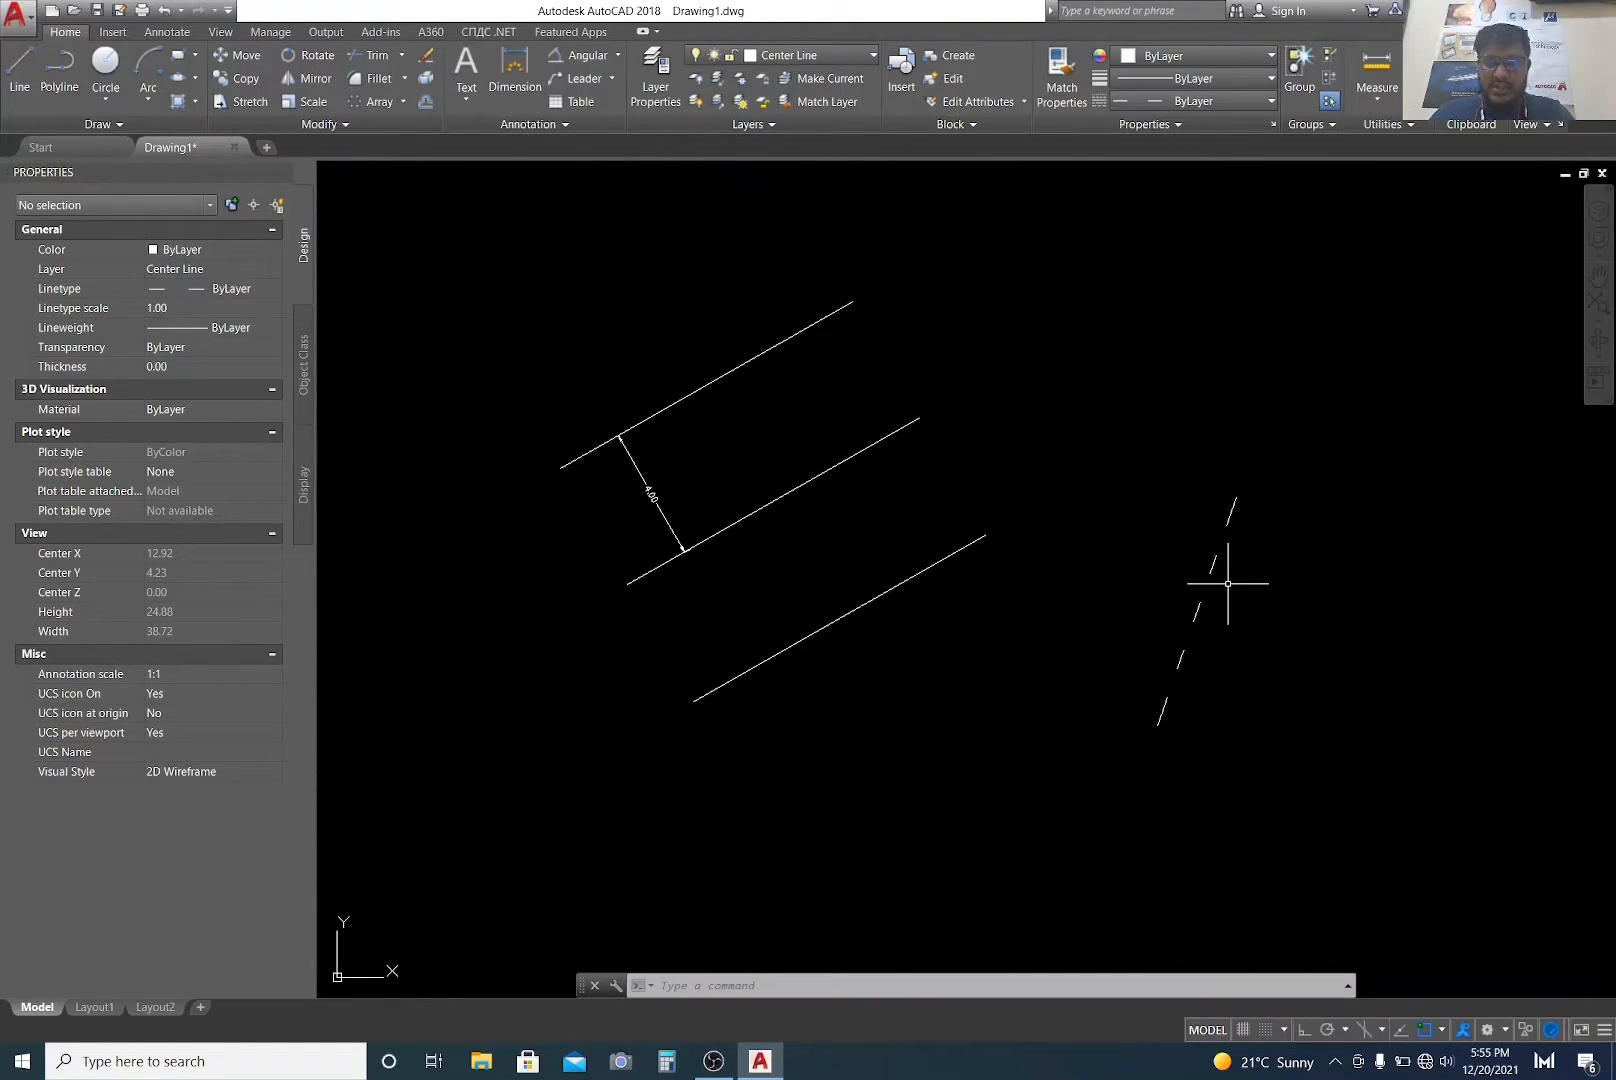
Step: Try matching the separate dashed line's properties onto the middle parallel line, and undo the match
type("MA")
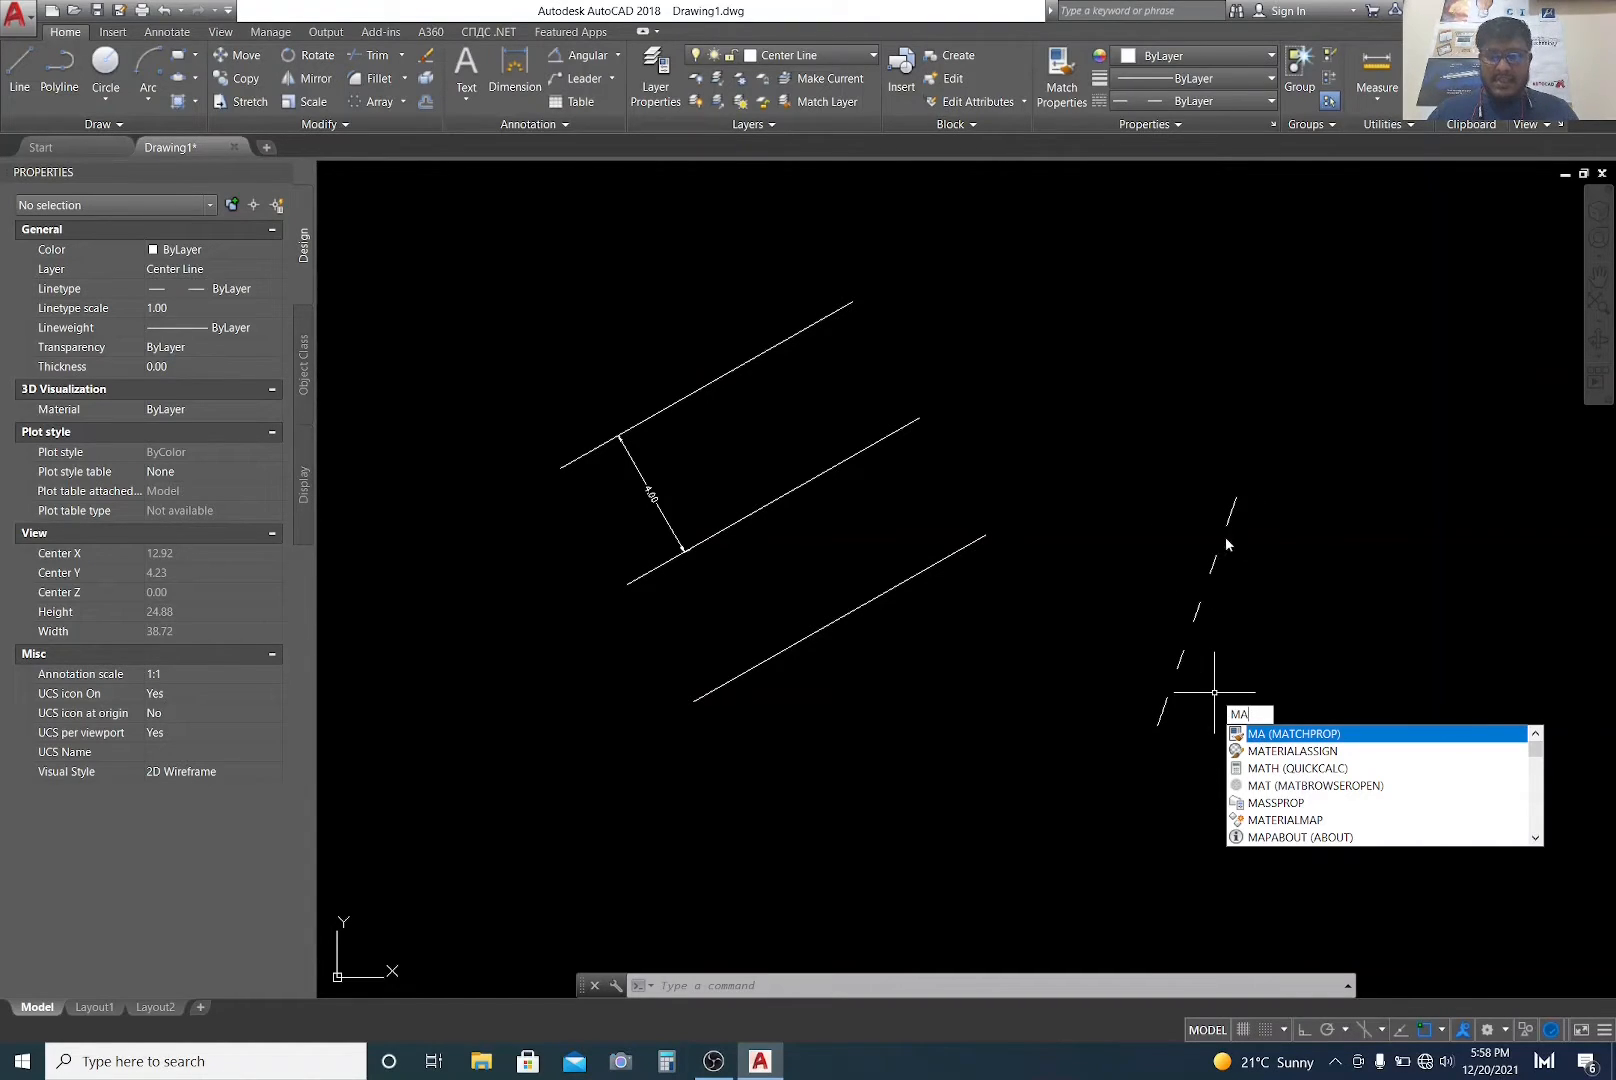
key("Return")
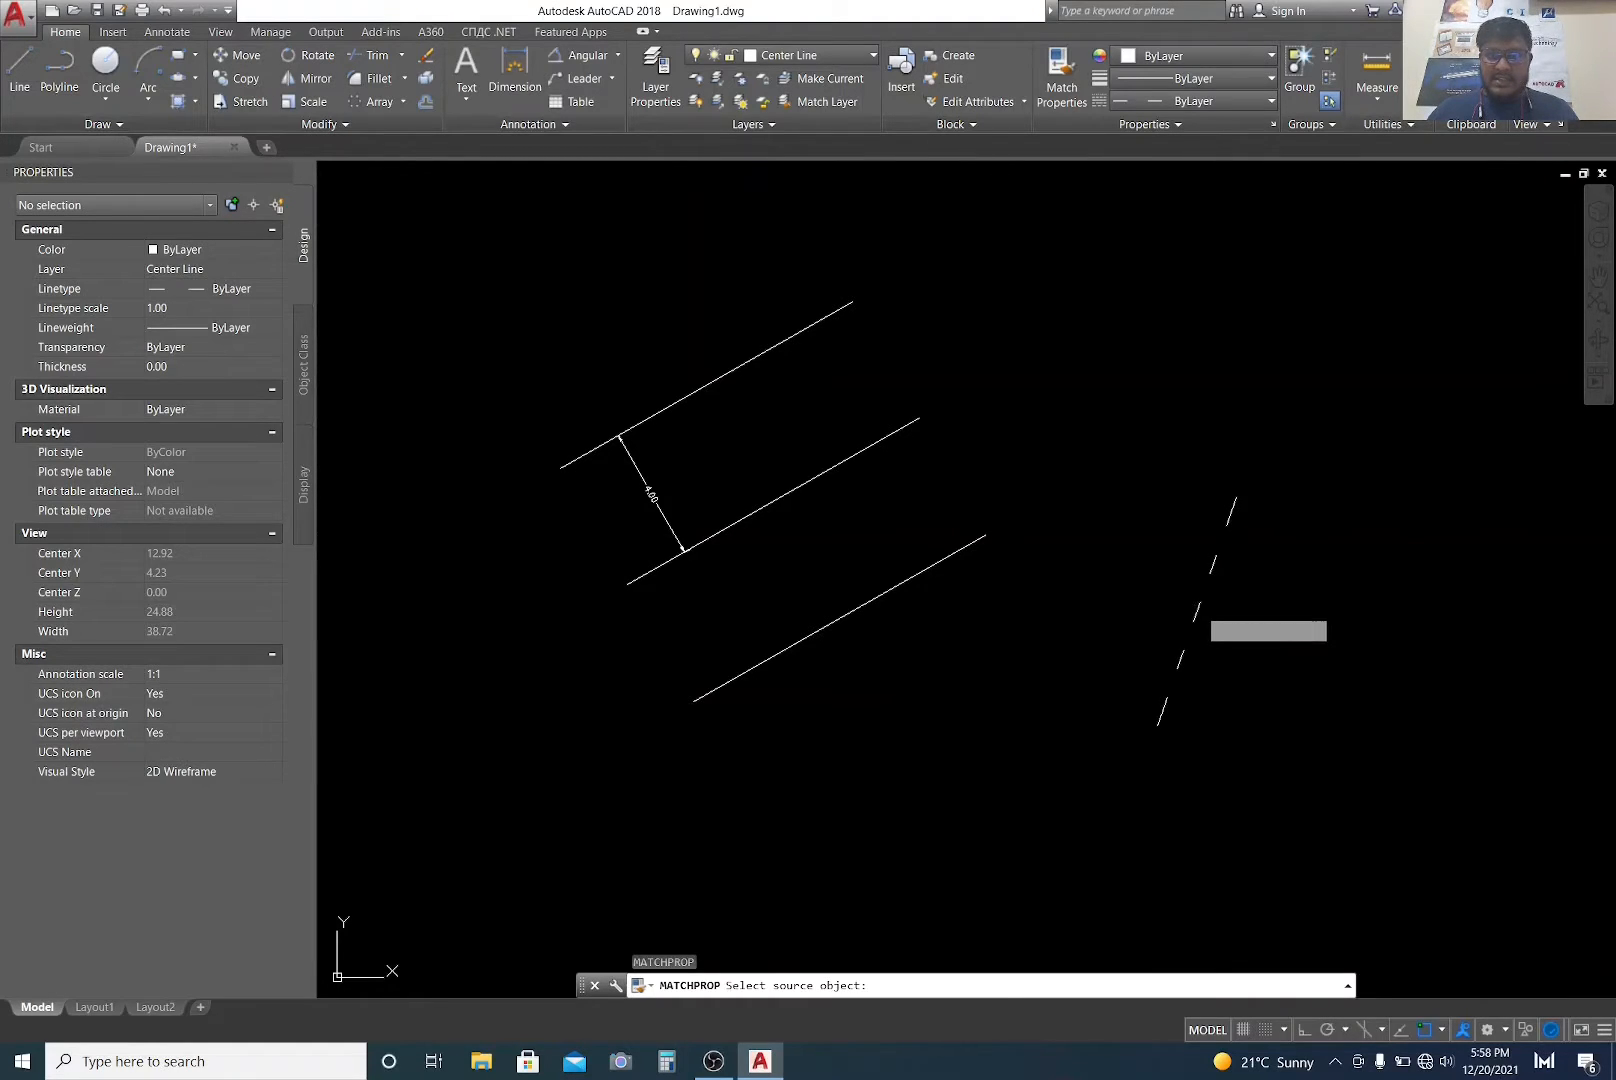
left_click(1203, 616)
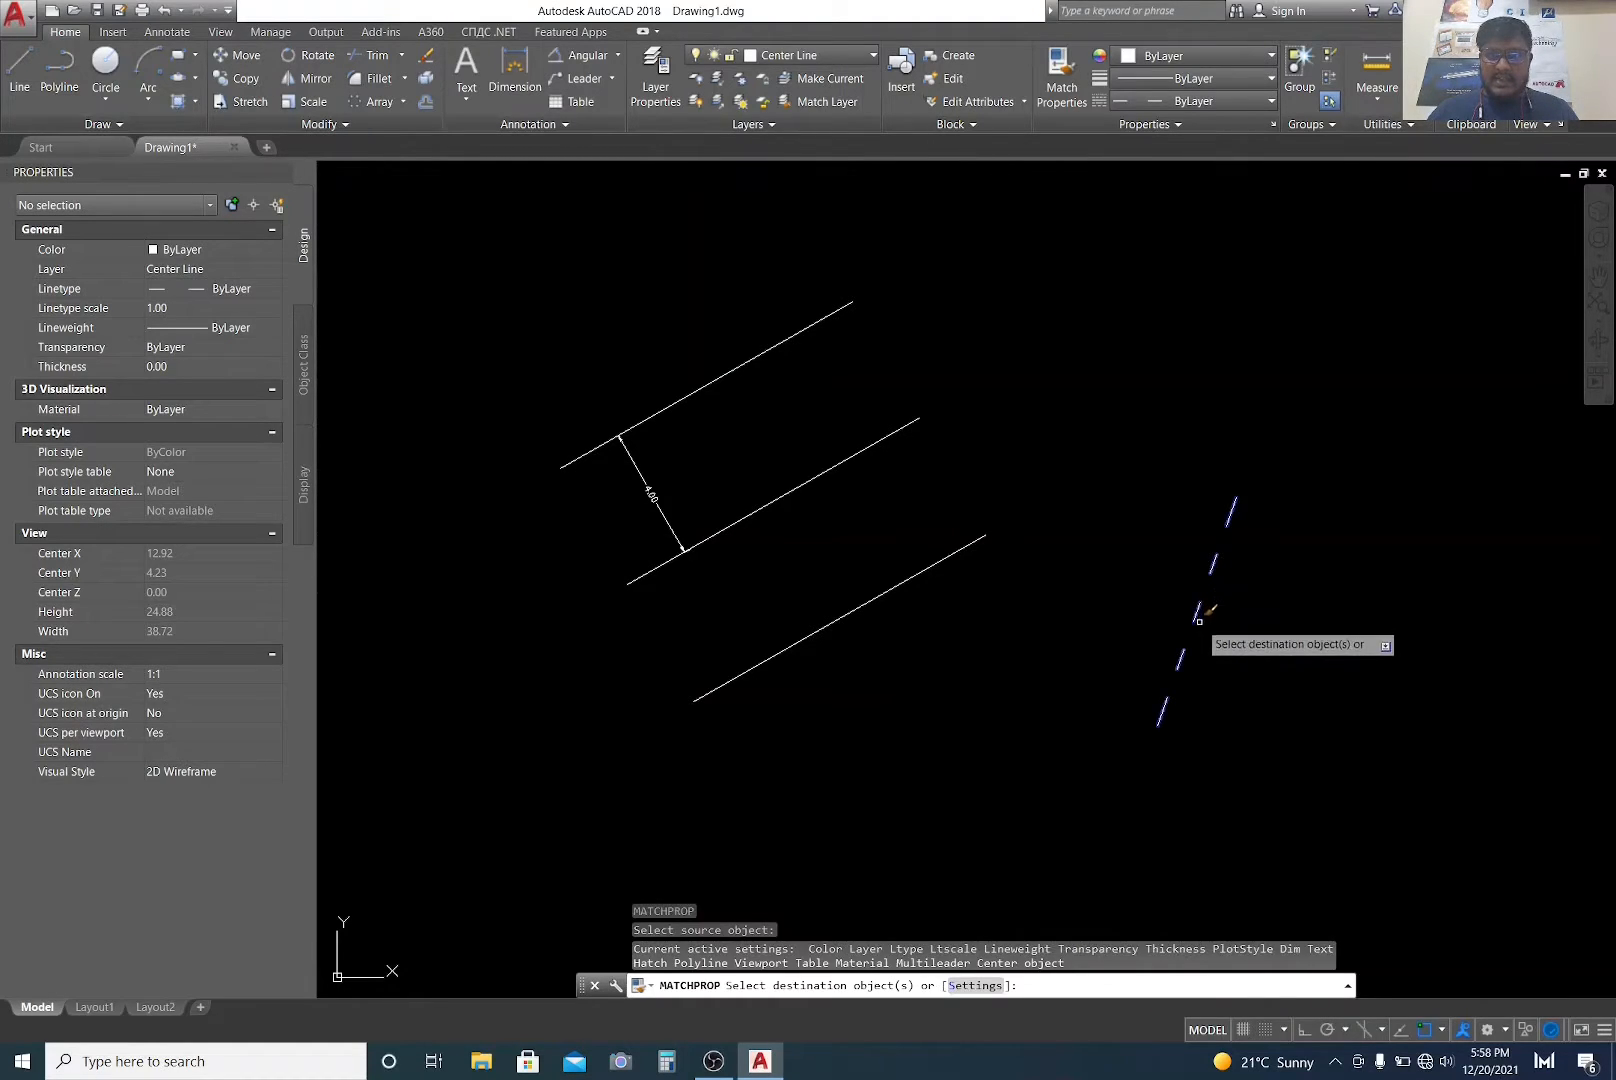
left_click(826, 471)
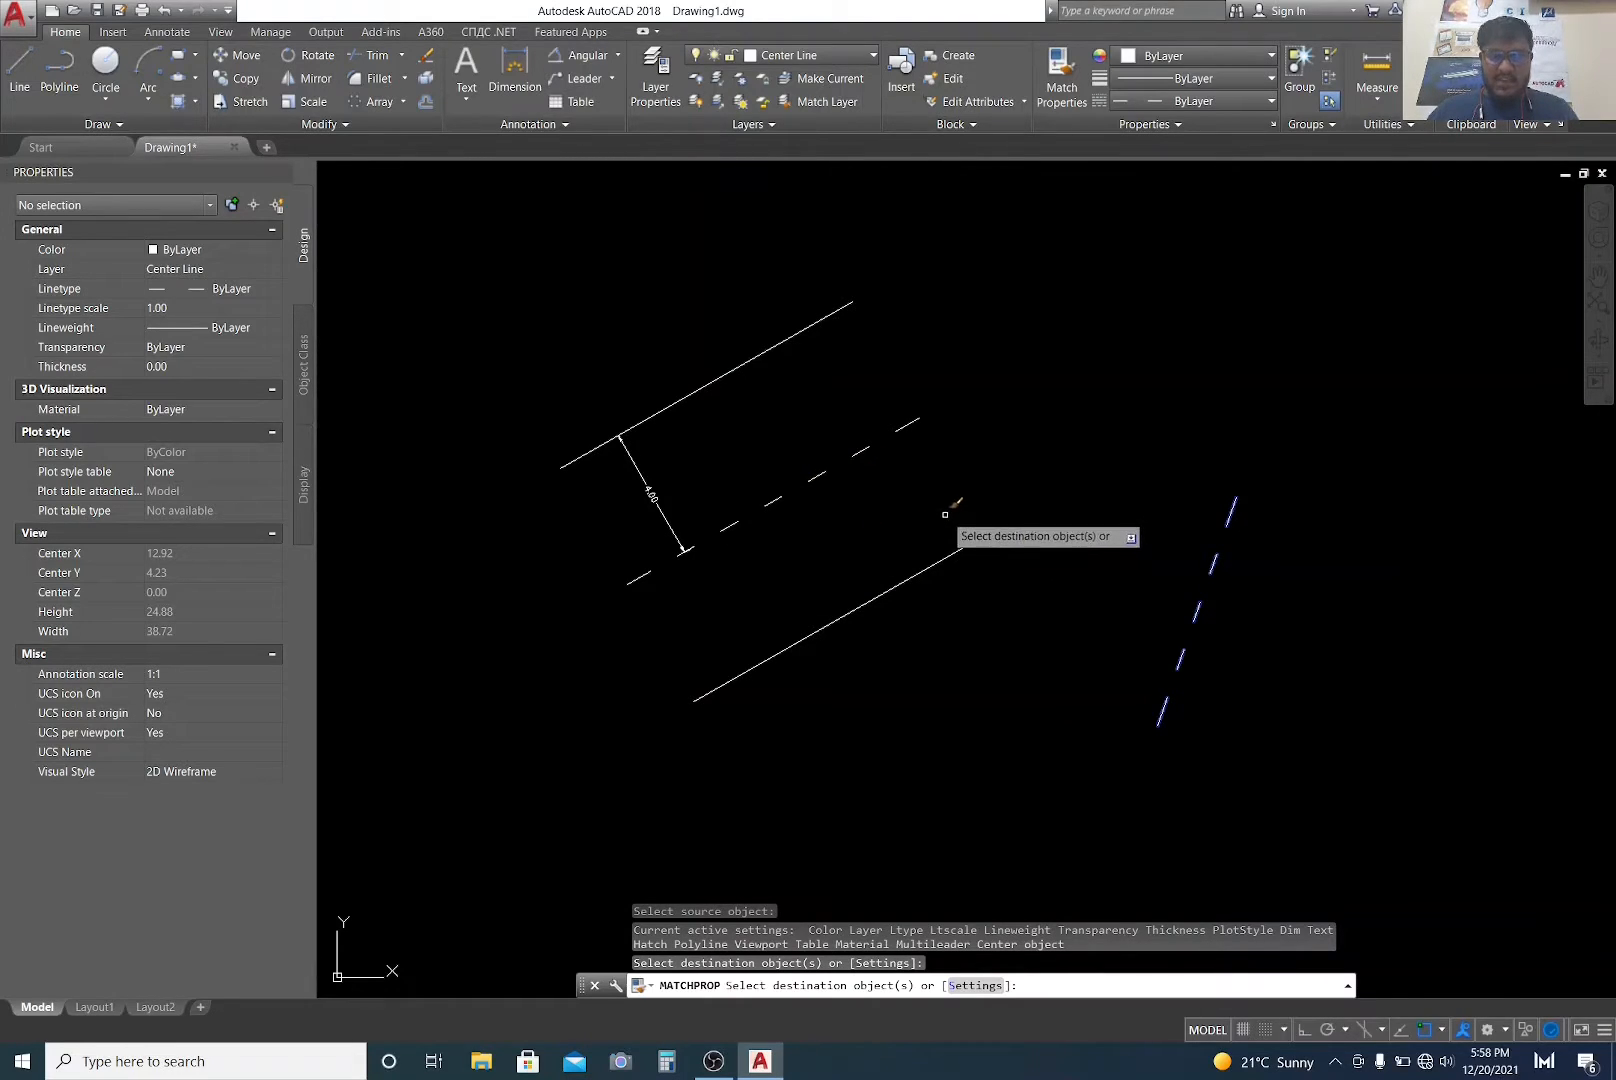
key("Escape")
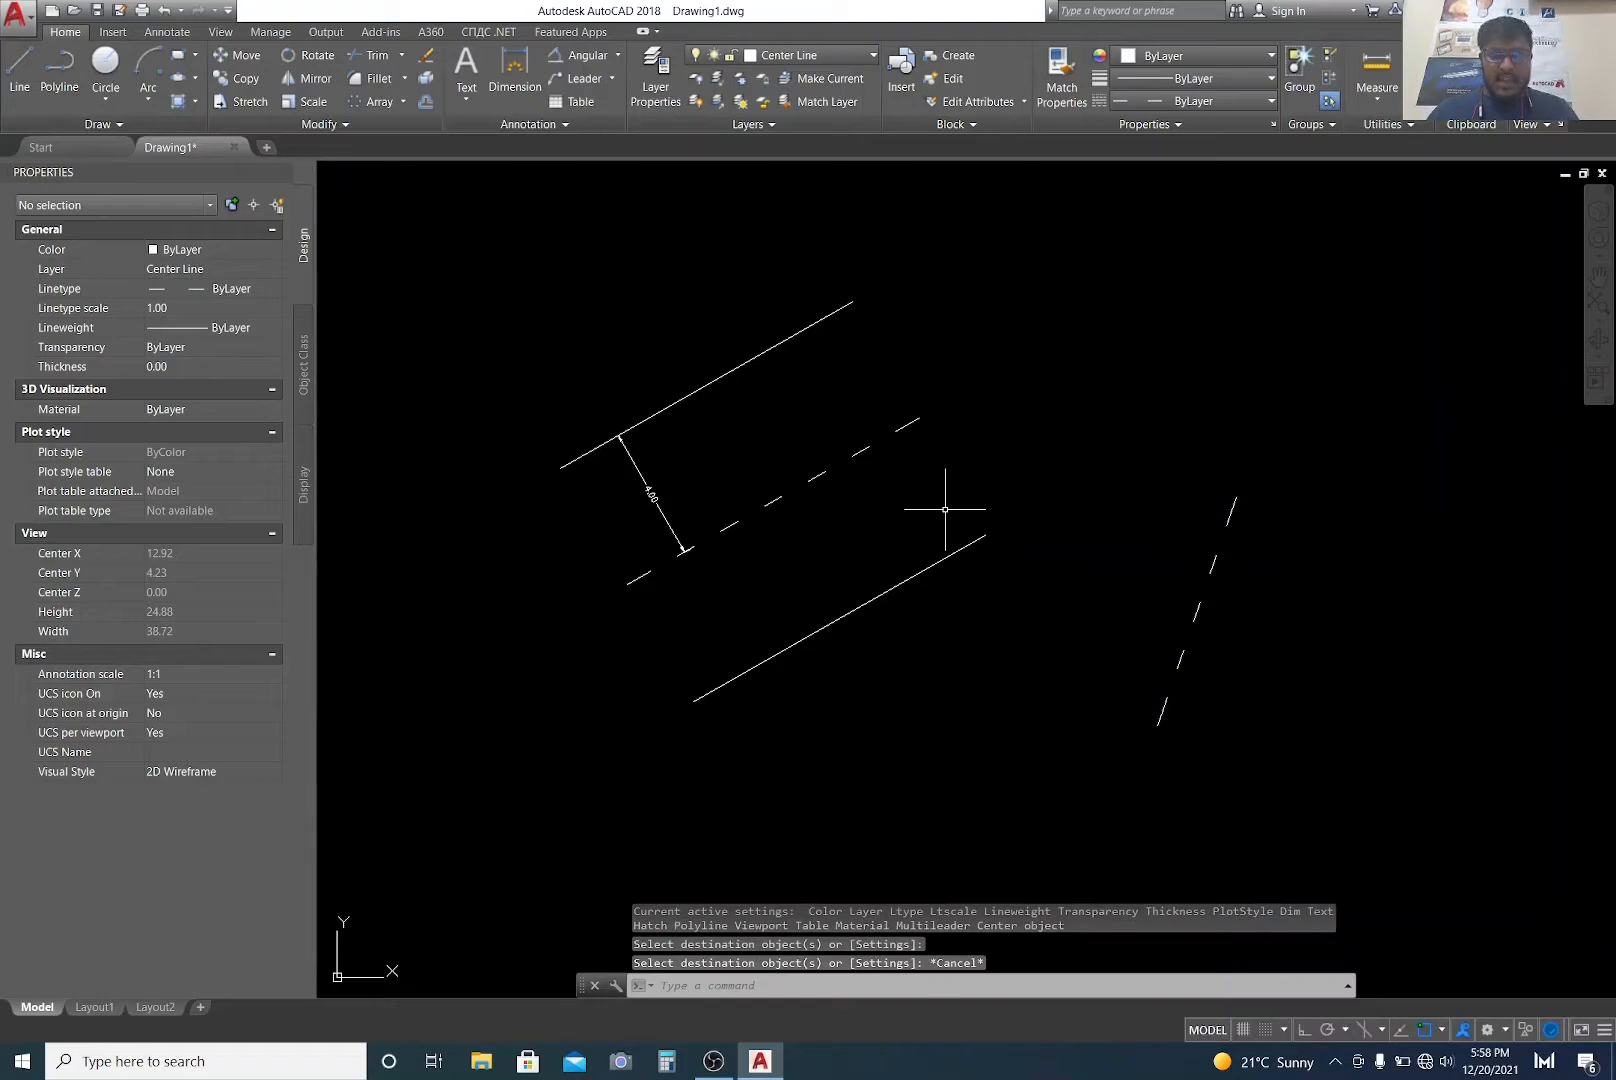
key("ctrl+z")
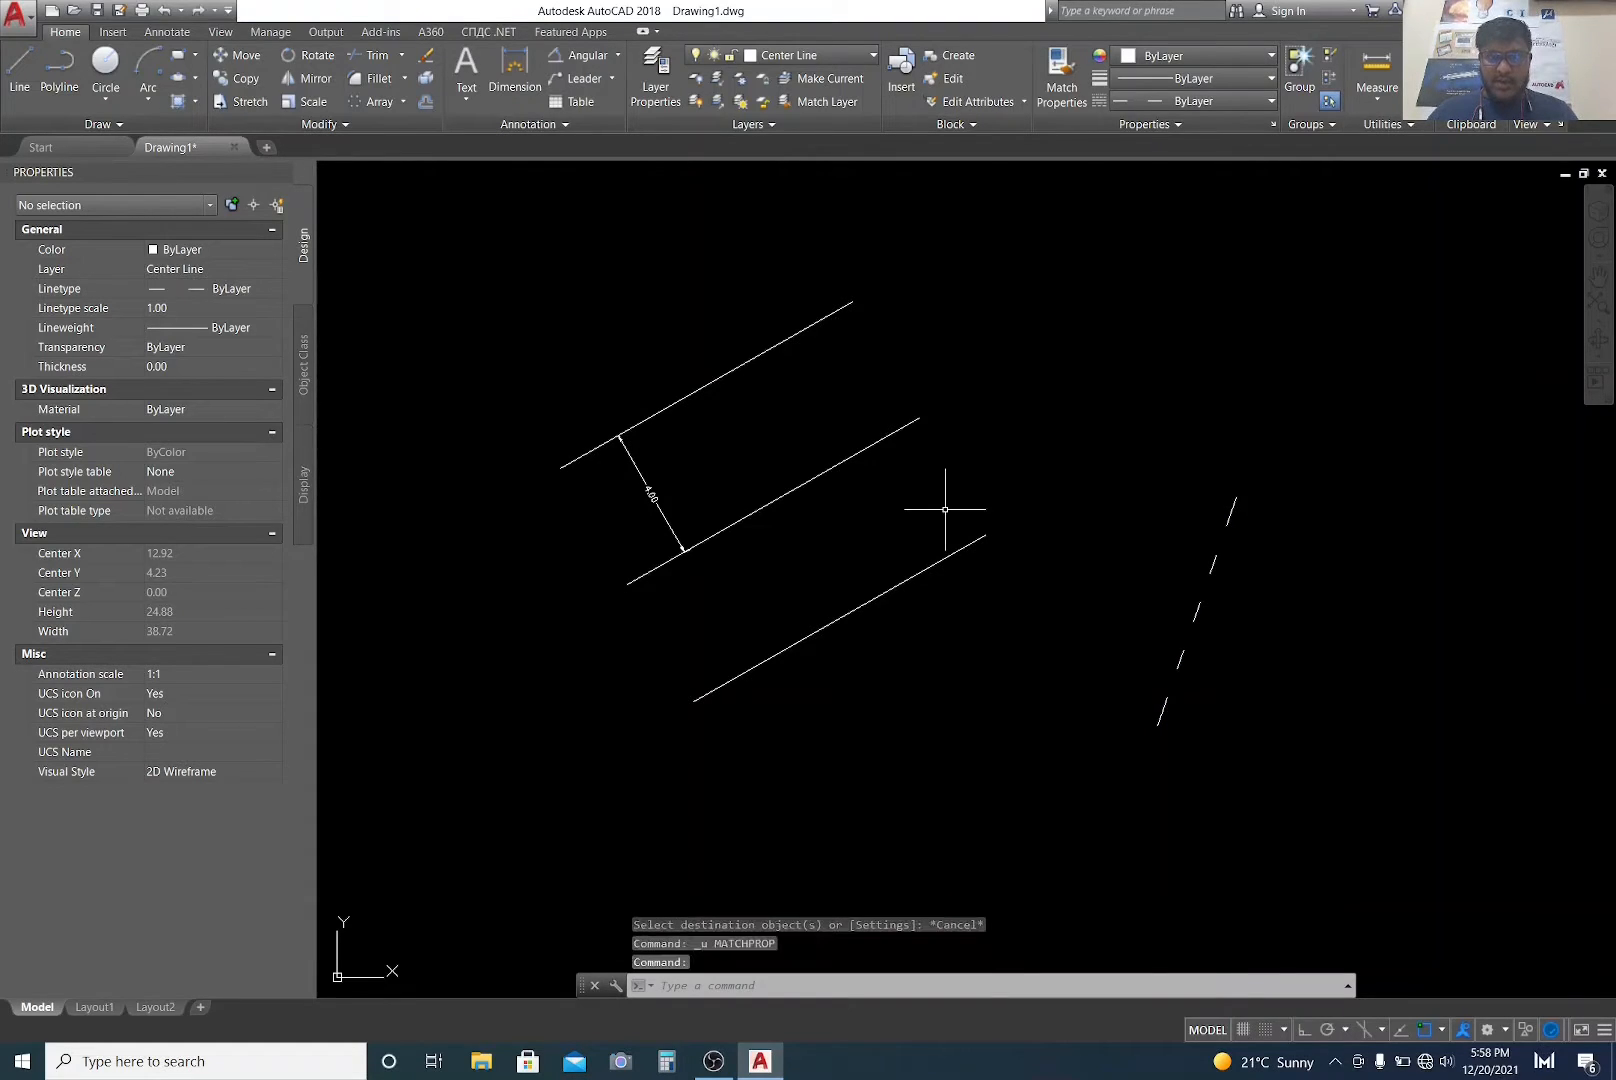
Step: Move the middle parallel line from layer 0 to the Center Line layer
middle_click_drag(877, 481, 905, 530)
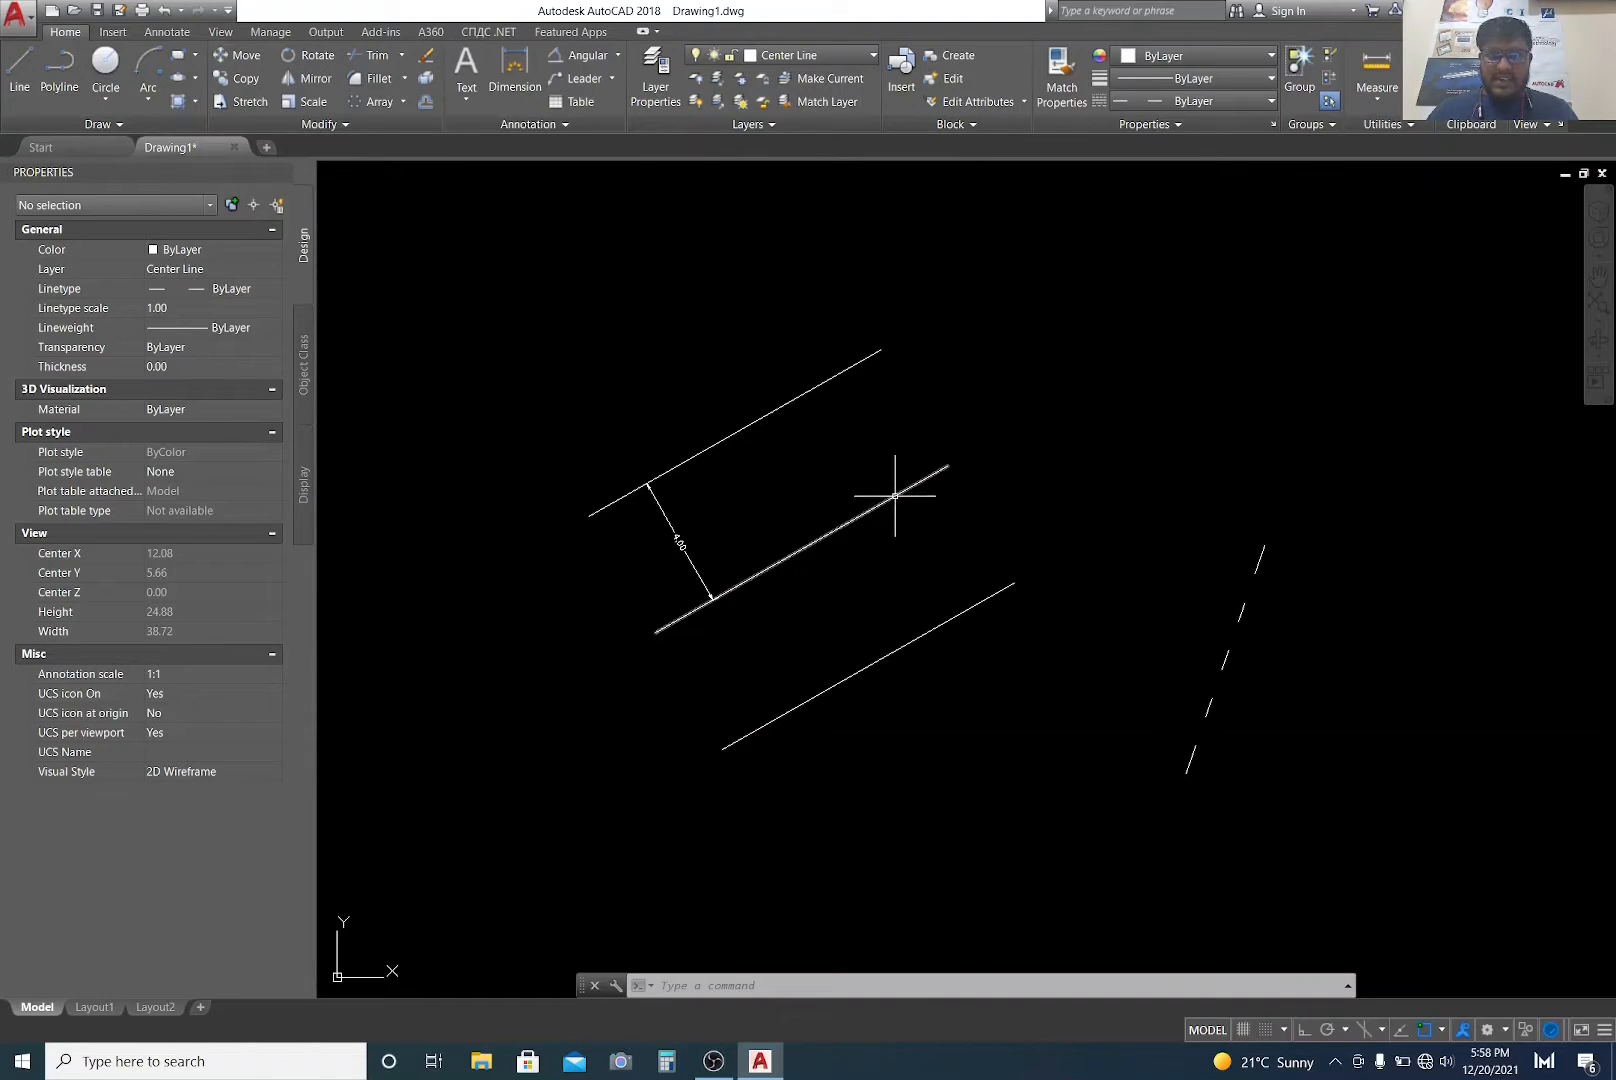
left_click(895, 495)
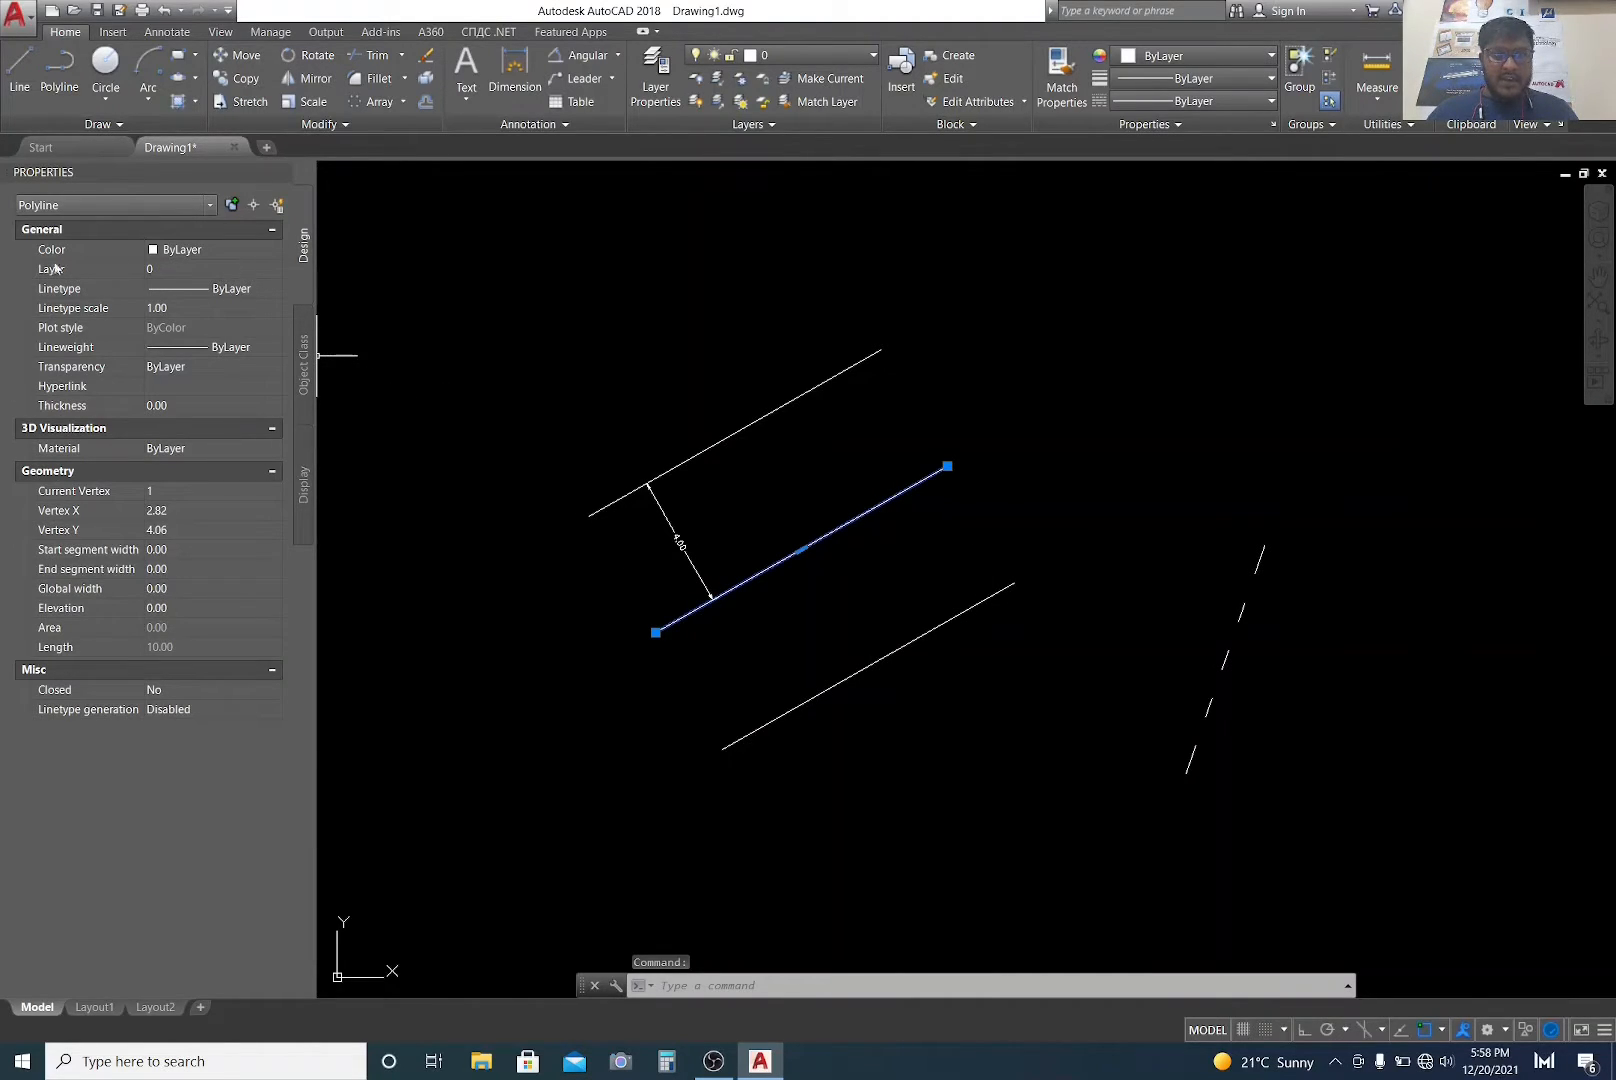
left_click(195, 268)
left_click(196, 269)
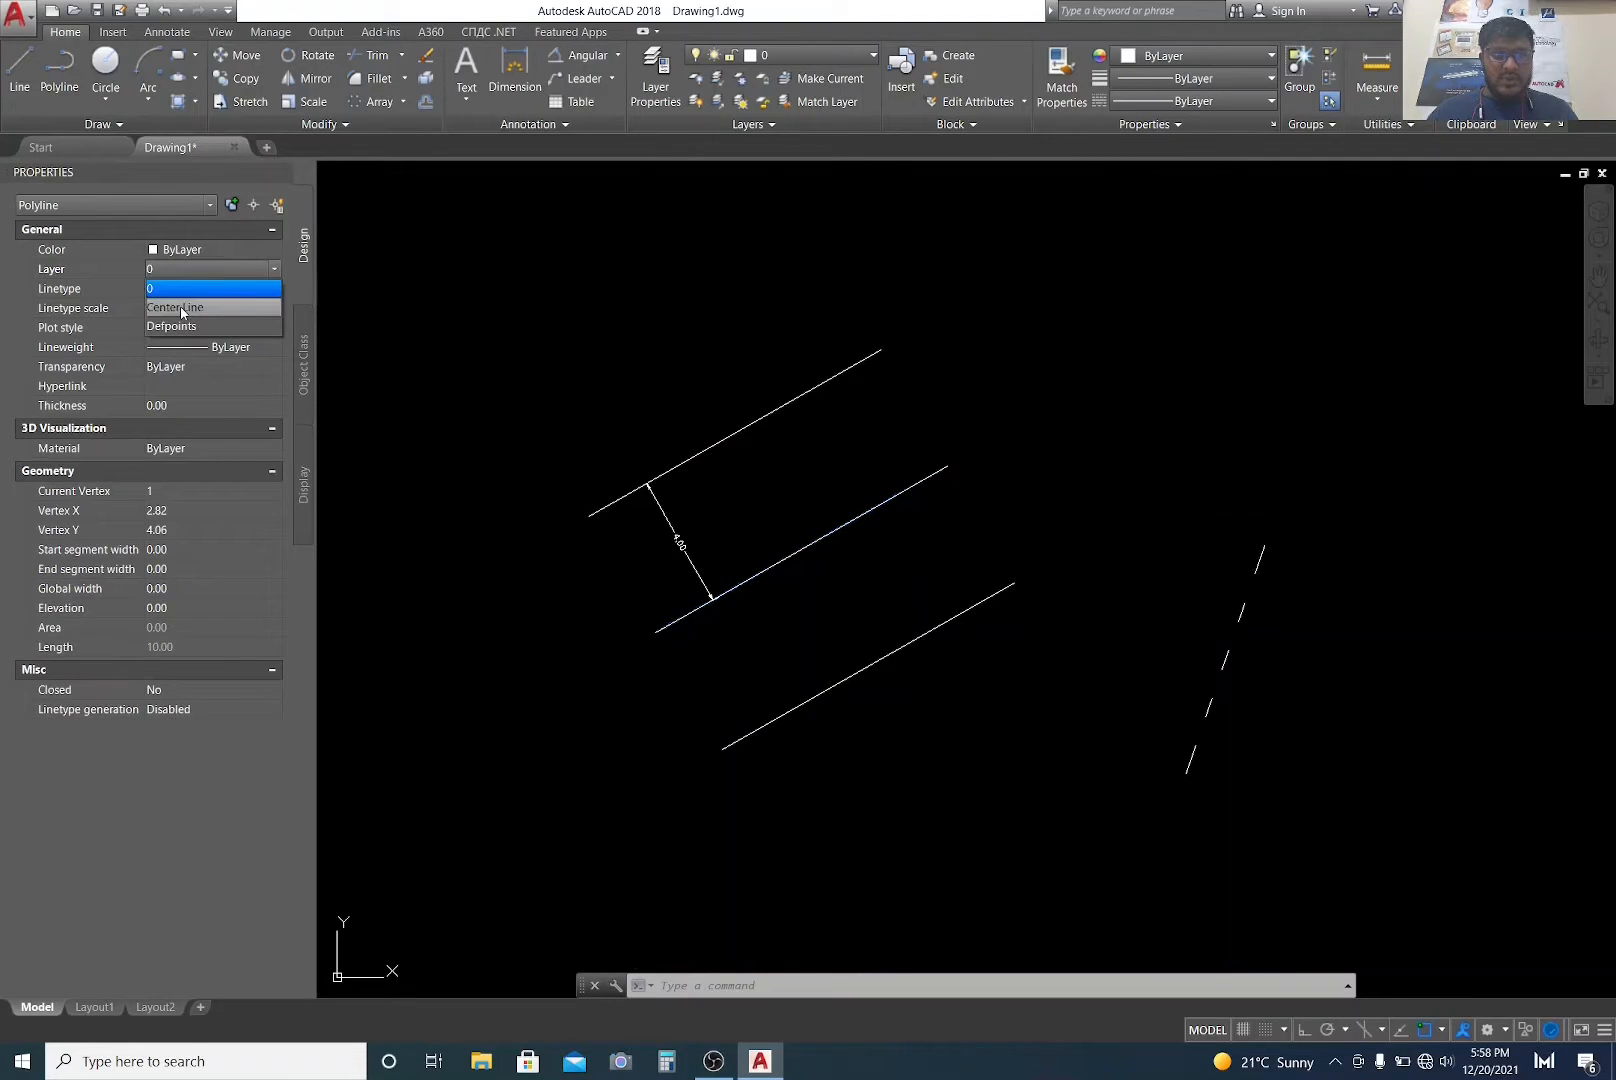
left_click(182, 308)
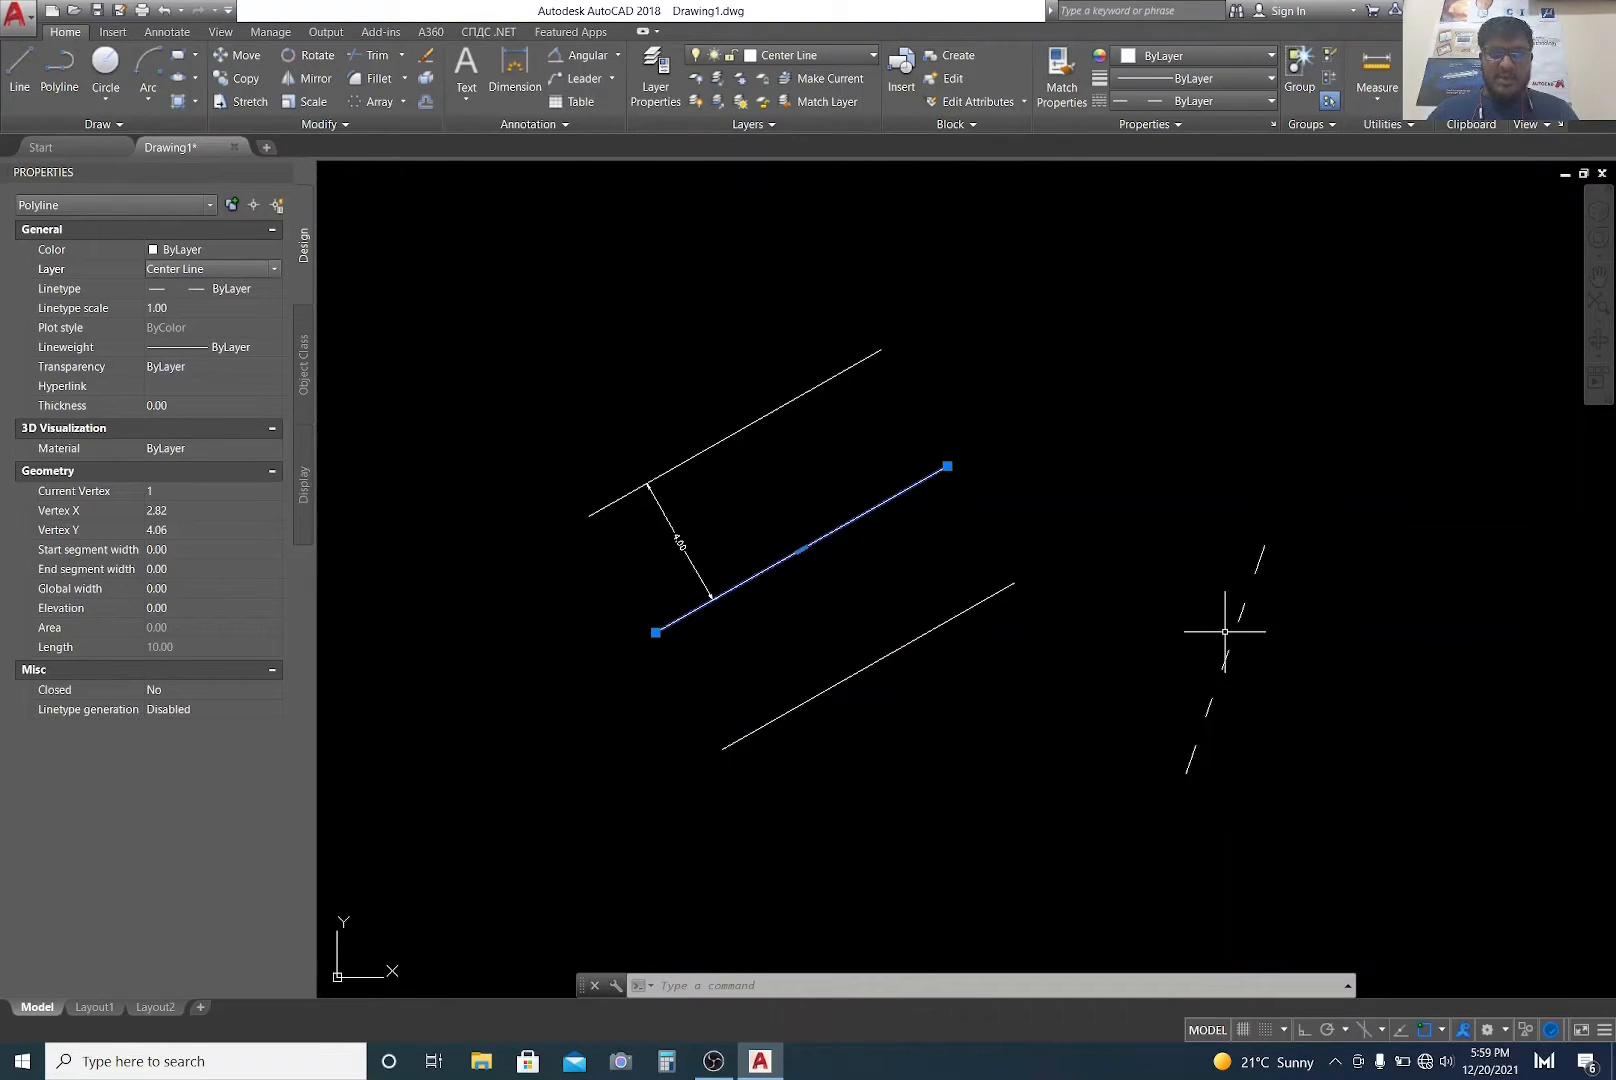
Step: Set the middle parallel line's linetype scale to 0.05 and clear the selection
left_click(206, 308)
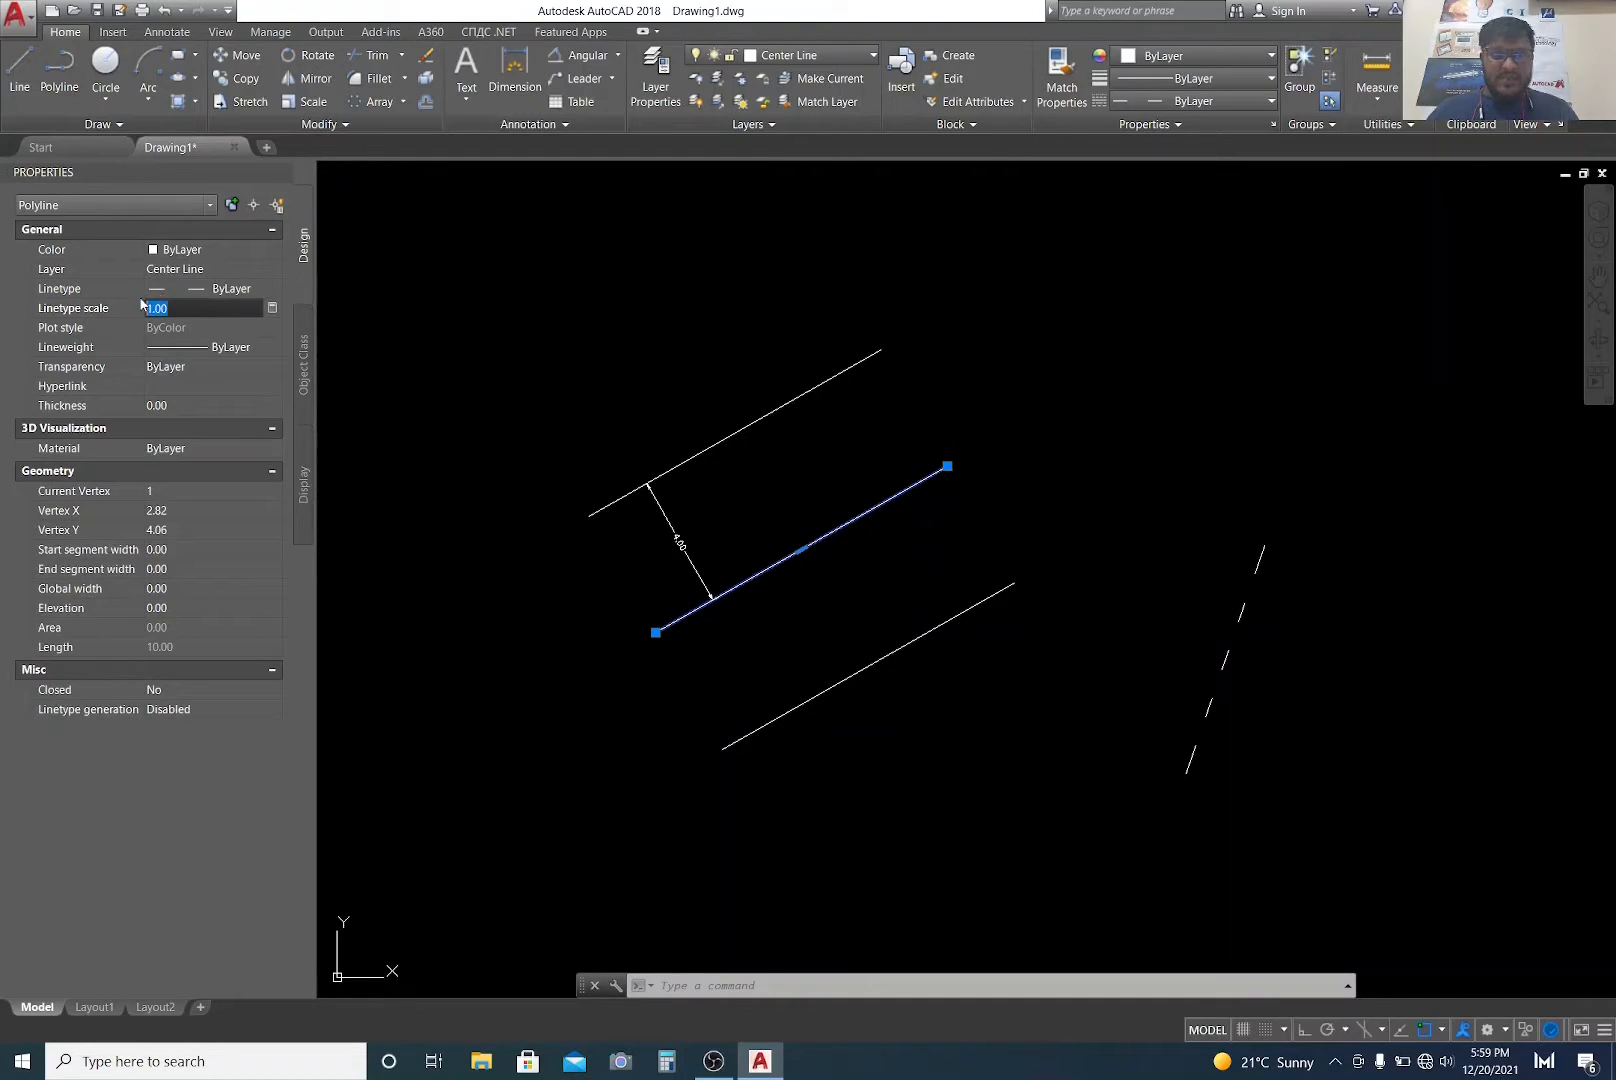
type("0")
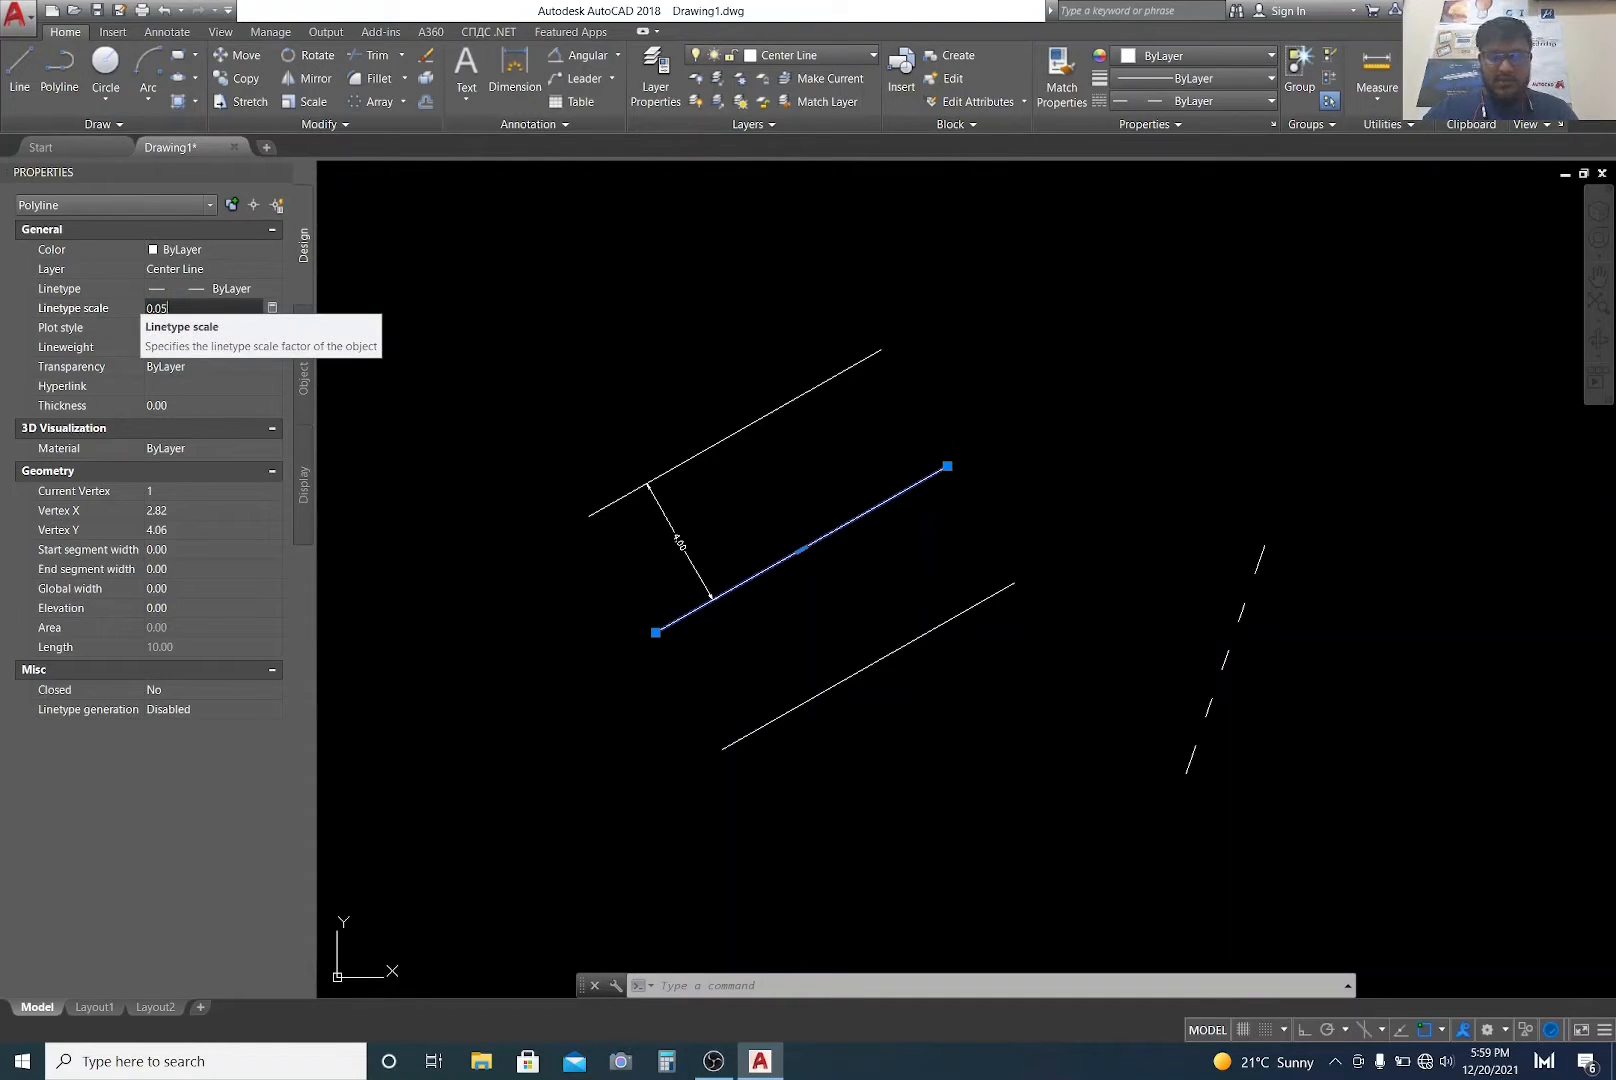
key("Return")
key("Escape")
key("Escape")
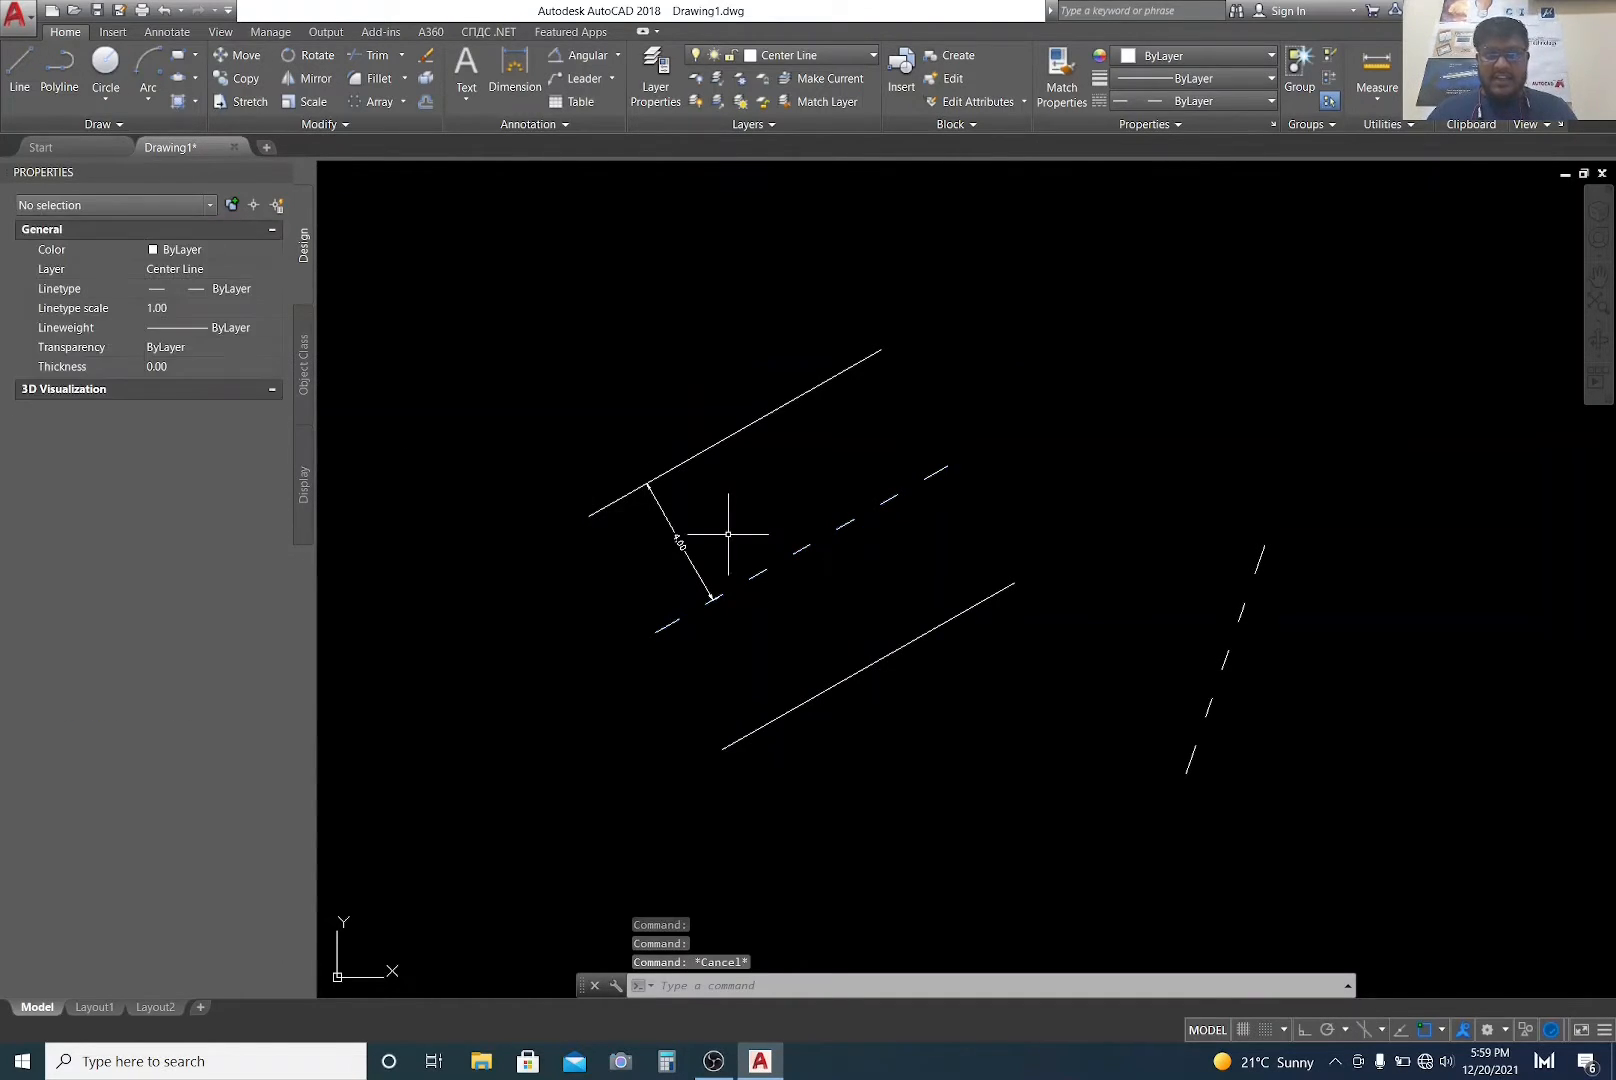
key("Escape")
left_click(892, 505)
scroll(891, 506, "up", 2)
scroll(909, 504, "down", 2)
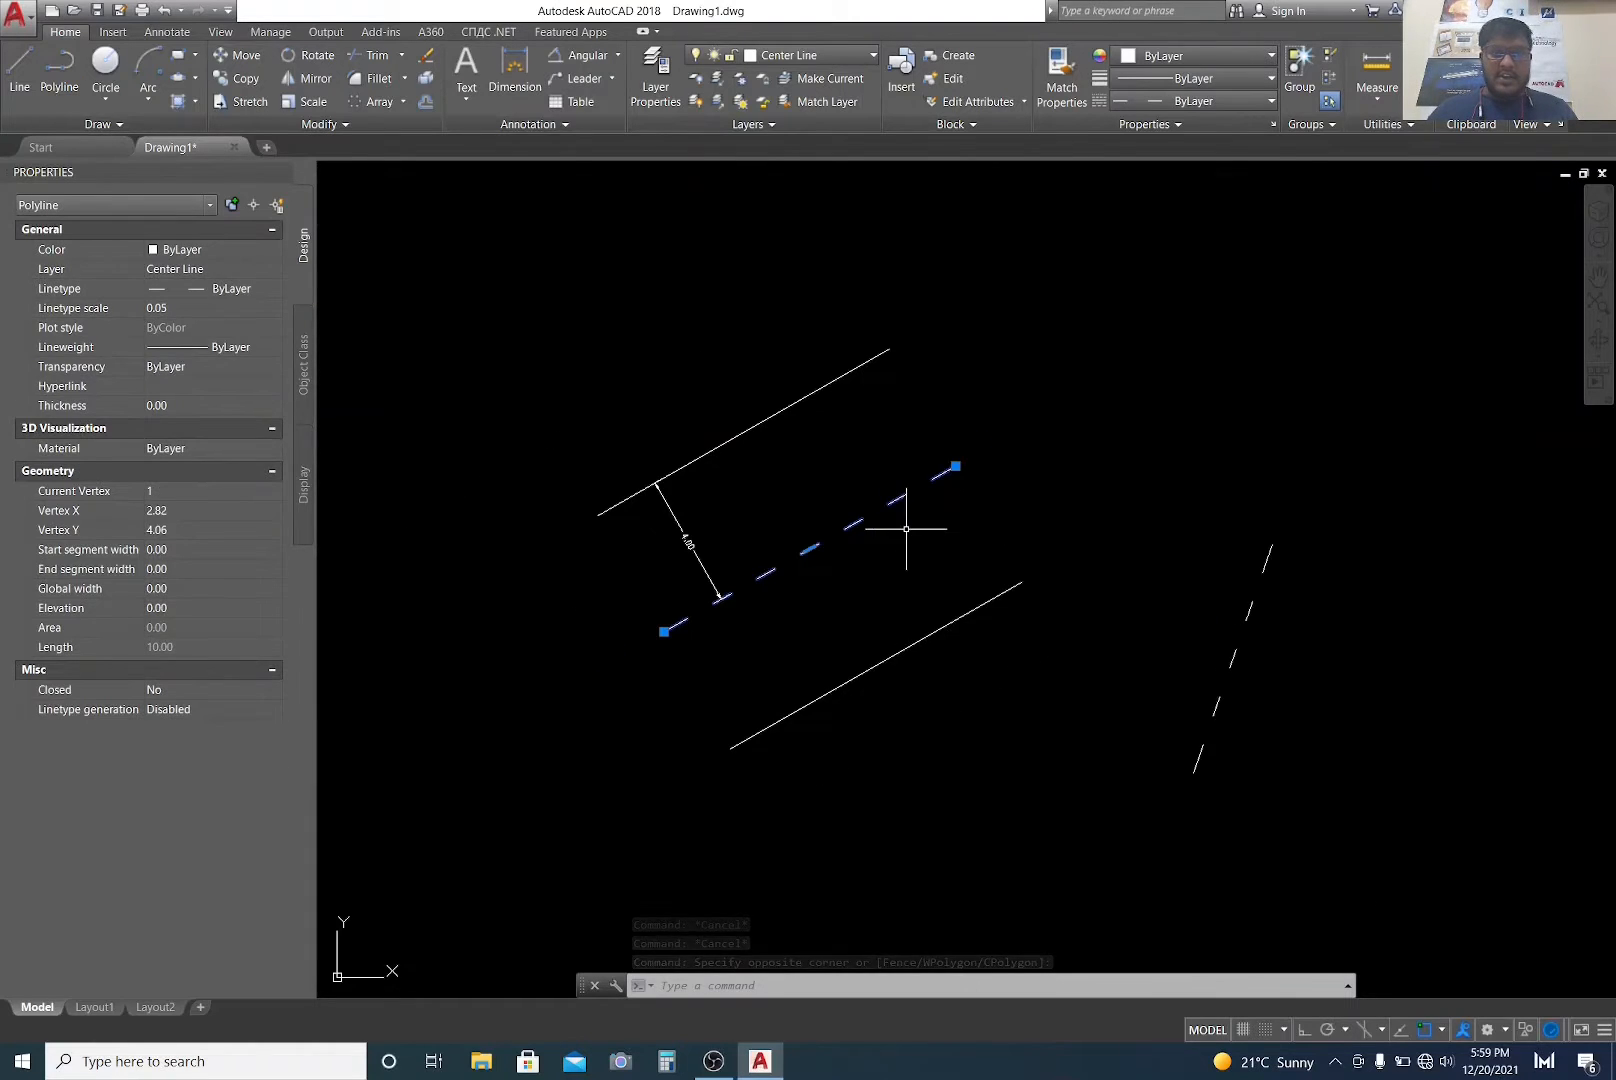
key("Escape")
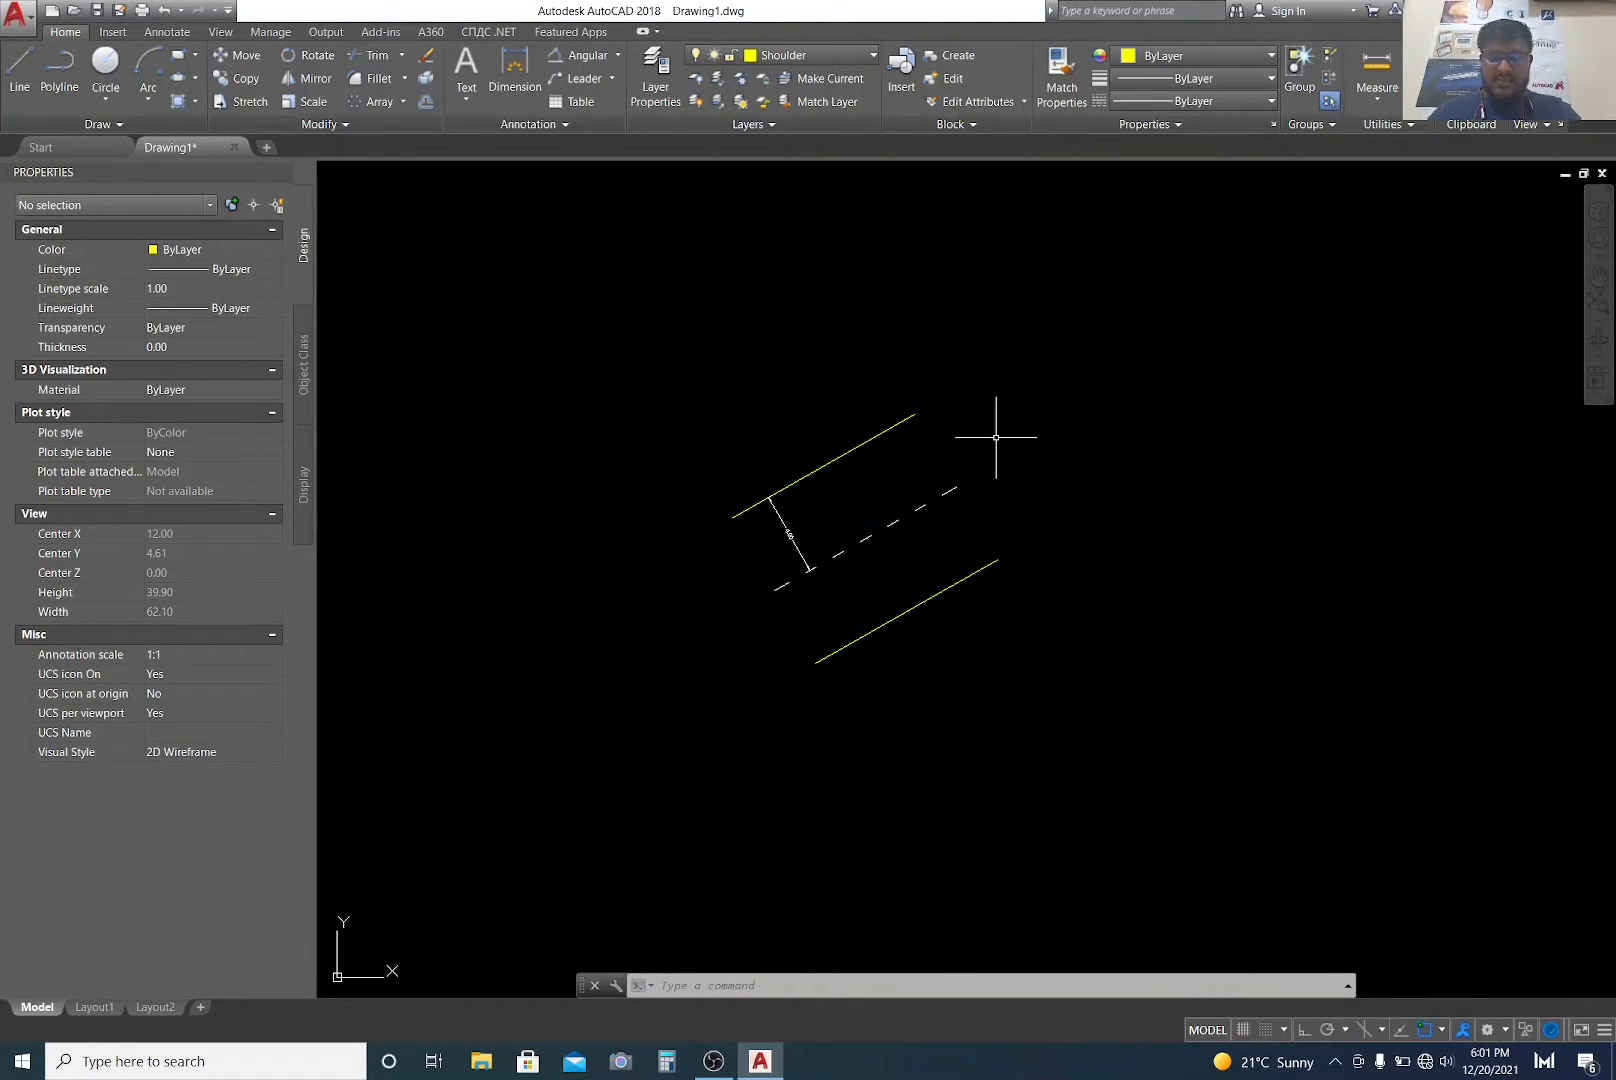
type("l")
key("Return")
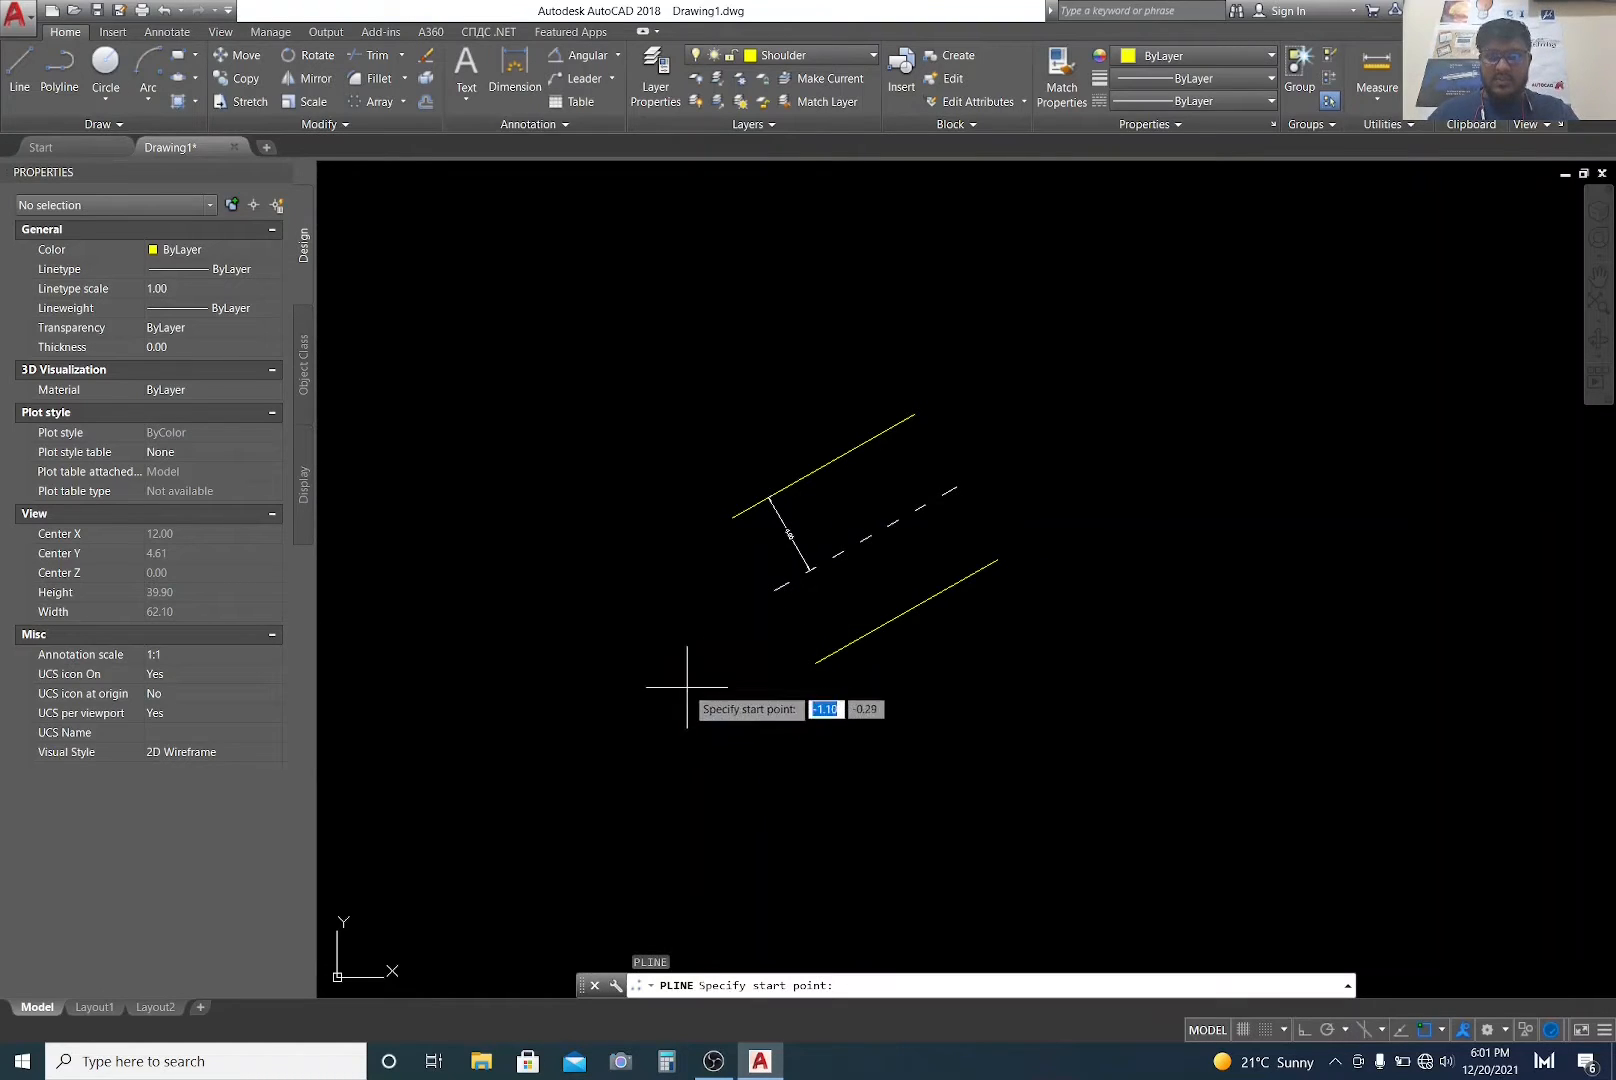
left_click(683, 689)
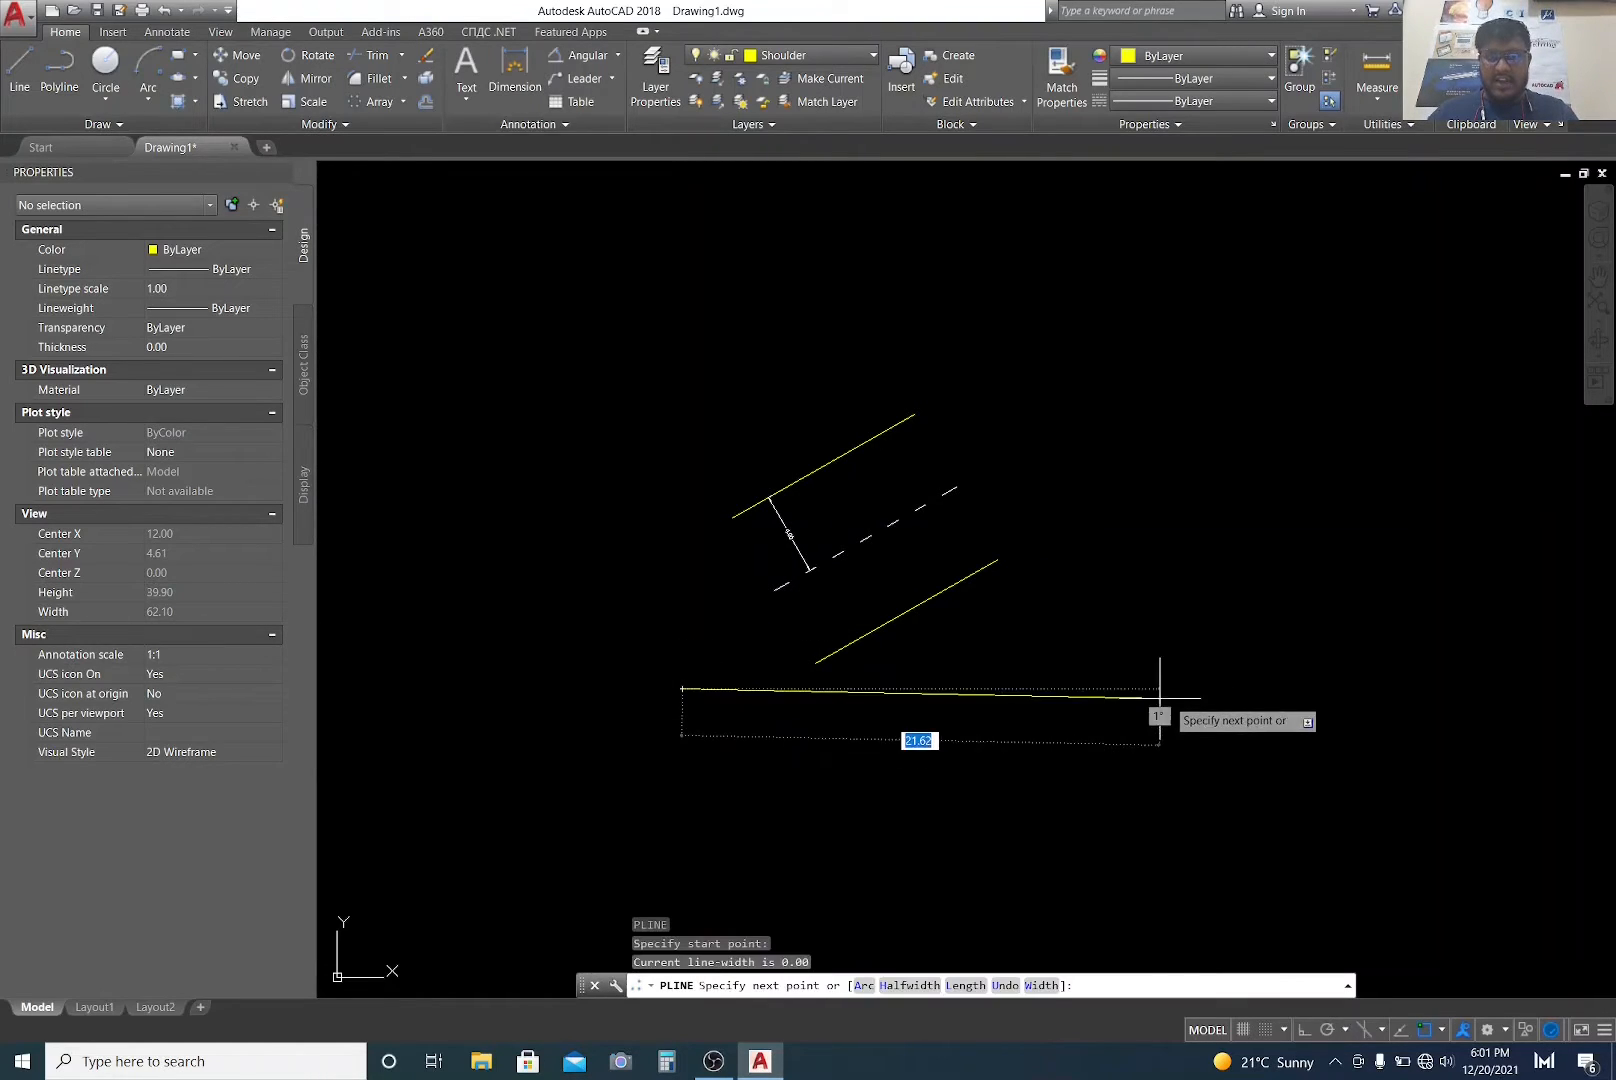
left_click(1302, 1030)
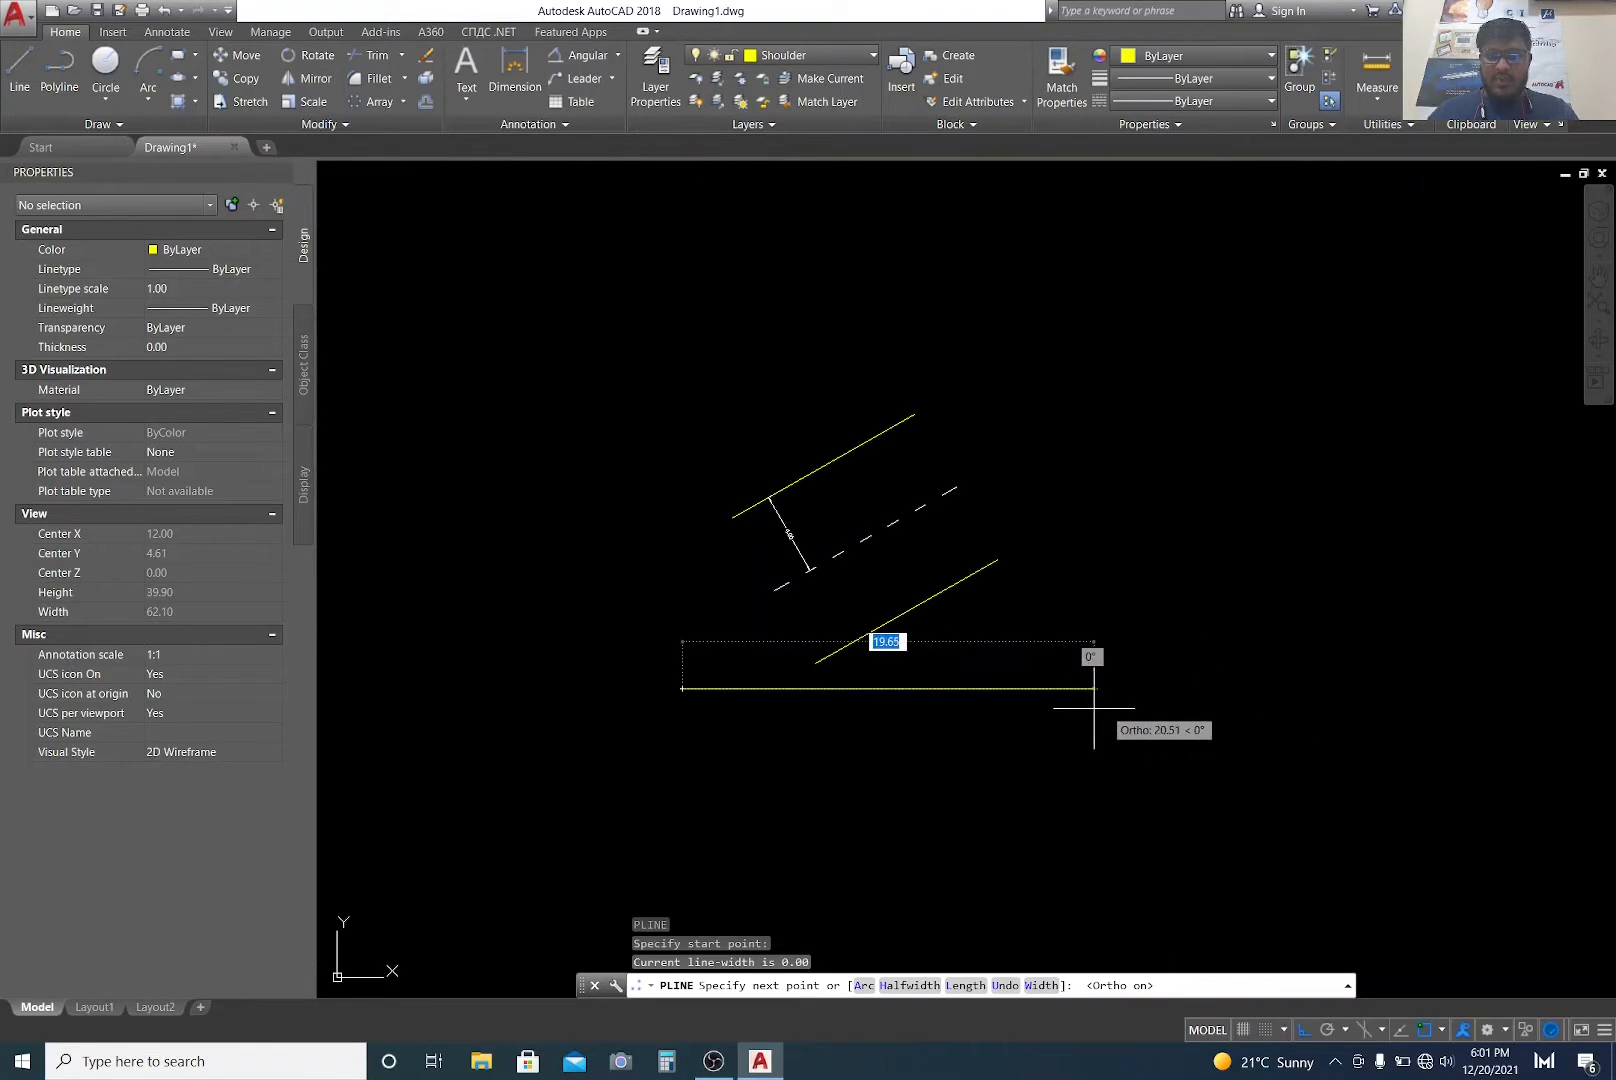
key("Escape")
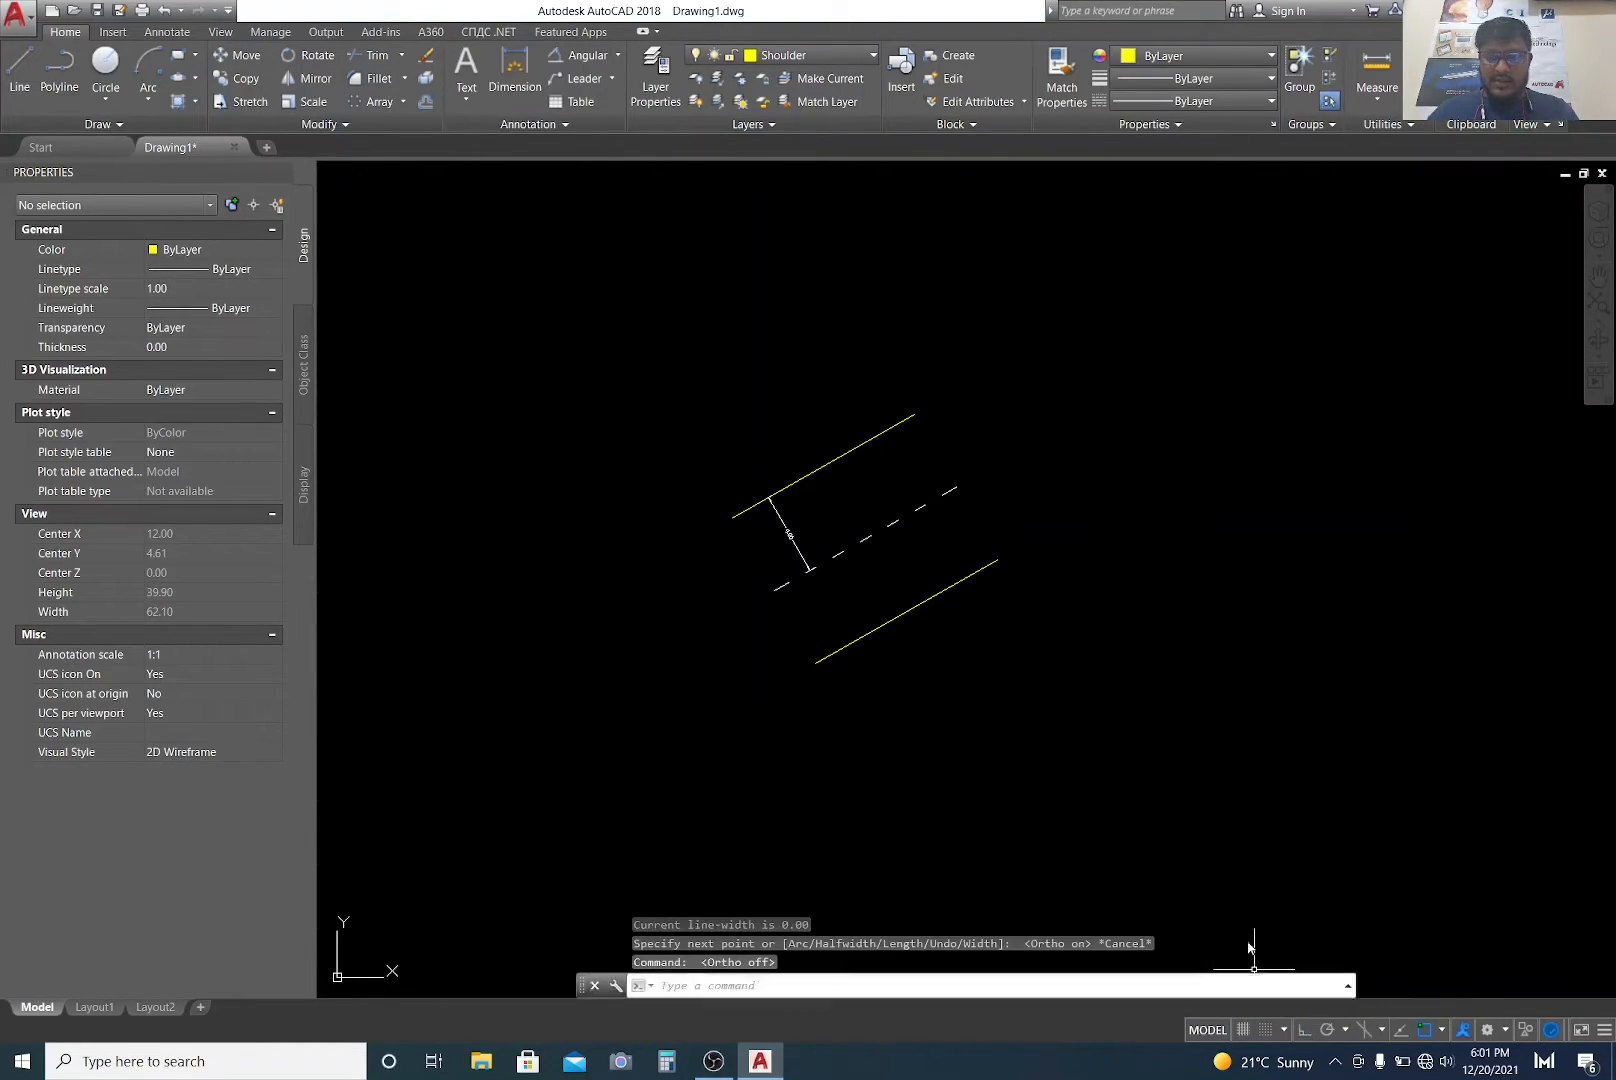
left_click(1308, 1031)
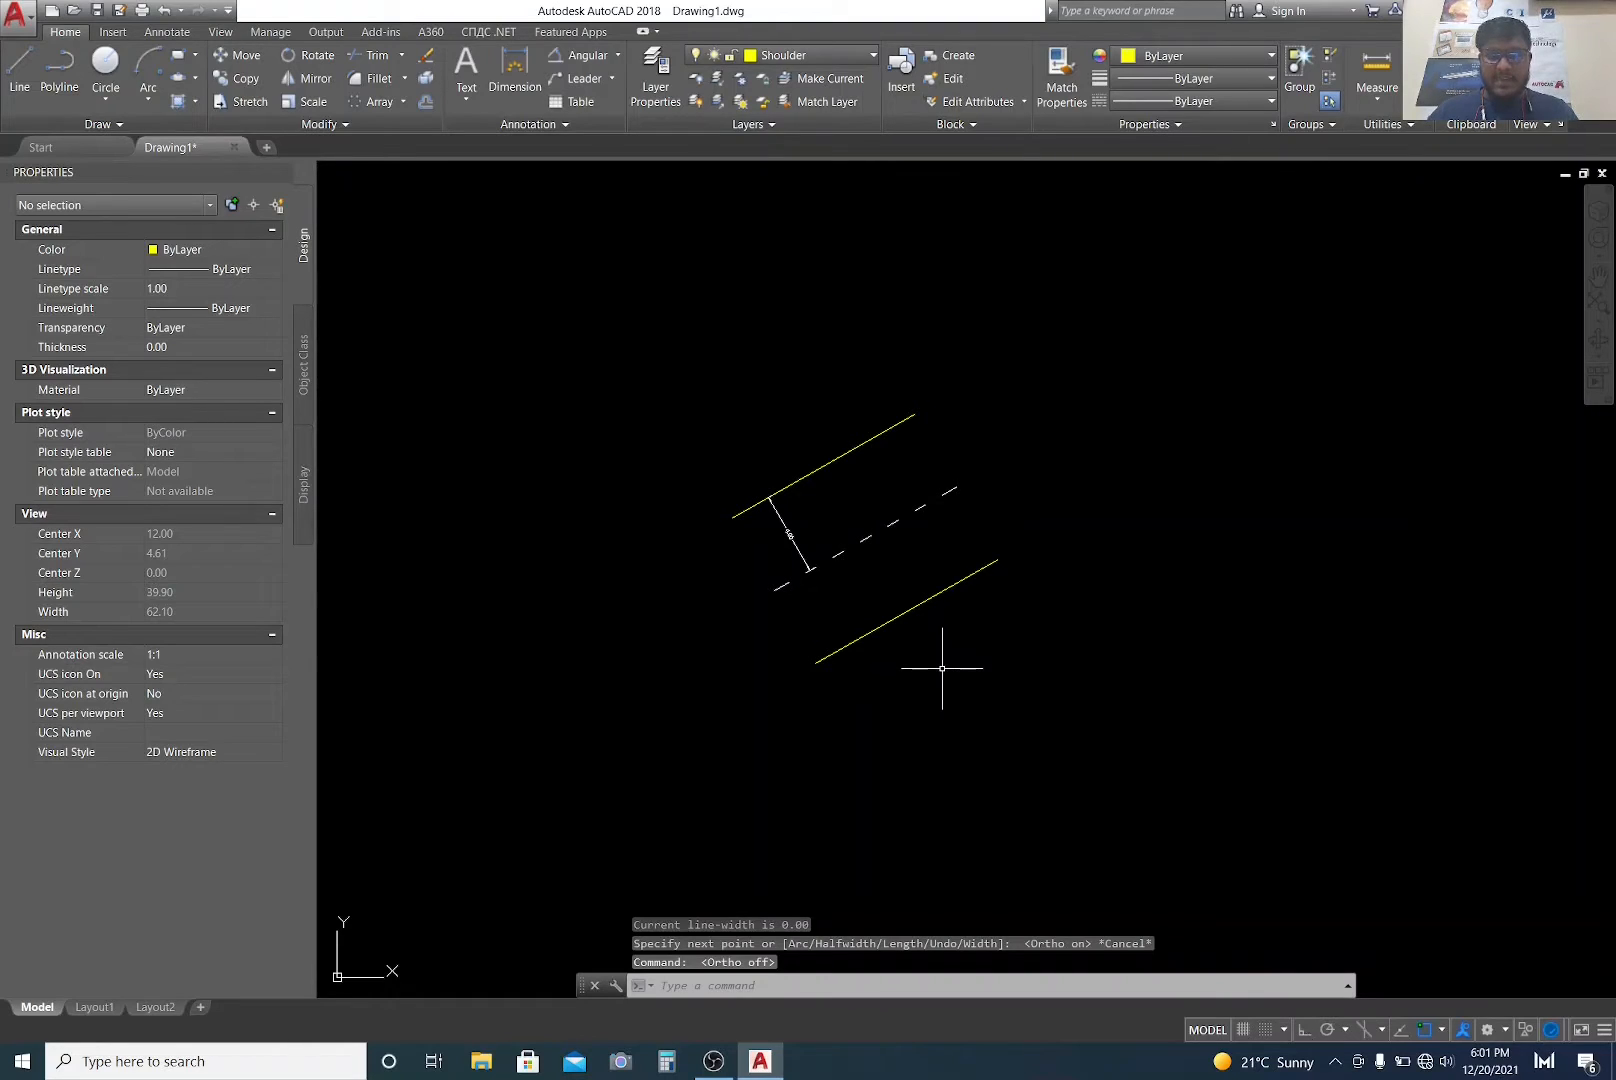
Step: Draw a horizontal construction line with XLINE that crosses the lower yellow line, through a point at about 6.34, 3.11
type("XL")
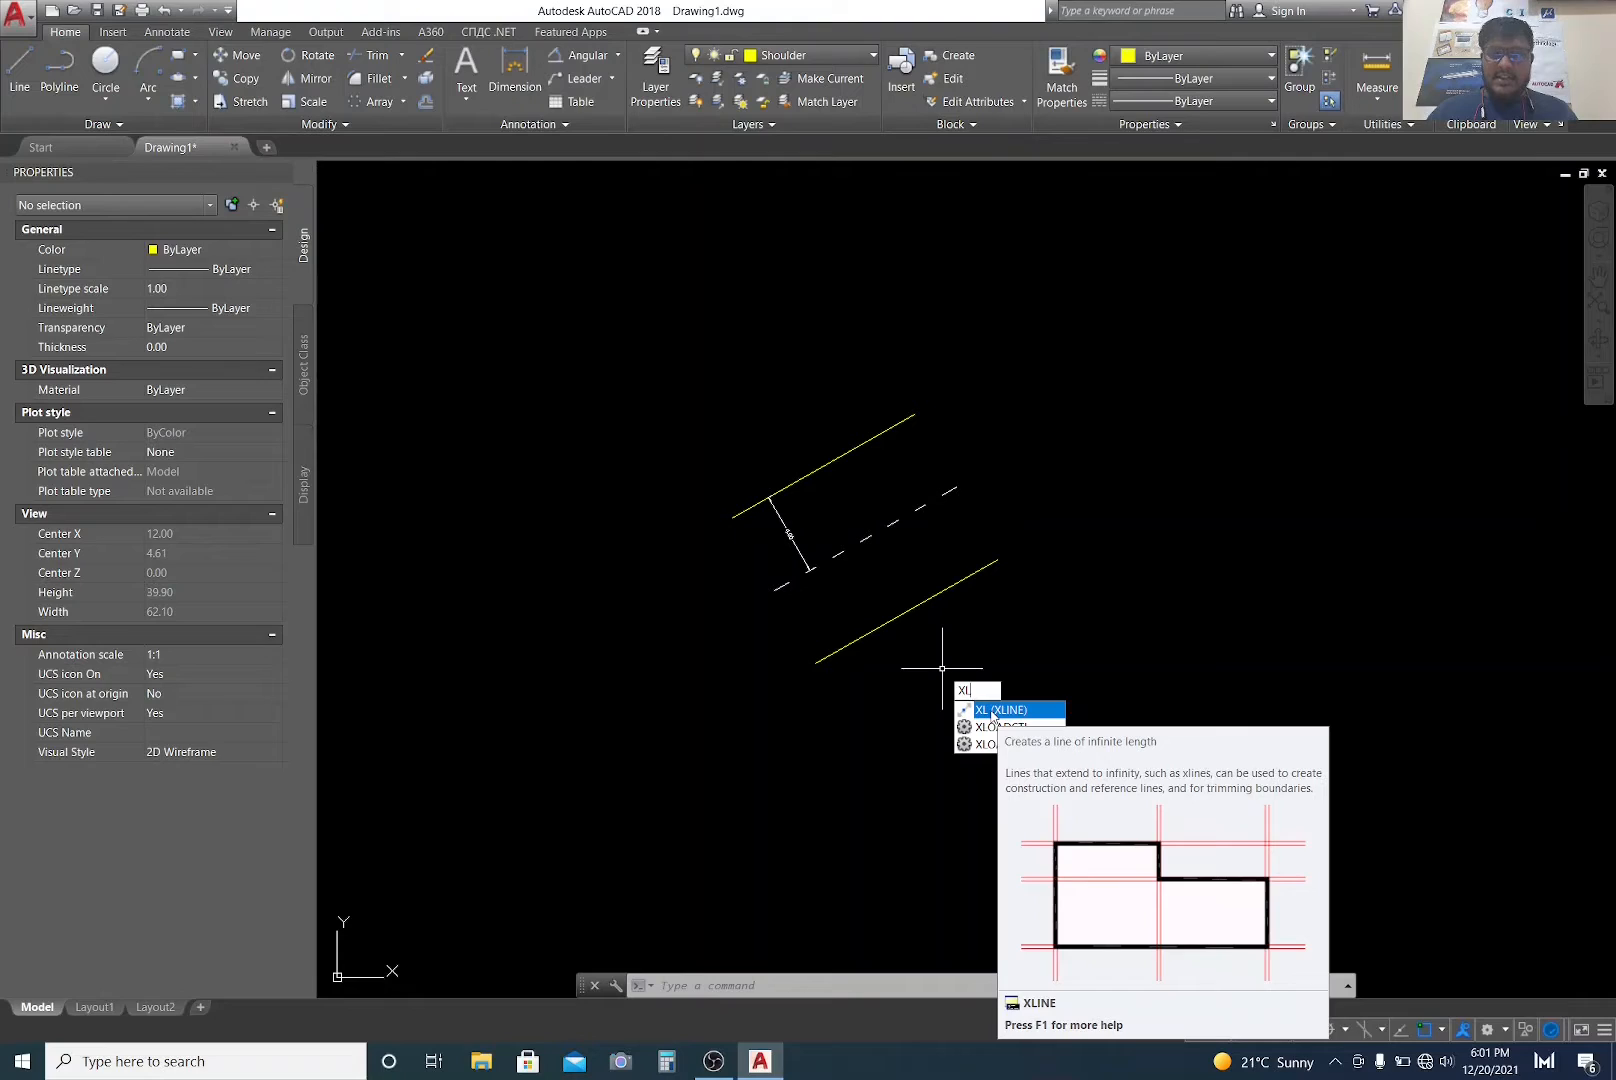
left_click(996, 711)
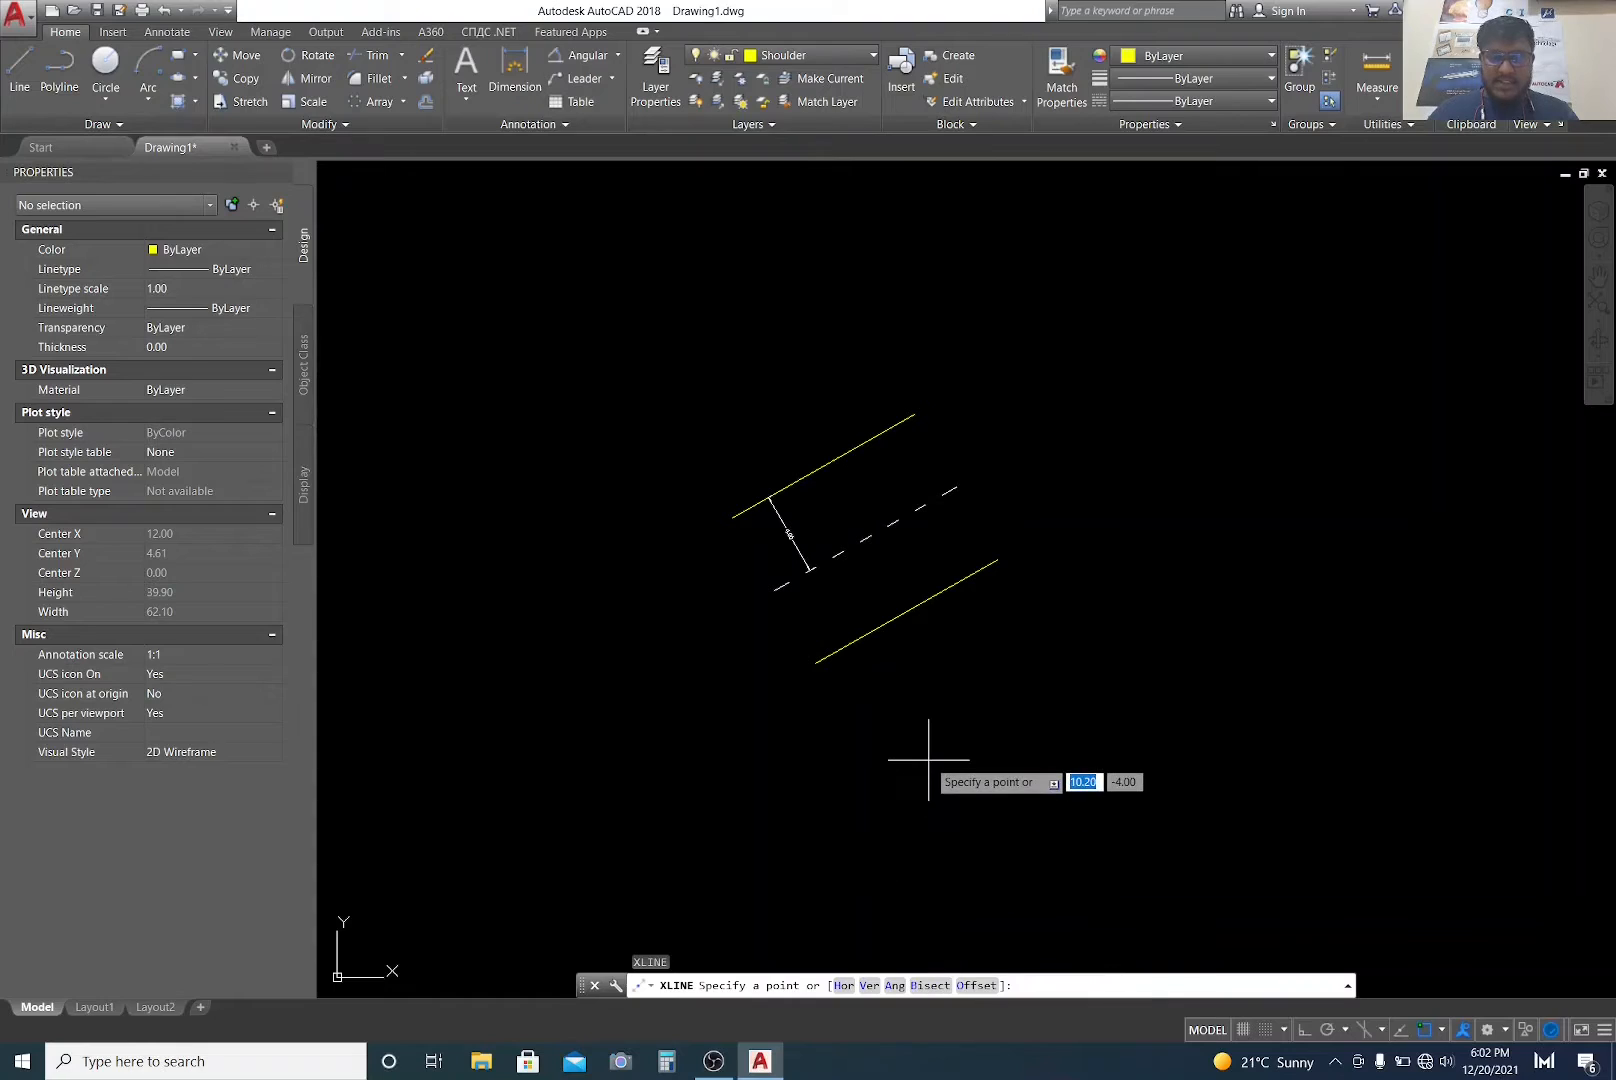
type("h")
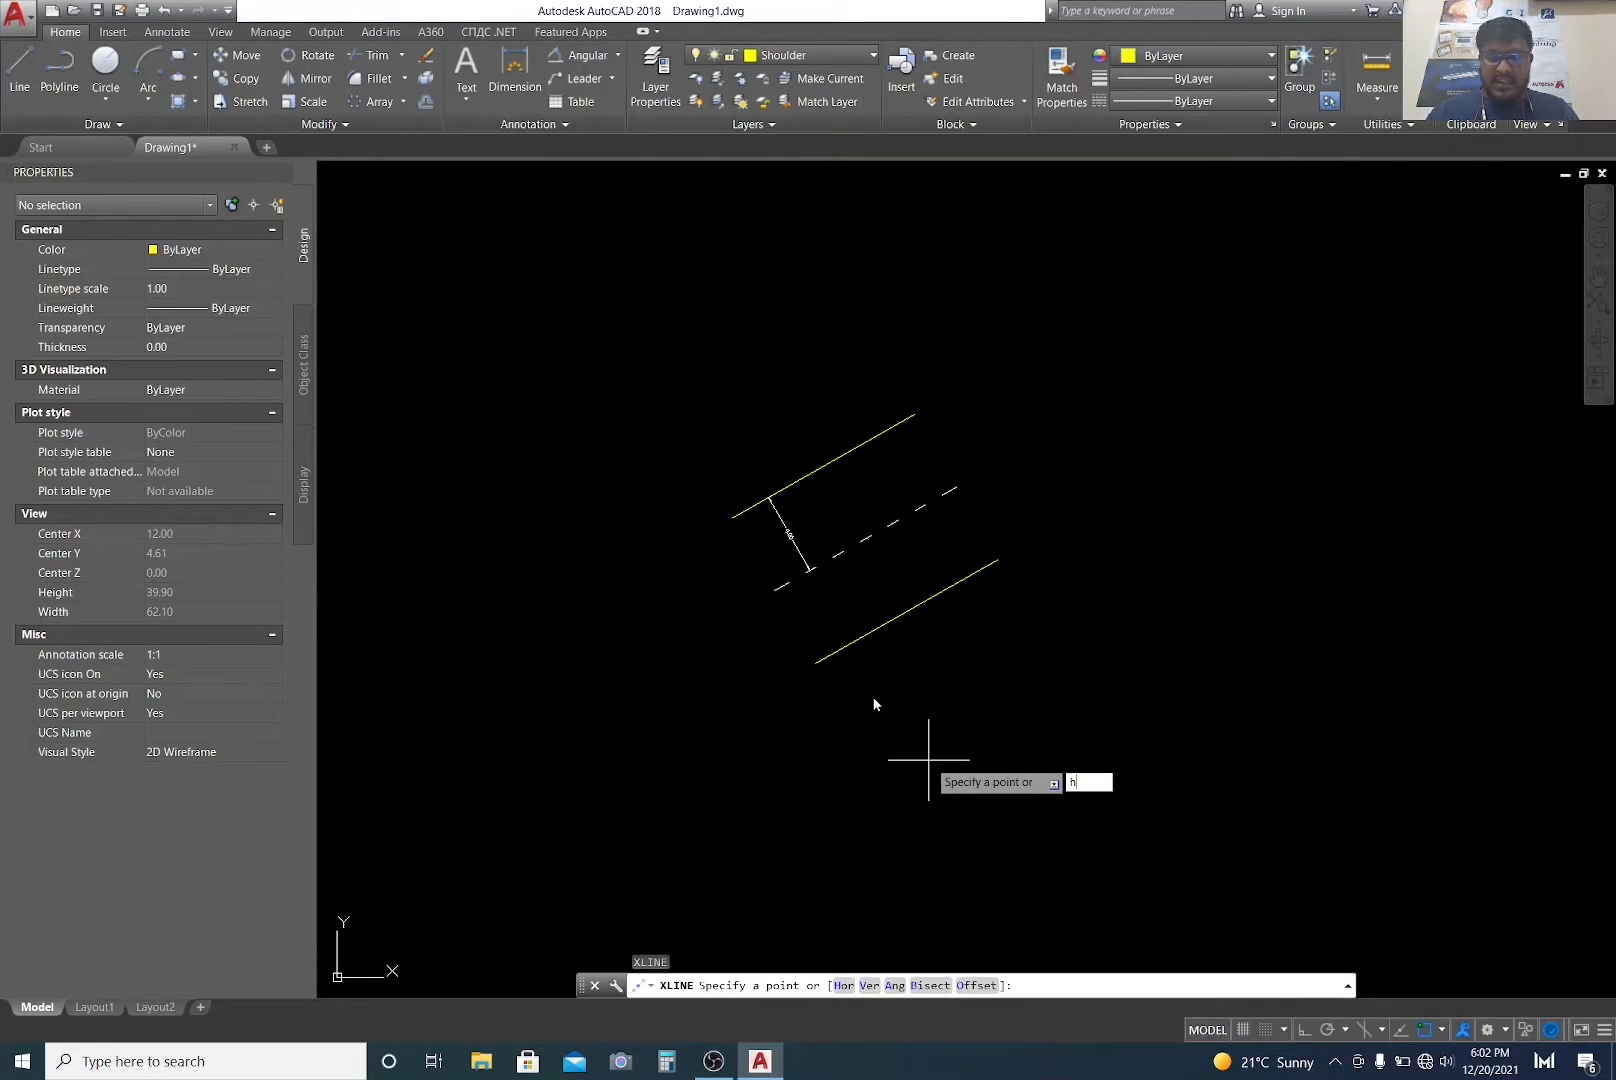
key("Return")
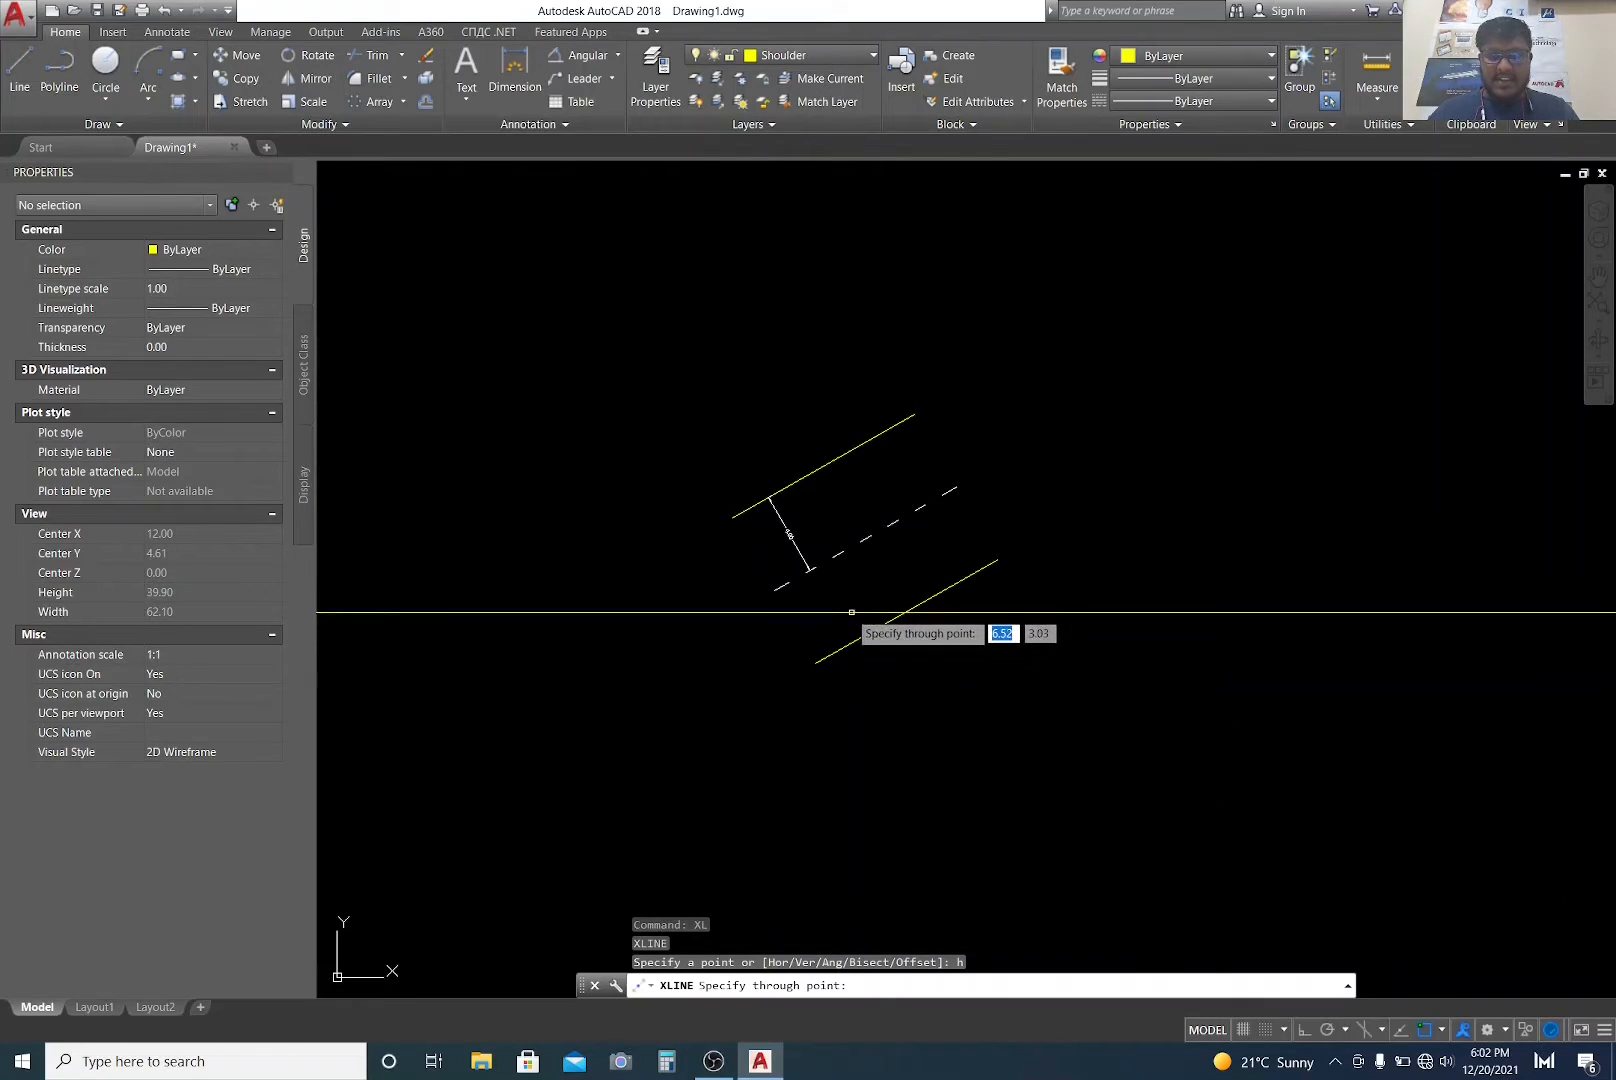
left_click(848, 610)
key("Escape")
key("Escape")
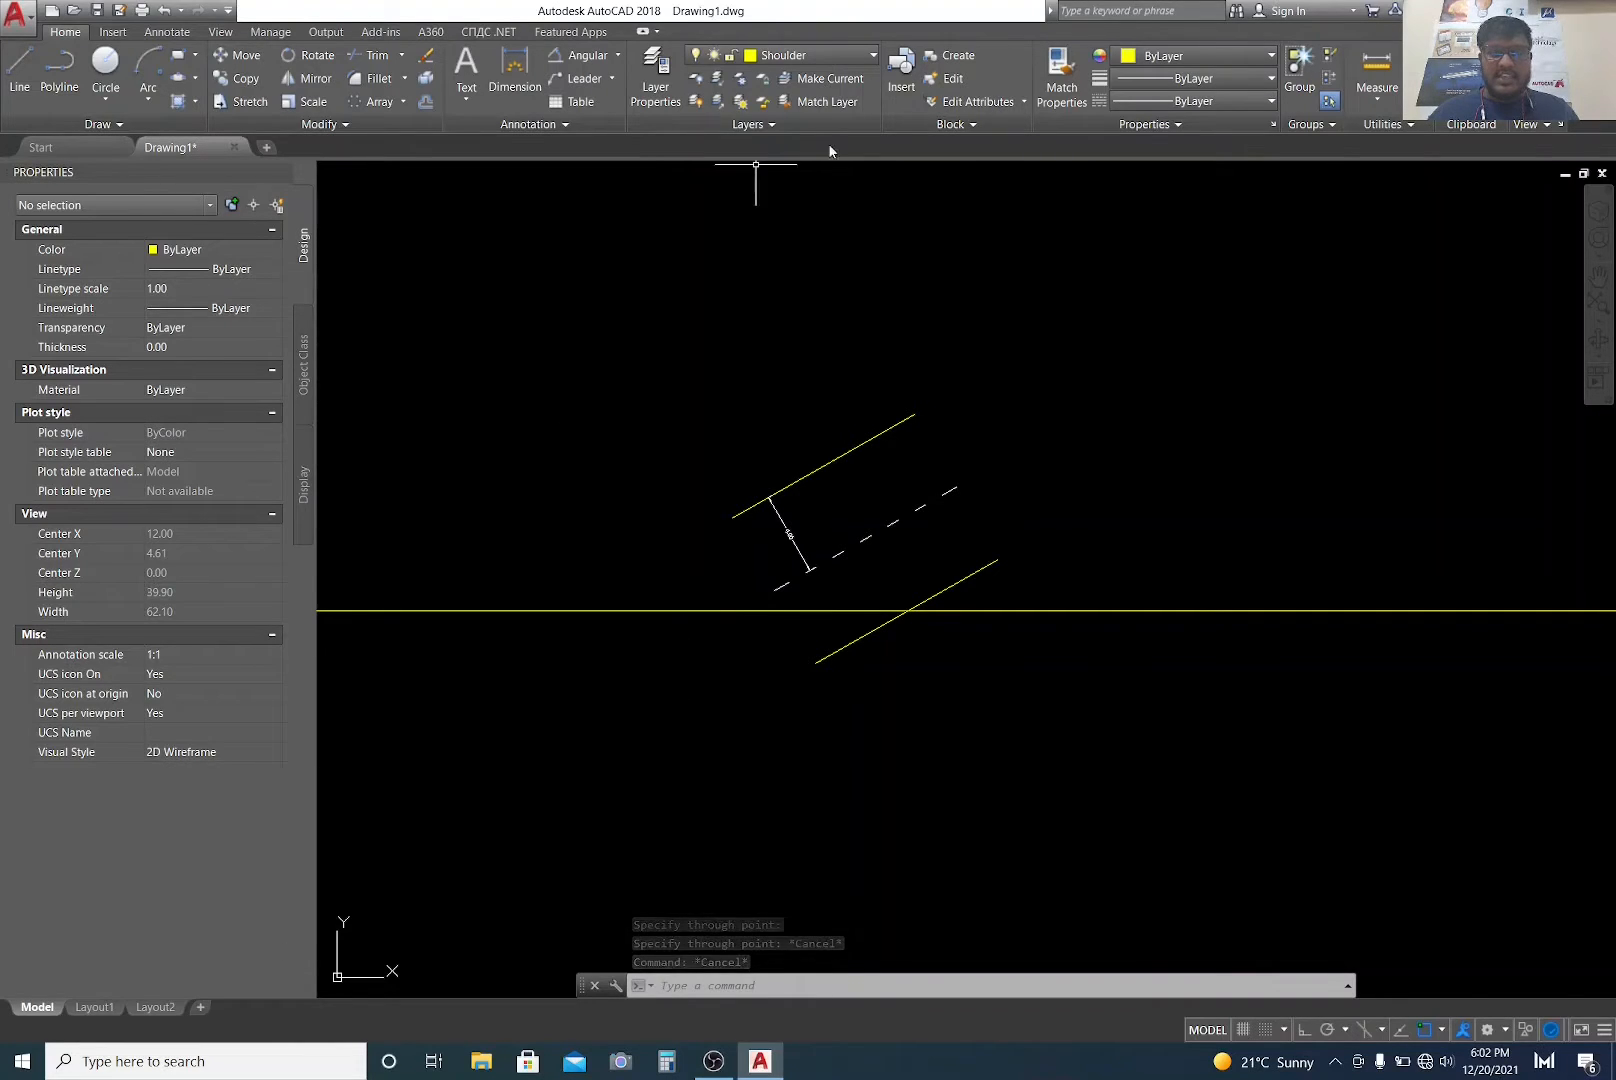
Step: Change the properties of the horizontal construction line to make it white, and clear the selection
left_click(624, 647)
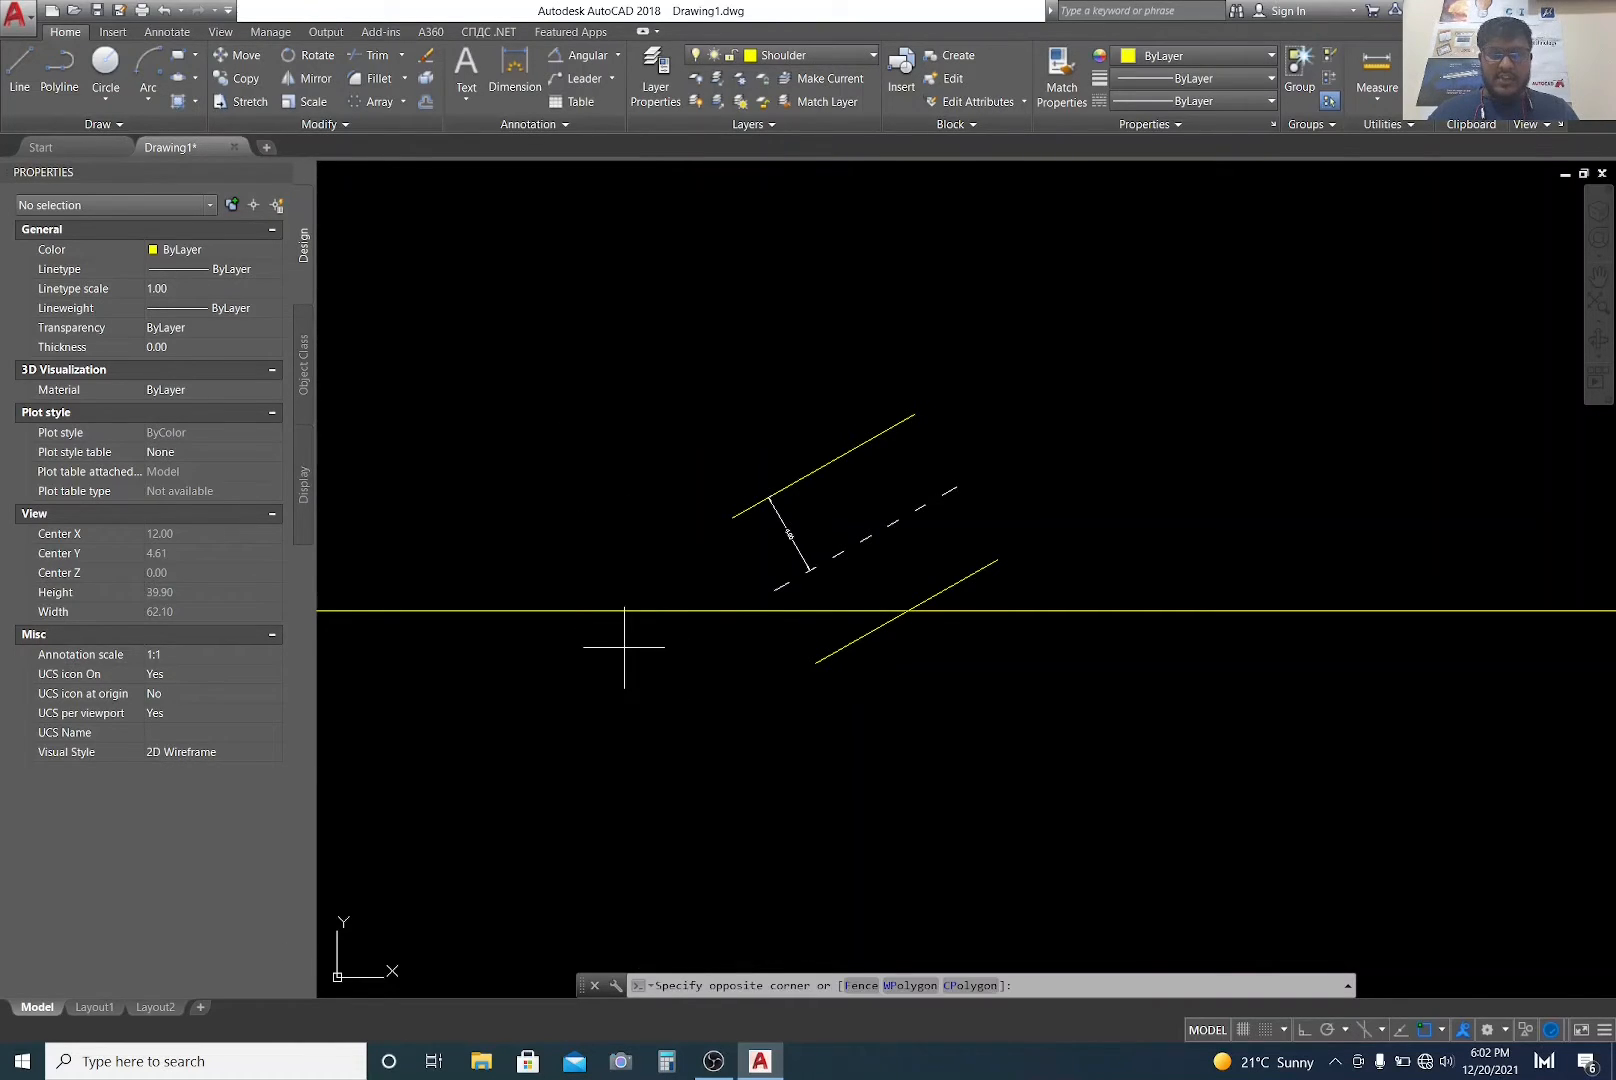
left_click(570, 525)
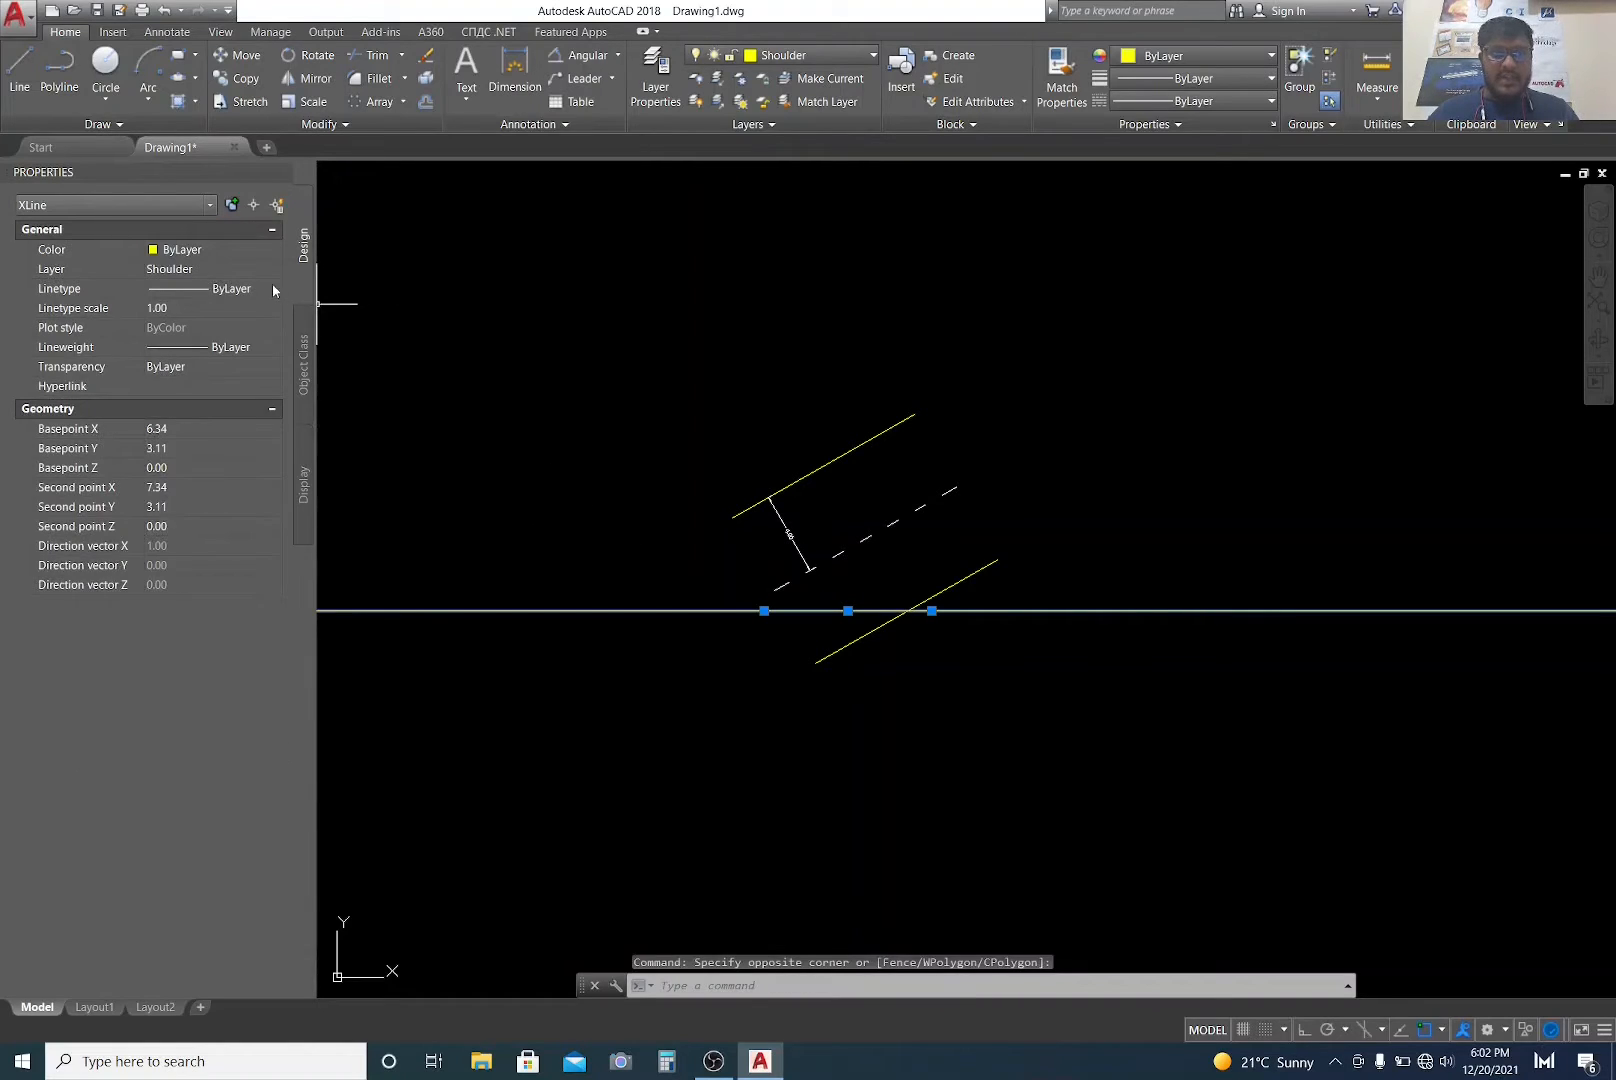
left_click(250, 282)
key("Escape")
key("Escape")
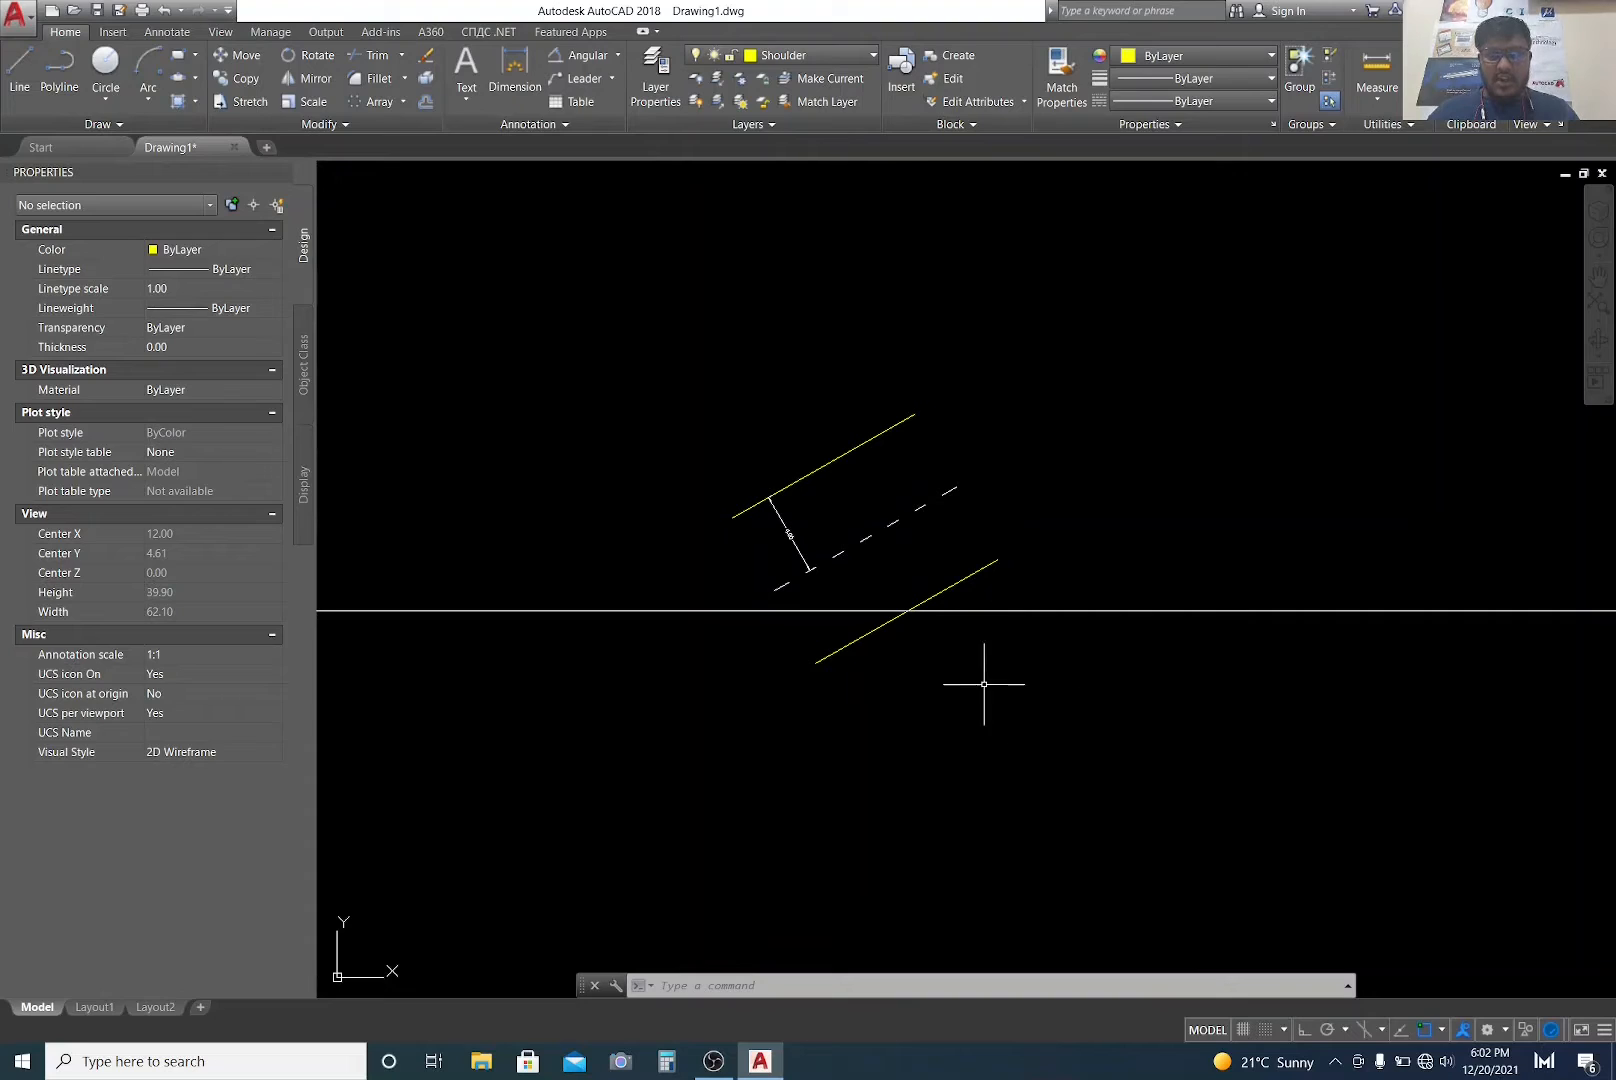
Step: Move the three road lines and the dimension, without the construction line, so the dashed line's lower endpoint lands perpendicularly on the construction line
left_click(1049, 719)
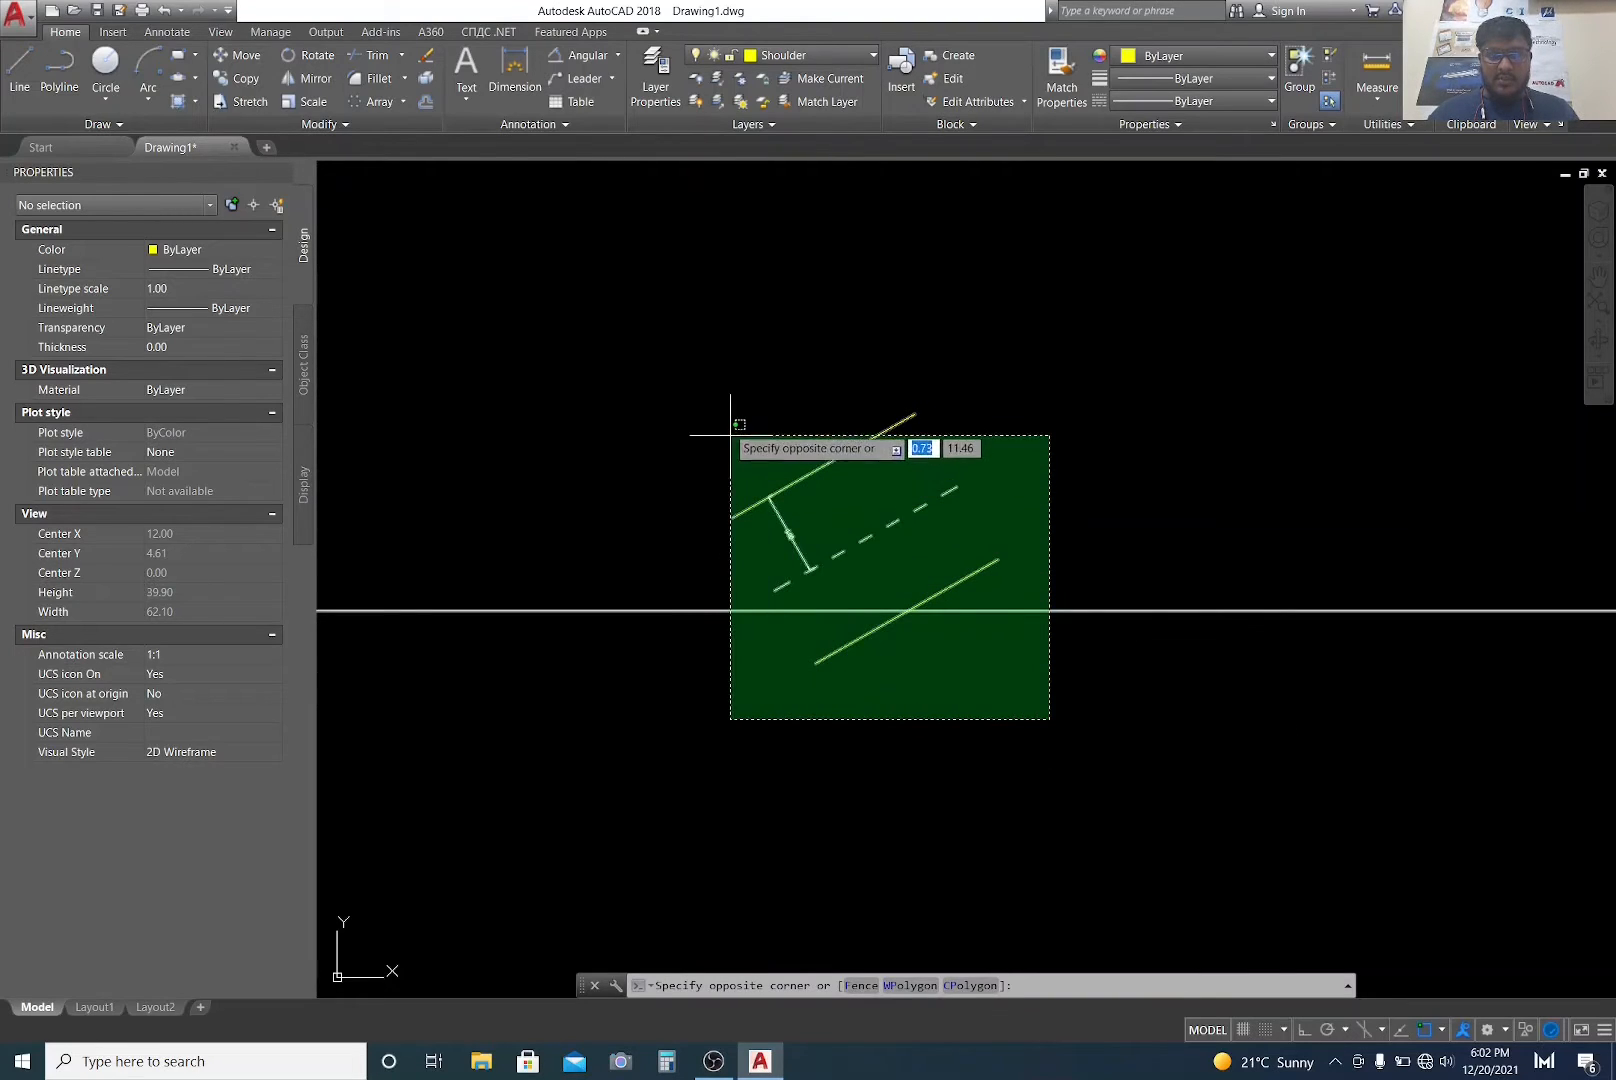
left_click(705, 349)
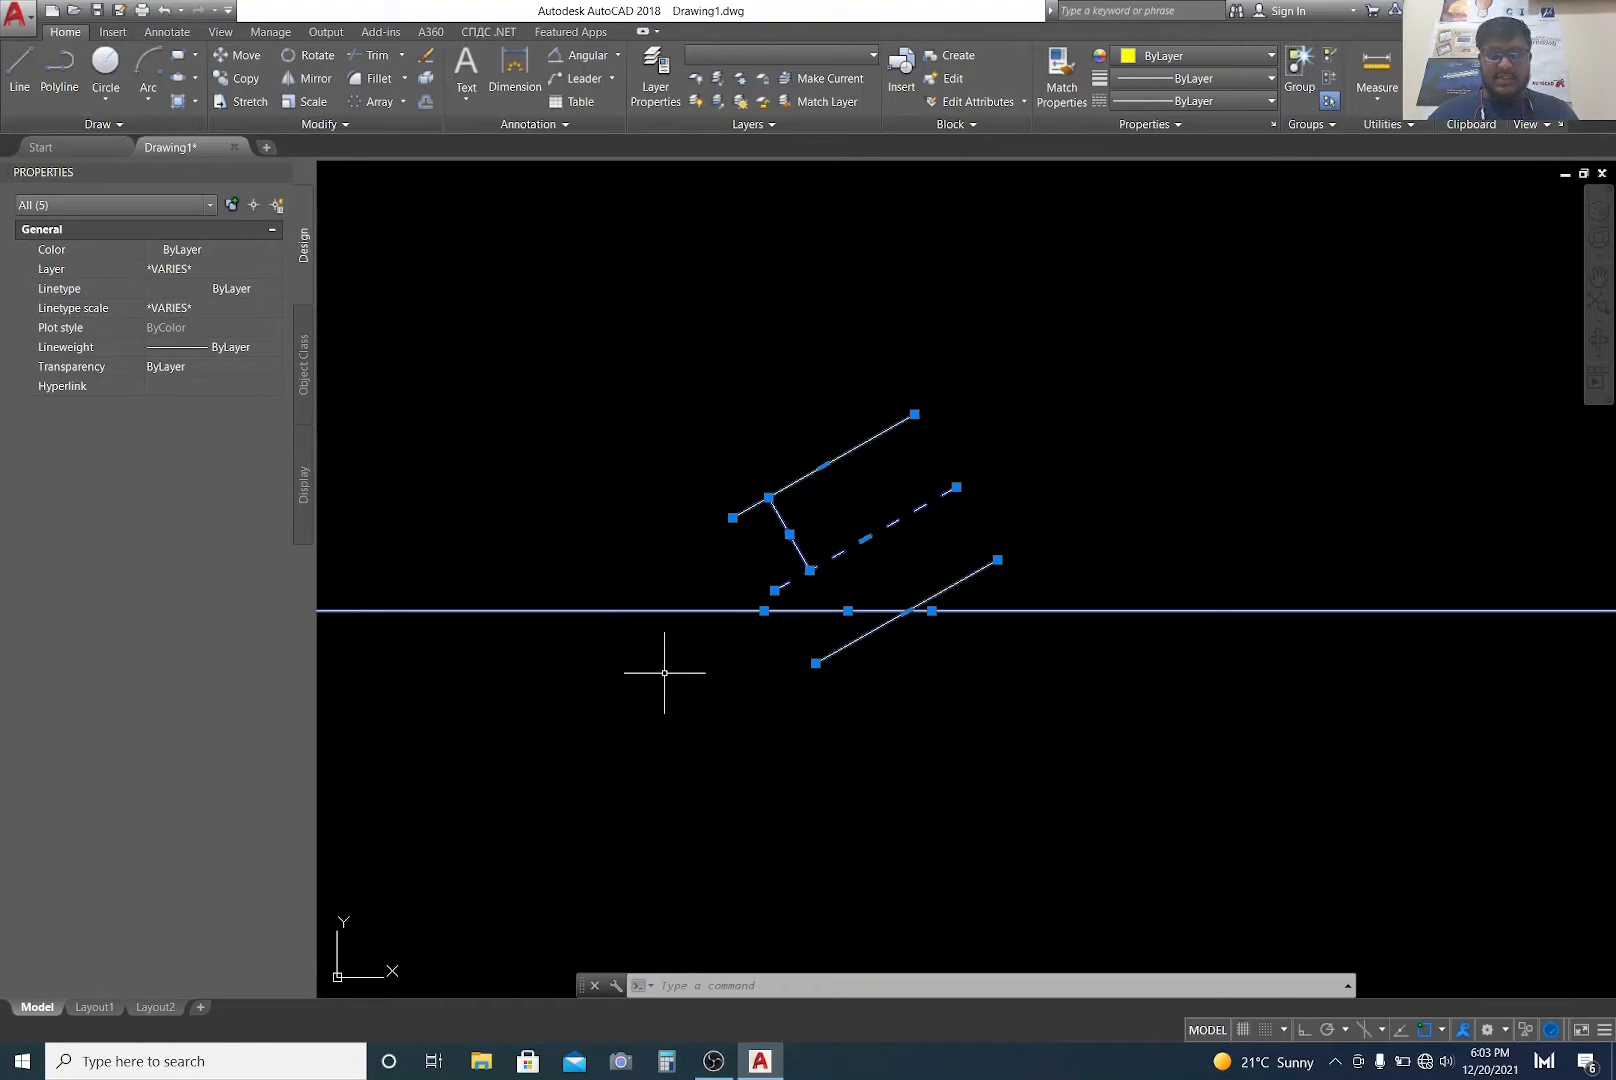
left_click(675, 610, "shift")
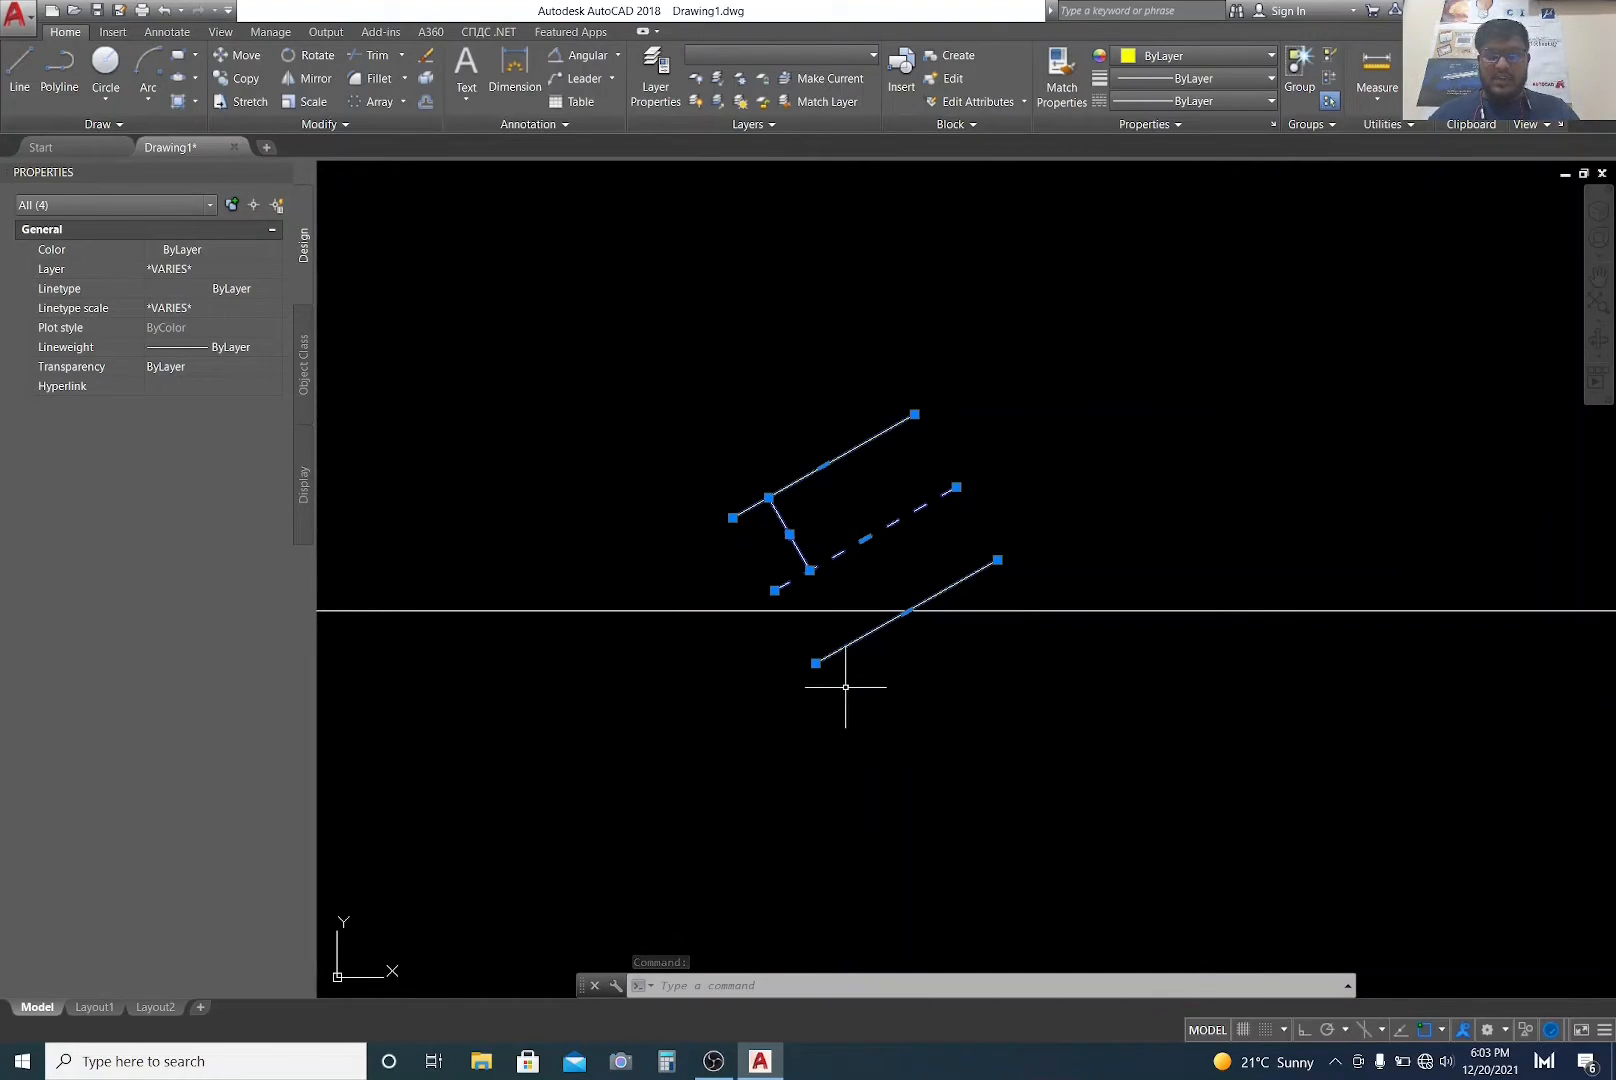
type("m")
key("Return")
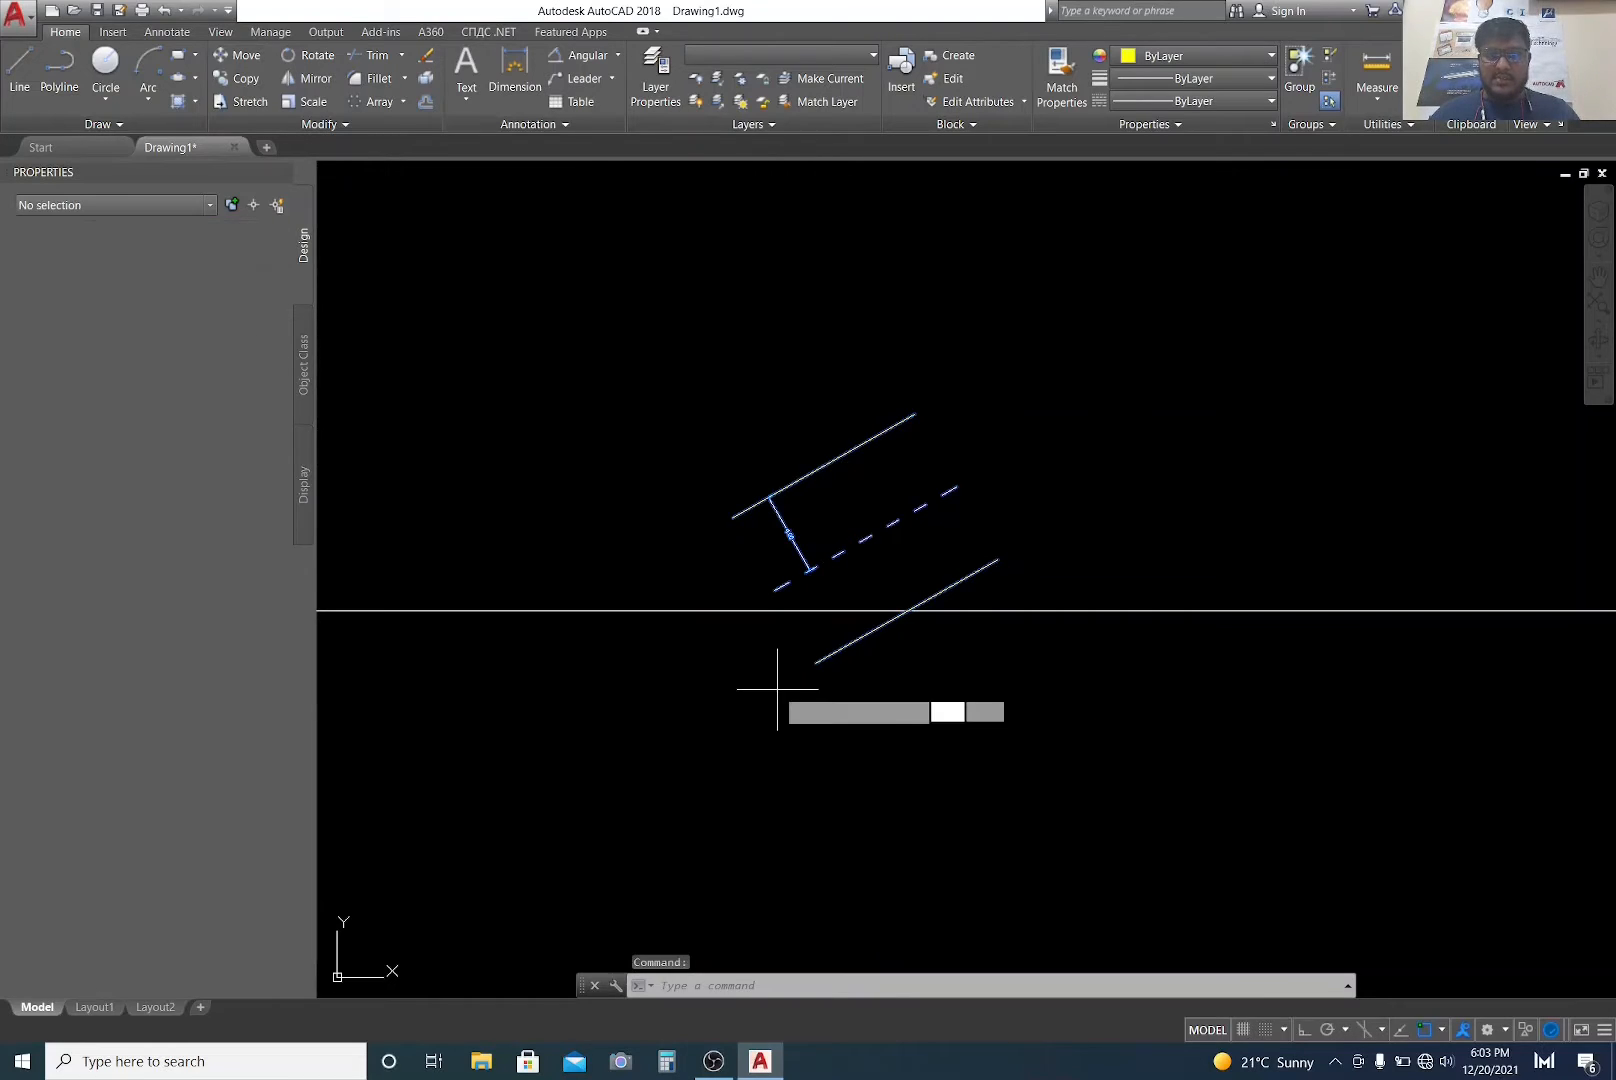
scroll(777, 592, "up", 2)
scroll(777, 592, "up", 2)
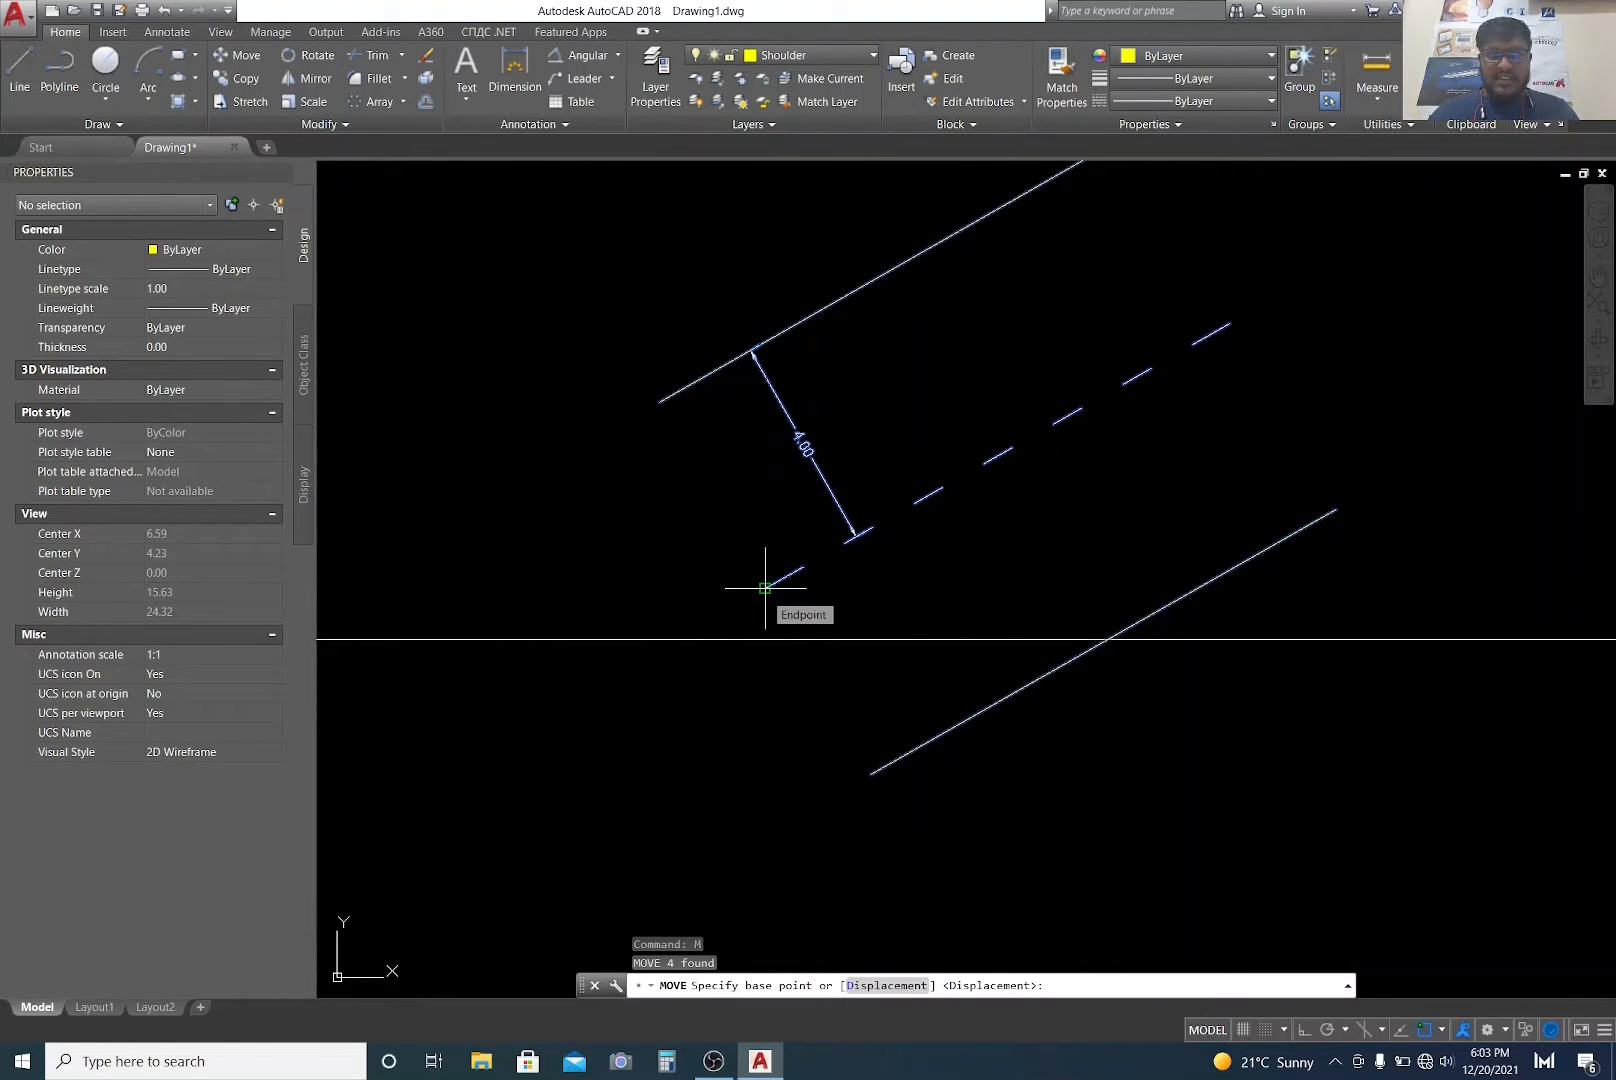
left_click(765, 588)
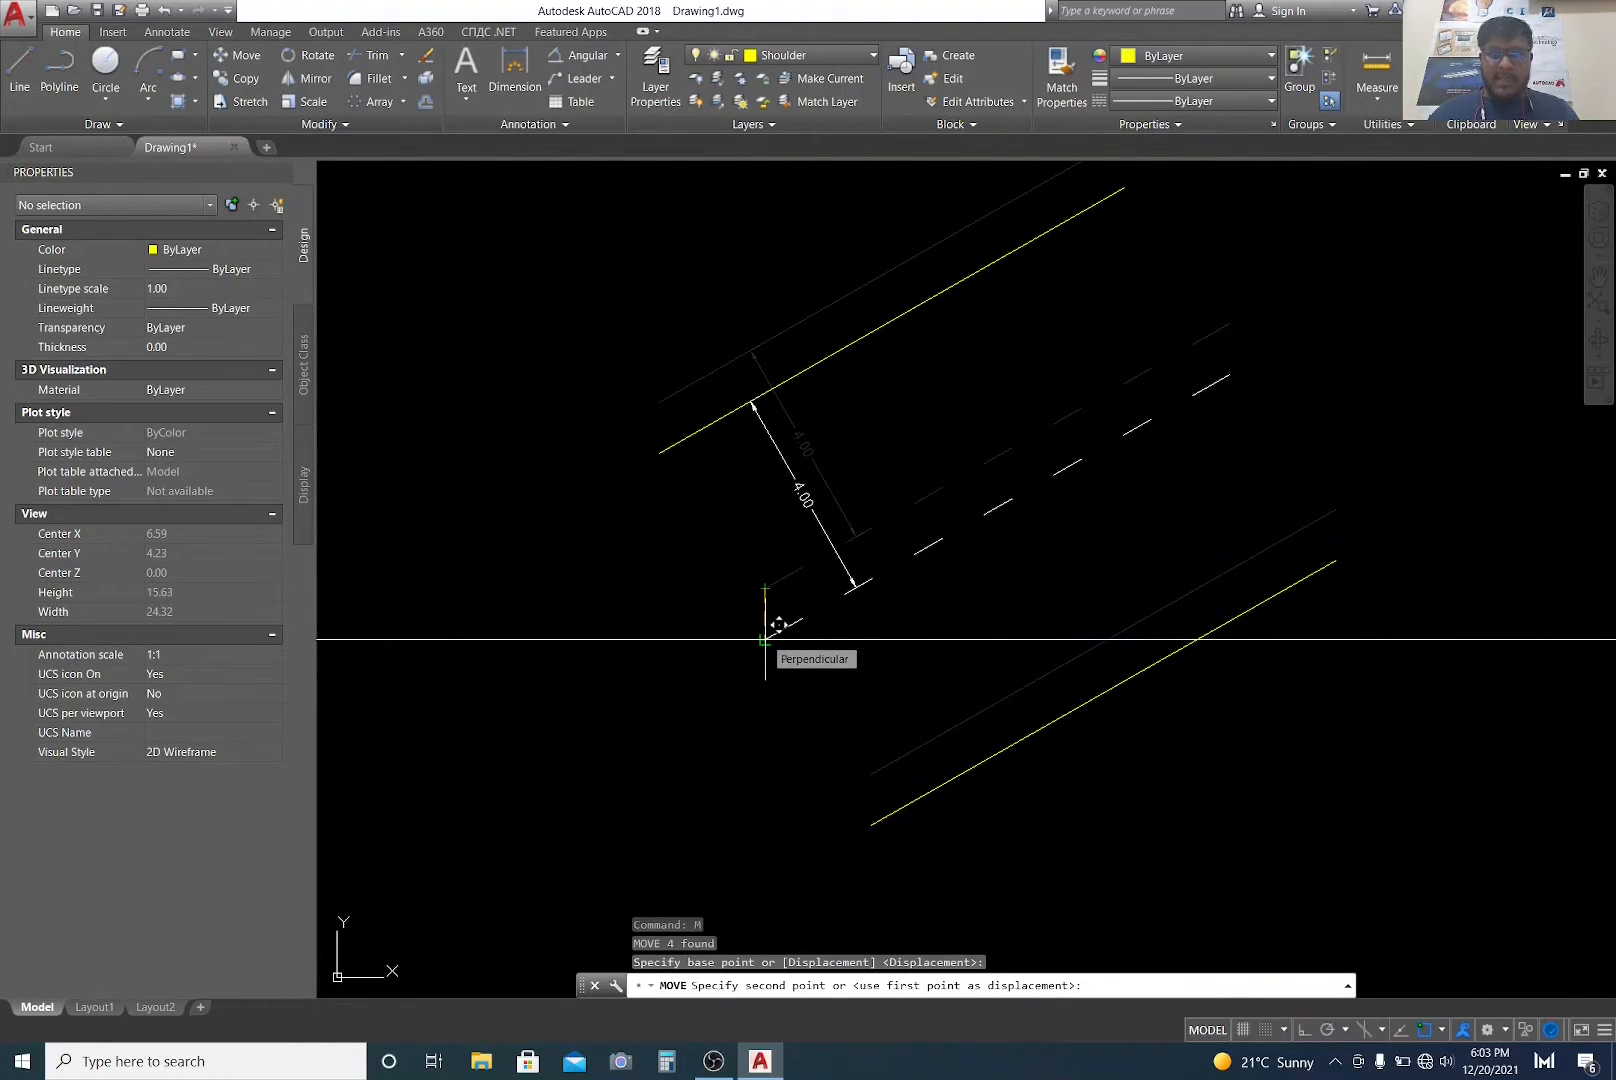
left_click(765, 638)
scroll(860, 540, "down", 4)
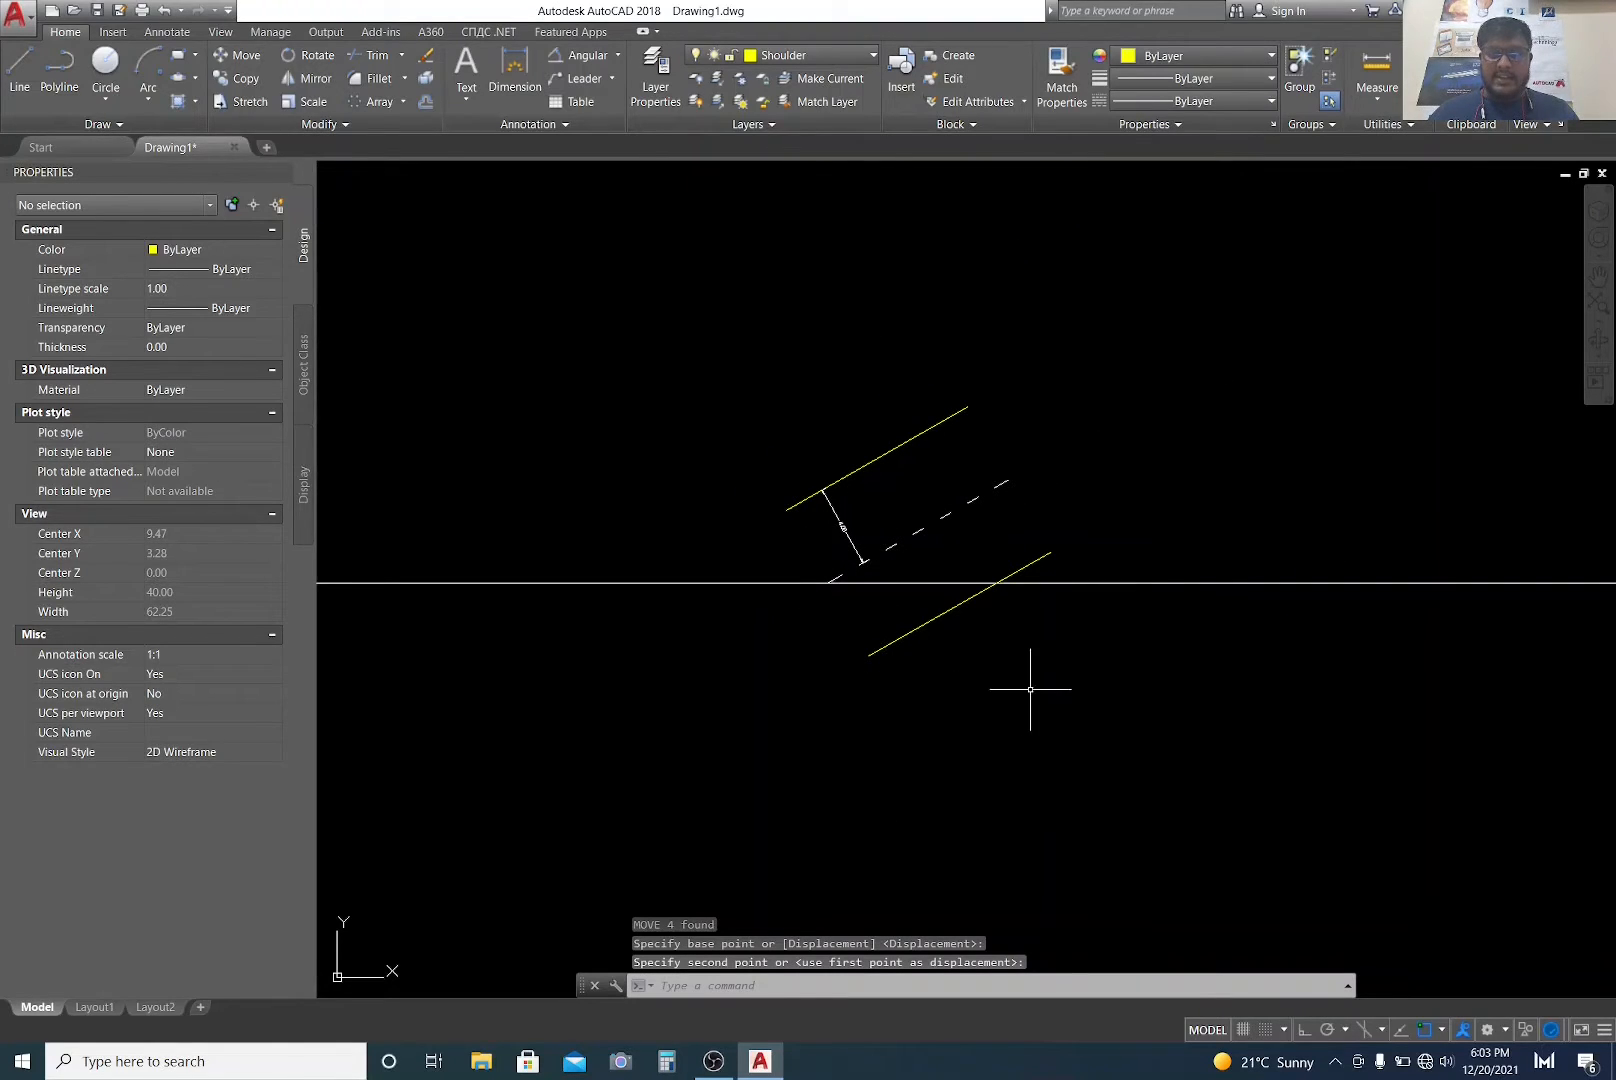
Step: Rotate the three road lines and the dimension about the dashed line's lower endpoint, using the Reference option to align the dashed line with the construction line
middle_click_drag(1035, 684, 993, 718)
left_click(1053, 749)
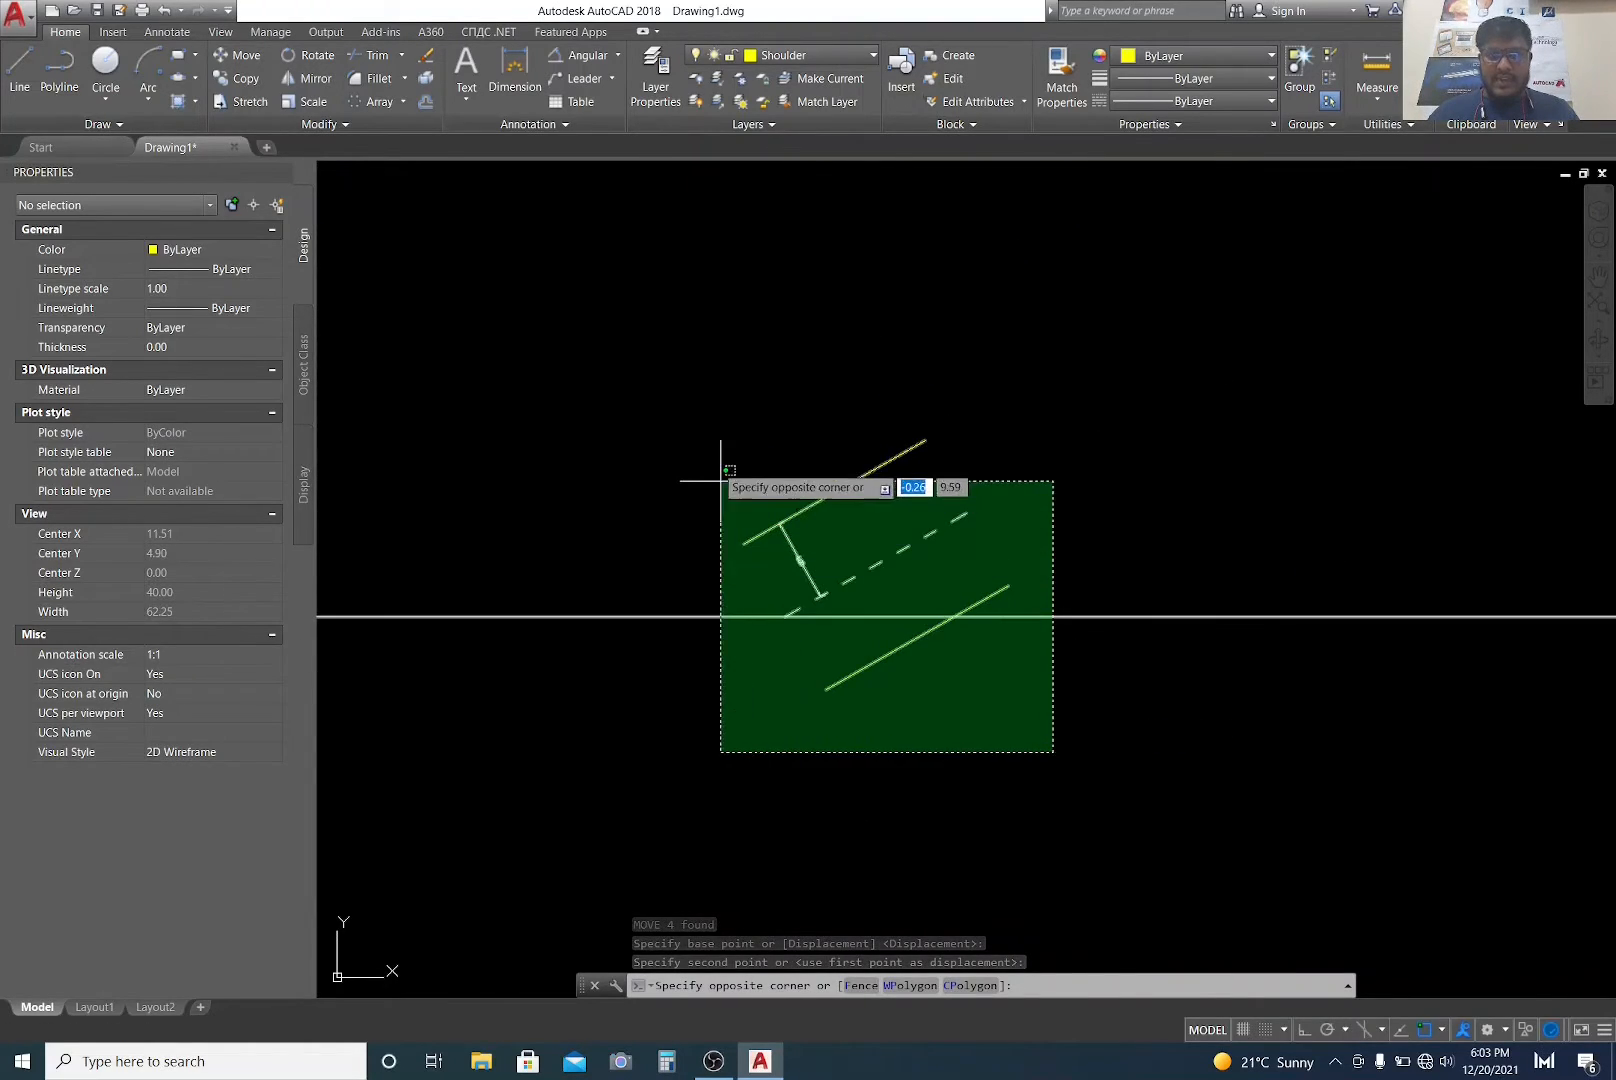
left_click(716, 412)
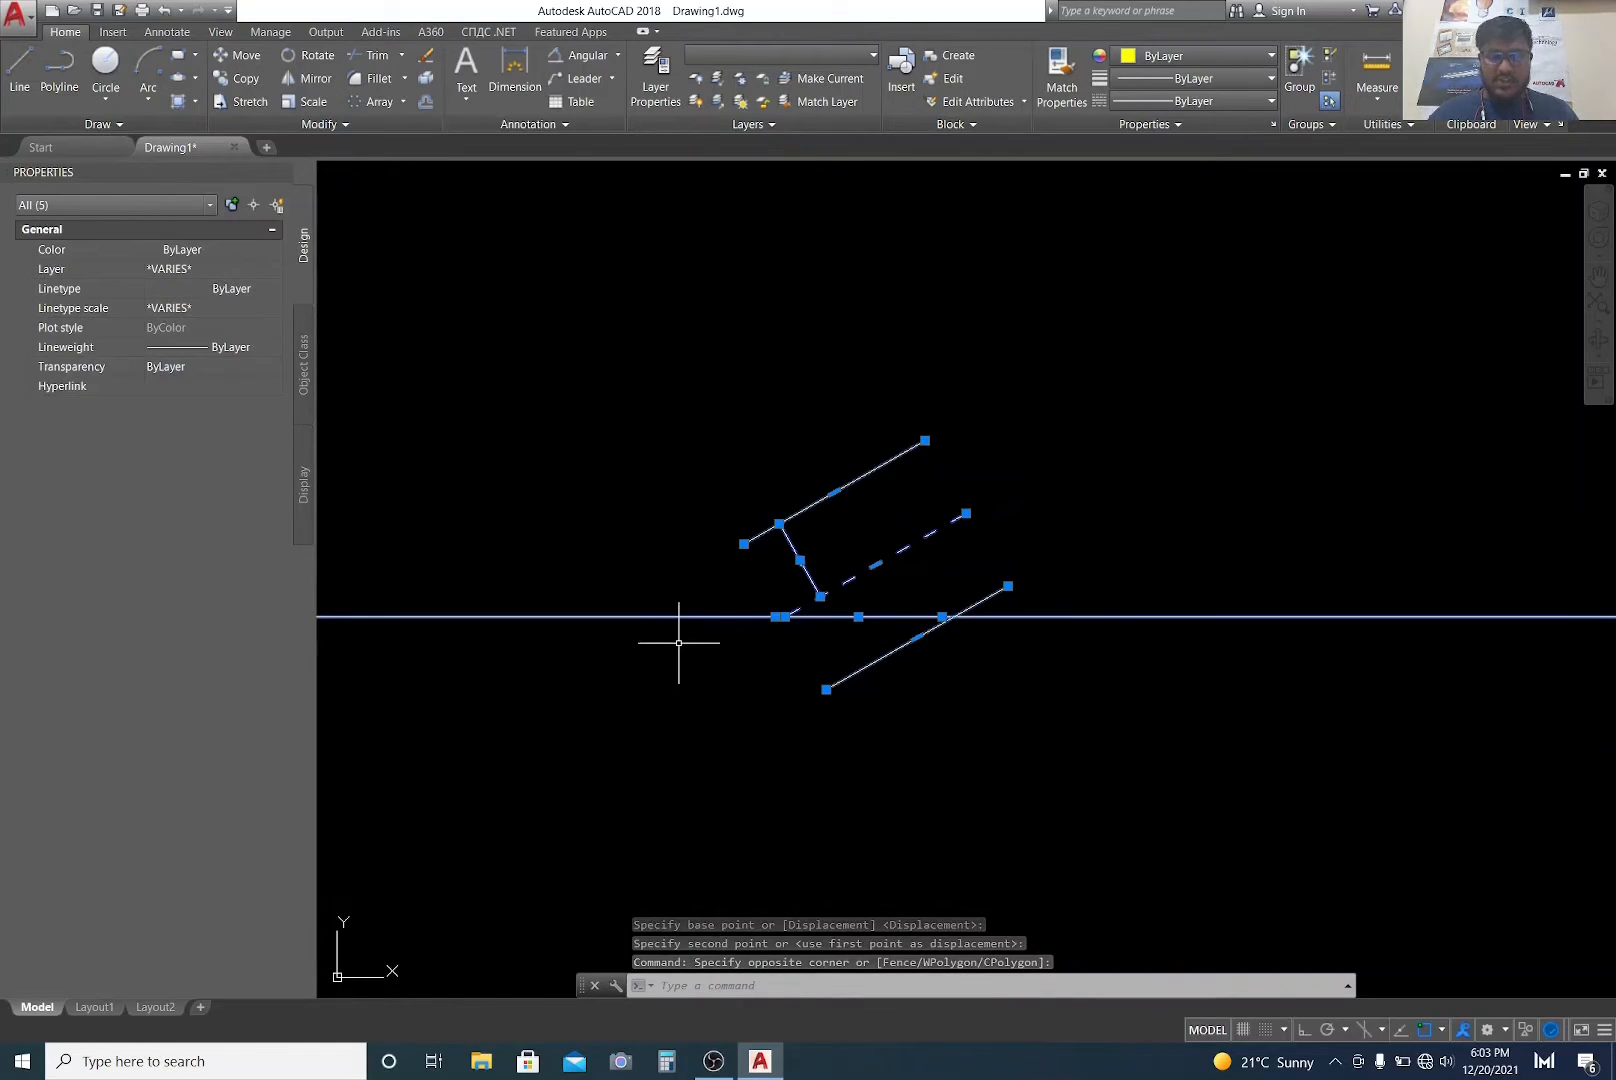
left_click(678, 641, "shift")
left_click(642, 553, "shift")
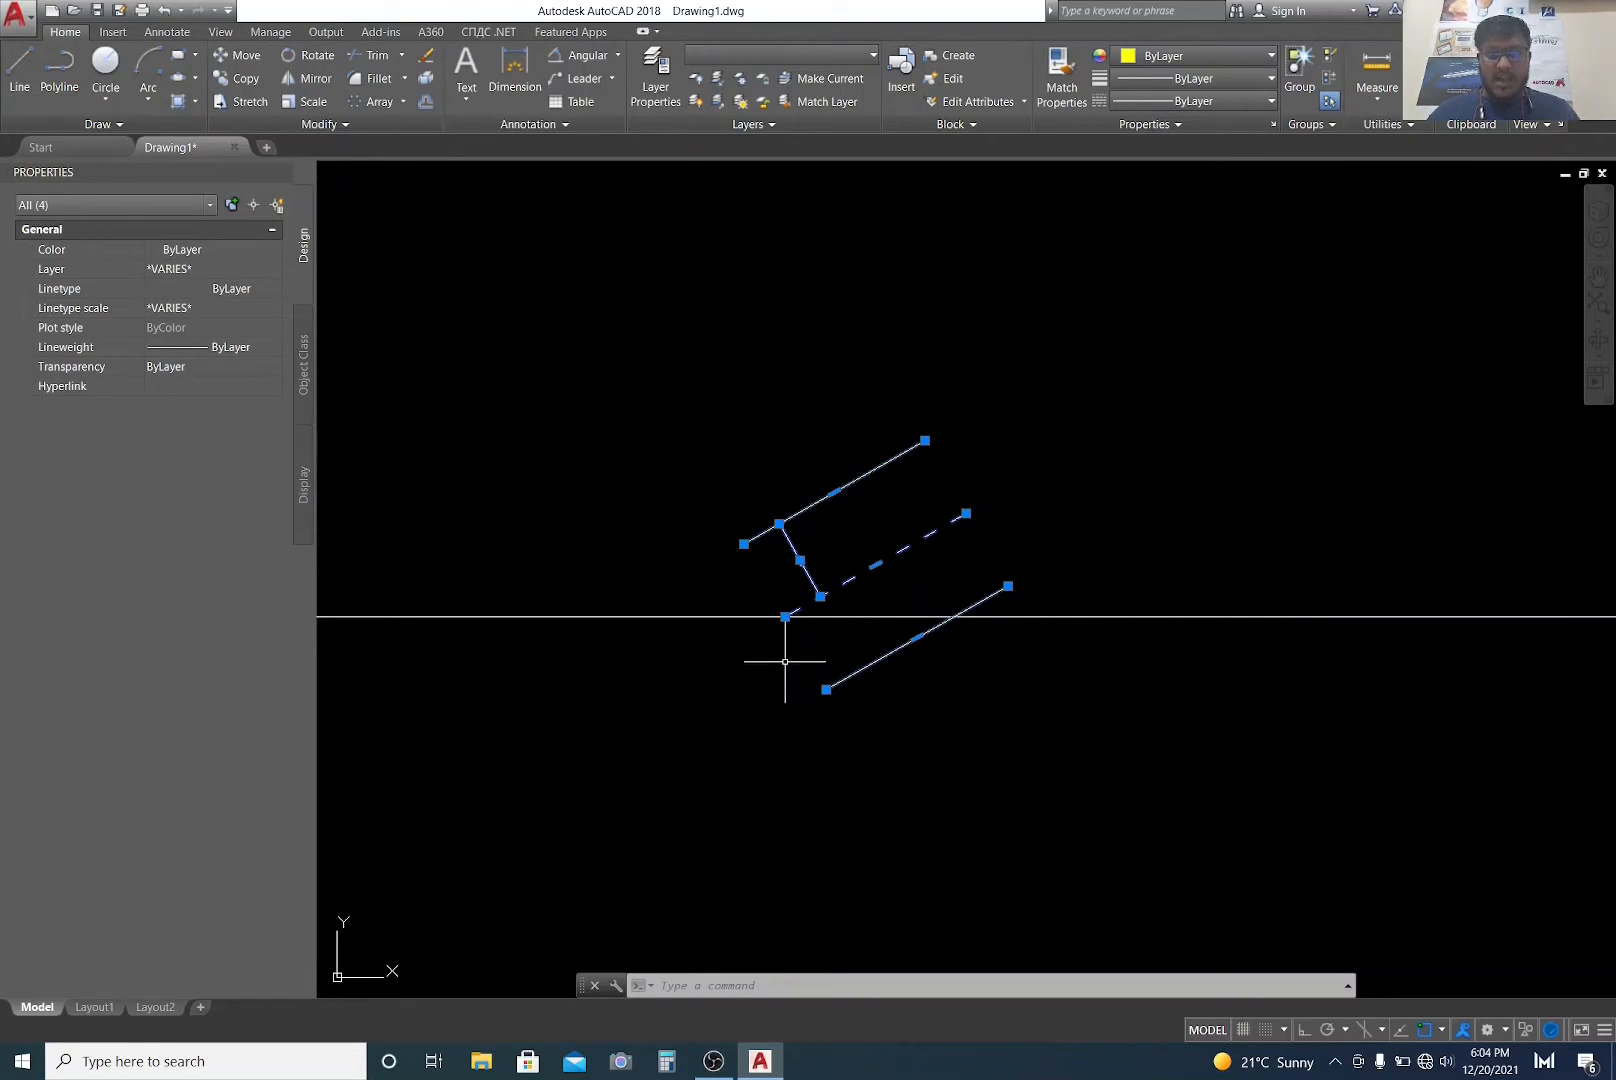
type("o")
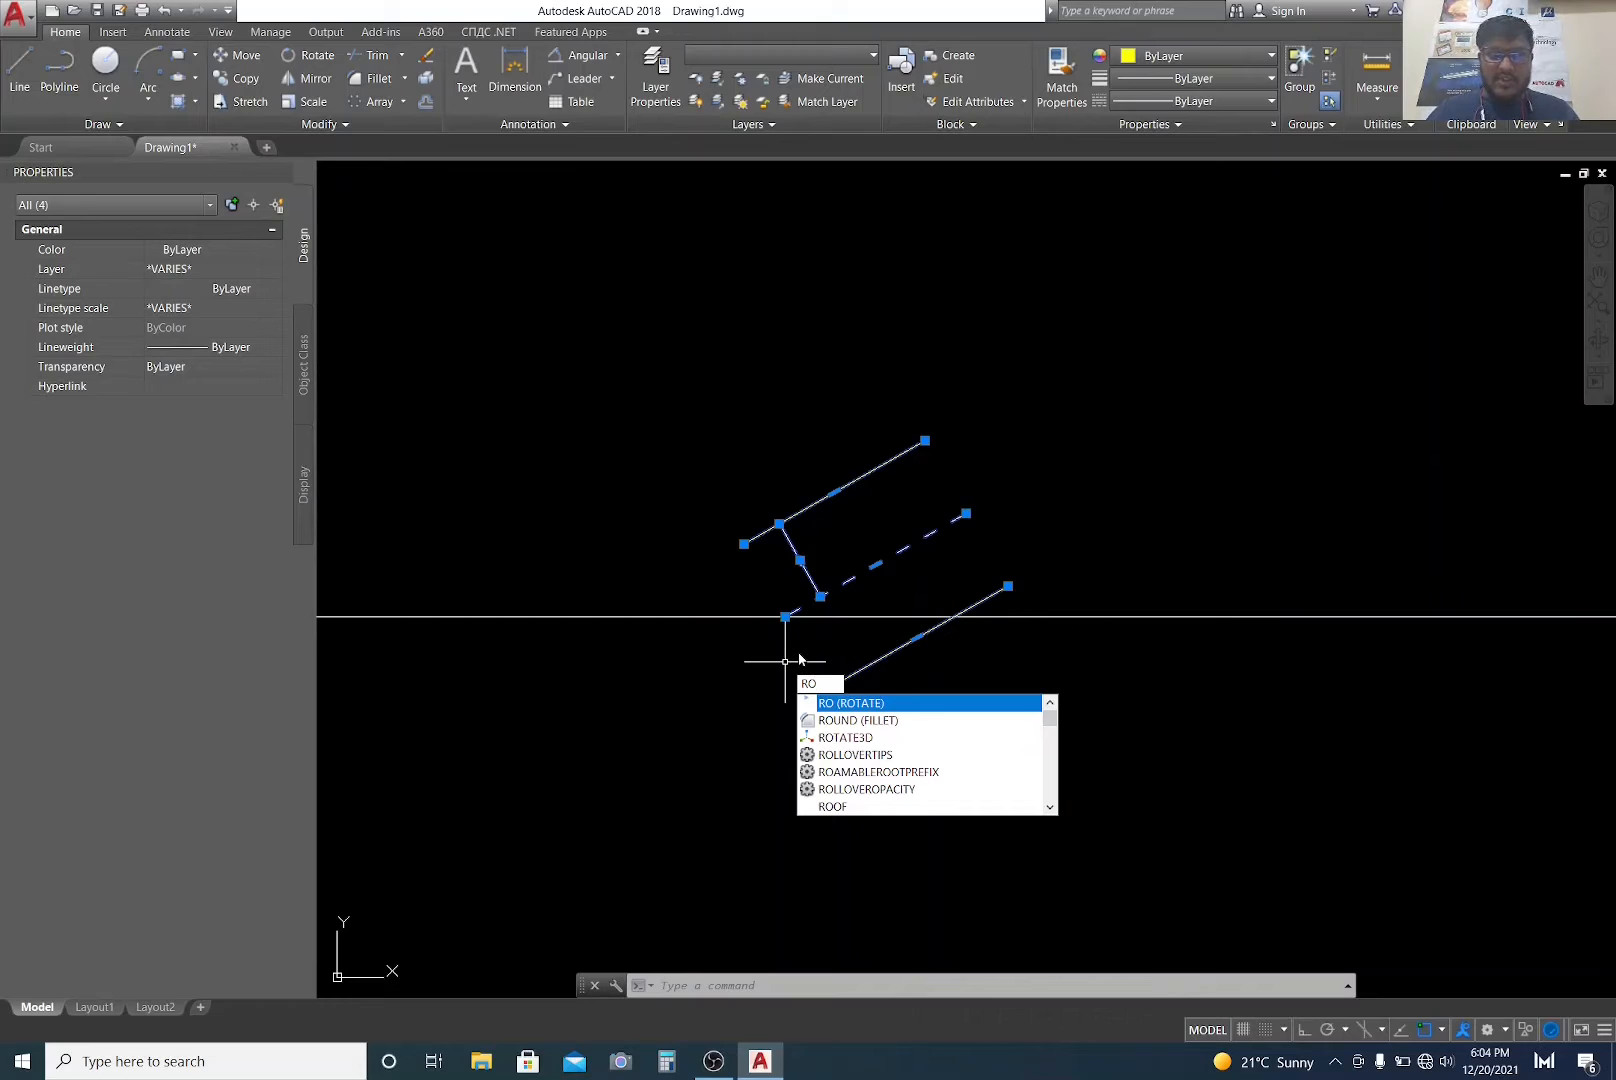
left_click(889, 704)
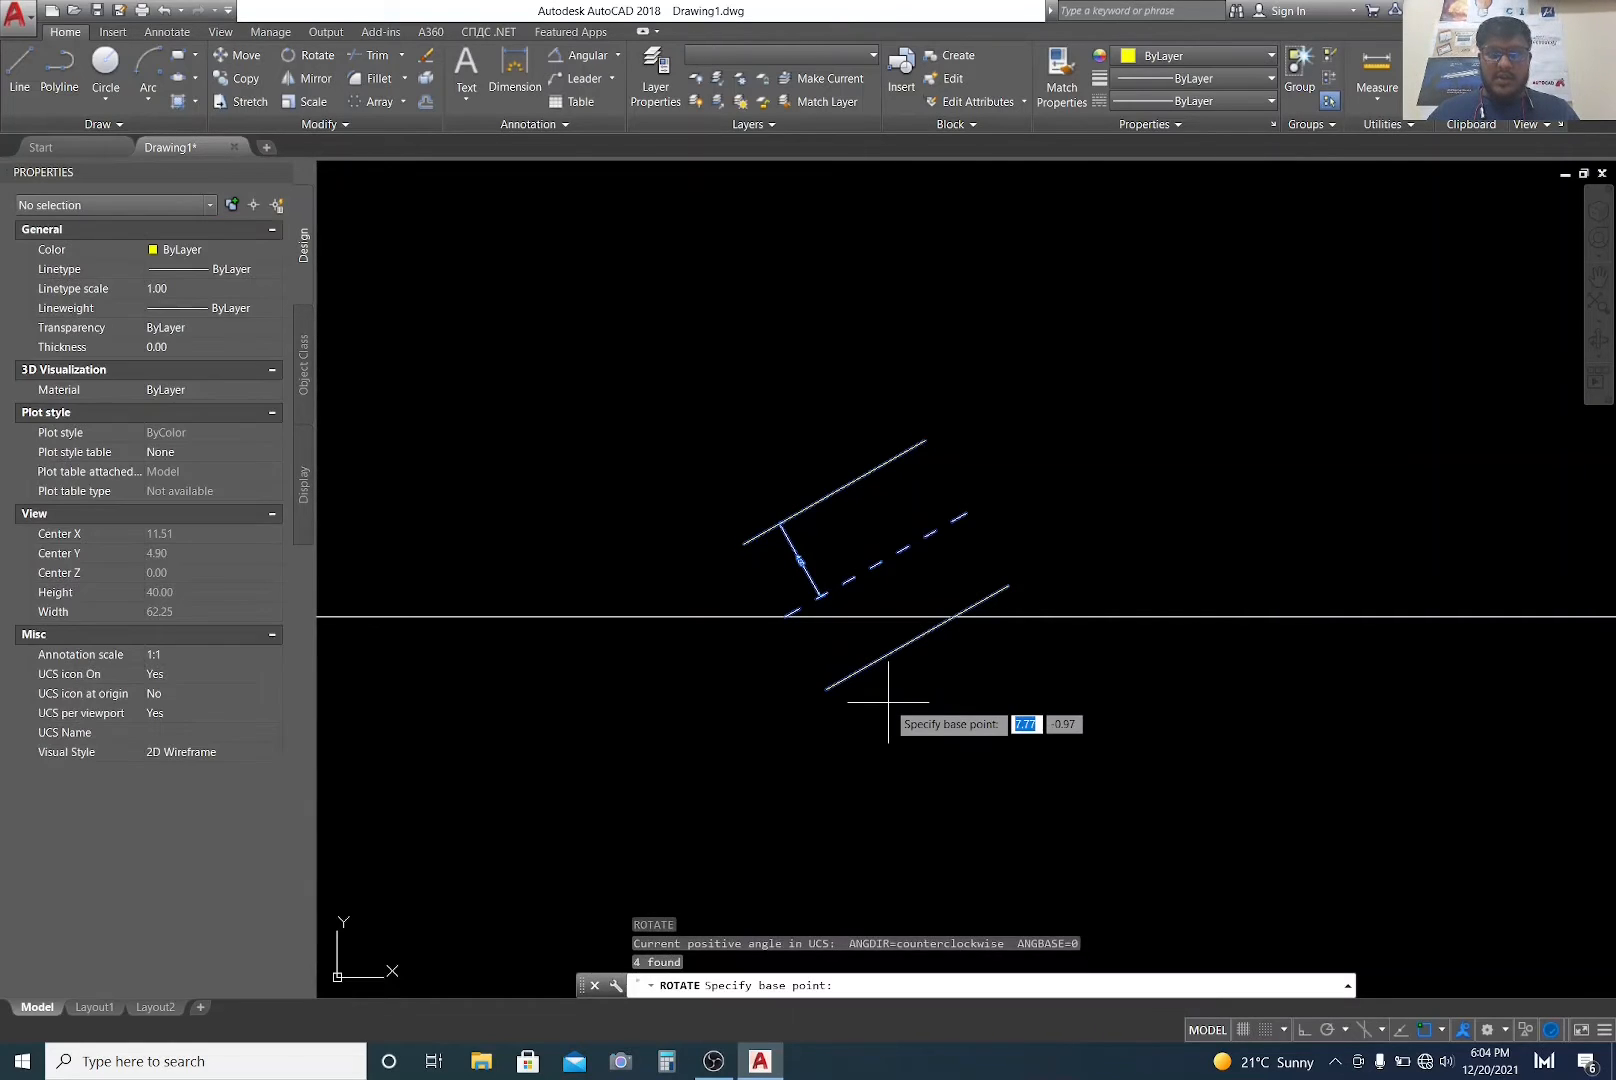
scroll(764, 645, "up", 3)
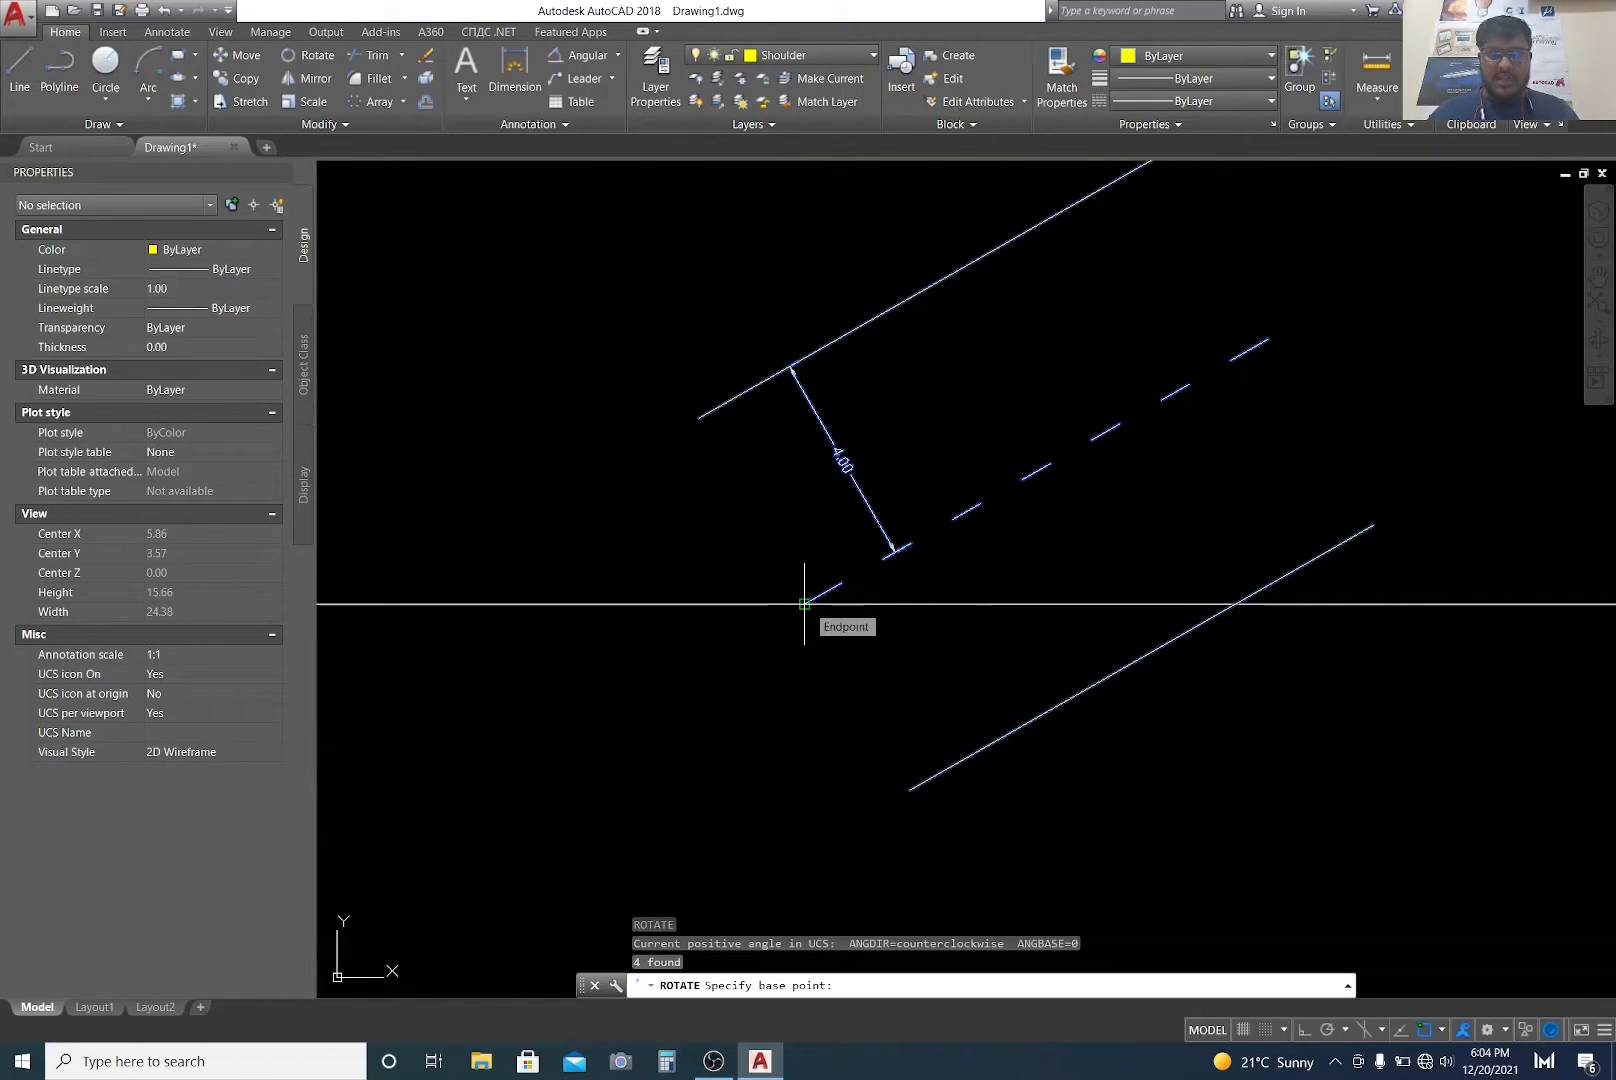
left_click(804, 604)
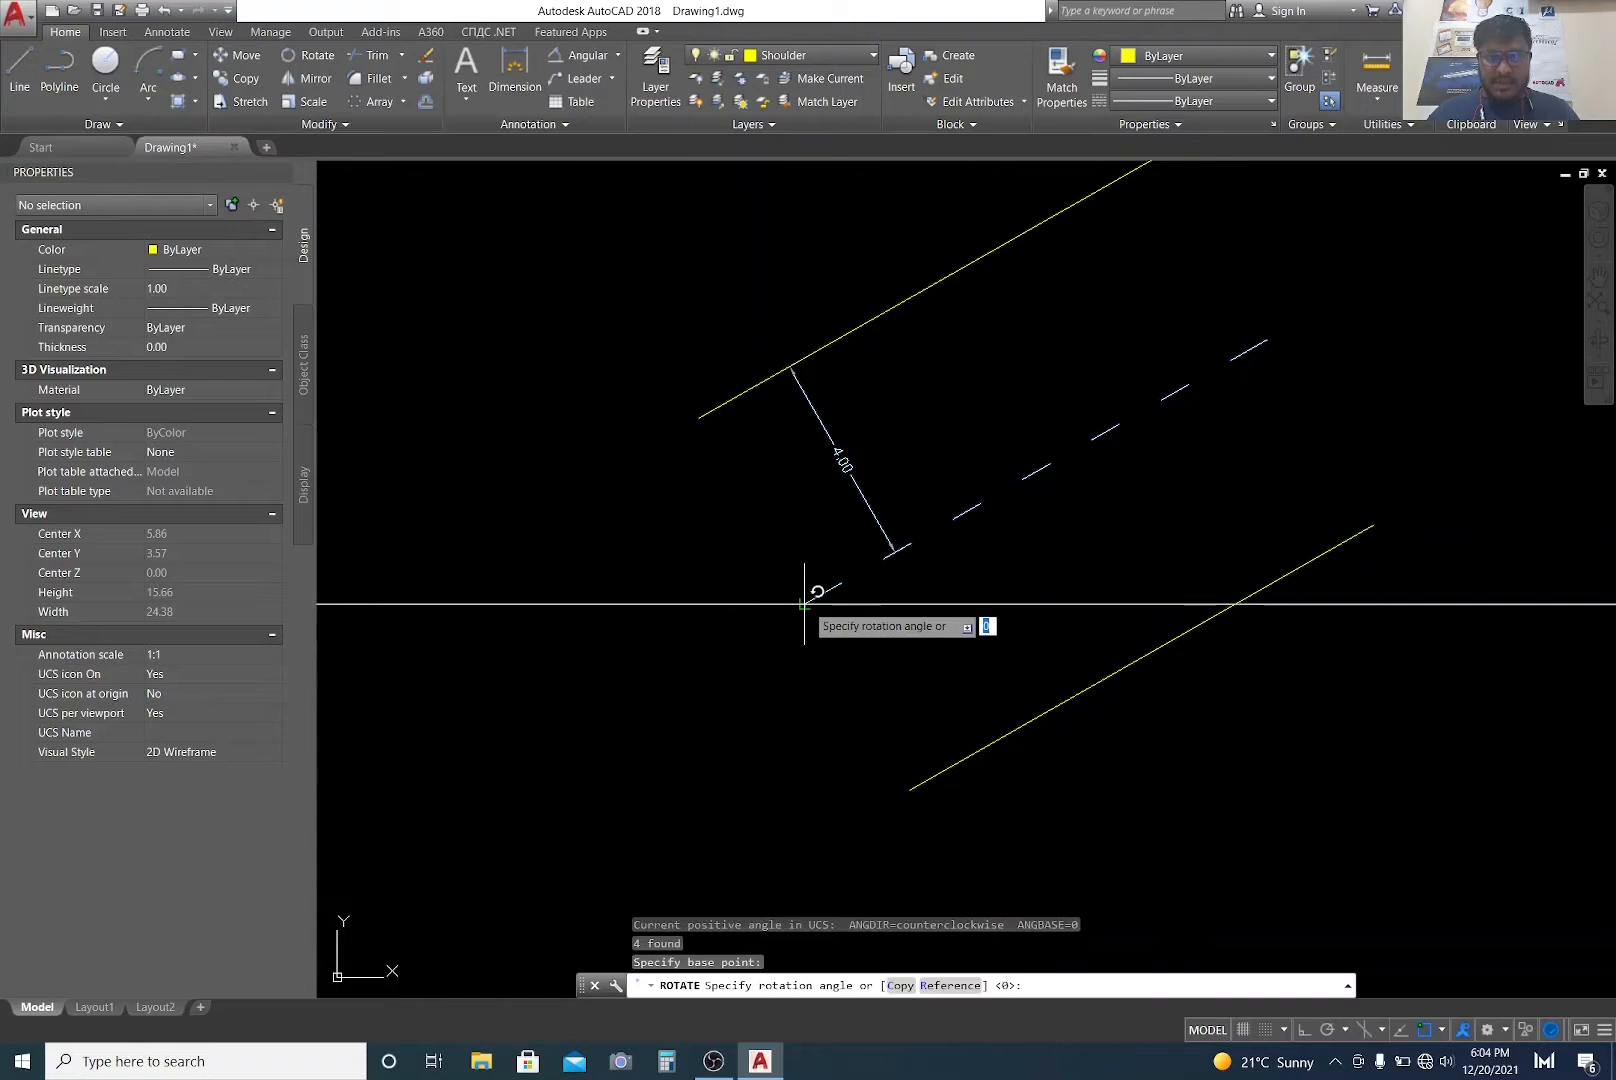
scroll(810, 645, "down", 4)
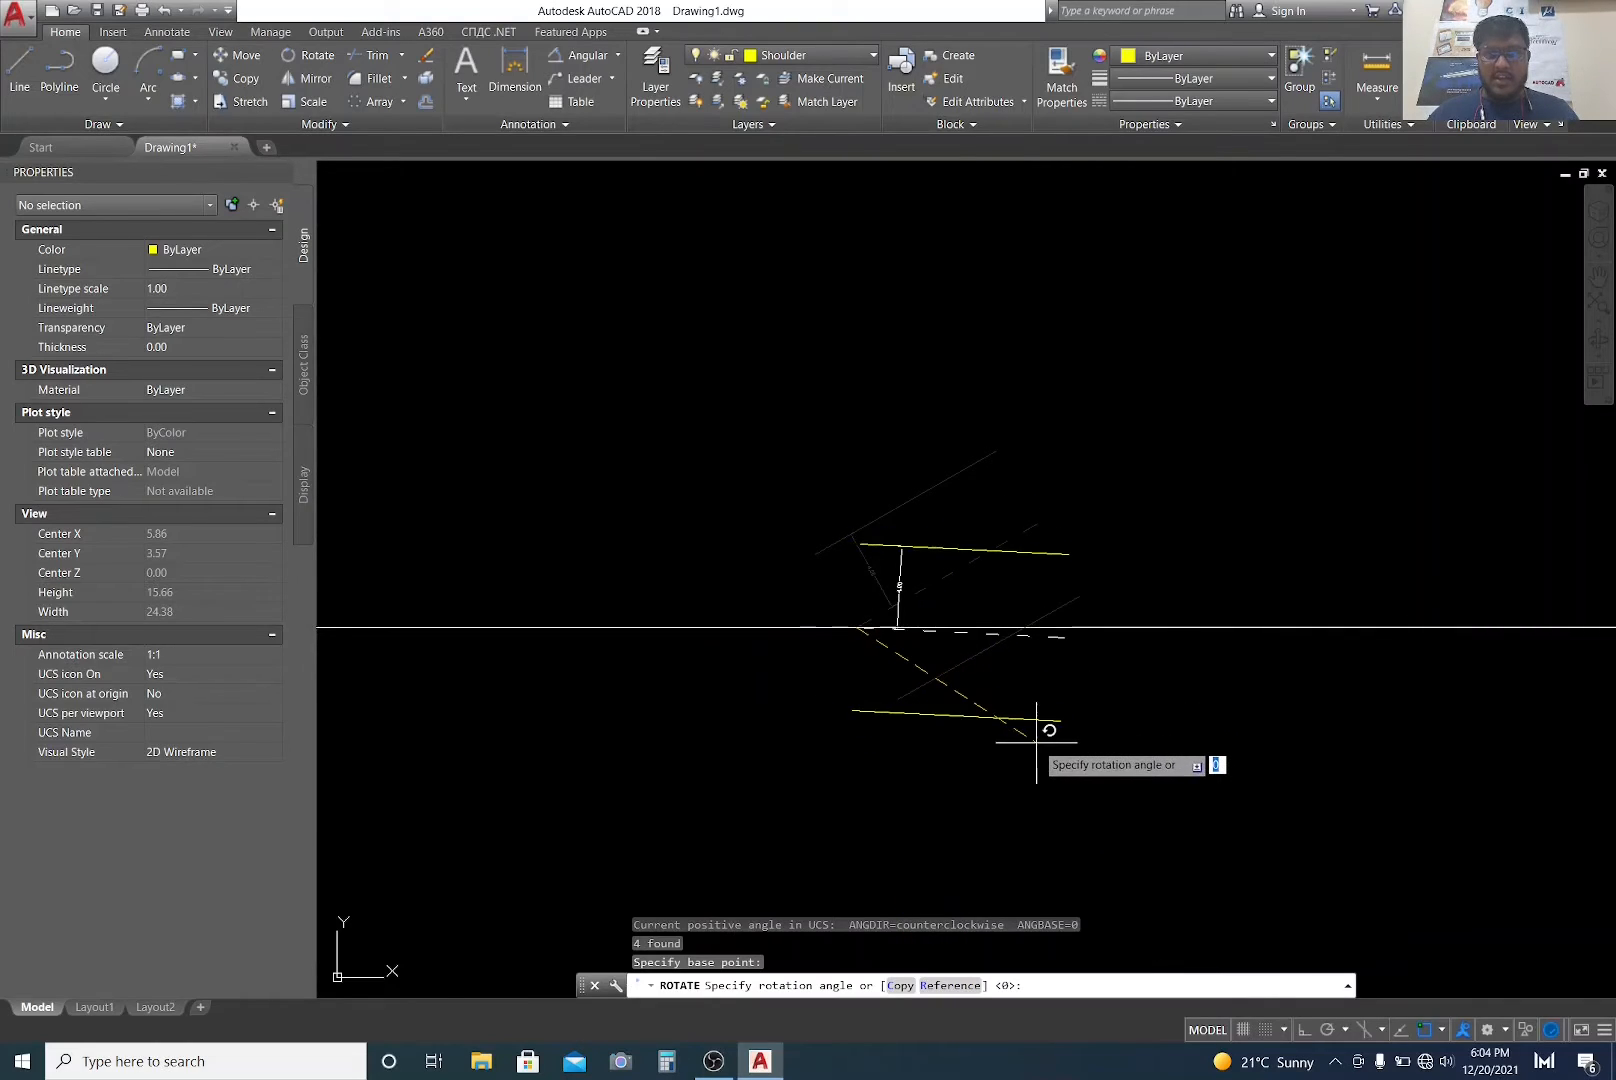
scroll(1053, 718, "up", 2)
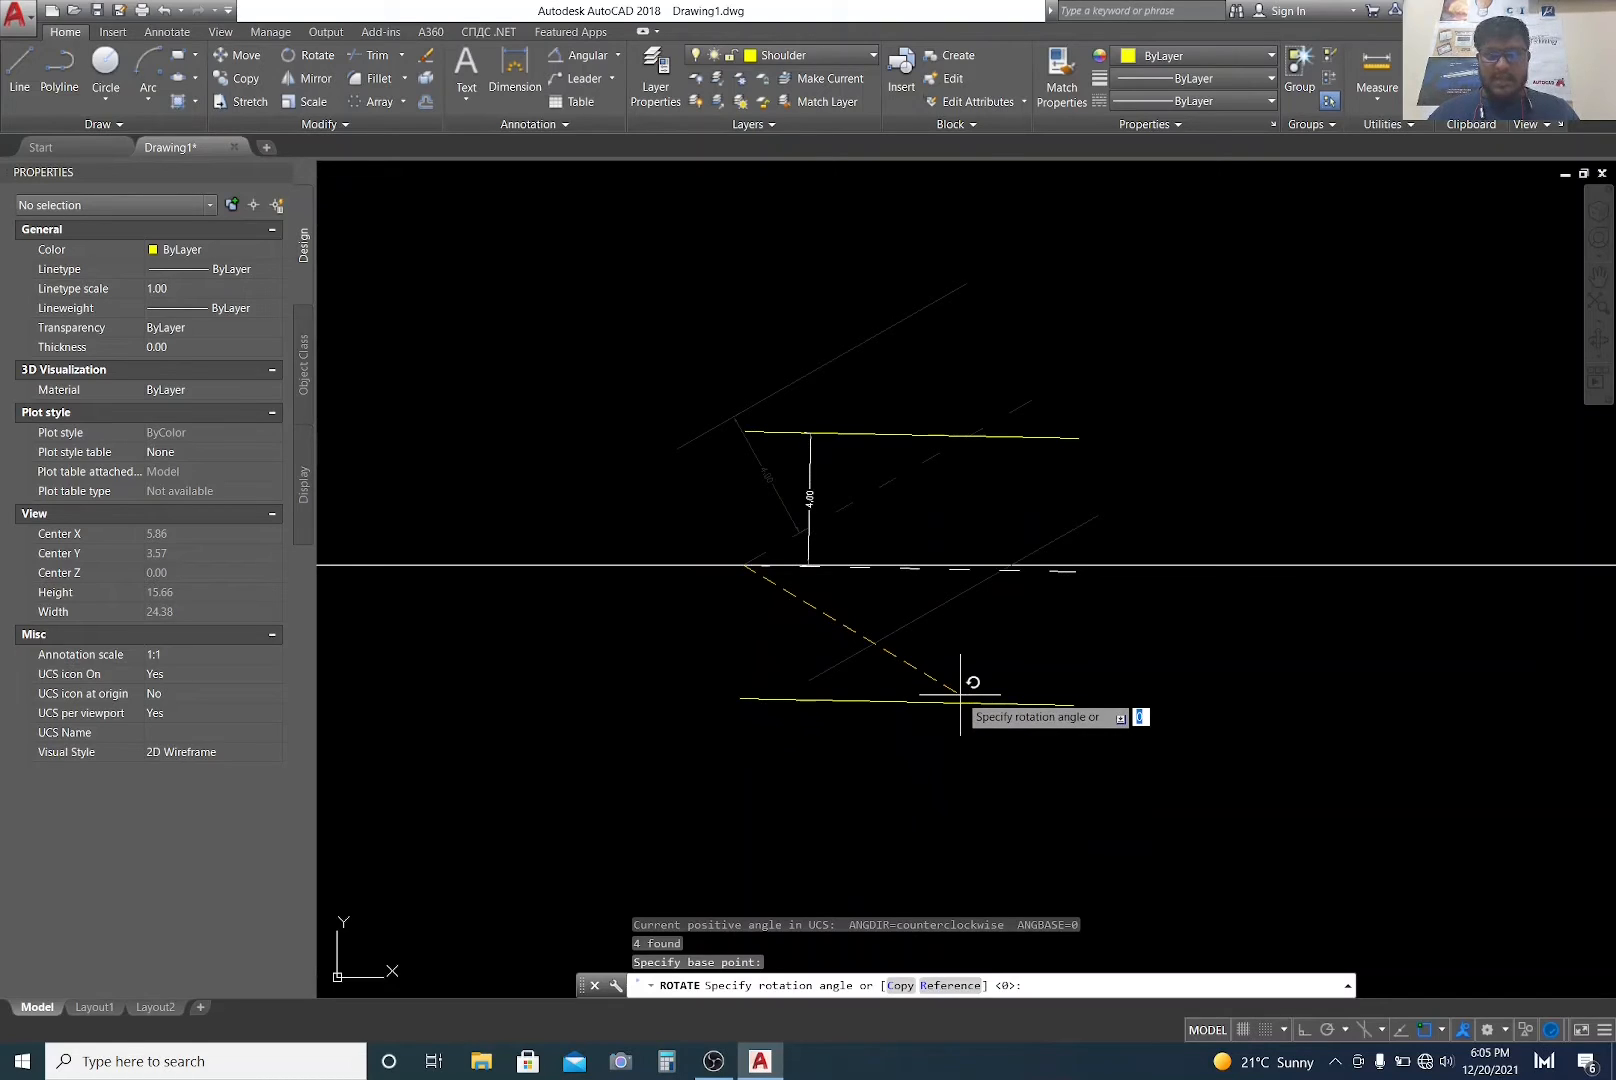
key("Return")
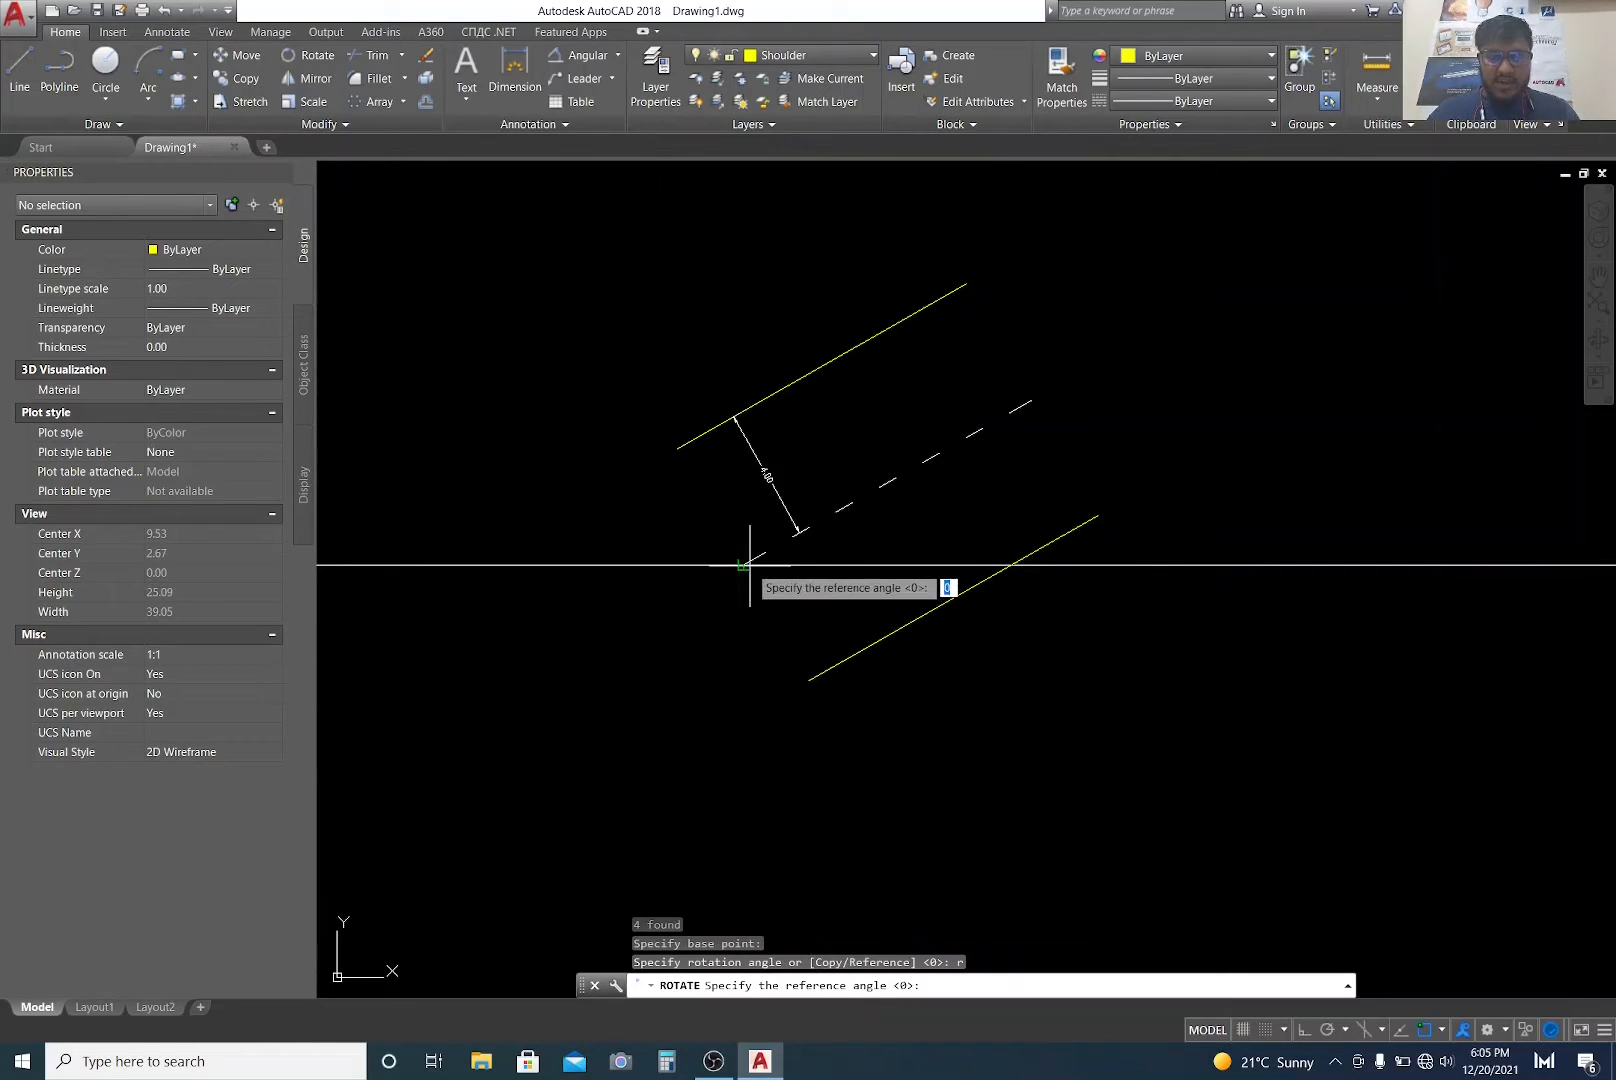
scroll(750, 563, "up", 4)
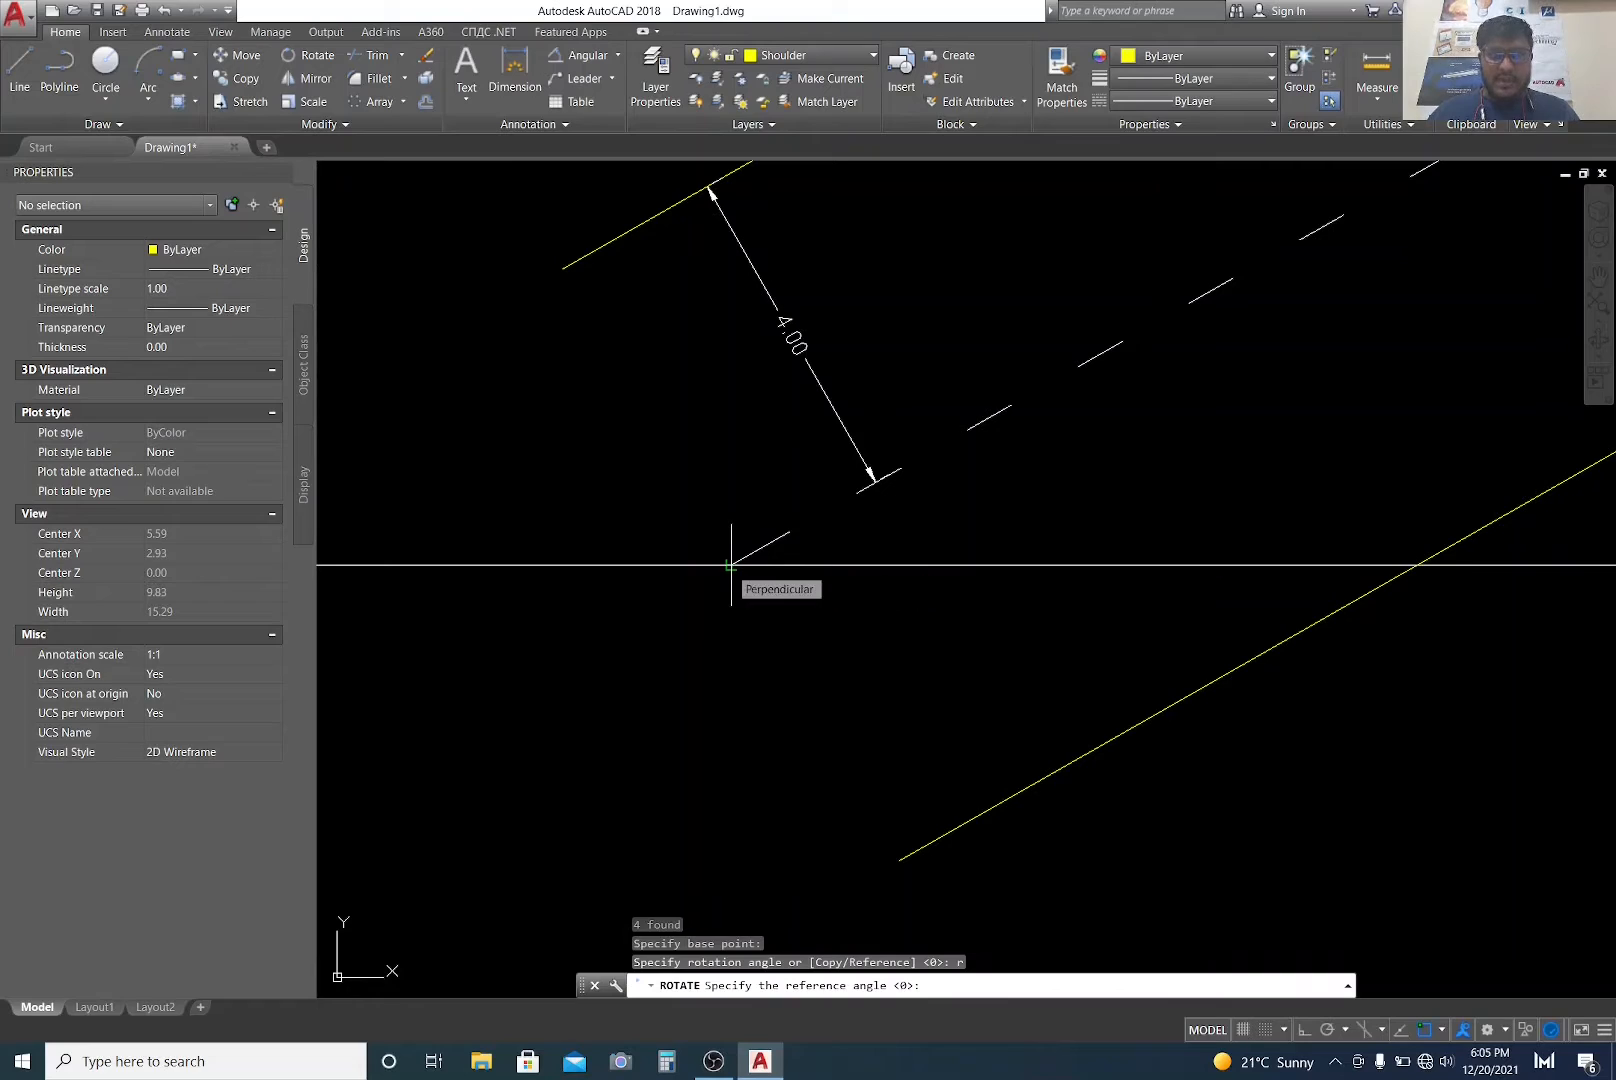
left_click(731, 565)
scroll(880, 575, "down", 6)
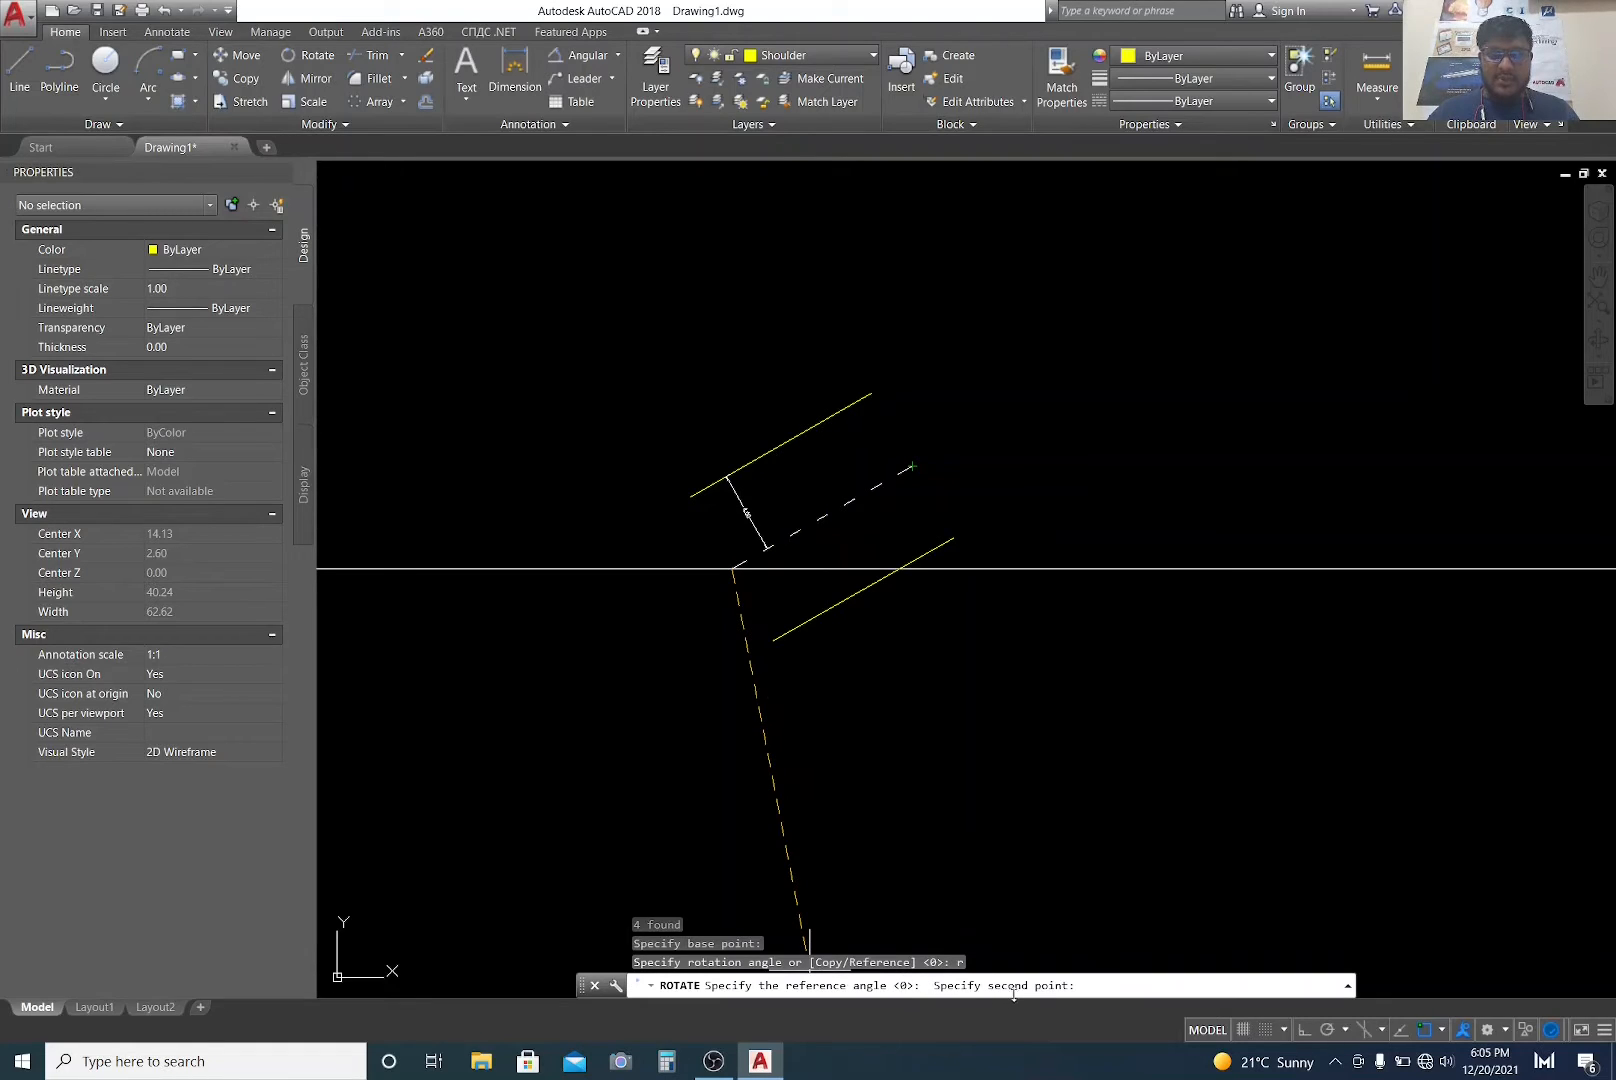
scroll(905, 465, "up", 3)
scroll(905, 478, "up", 3)
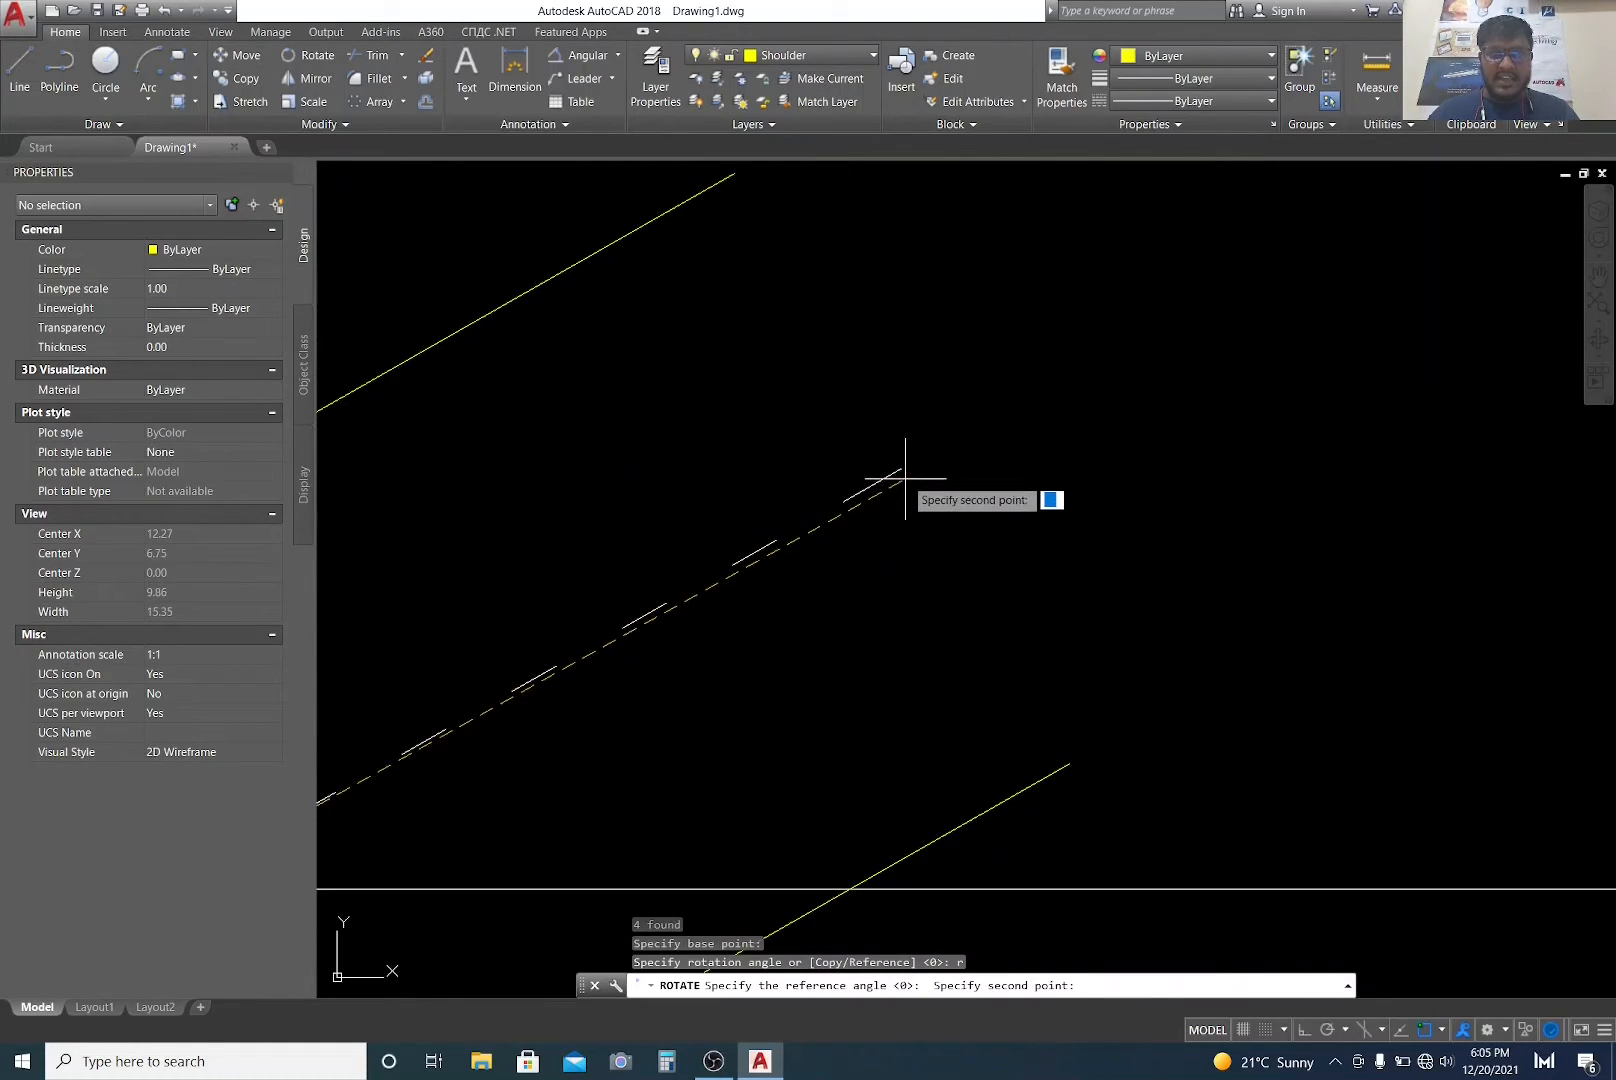
left_click(901, 467)
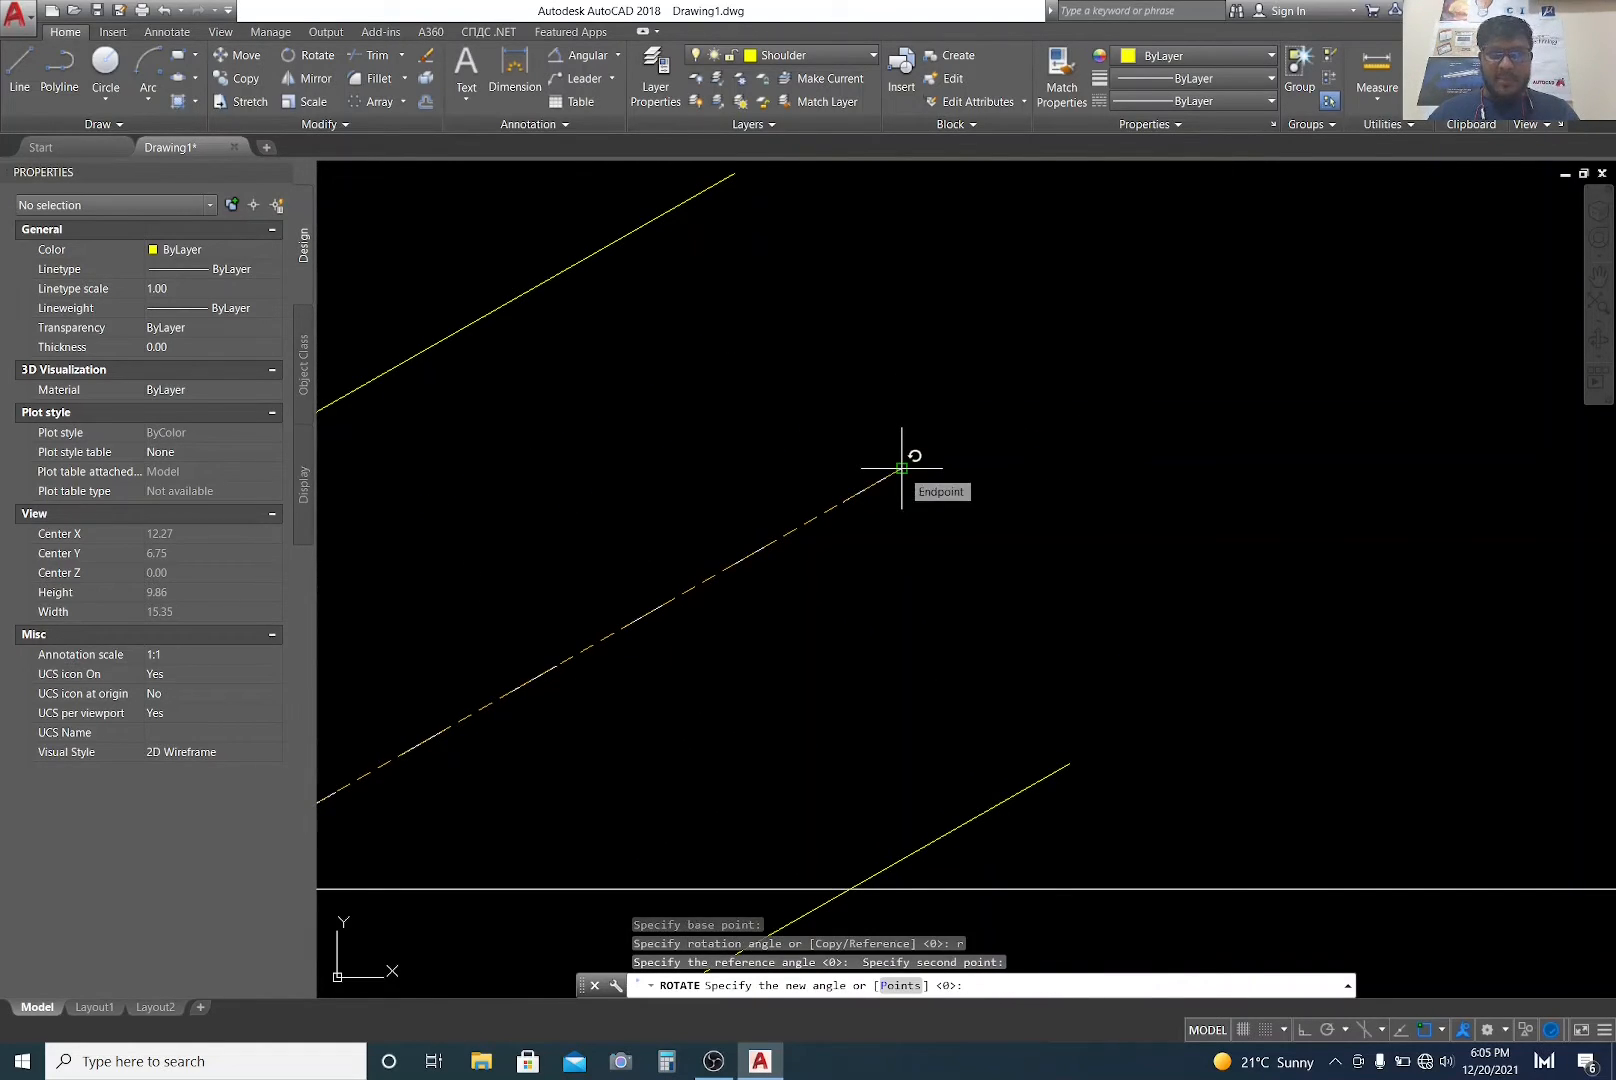
scroll(925, 440, "down", 3)
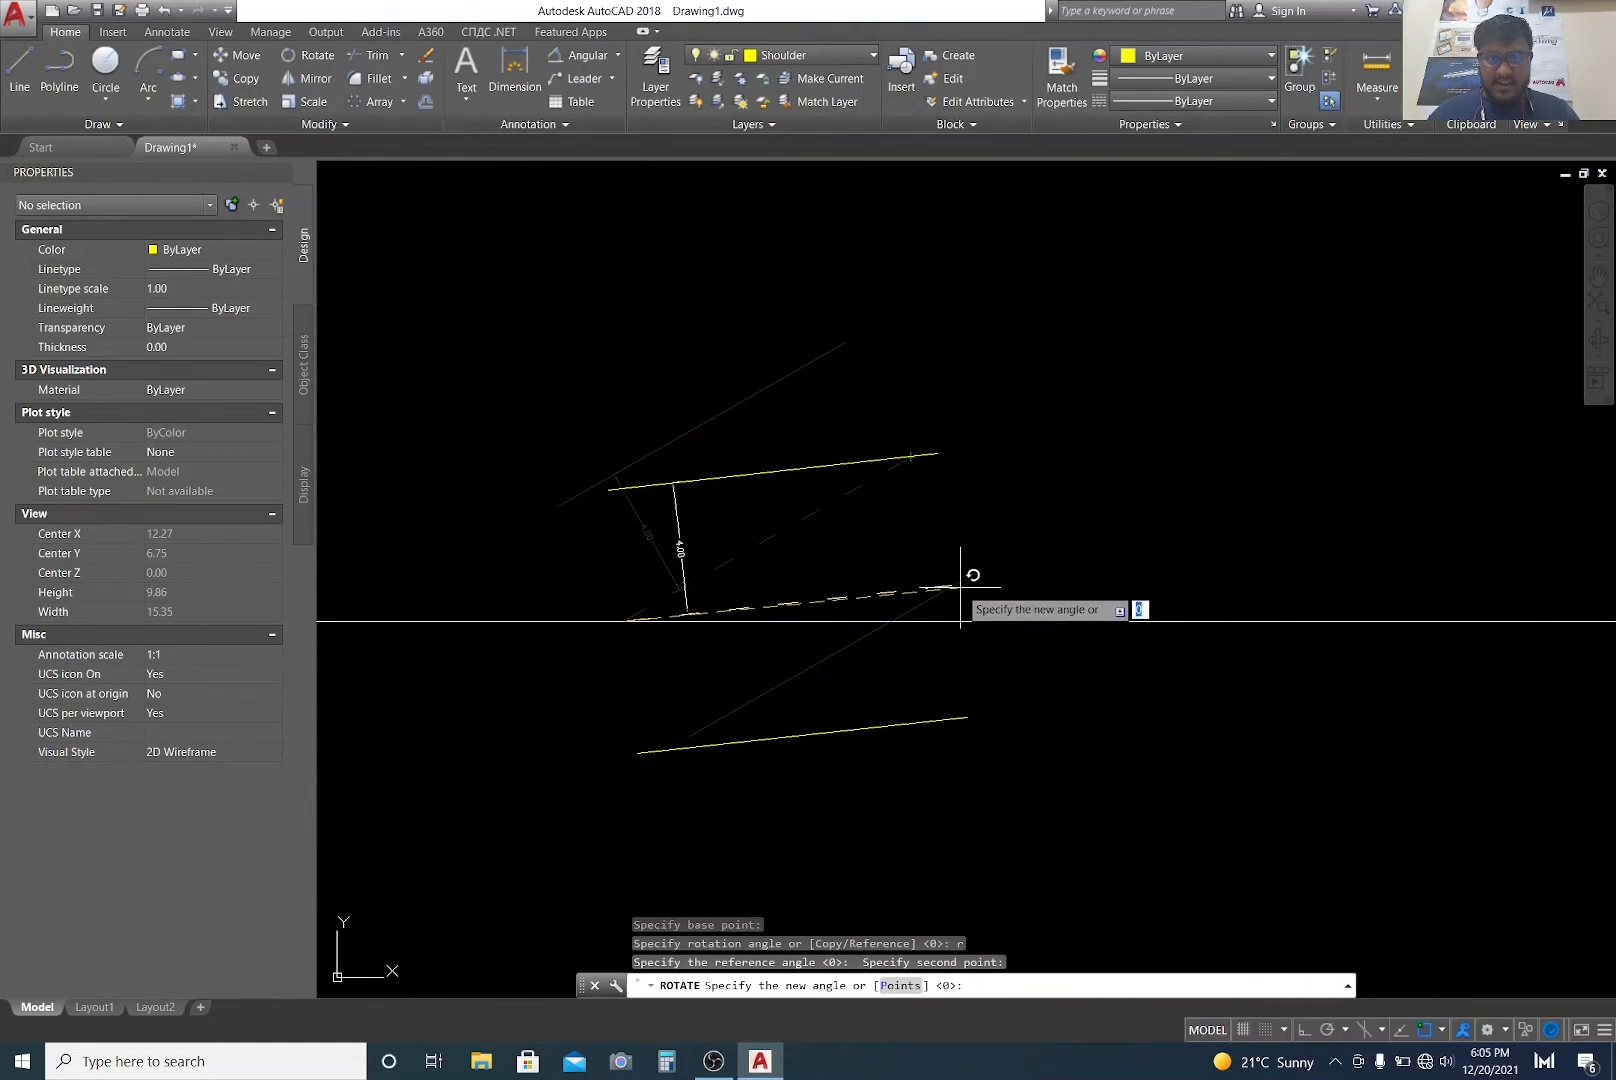
key("Escape")
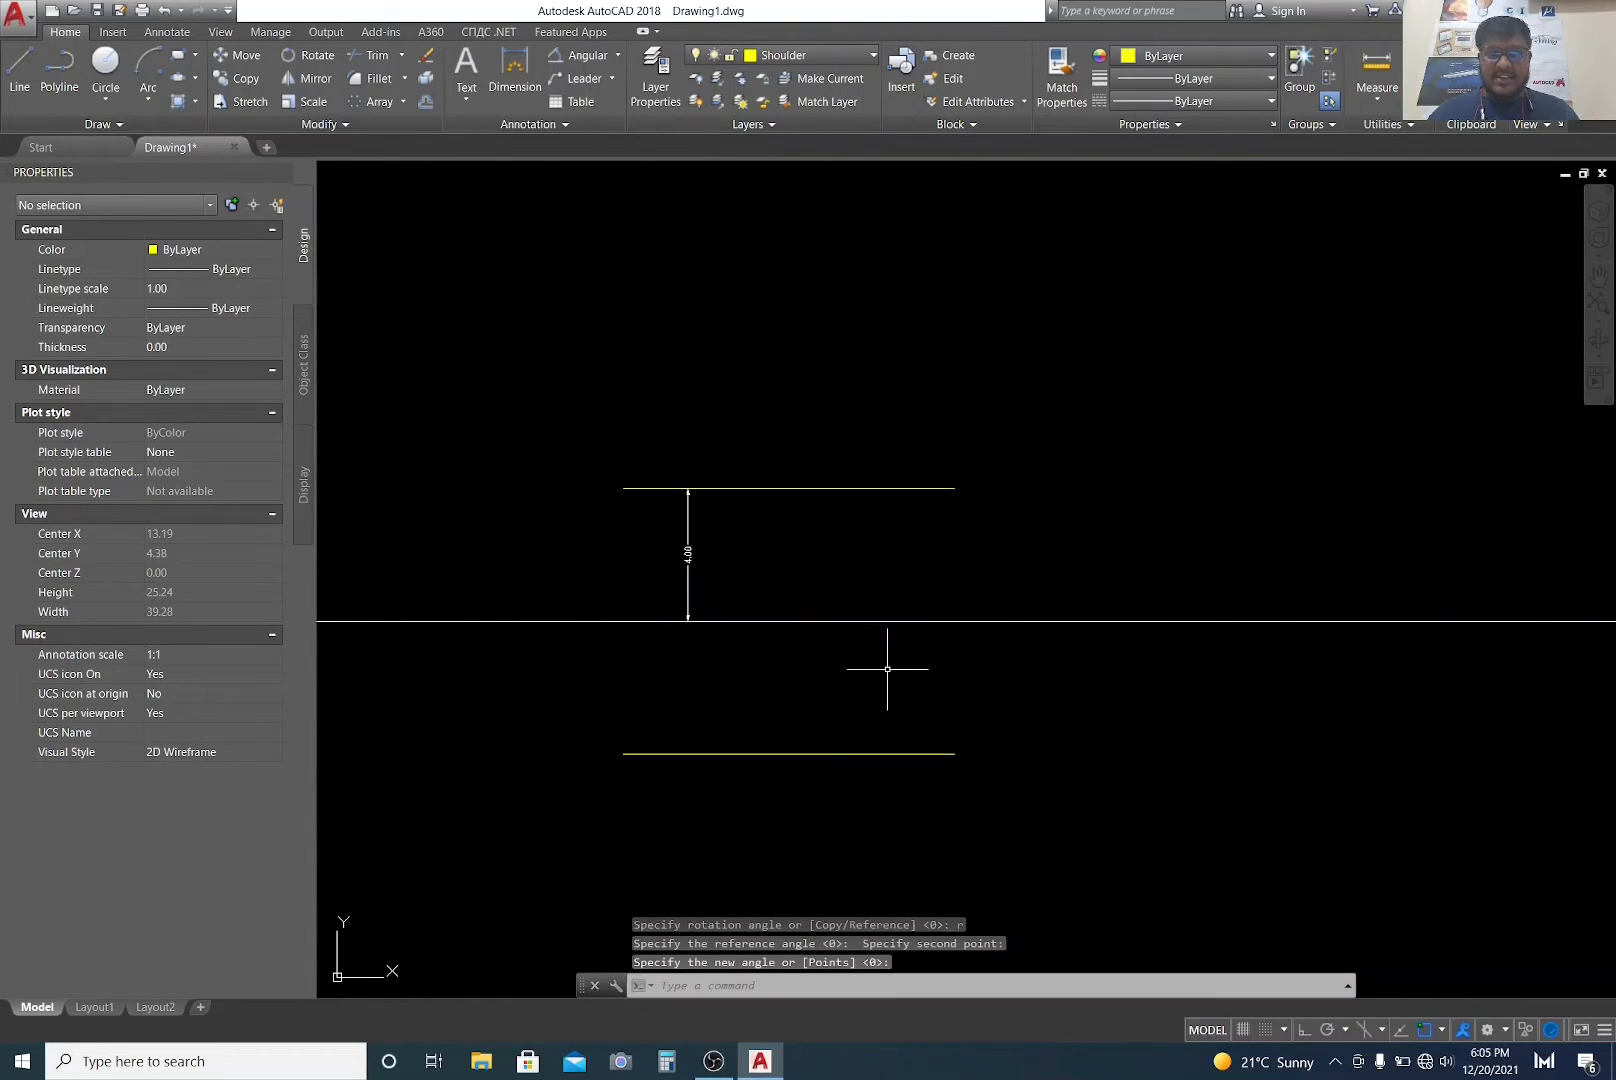
Step: Erase the horizontal construction line that overlaps the dashed centre line
scroll(840, 648, "down", 6)
scroll(747, 629, "up", 3)
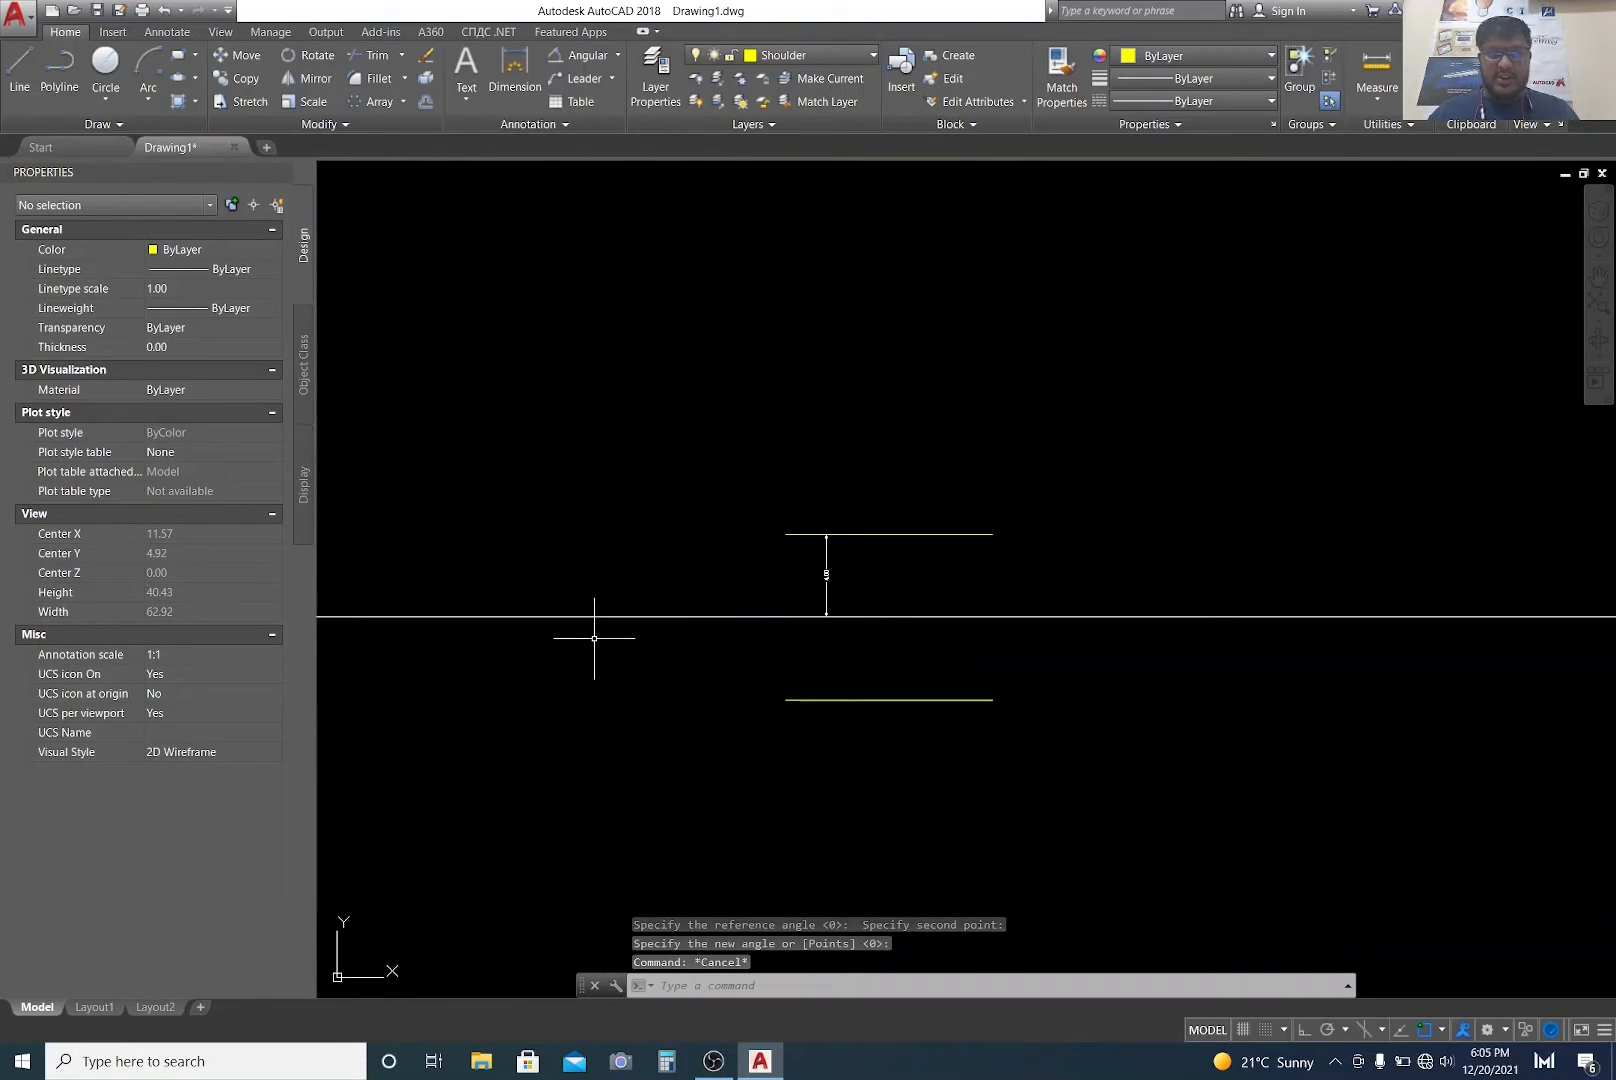
left_click(636, 649)
left_click(605, 562)
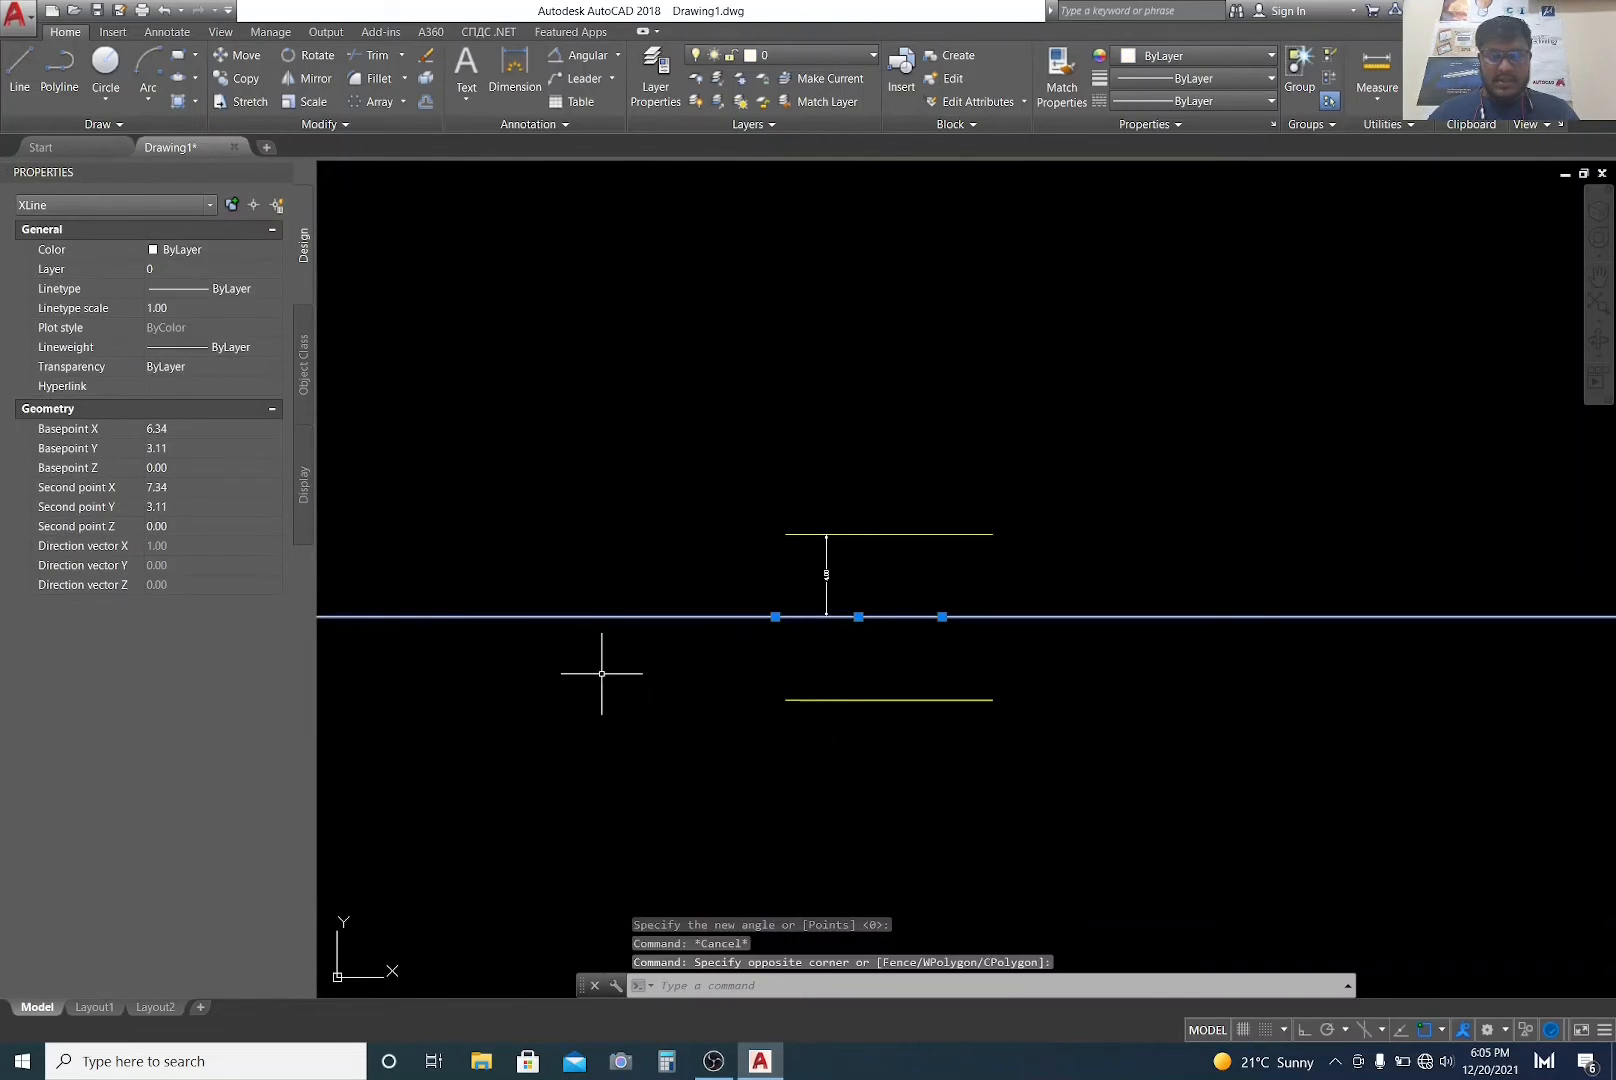
type("E")
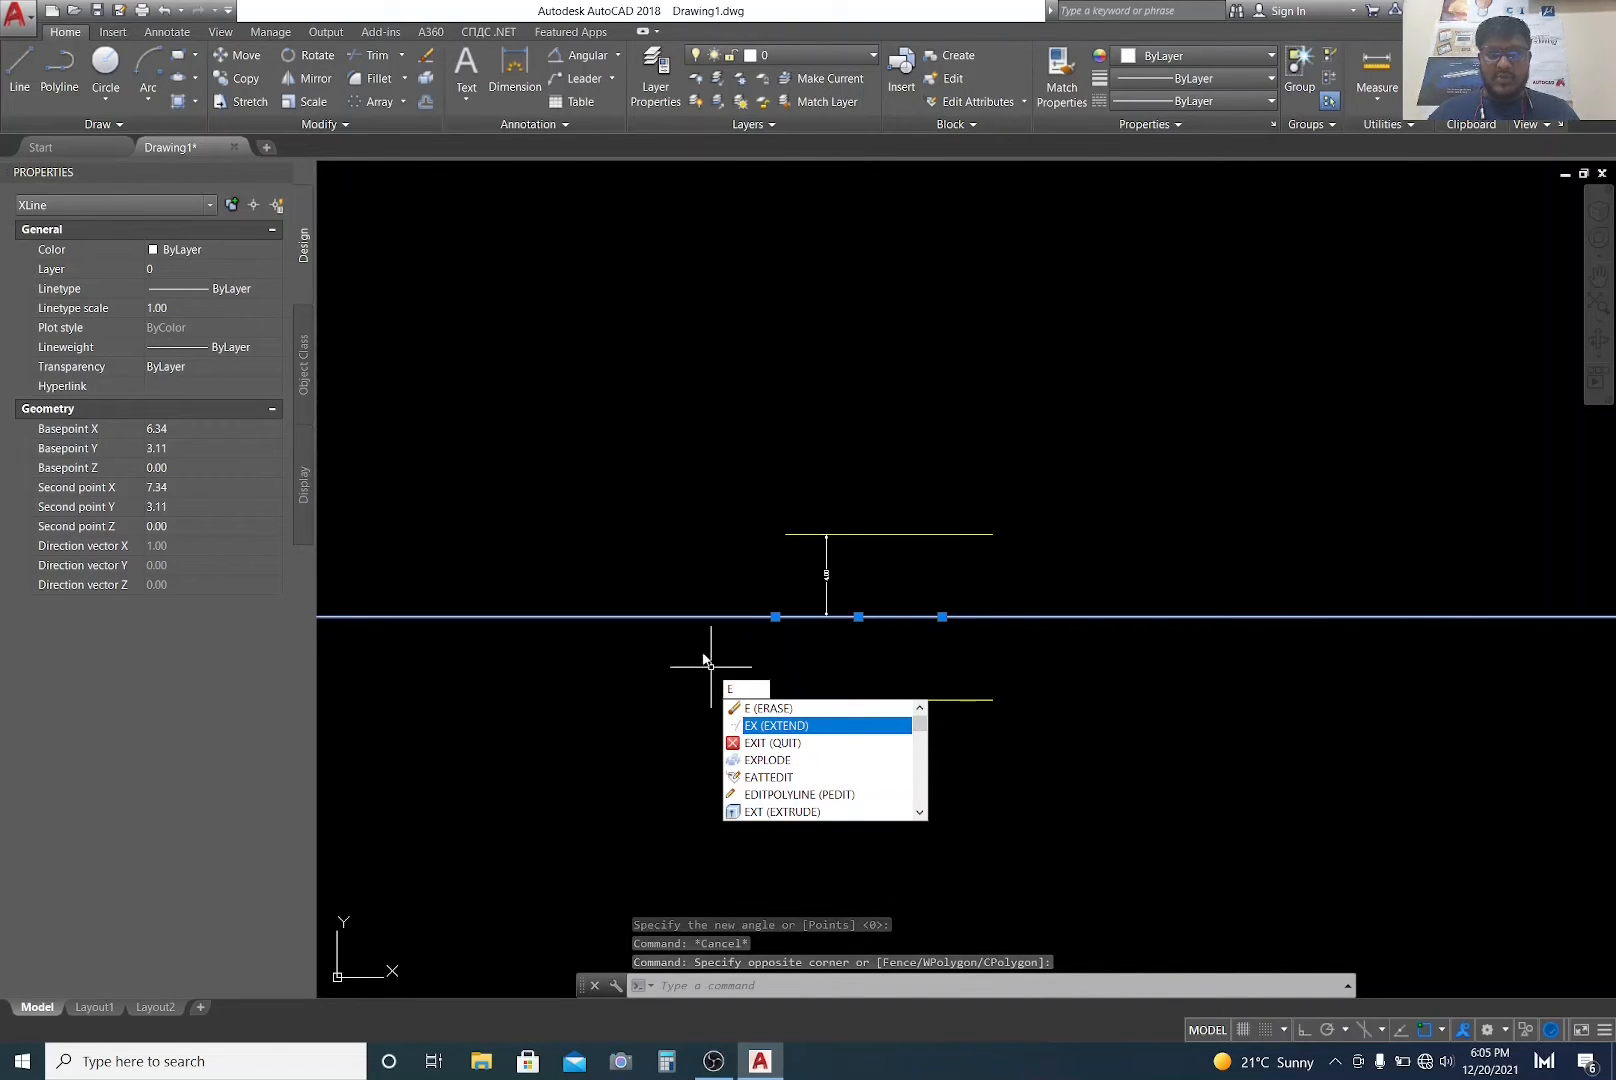
key("Return")
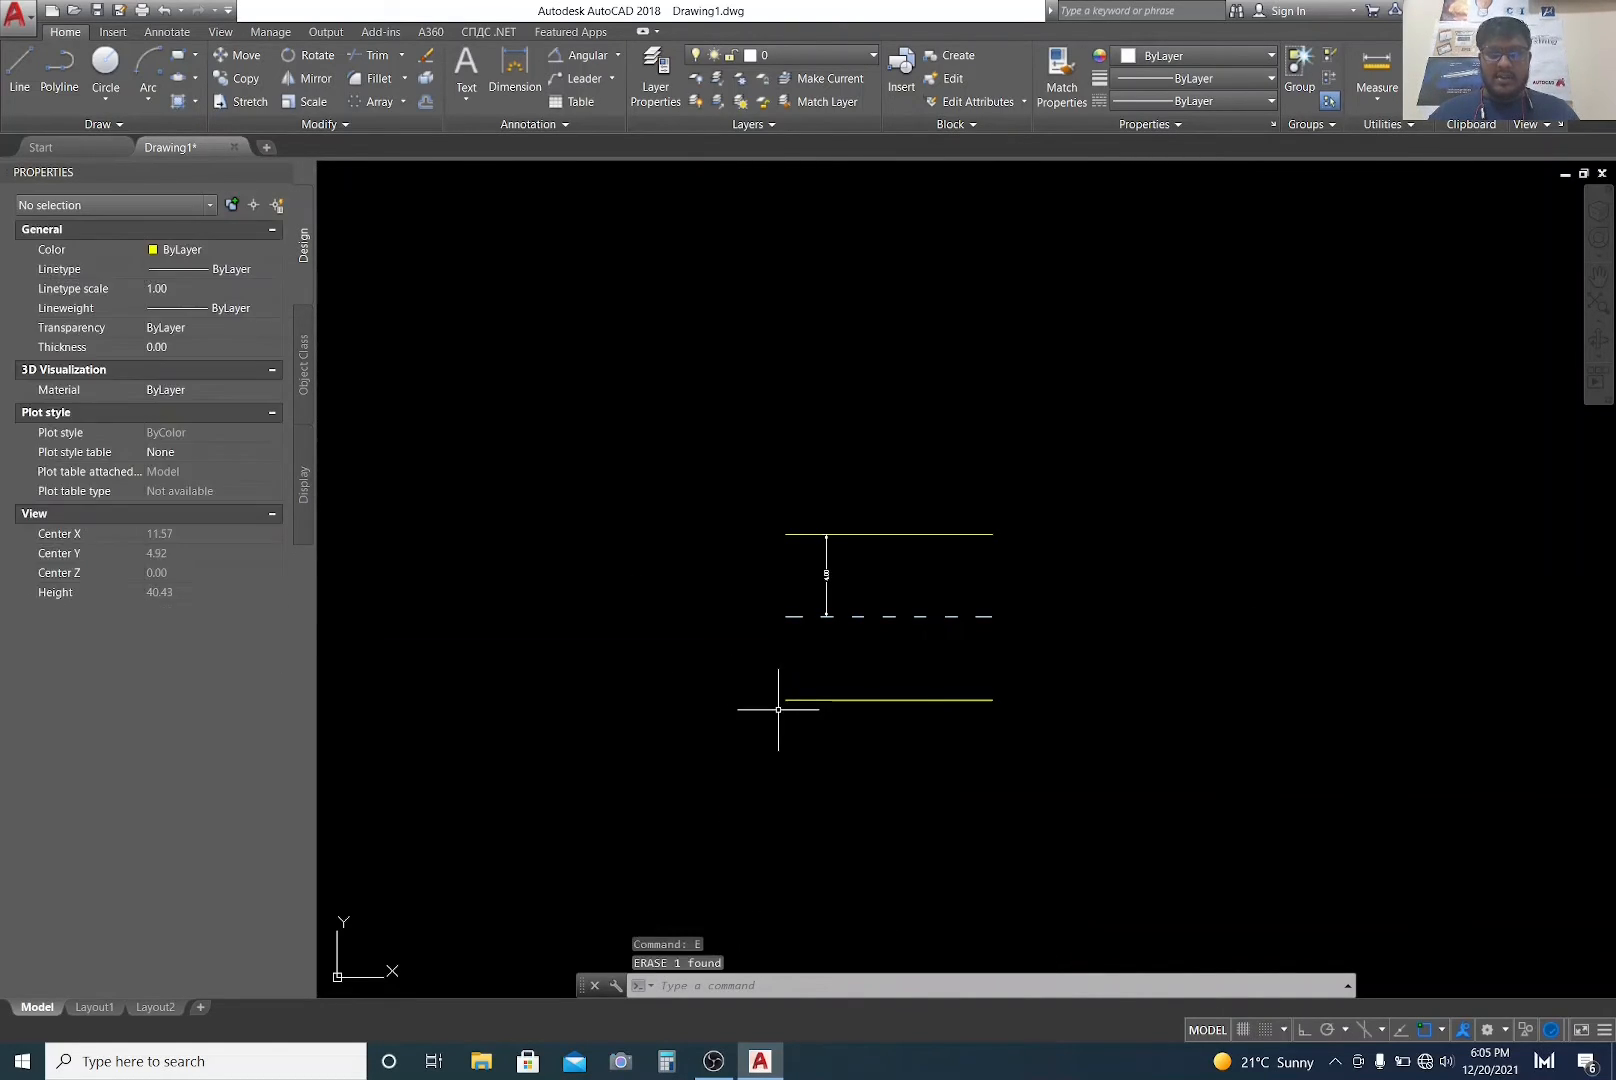
Step: Draw a polyline 10 units straight up from the upper shoulder line's right endpoint, with Ortho on
middle_click_drag(858, 649, 839, 633)
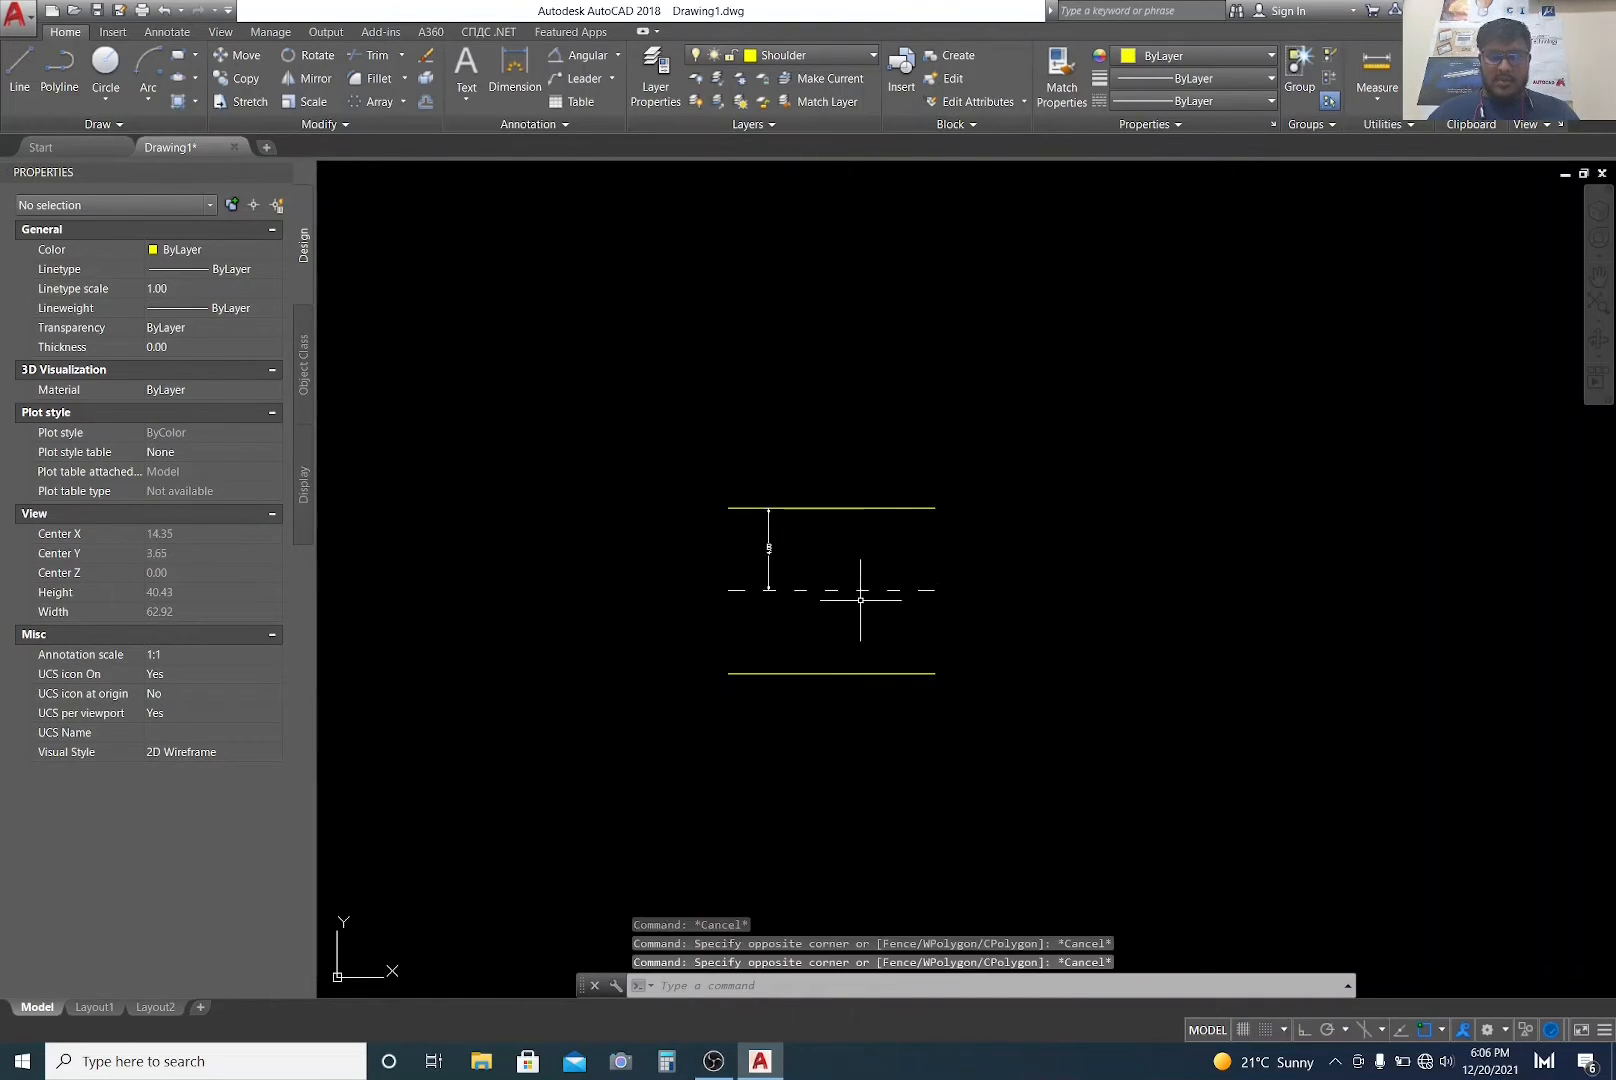
scroll(927, 645, "down", 2)
scroll(914, 645, "up", 2)
middle_click_drag(830, 579, 813, 606)
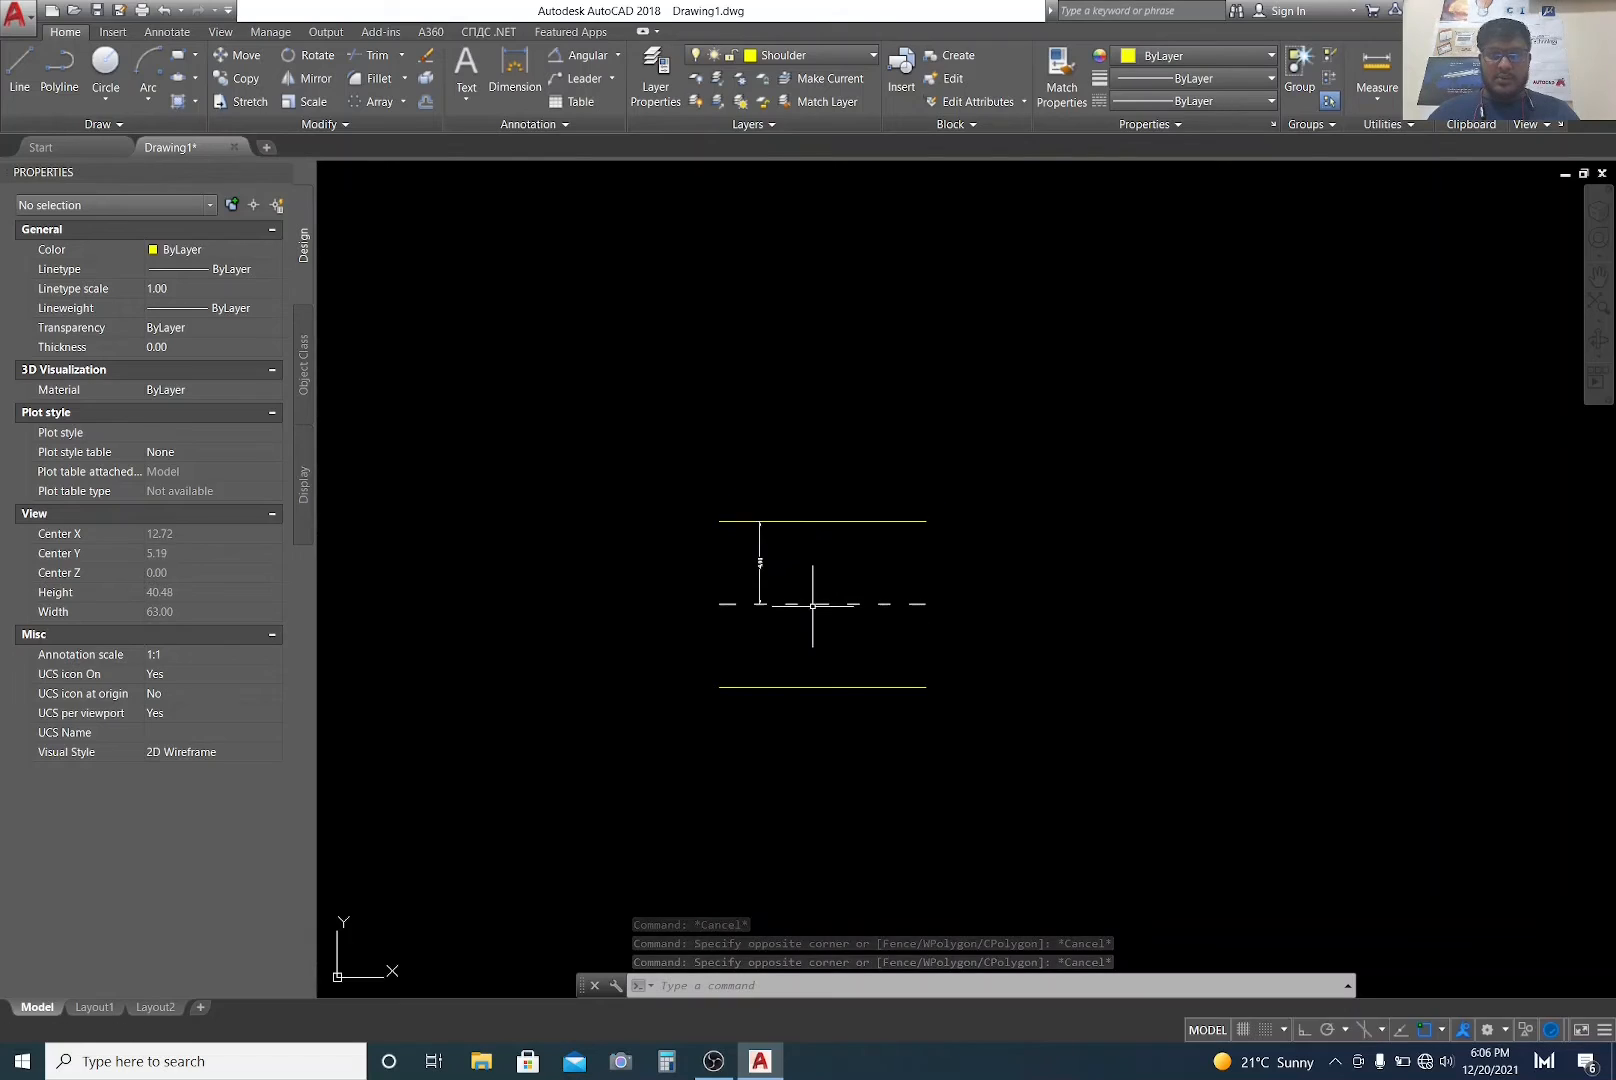
mouse_move(937, 621)
middle_mouse_down()
mouse_move(716, 594)
mouse_move(733, 613)
middle_mouse_up()
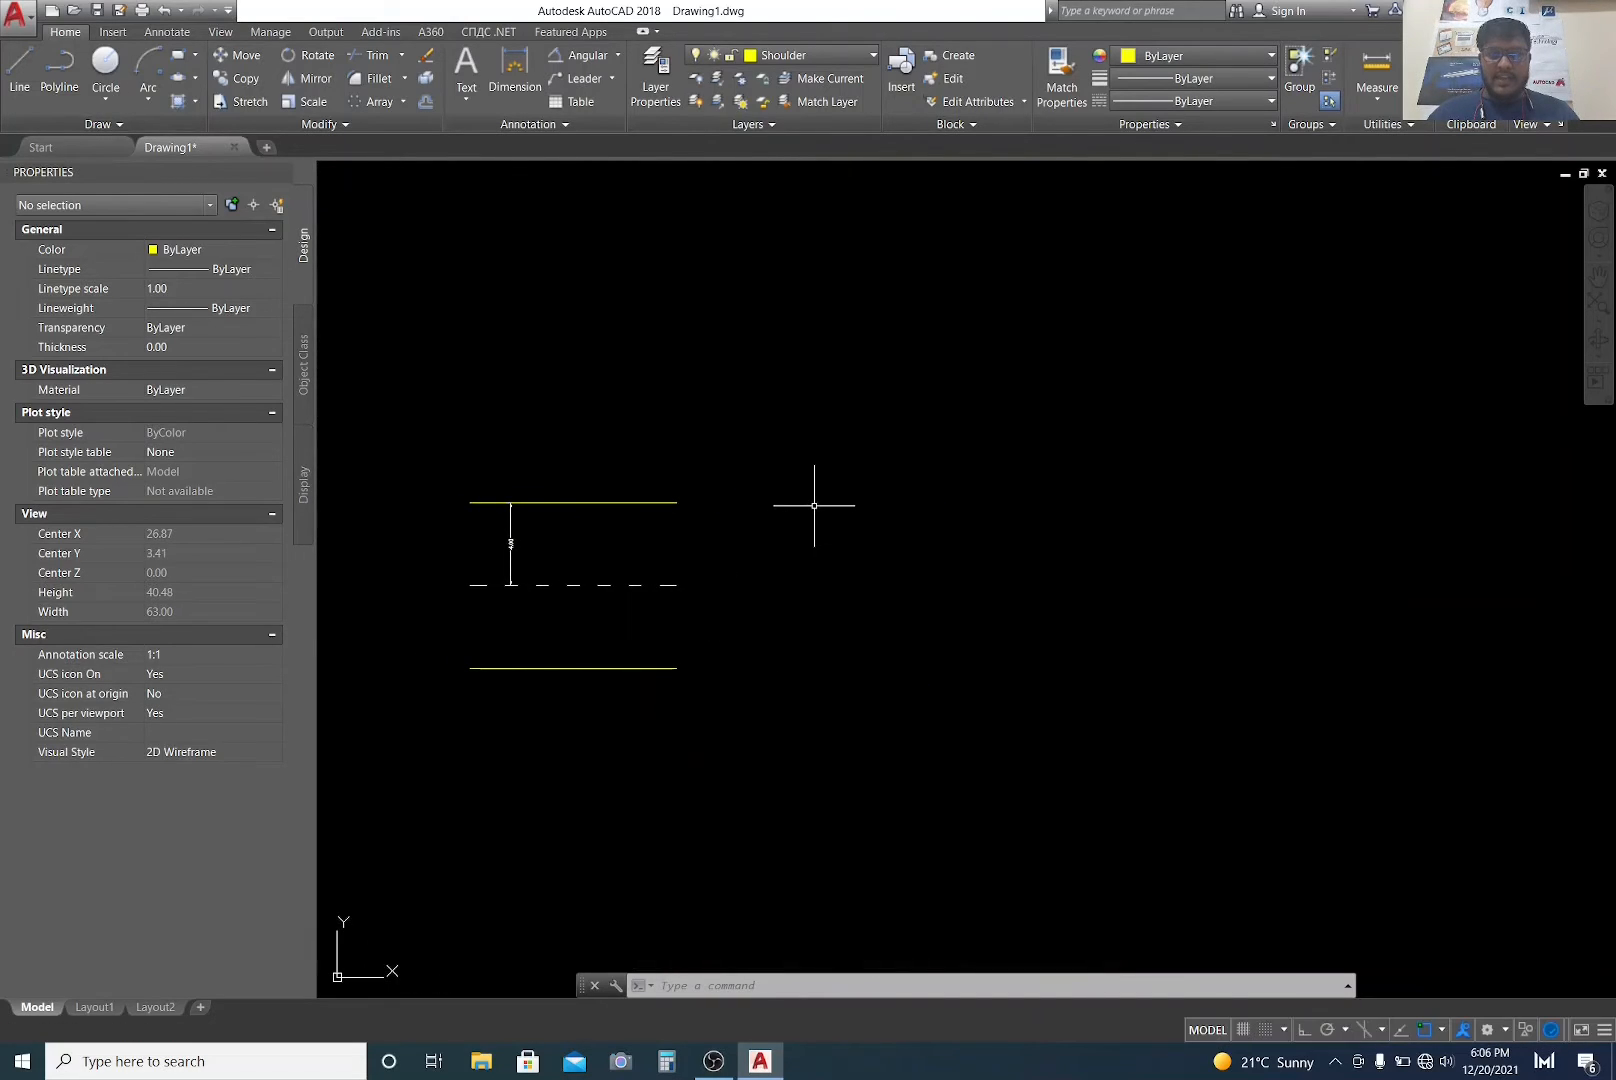
middle_click_drag(810, 505, 912, 599)
middle_click_drag(844, 509, 877, 519)
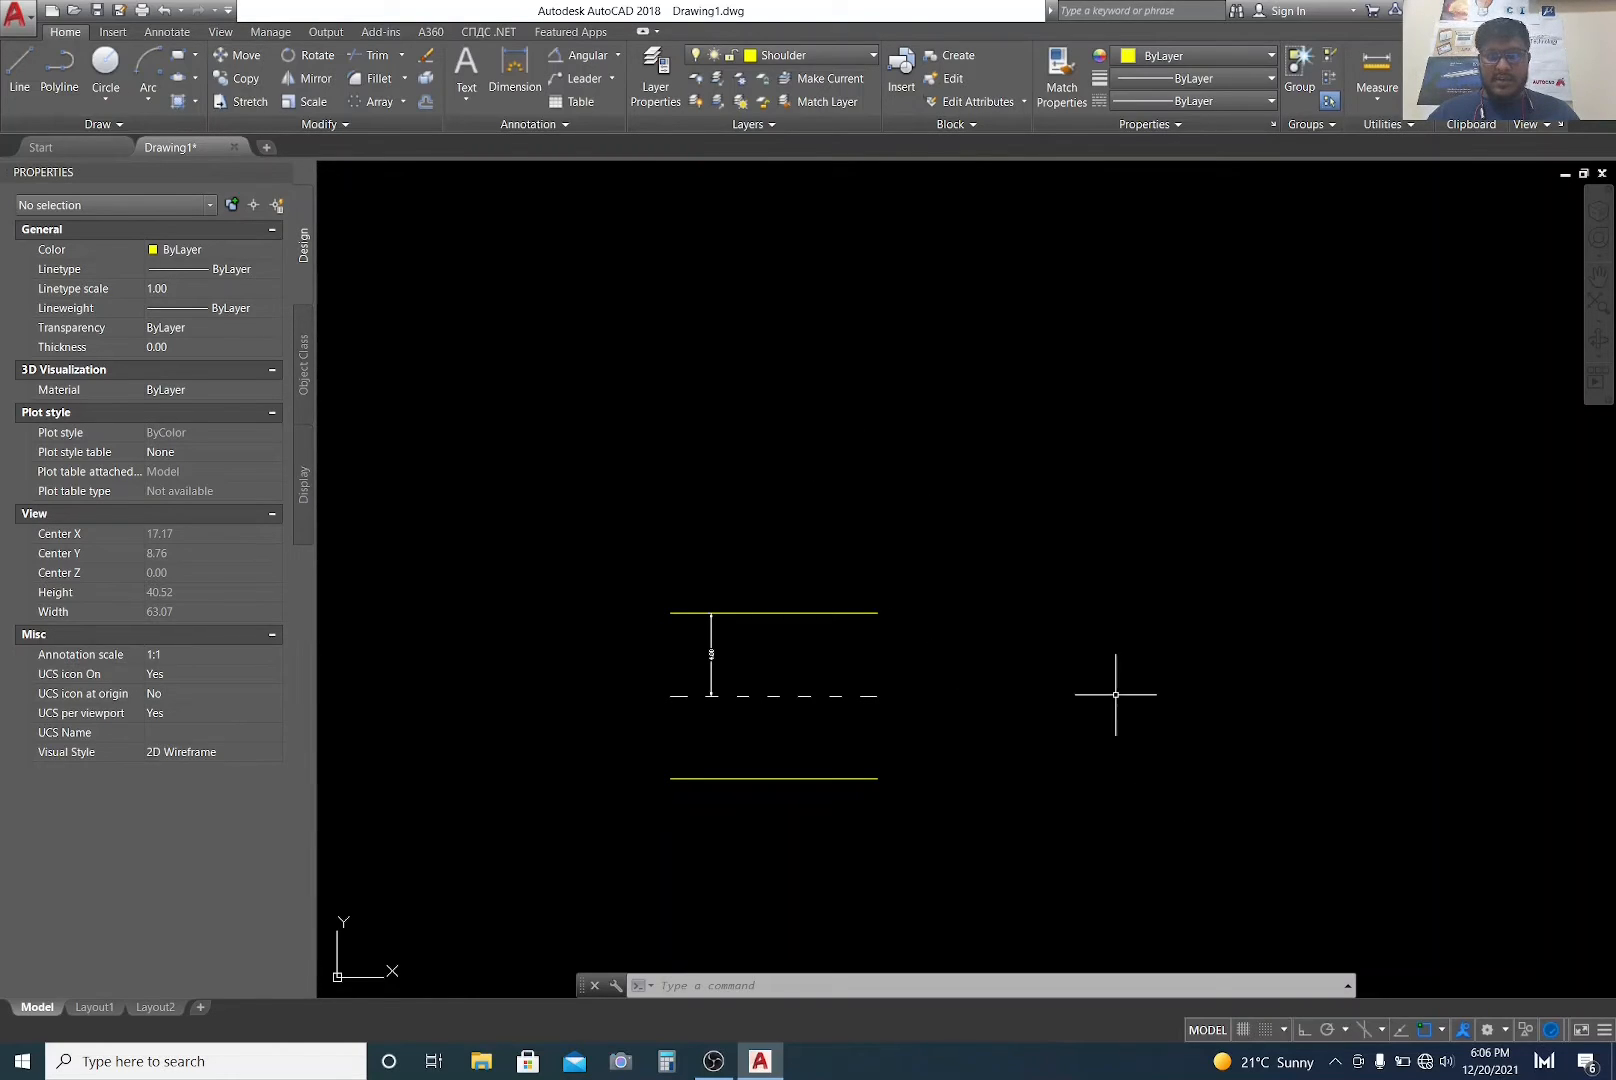
type("PL")
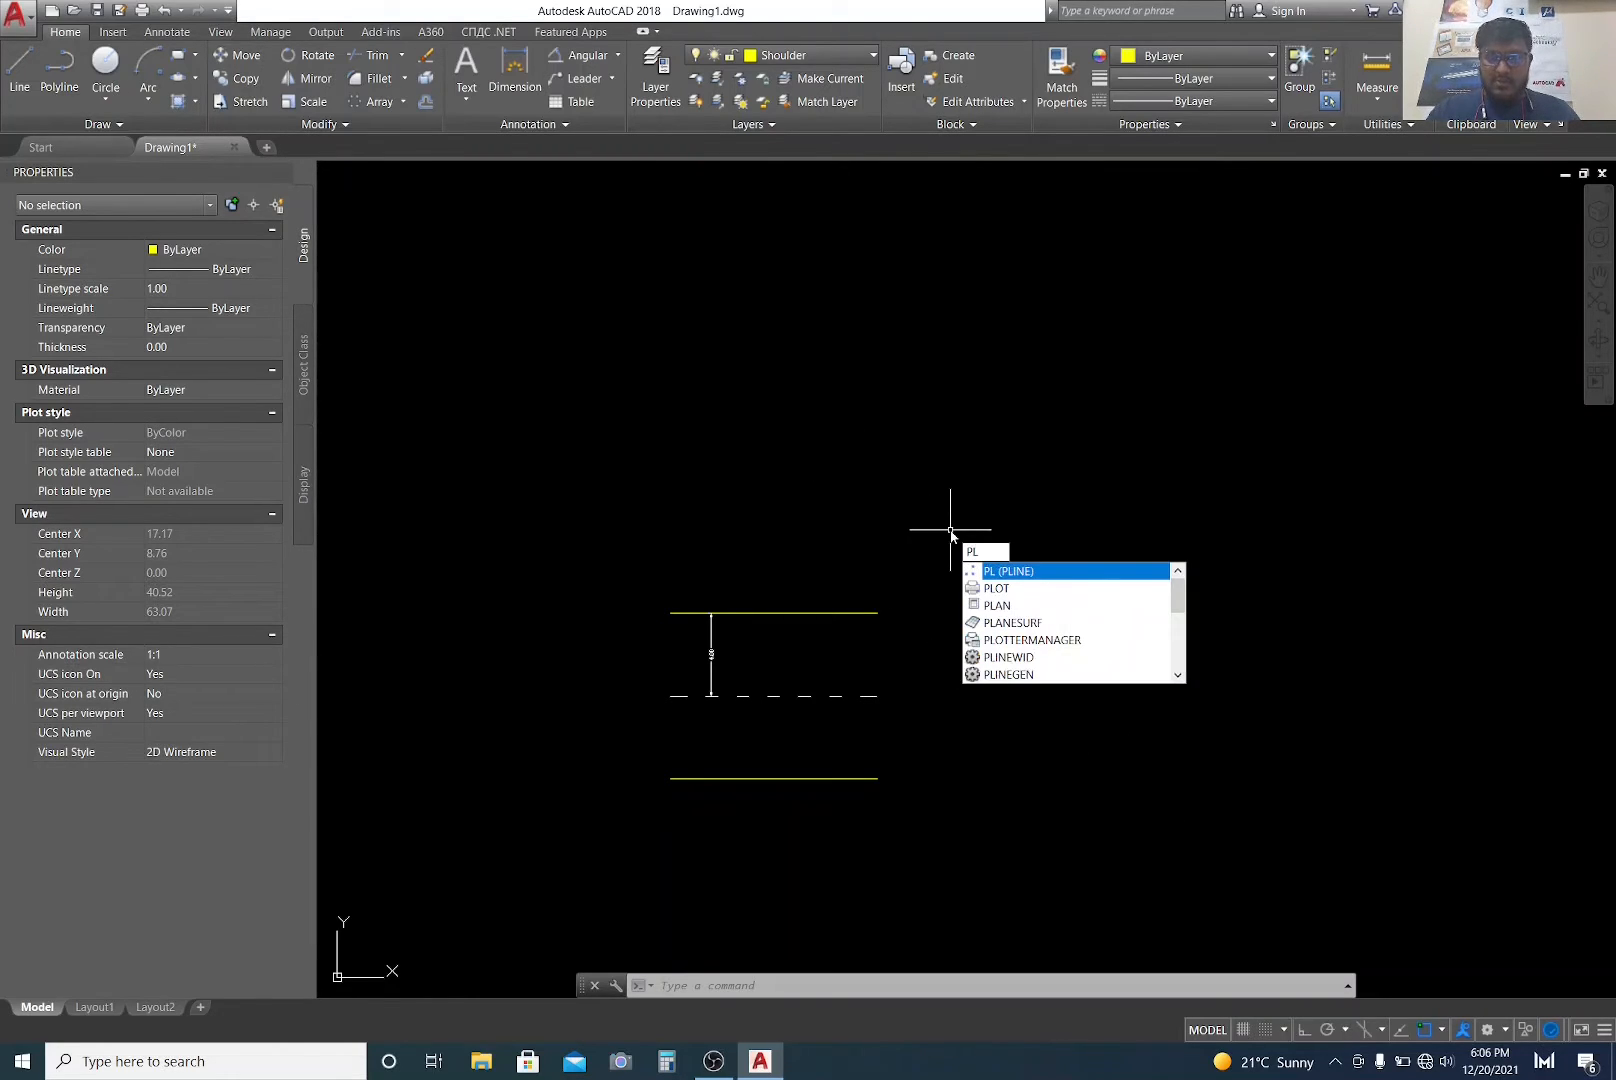
key("Return")
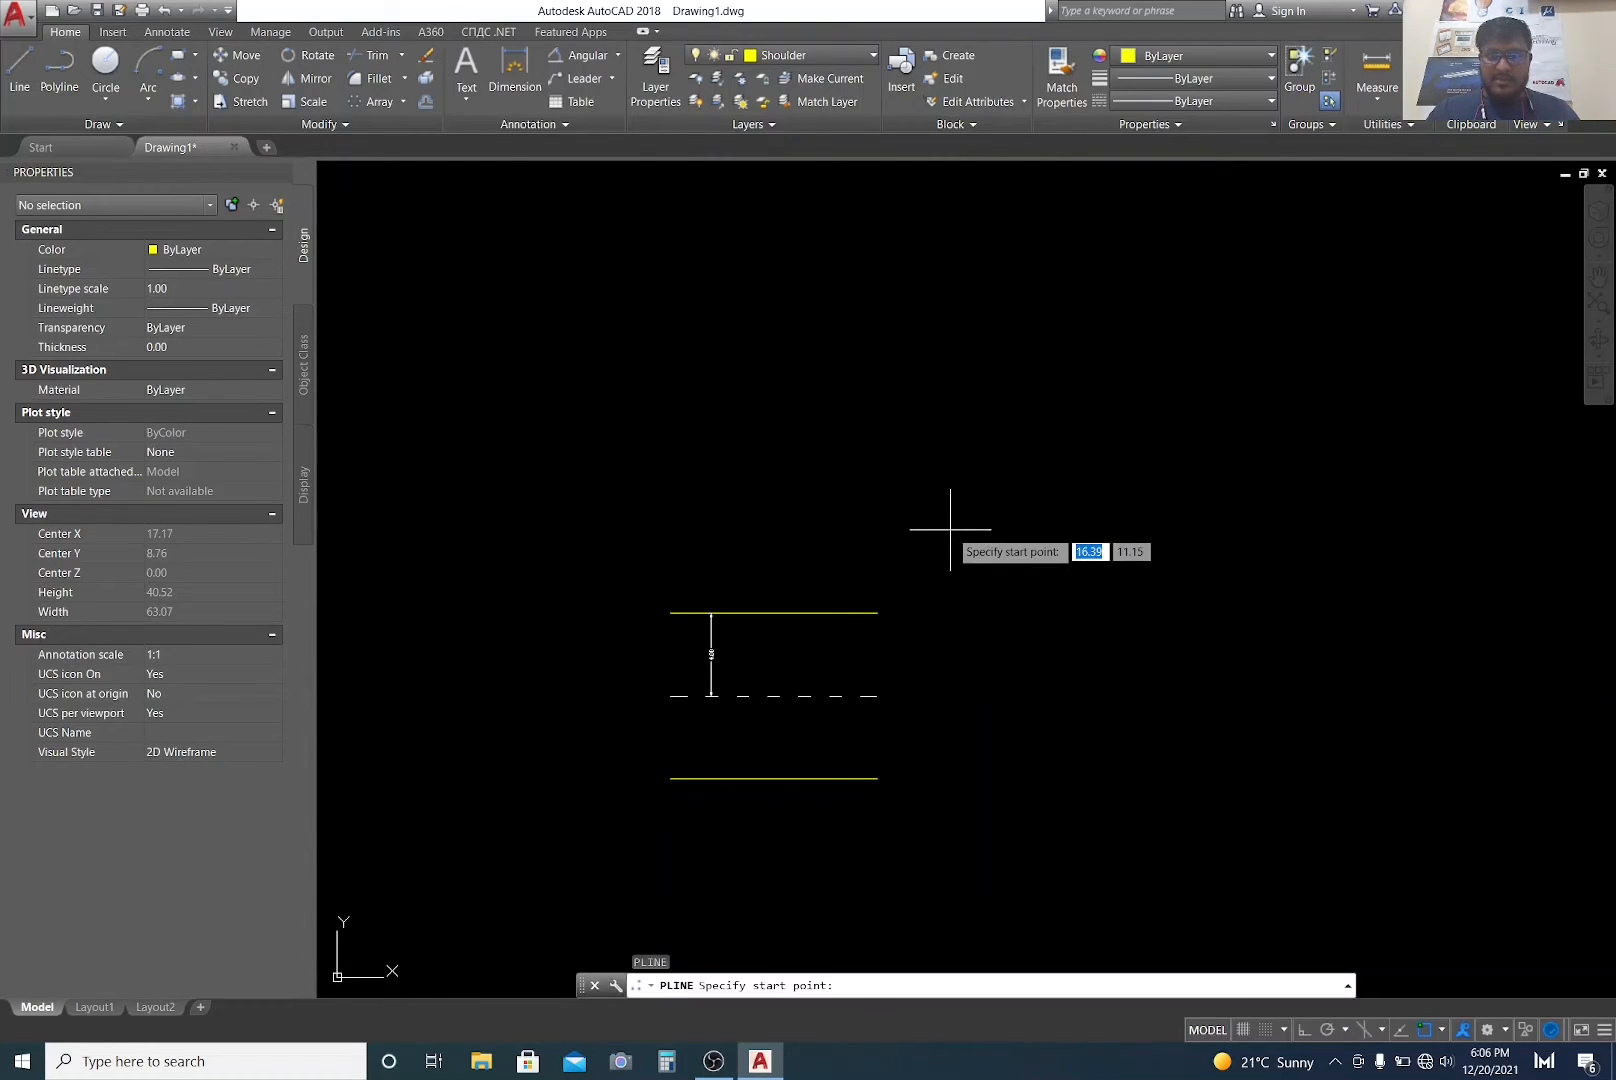
left_click(879, 613)
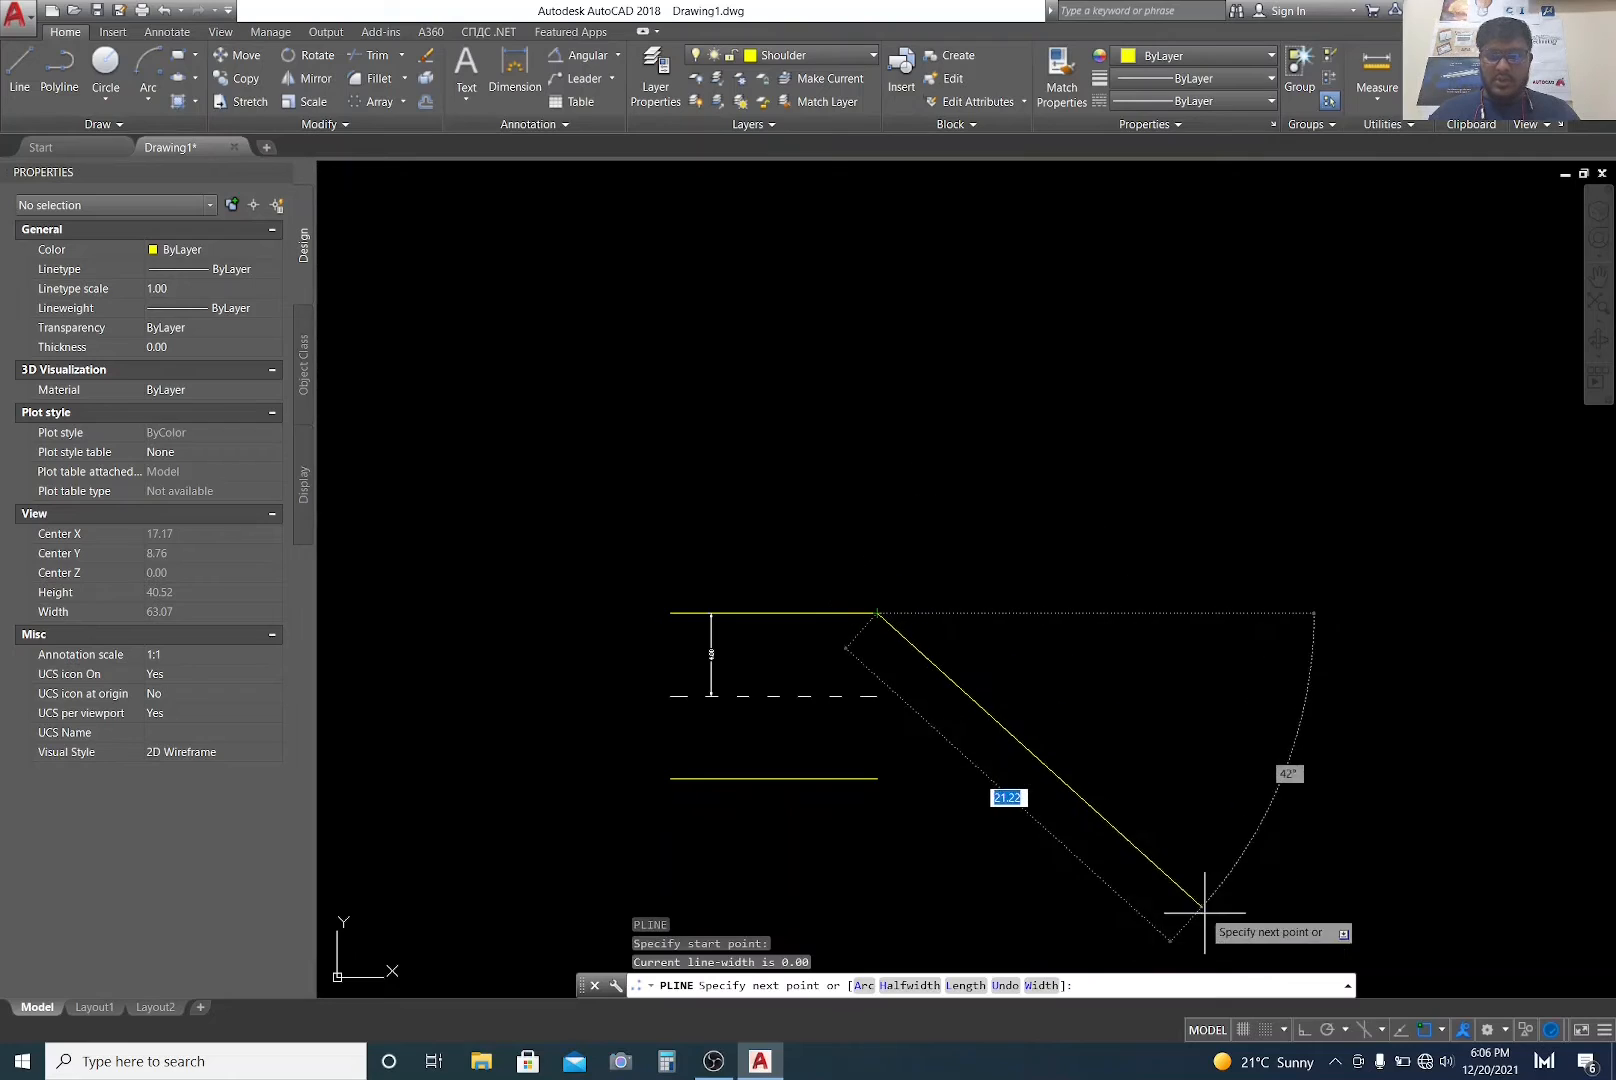
left_click(1301, 1033)
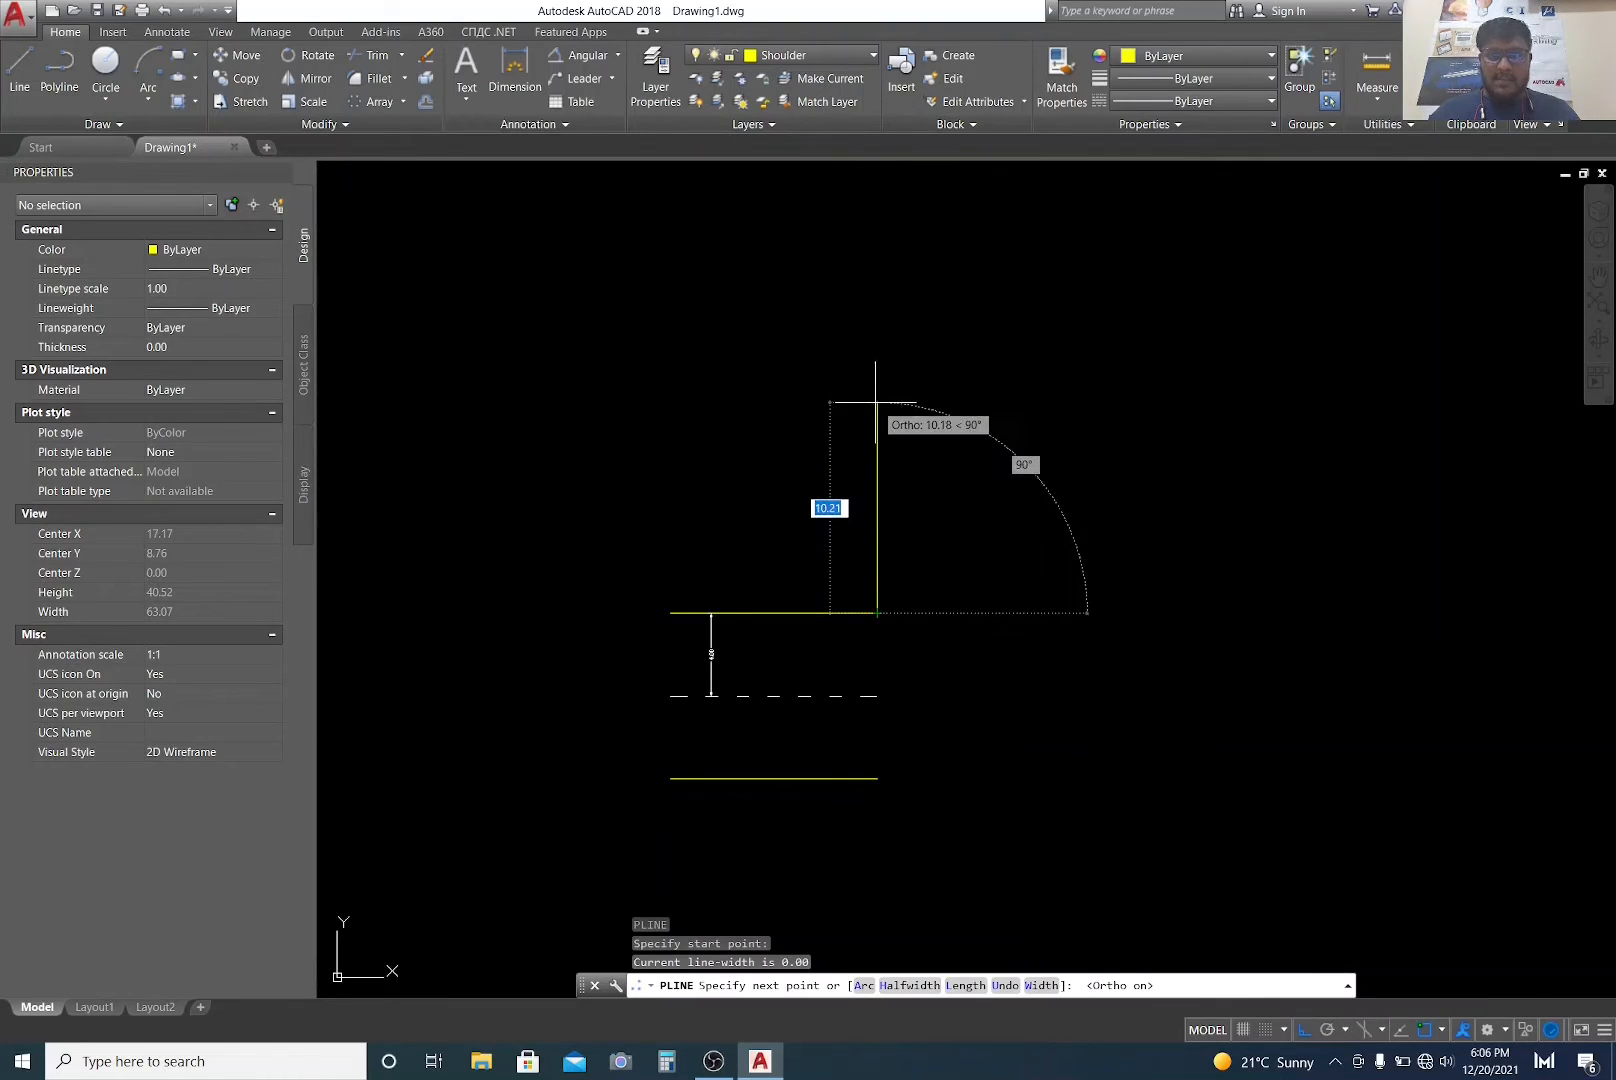
type("10")
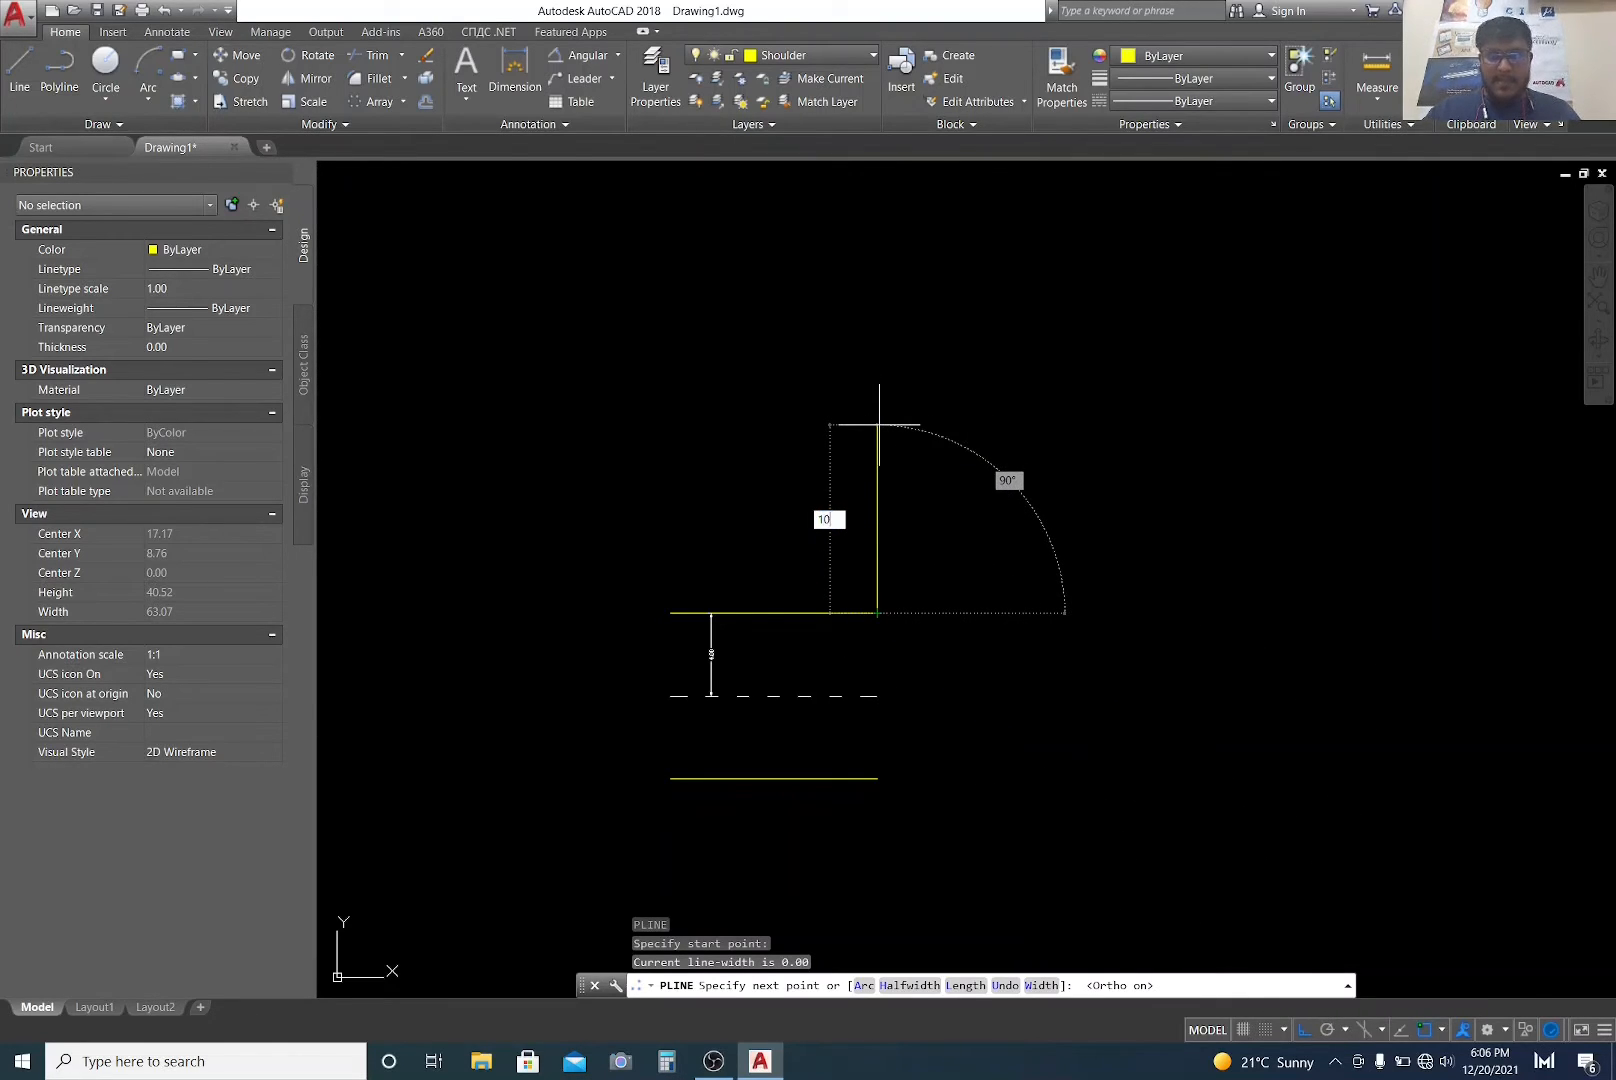
key("Return")
key("Escape")
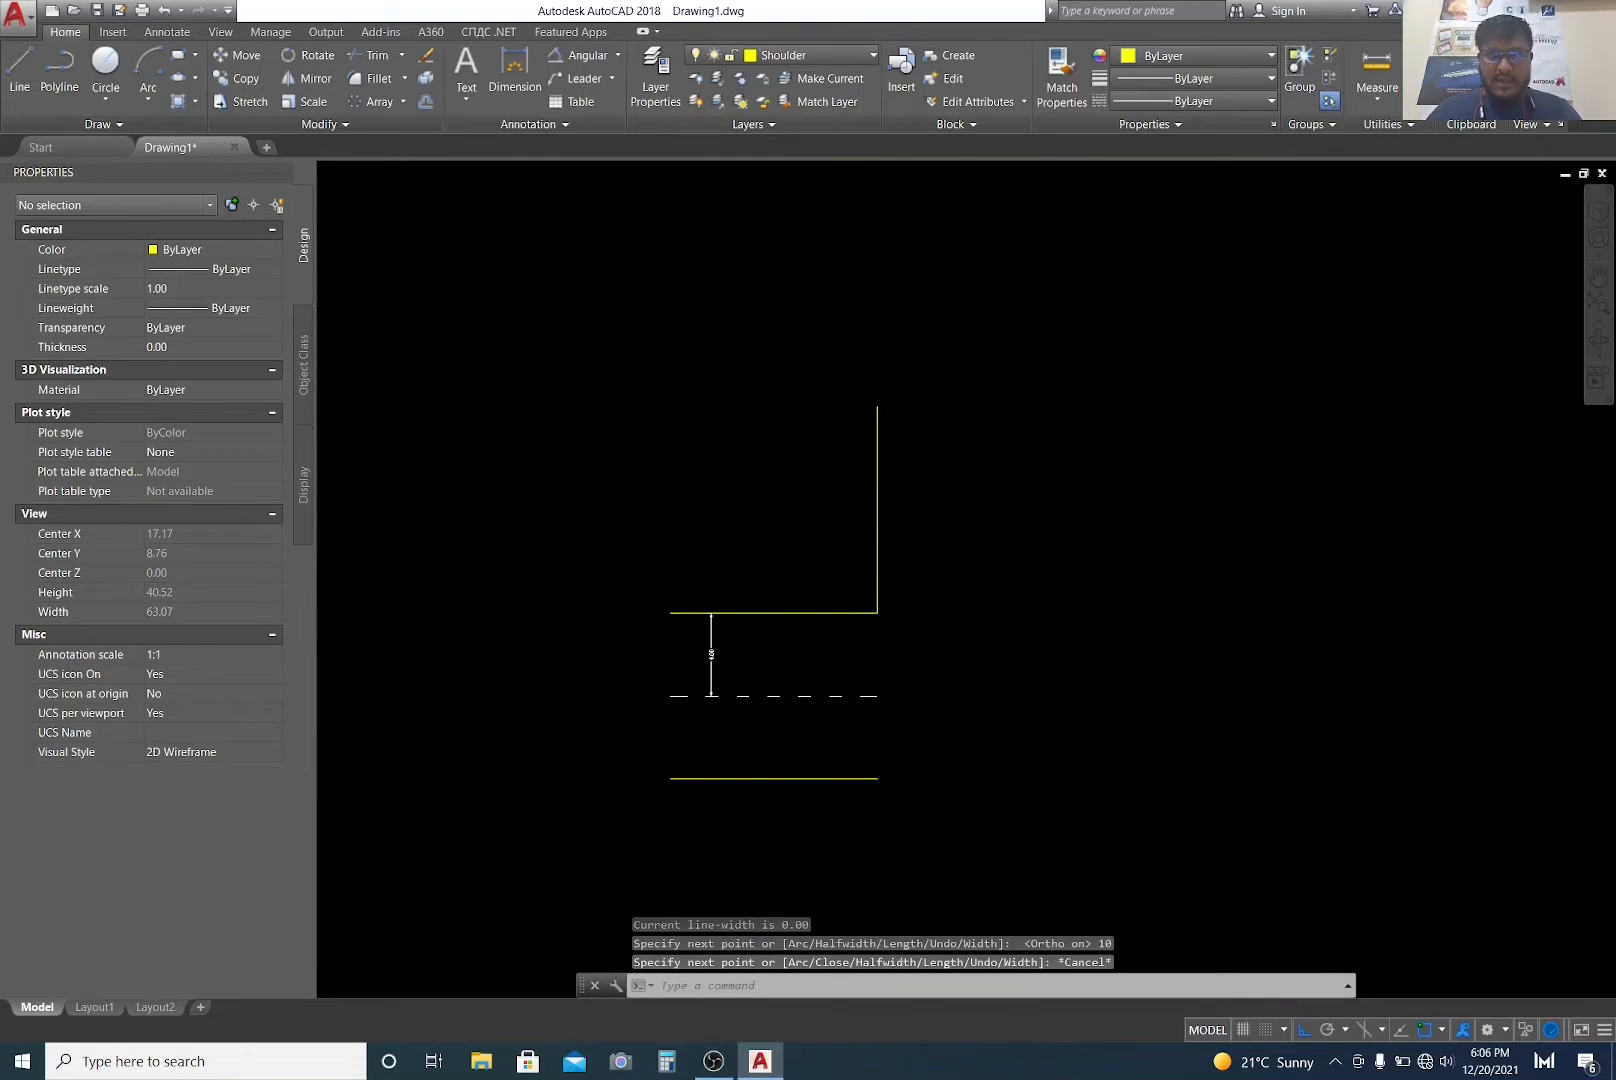
scroll(850, 624, "up", 2)
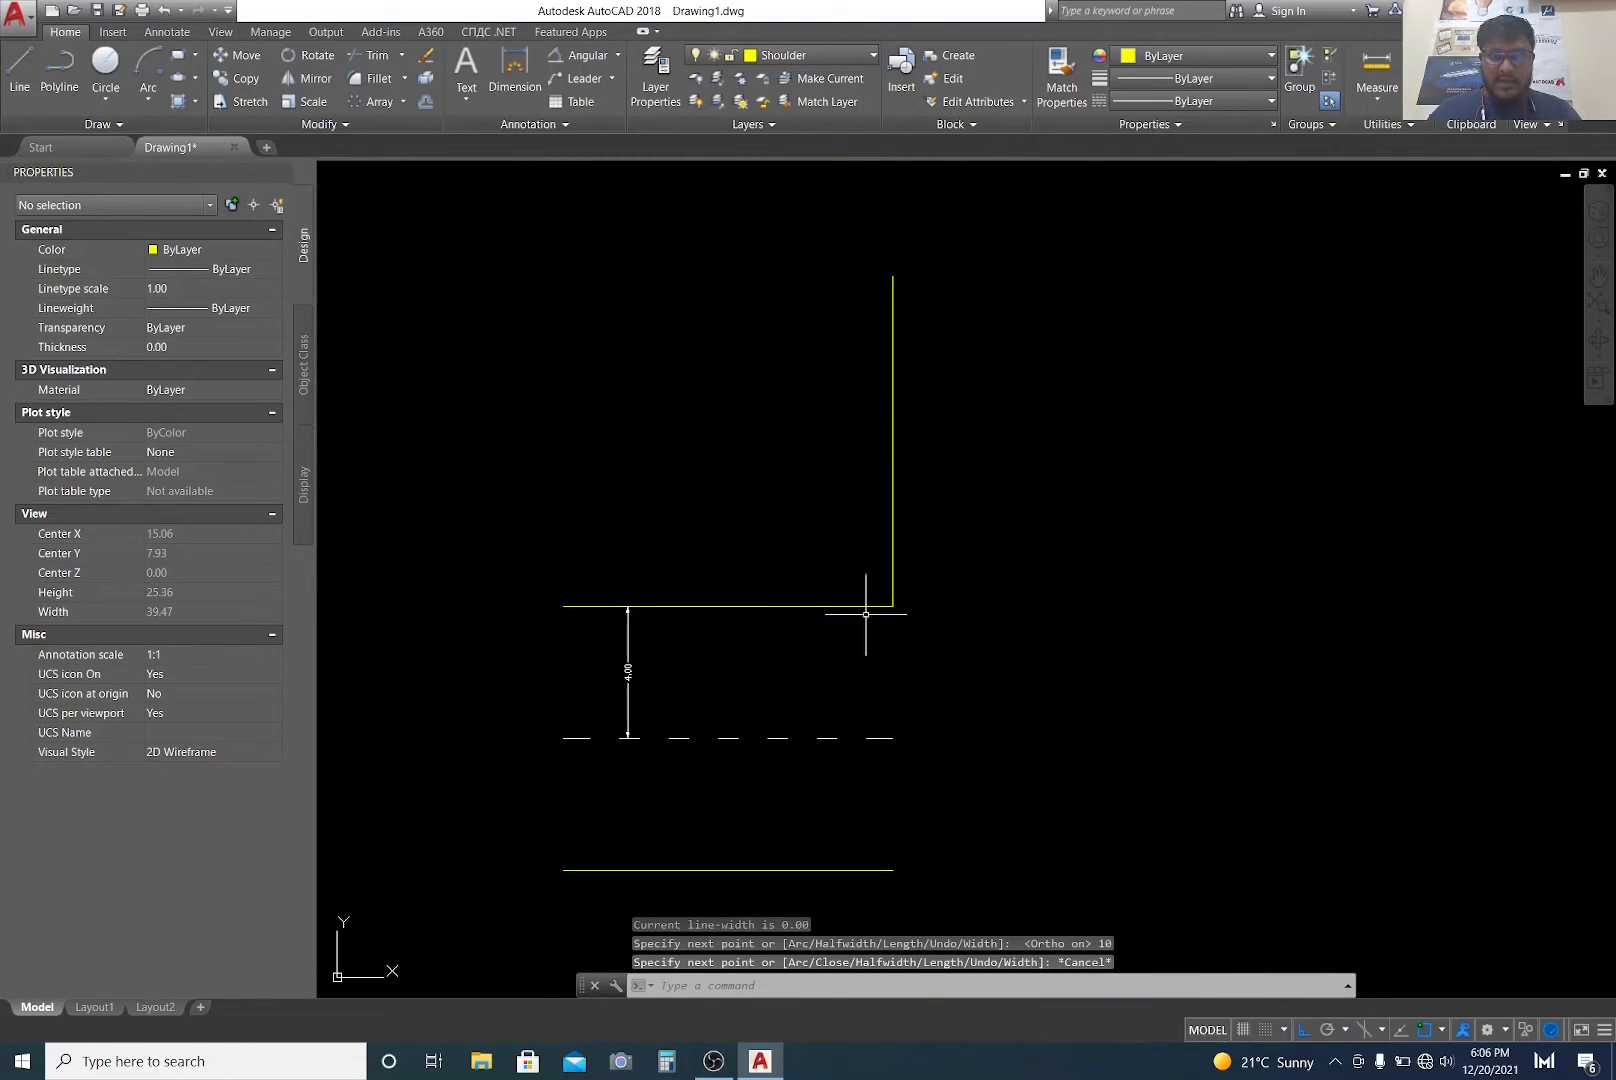
scroll(900, 514, "down", 1)
scroll(884, 530, "up", 1)
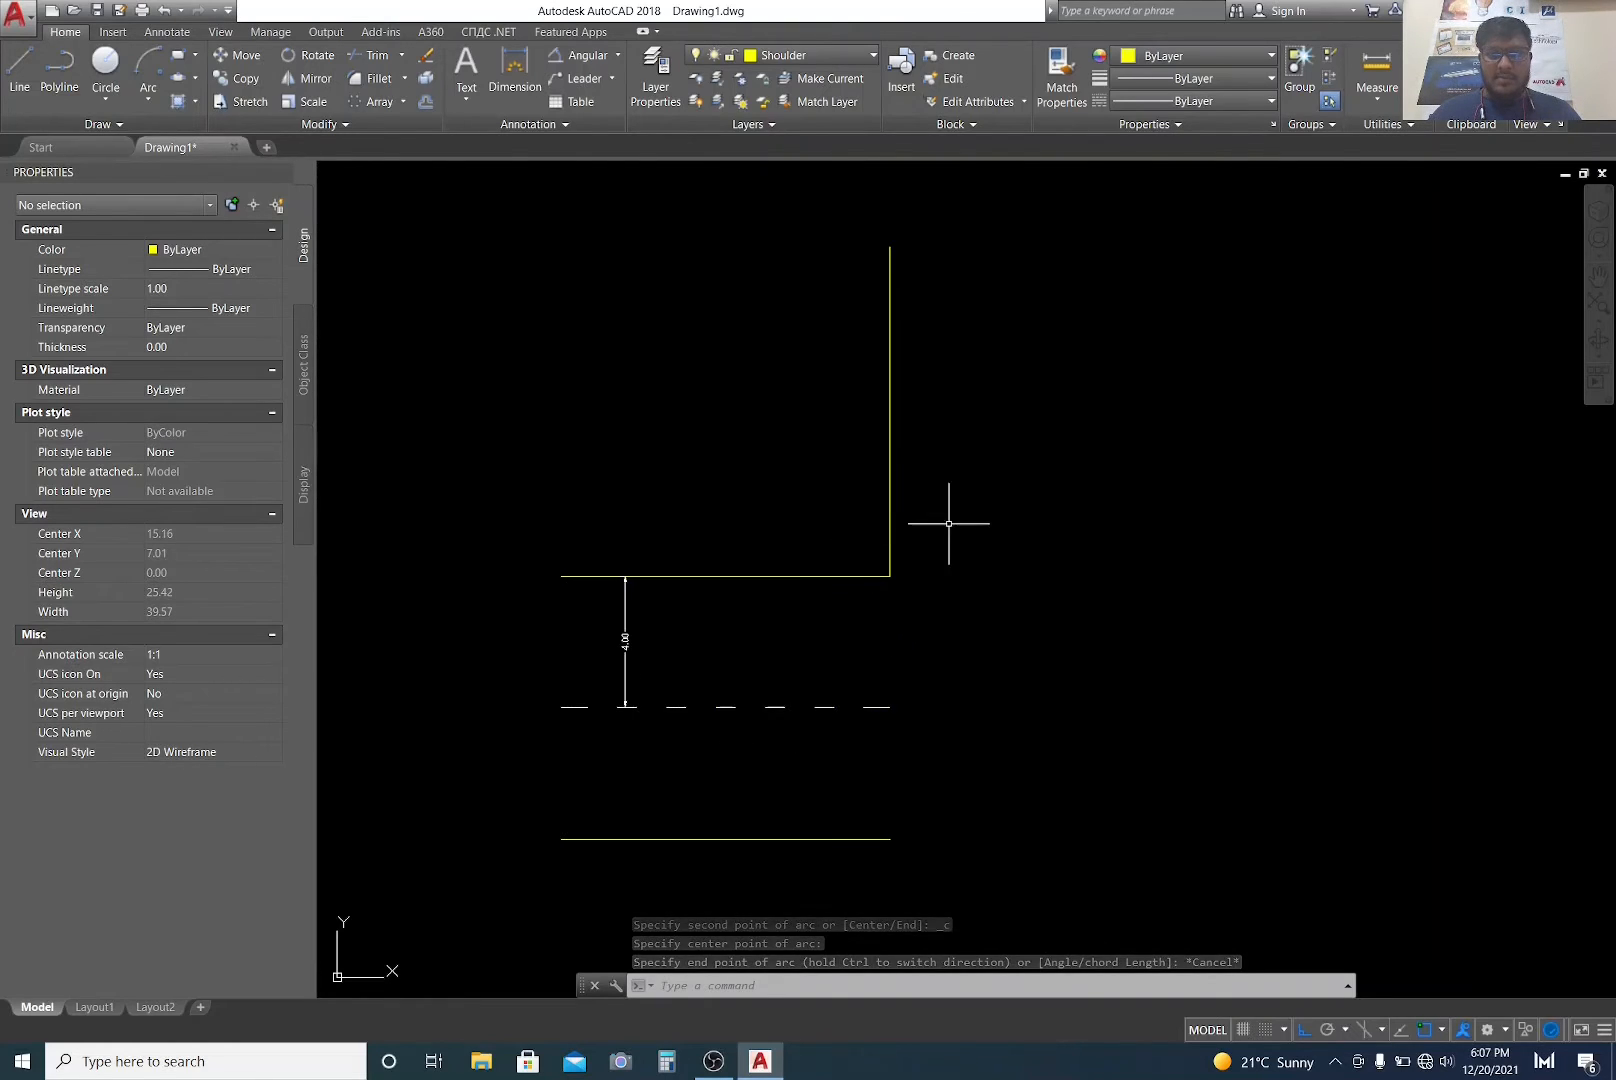
left_click(152, 108)
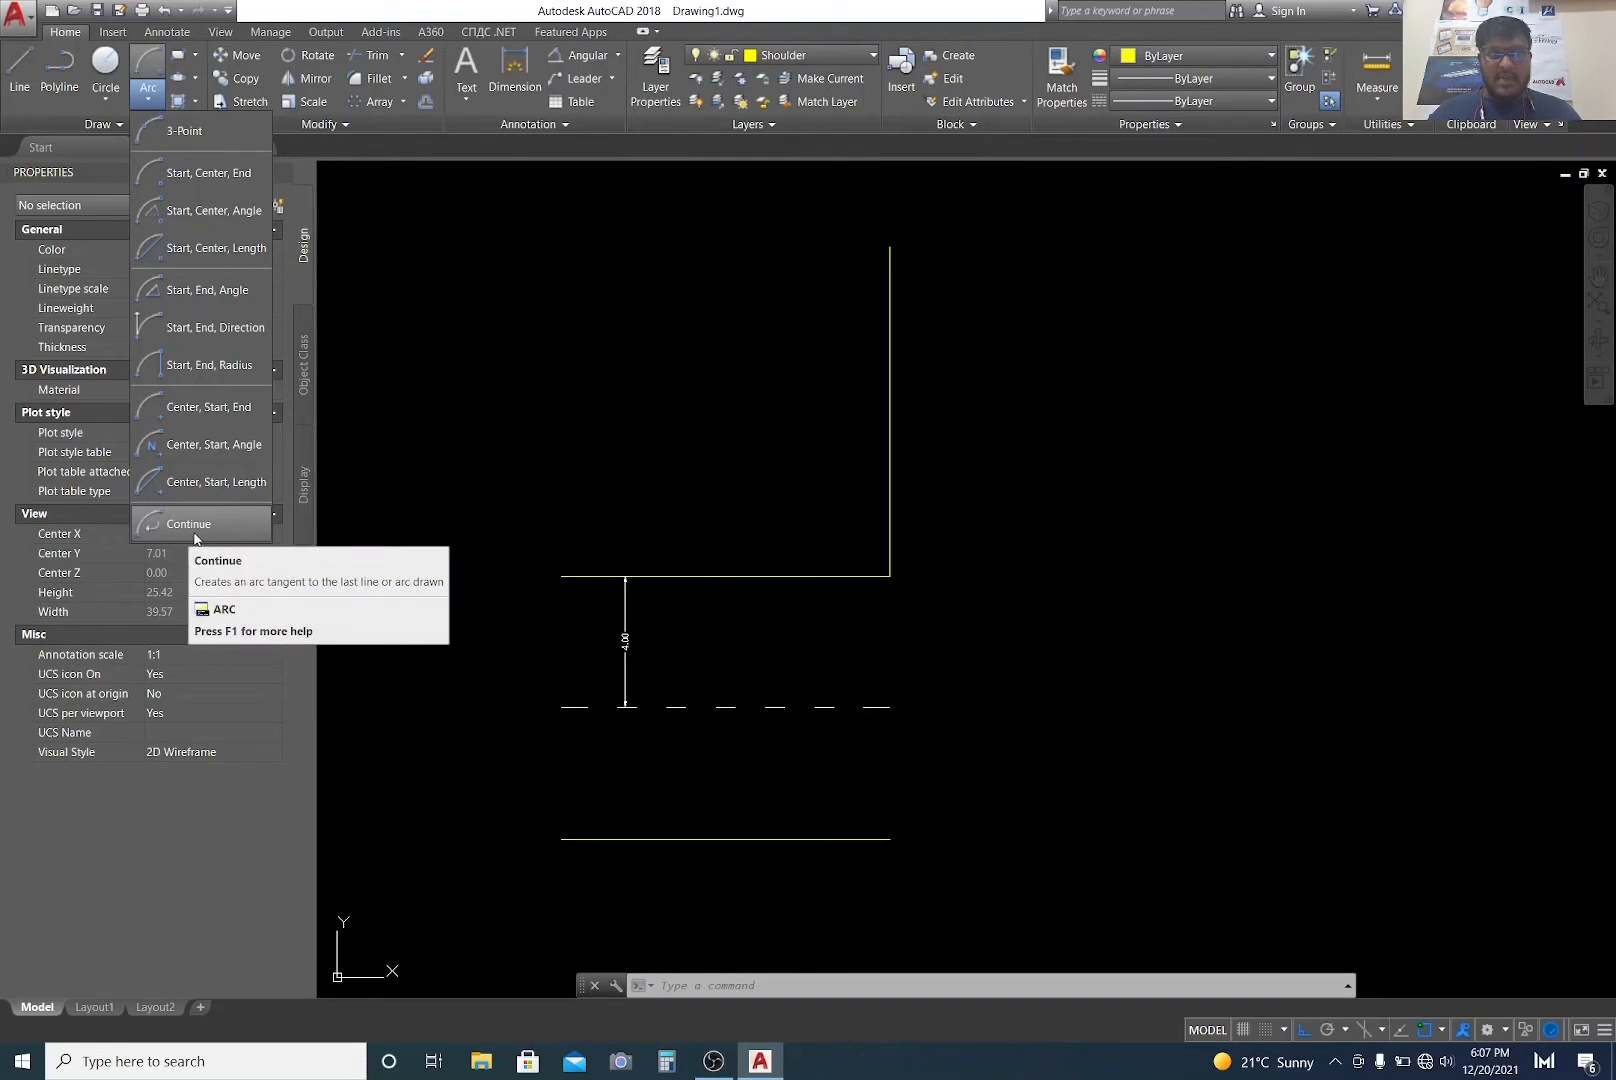
left_click(904, 540)
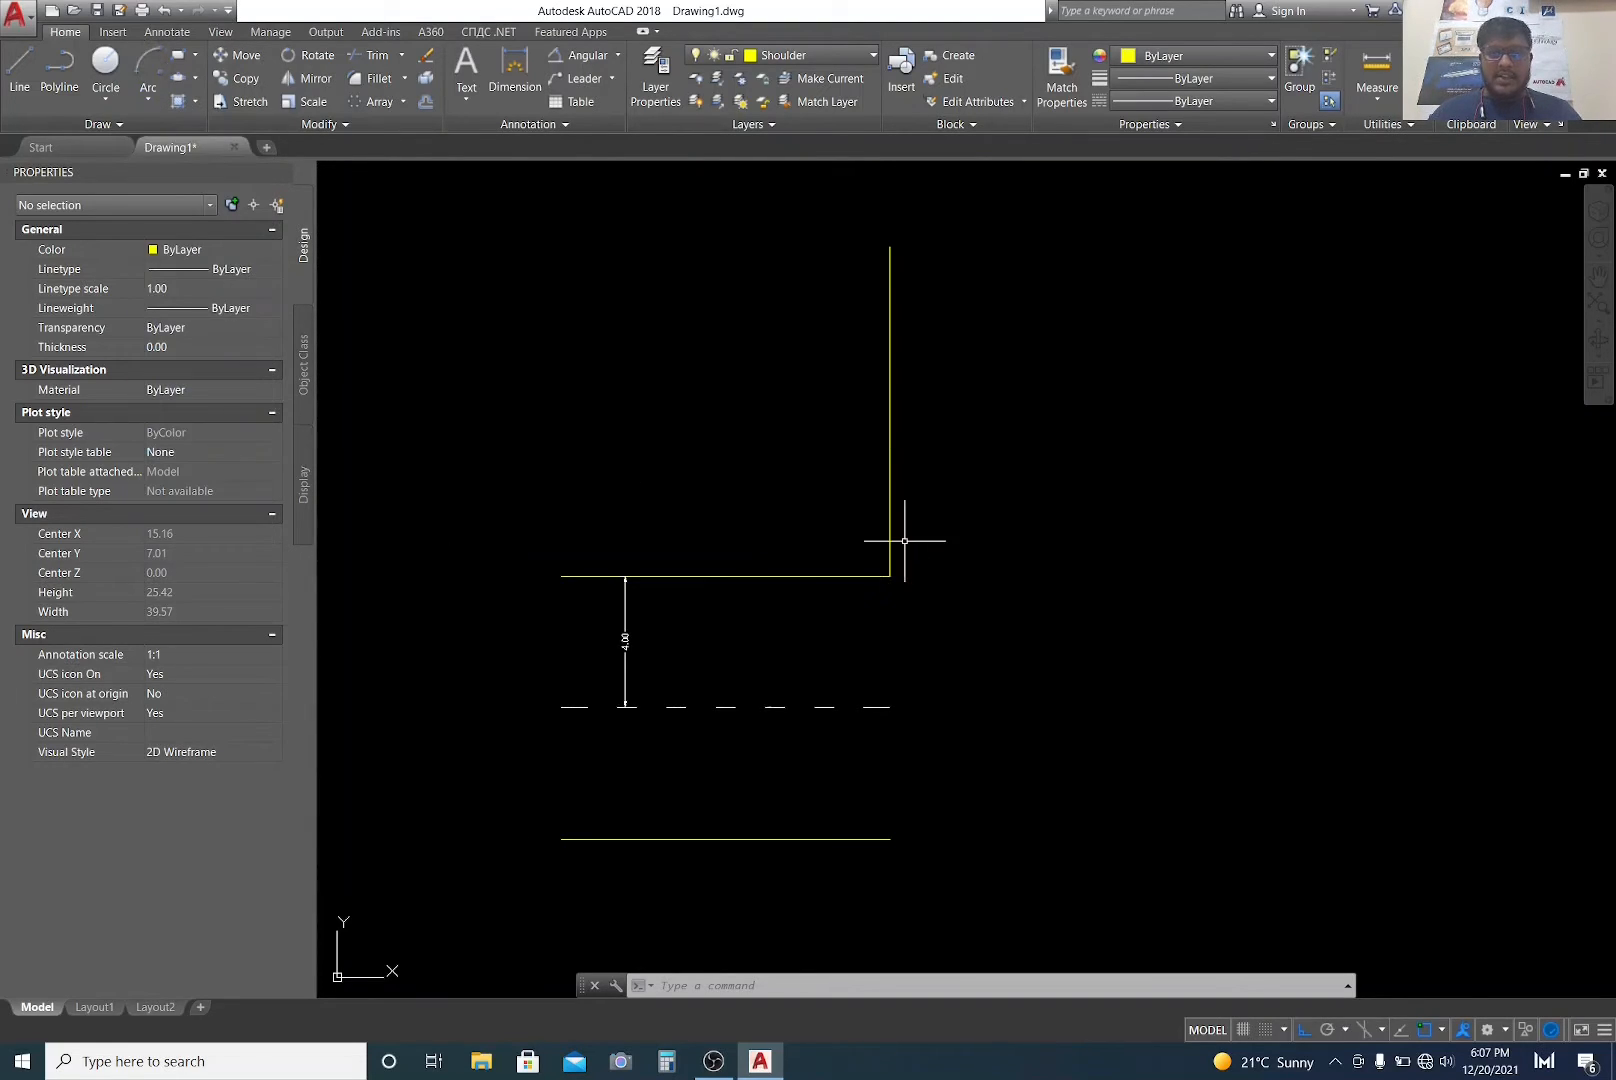
scroll(867, 586, "up", 3)
scroll(856, 509, "down", 3)
mouse_move(865, 492)
middle_mouse_down()
mouse_move(880, 505)
mouse_move(822, 546)
middle_mouse_up()
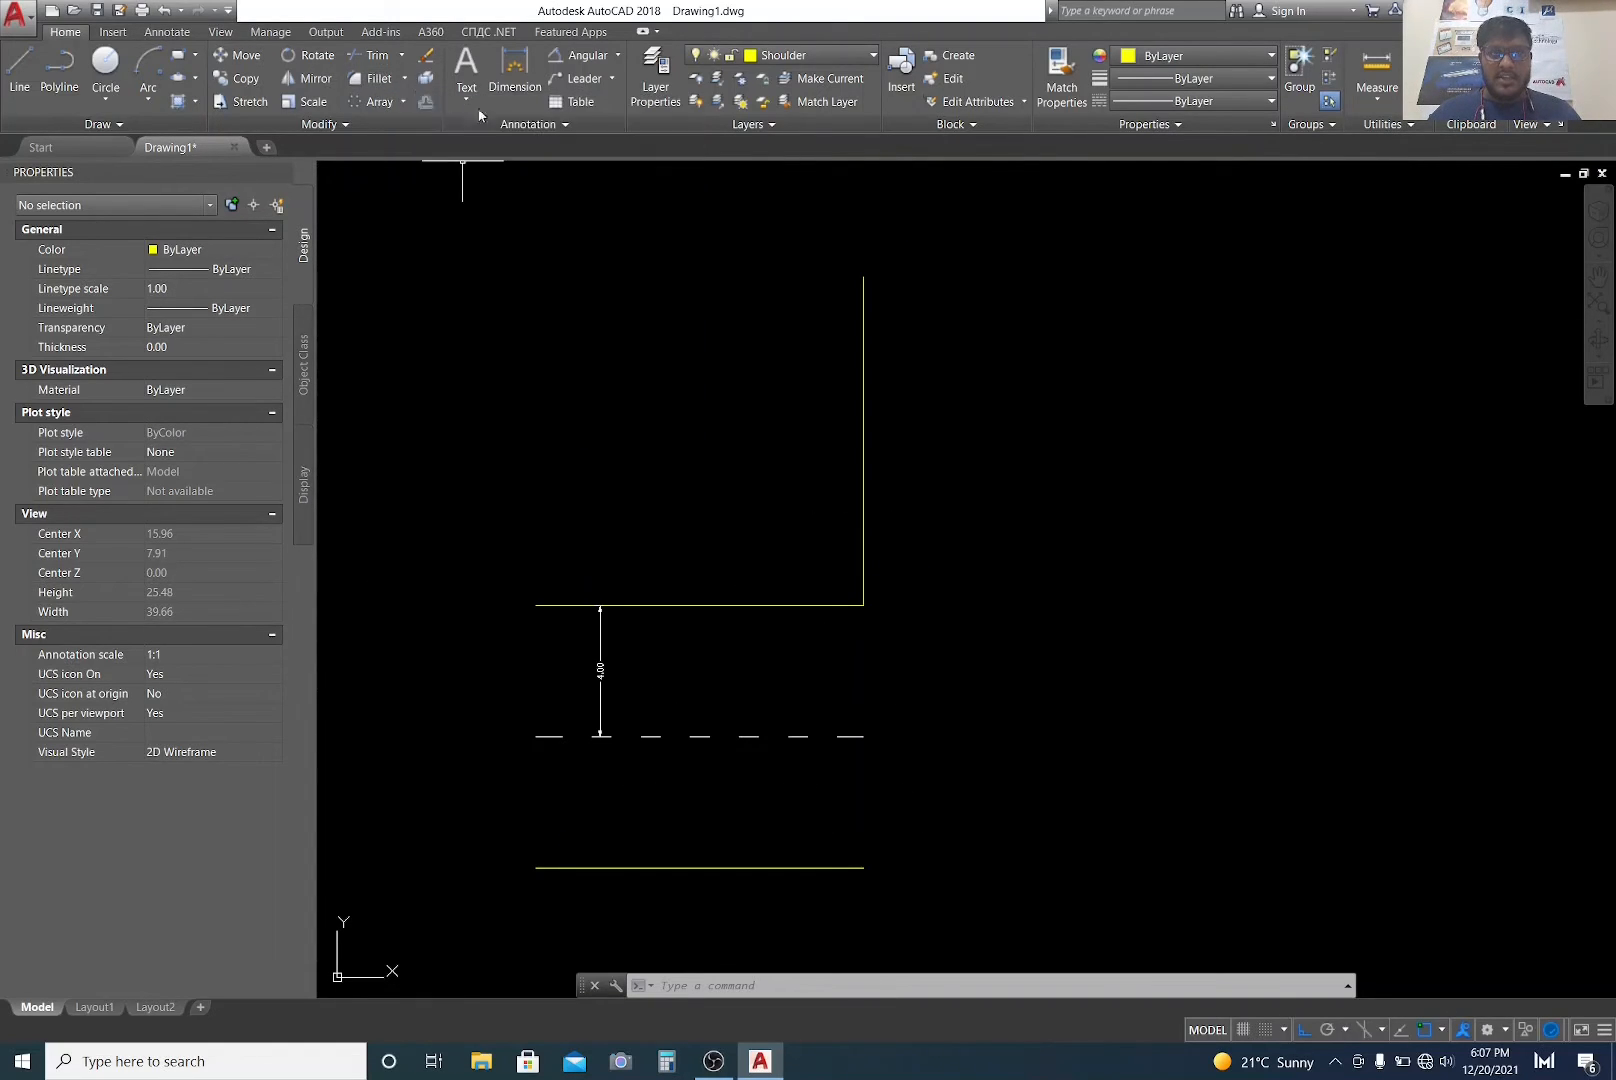
key("Escape")
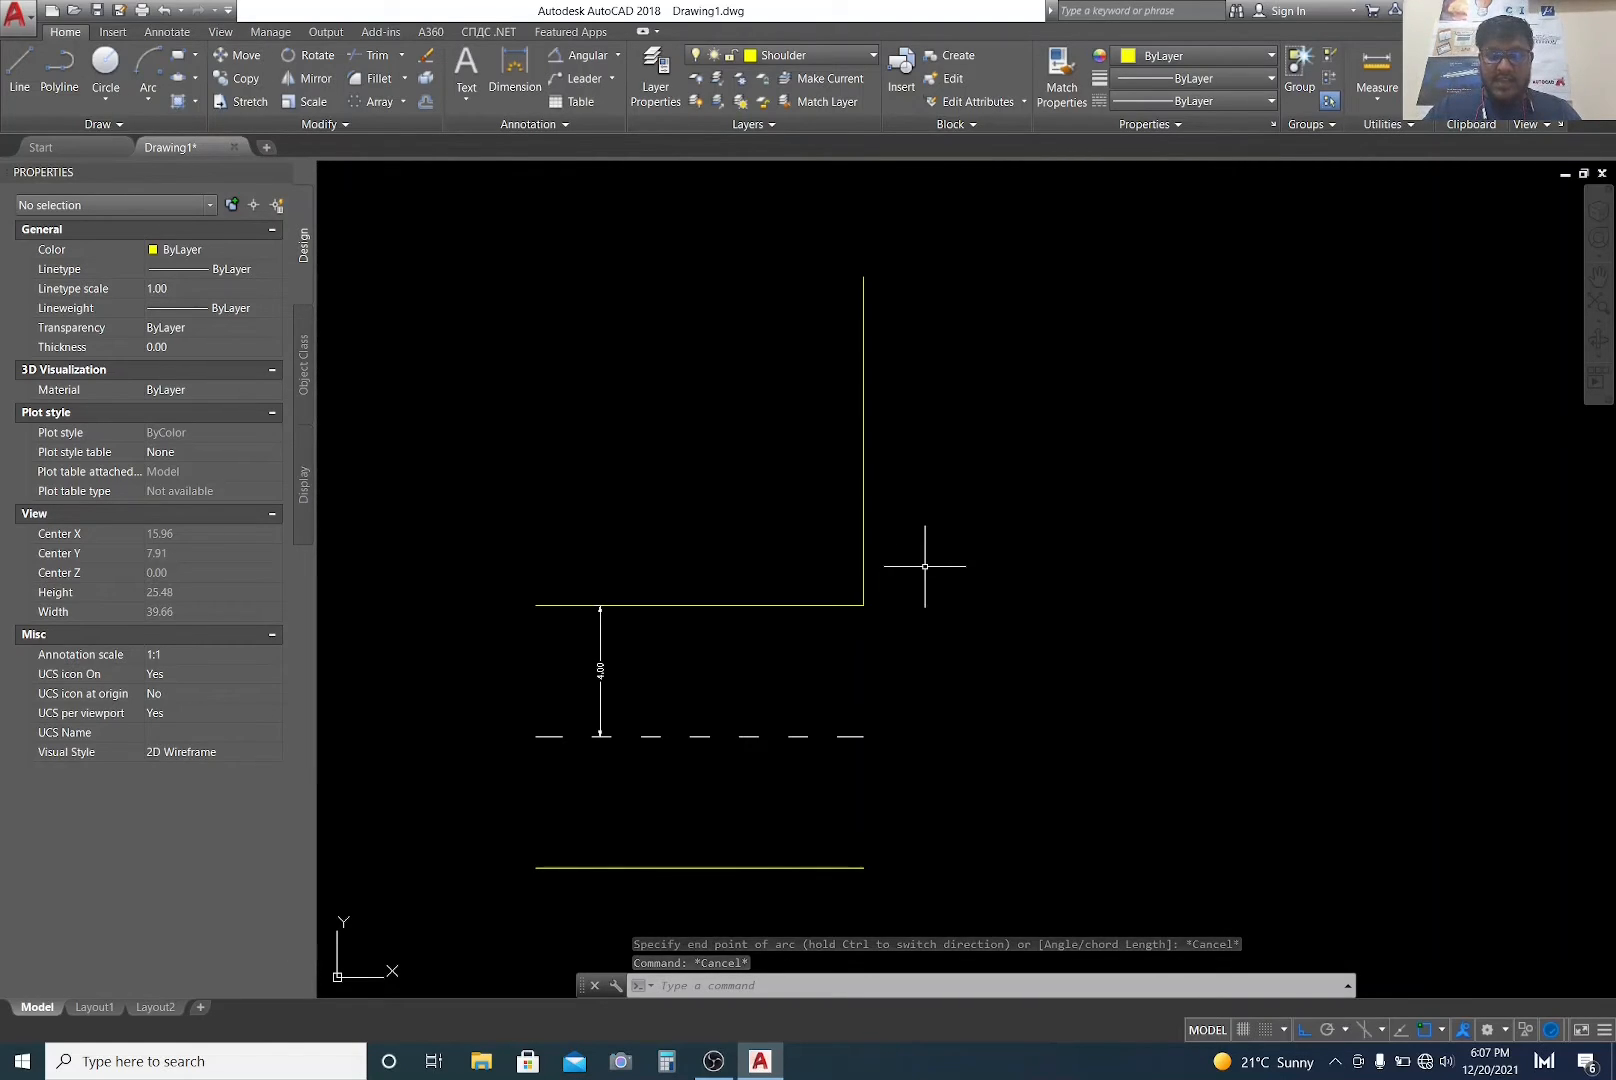
Step: Fillet the corner between the vertical polyline and the upper shoulder line with a radius of 0.2
type("f")
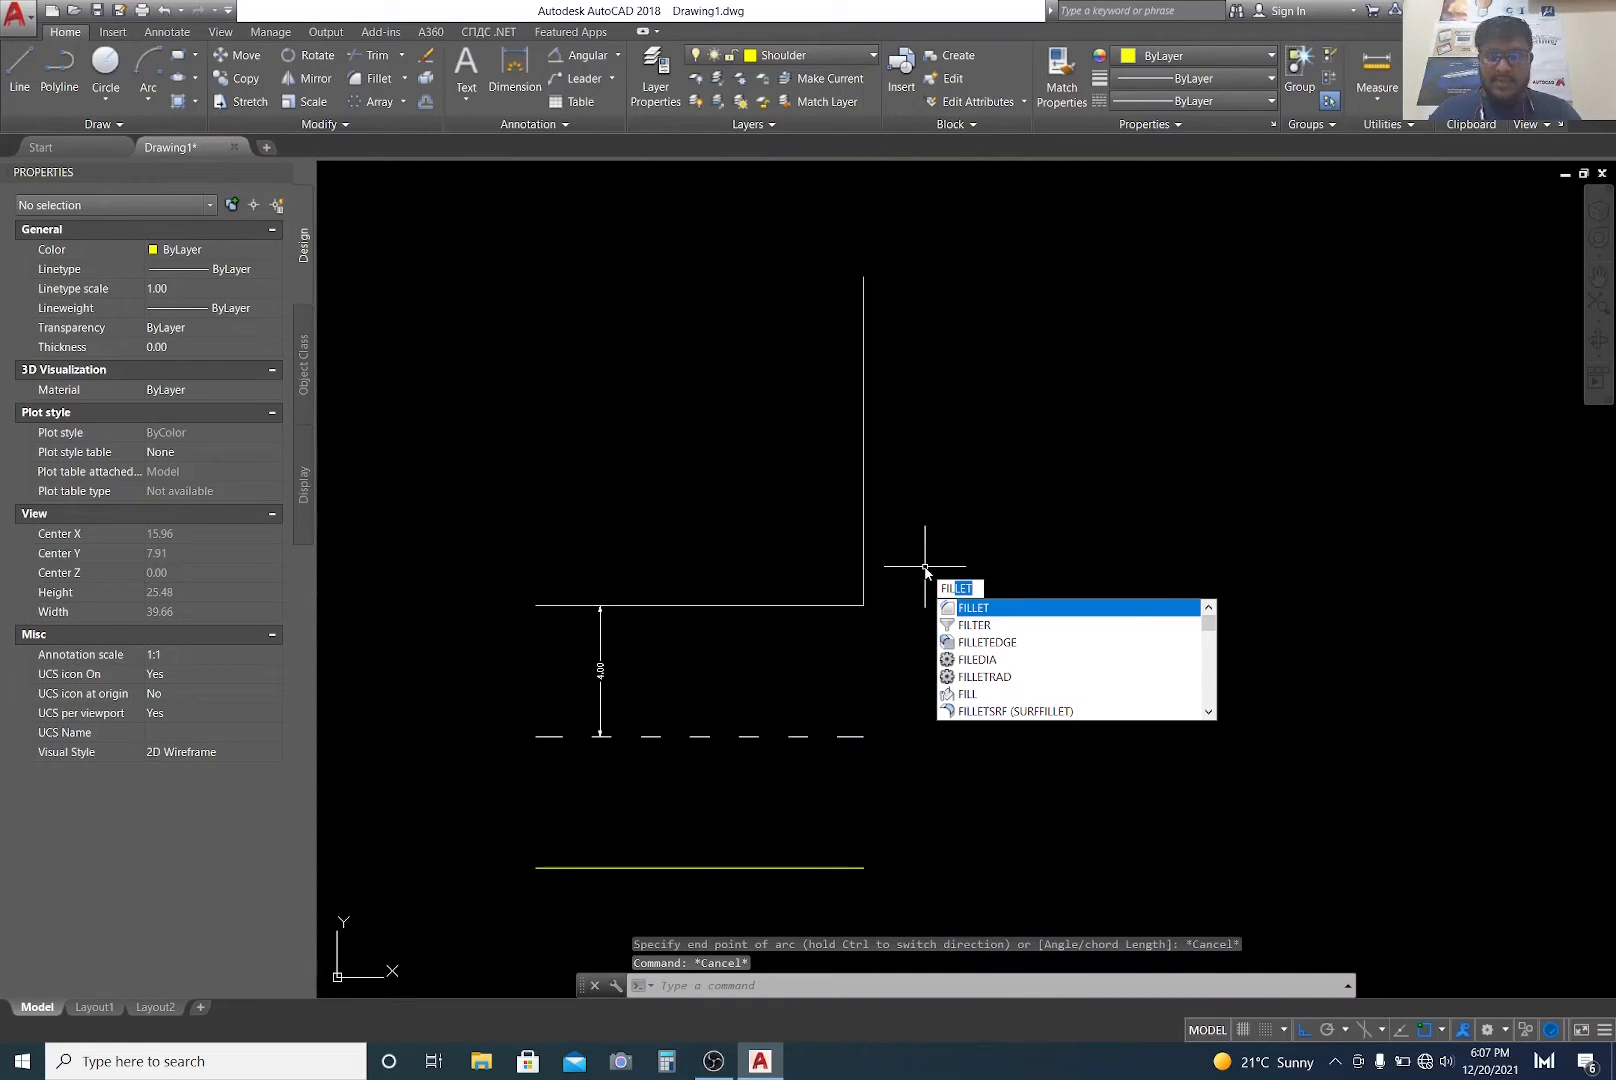
left_click(979, 614)
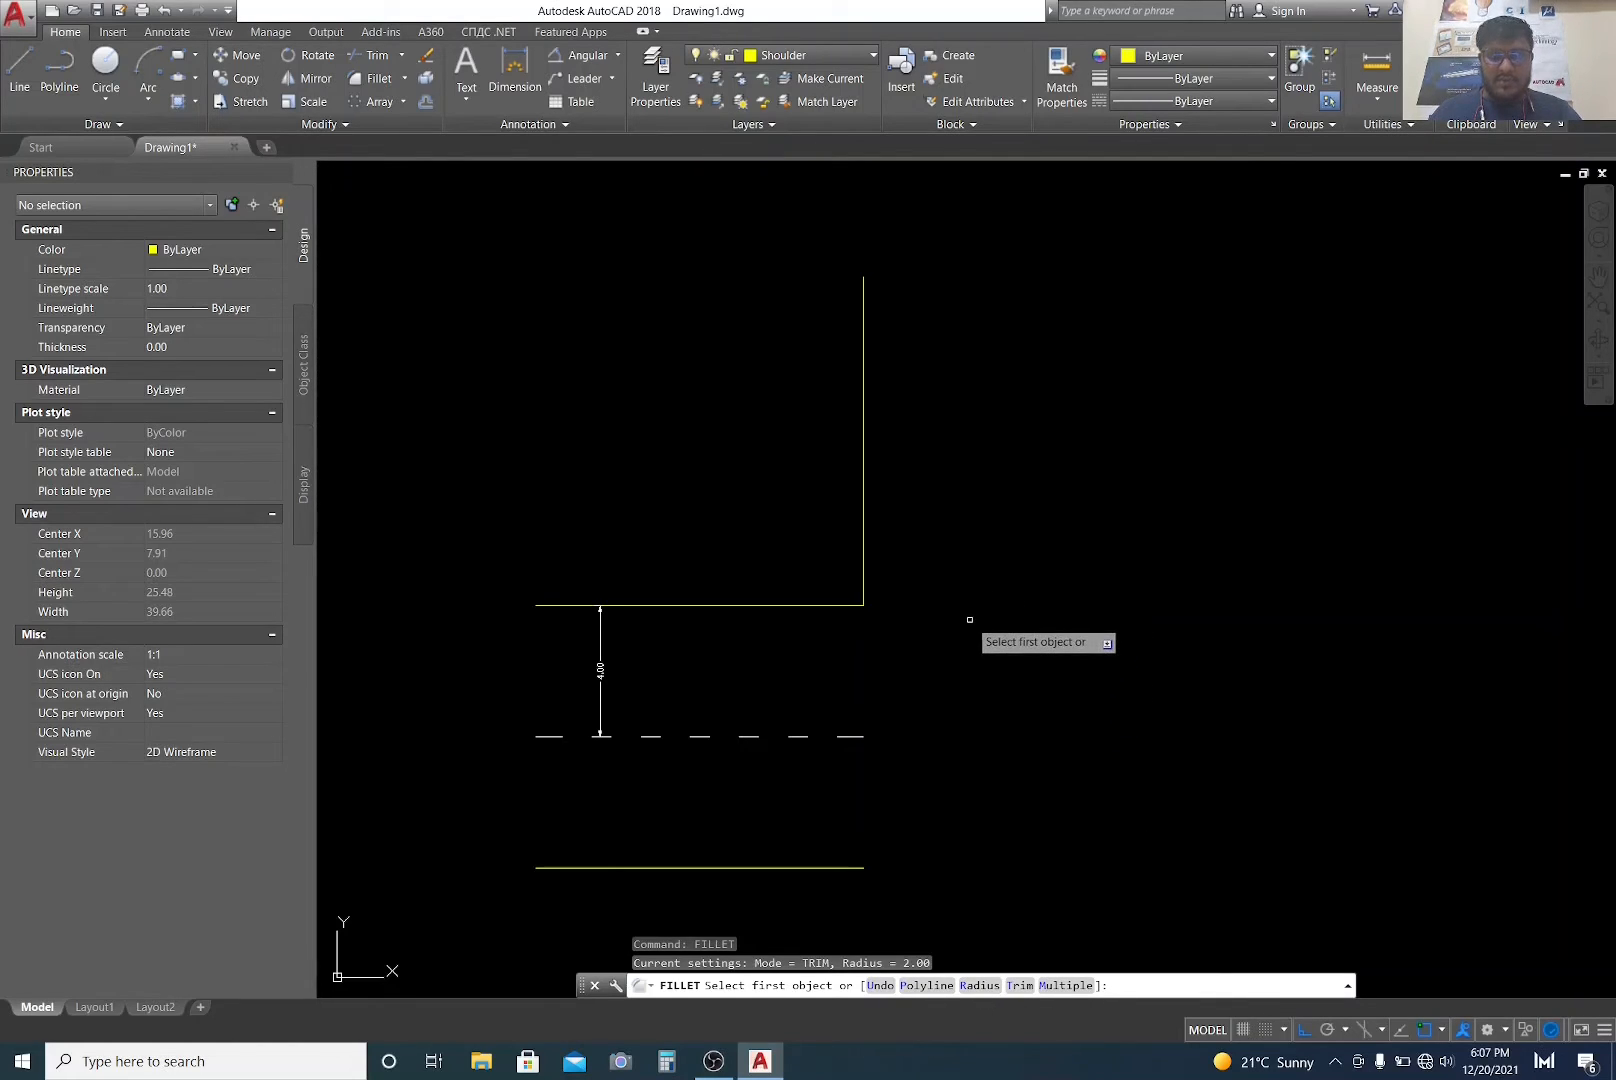
key("Return")
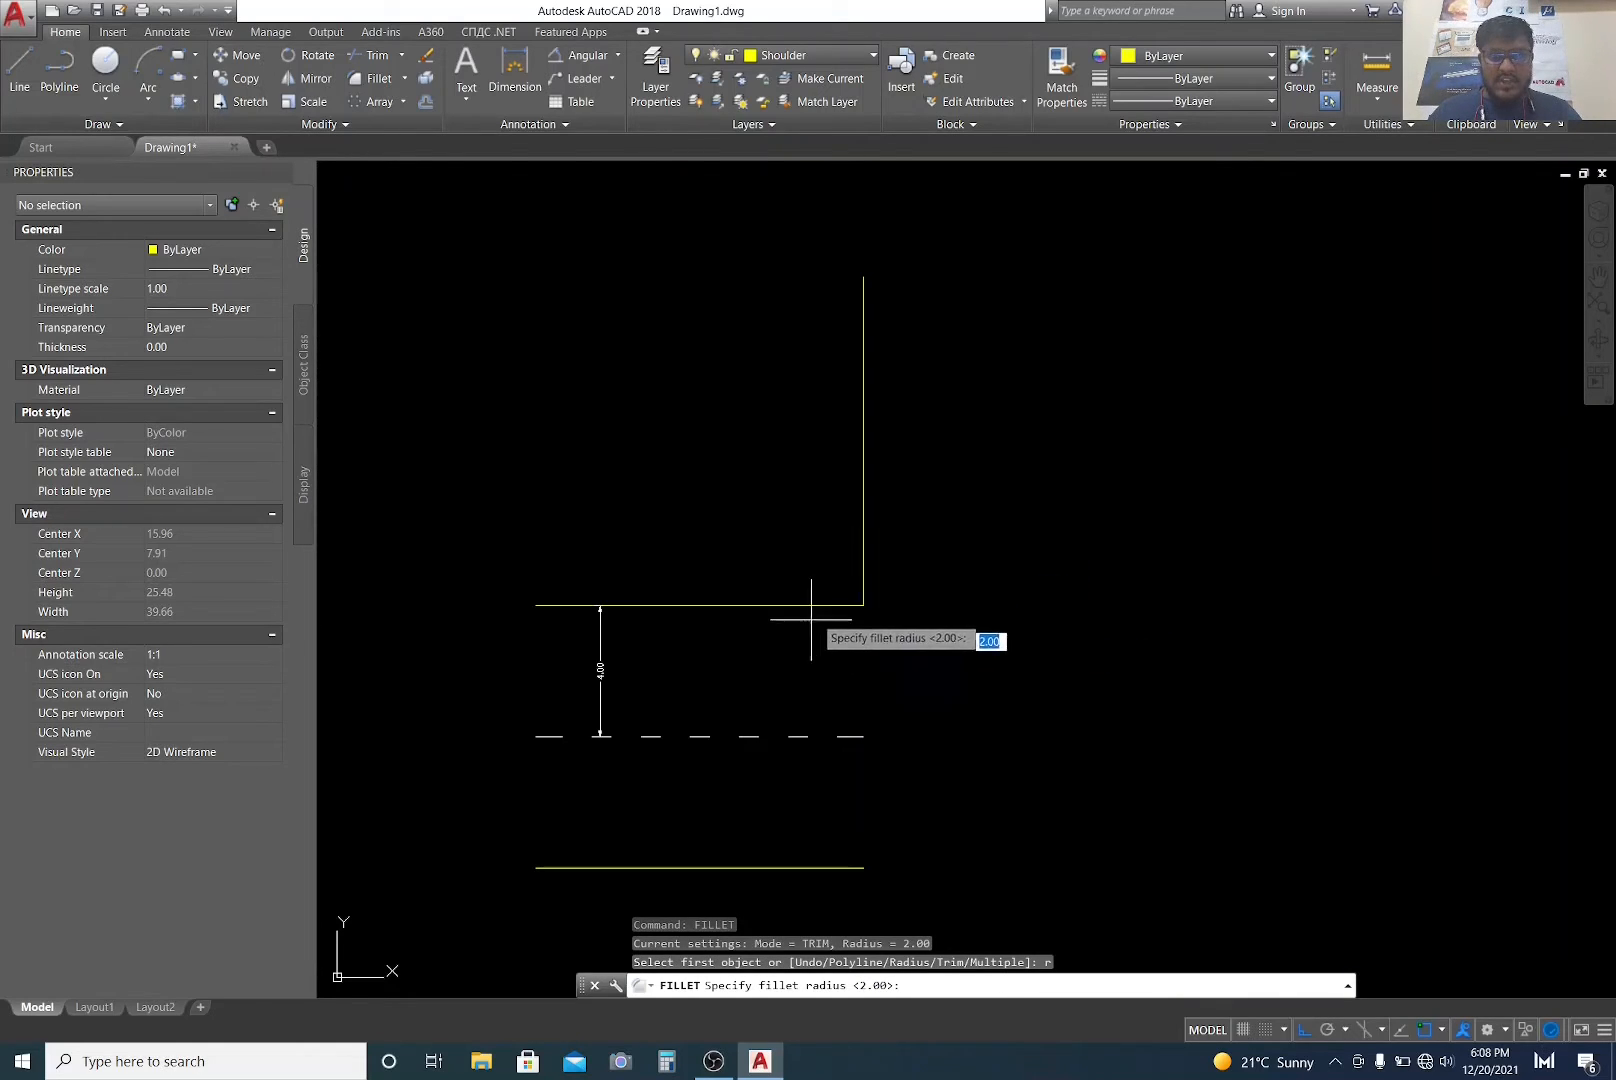
type(".2")
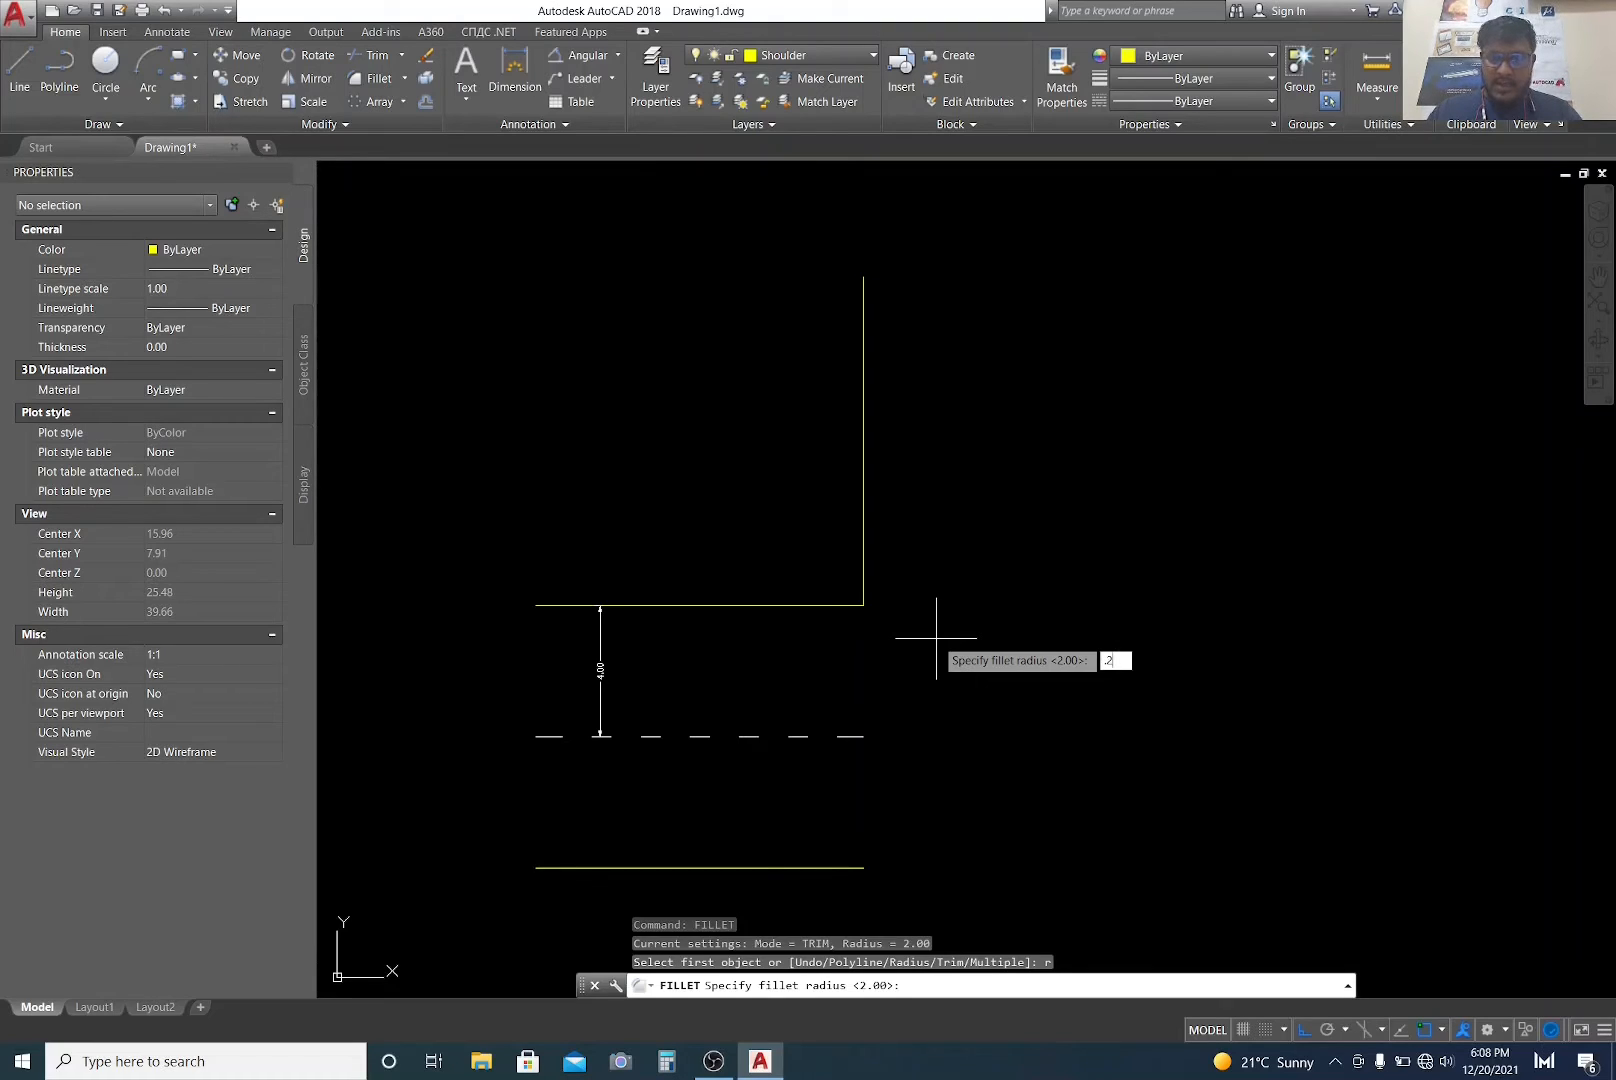
key("Return")
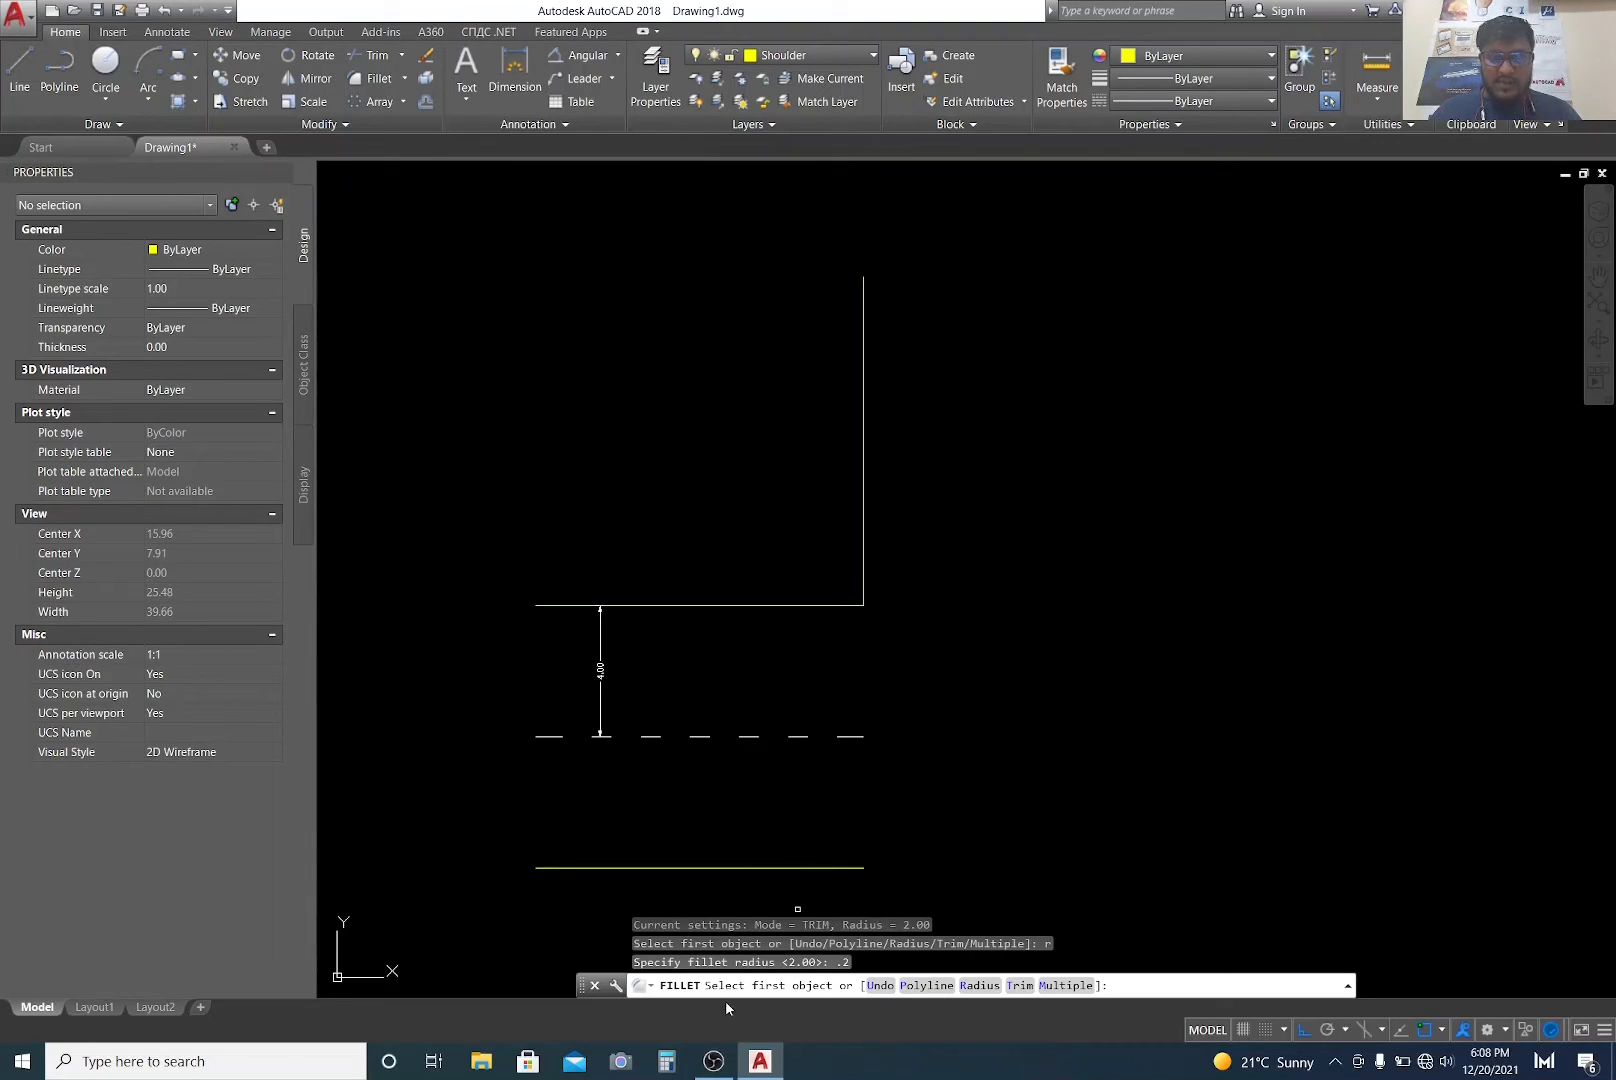
left_click(863, 515)
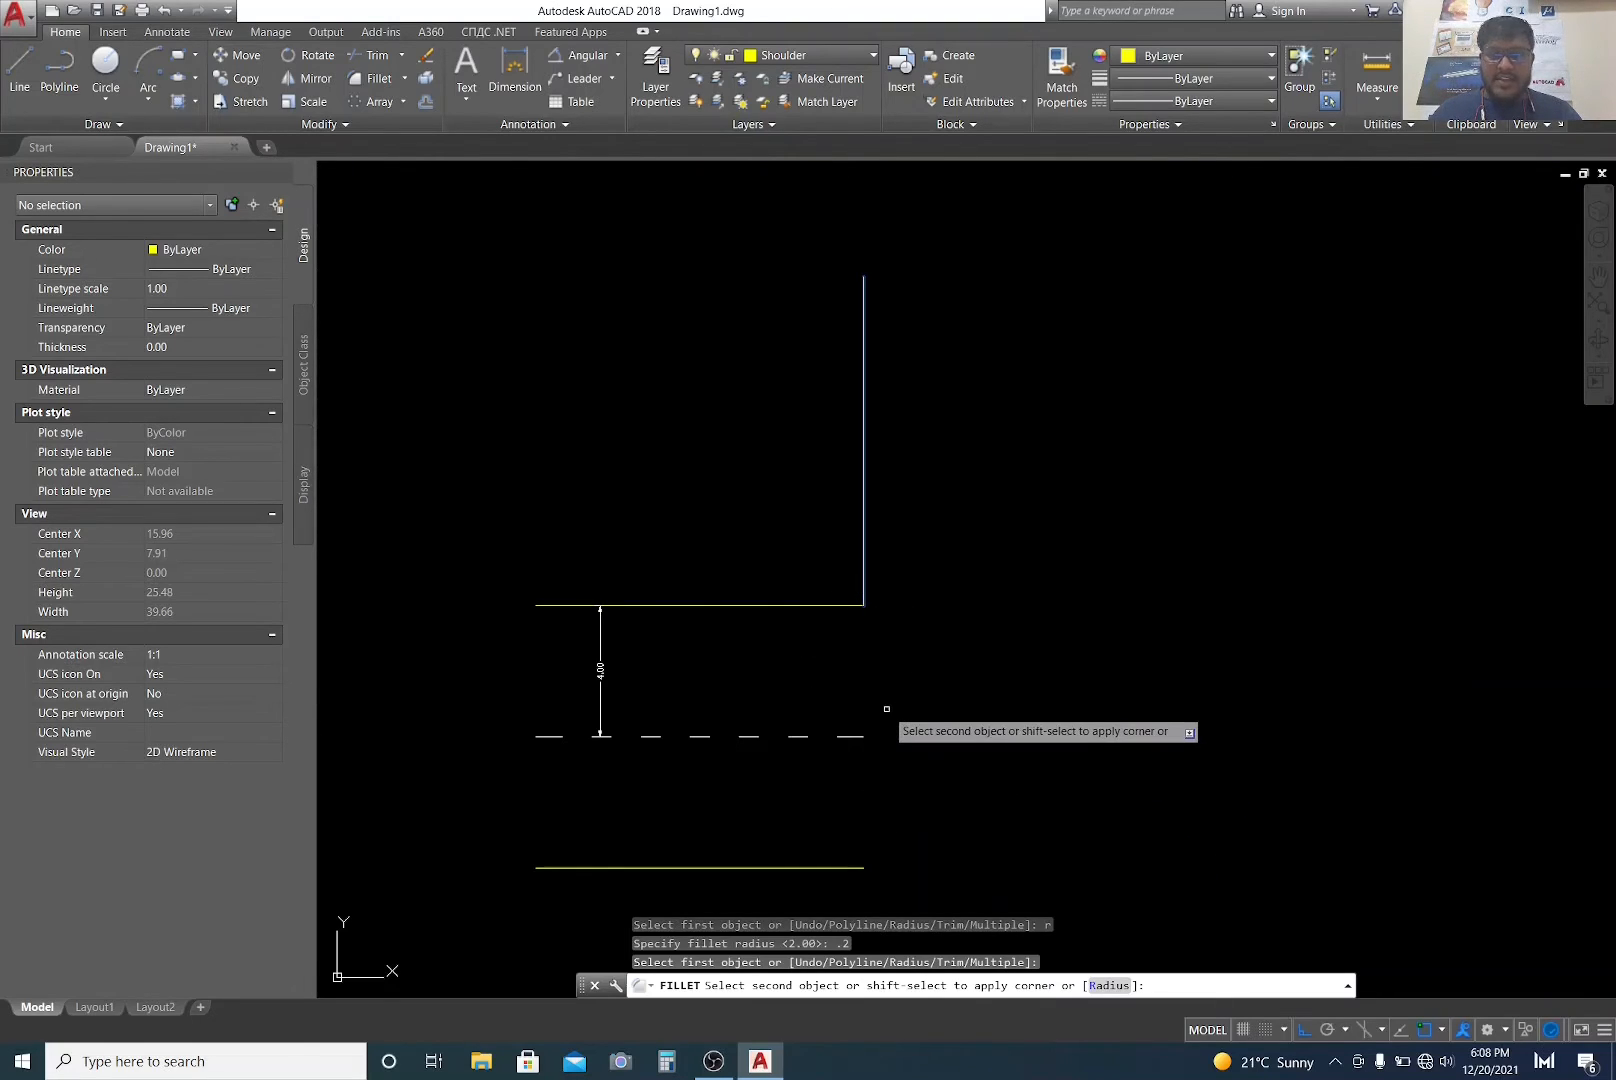
scroll(808, 664, "up", 2)
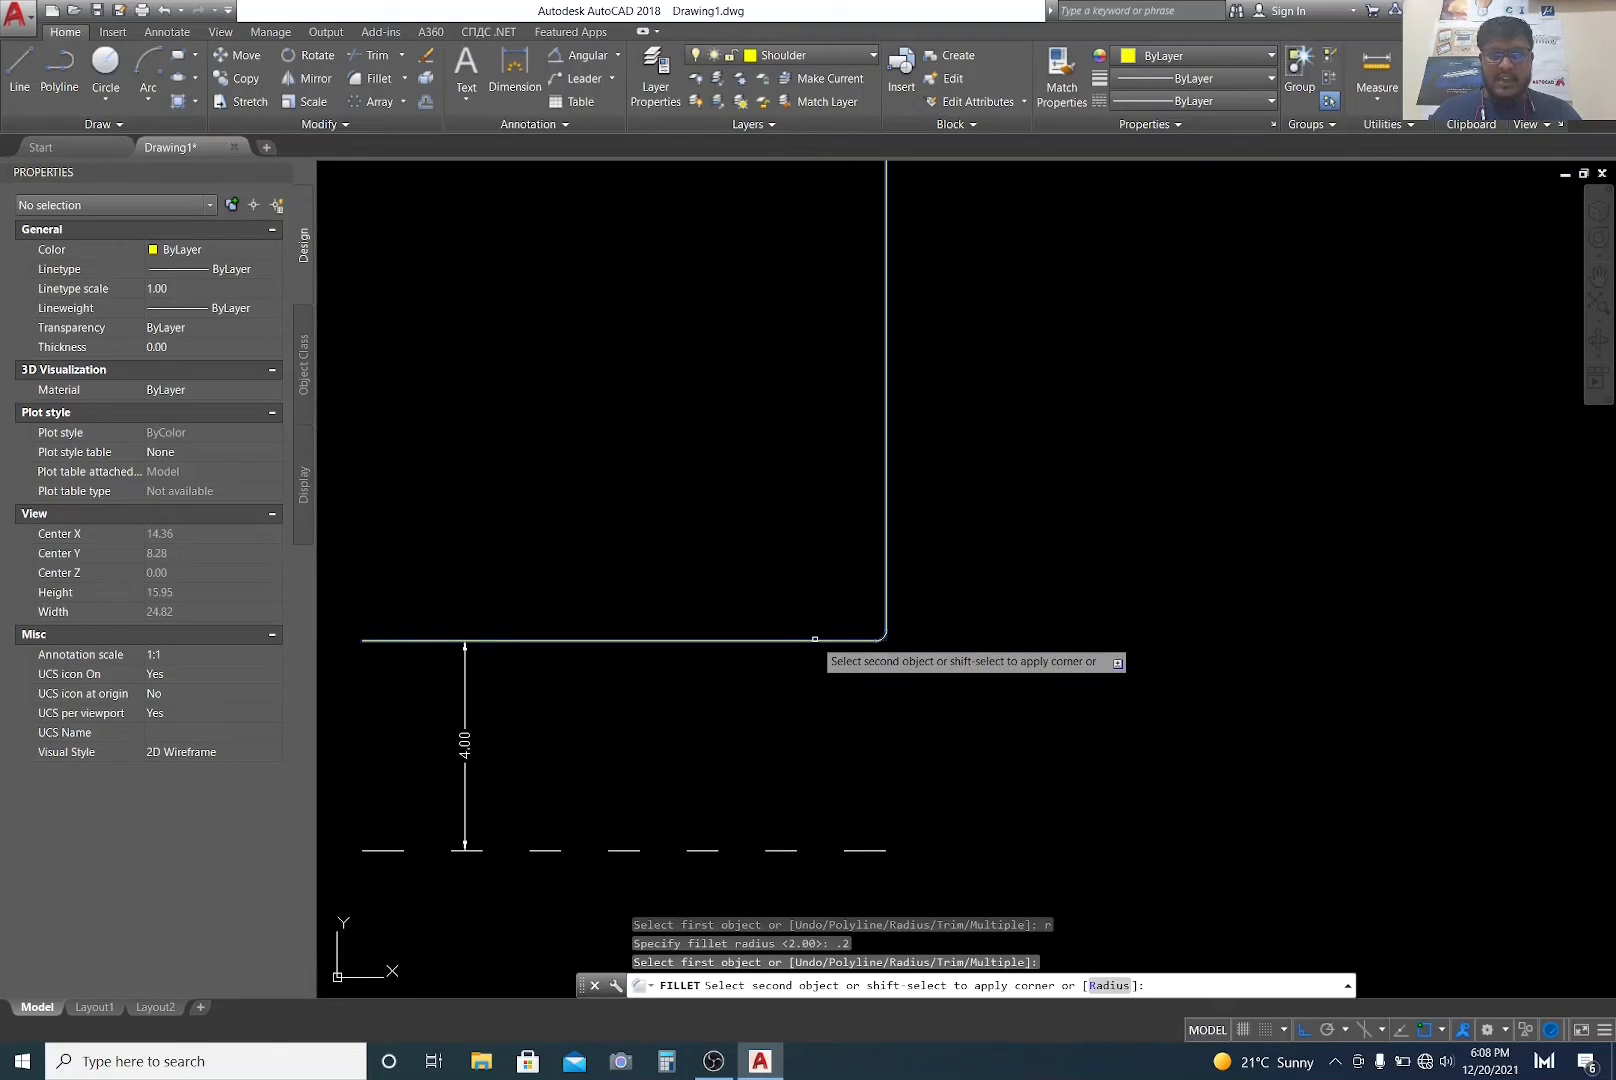
left_click(815, 638)
Step: Examine the rounded corner between the upper shoulder line and the vertical polyline up close and in the overall road
scroll(884, 663, "up", 4)
scroll(908, 598, "down", 6)
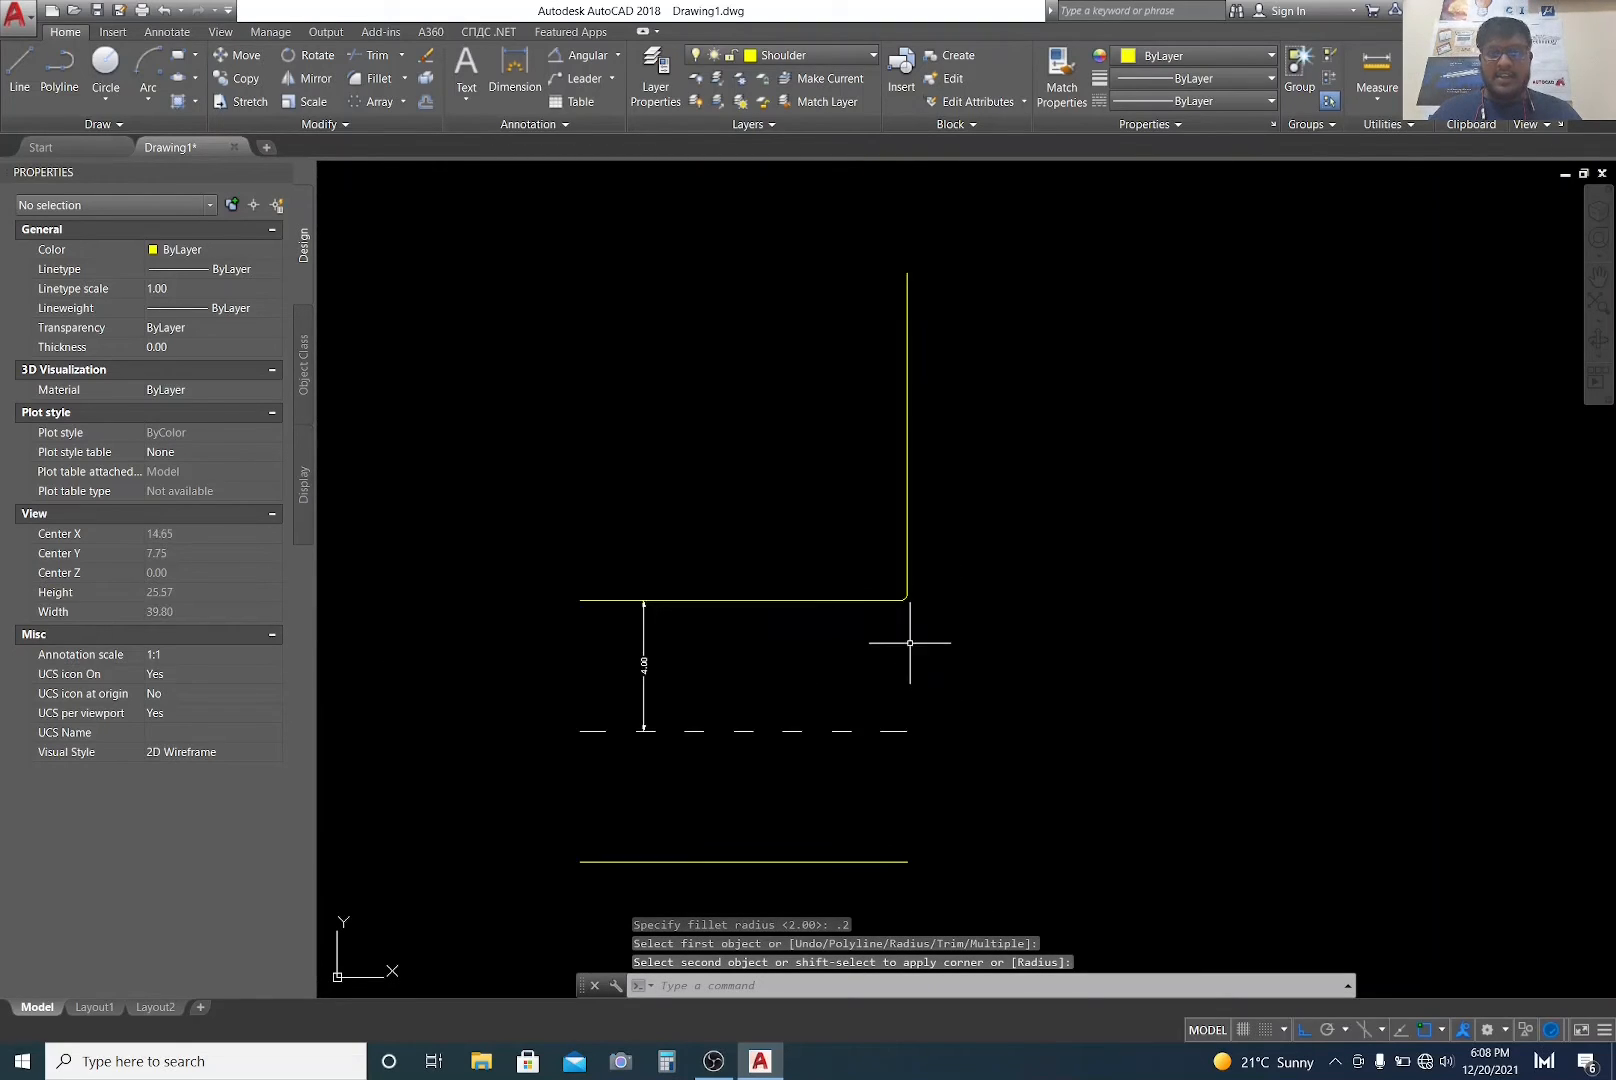
scroll(906, 604, "up", 2)
scroll(925, 615, "up", 3)
scroll(923, 653, "down", 5)
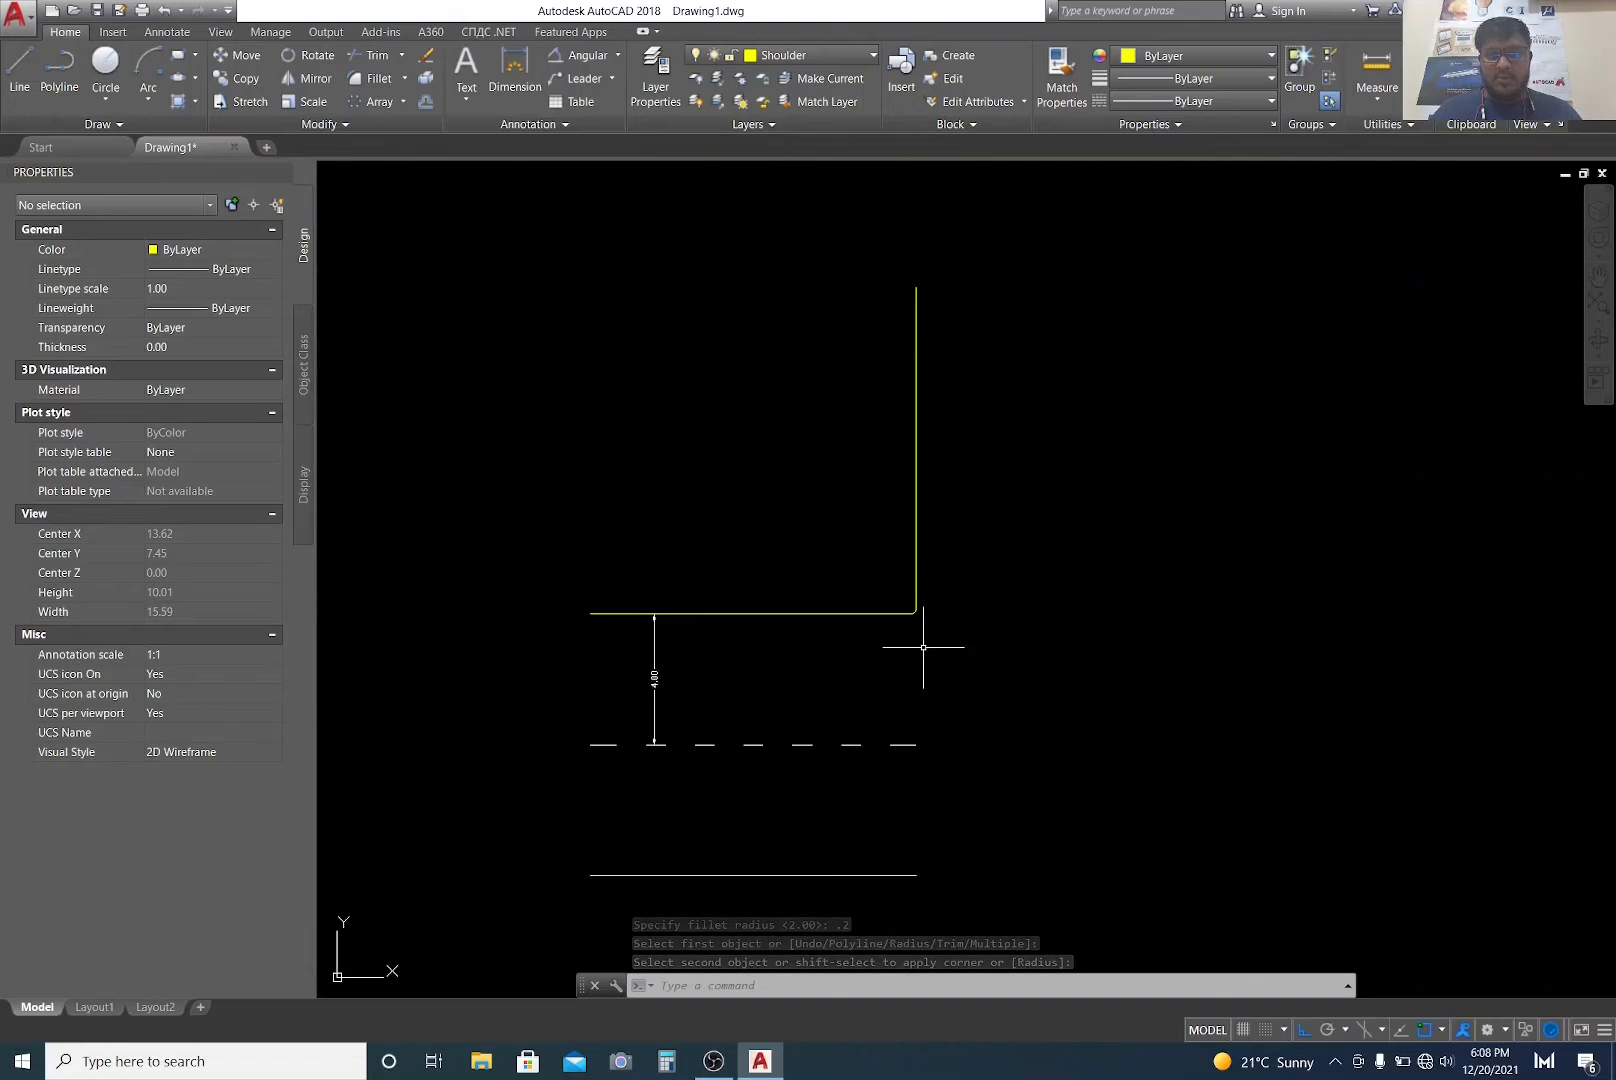
scroll(916, 620, "up", 2)
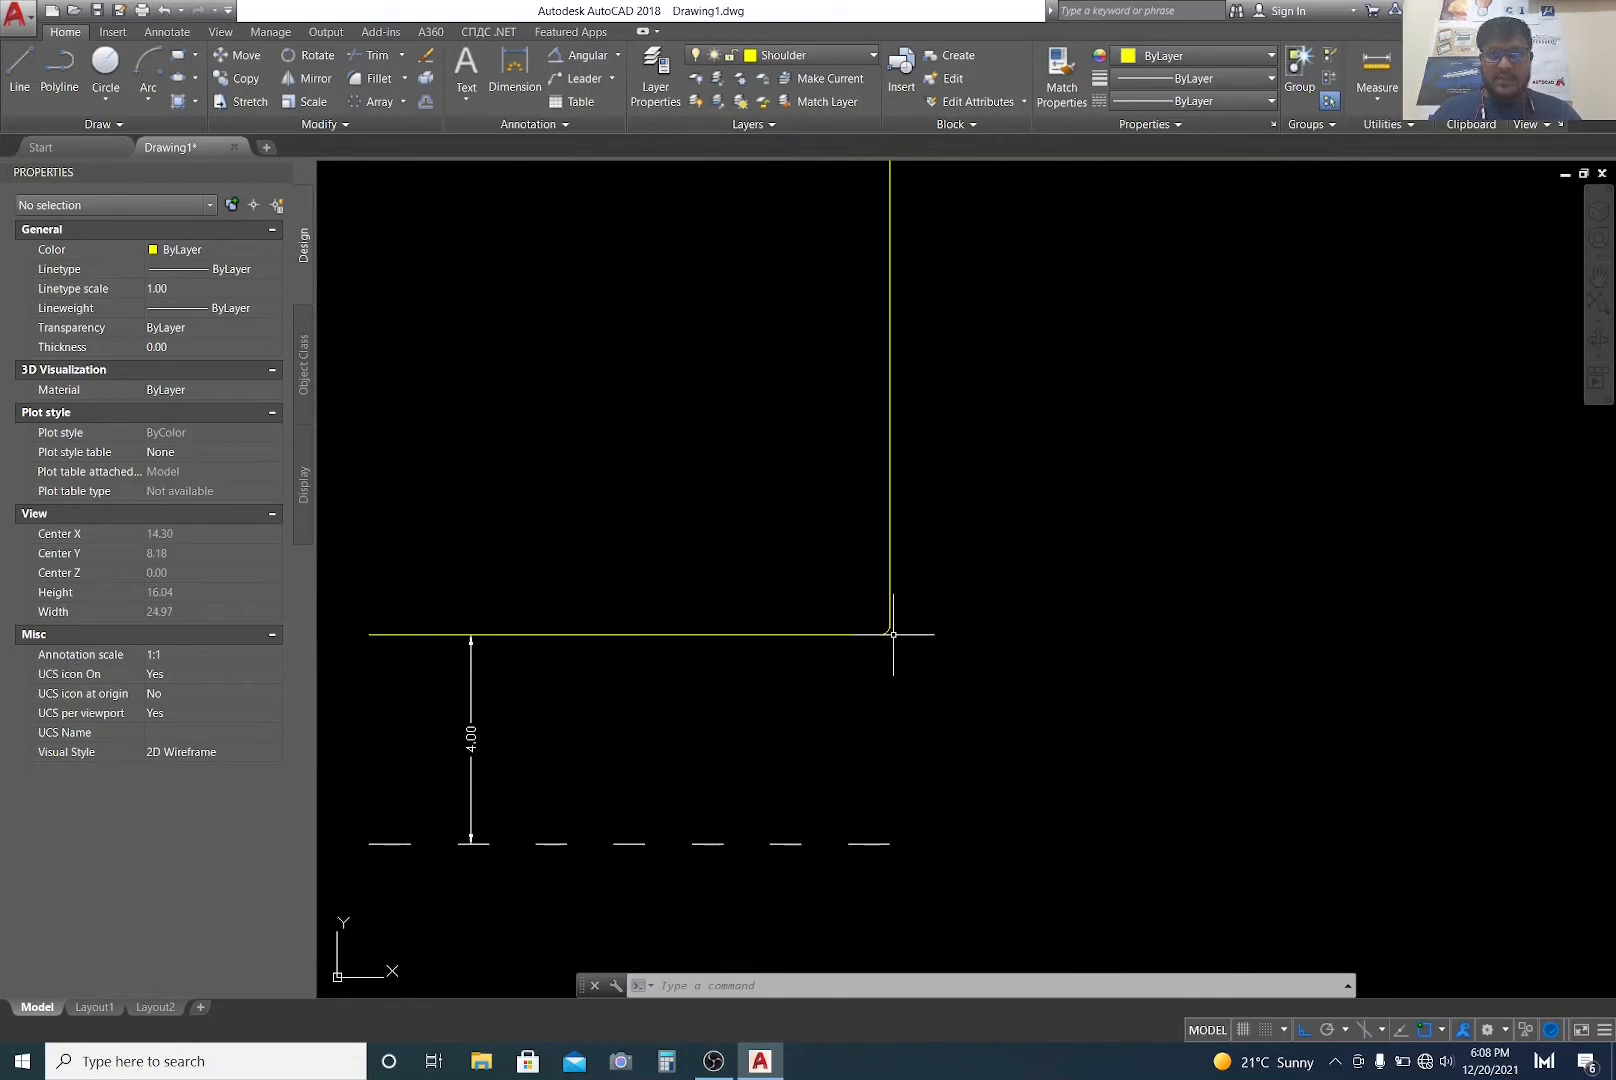
scroll(893, 636, "up", 2)
scroll(895, 650, "down", 4)
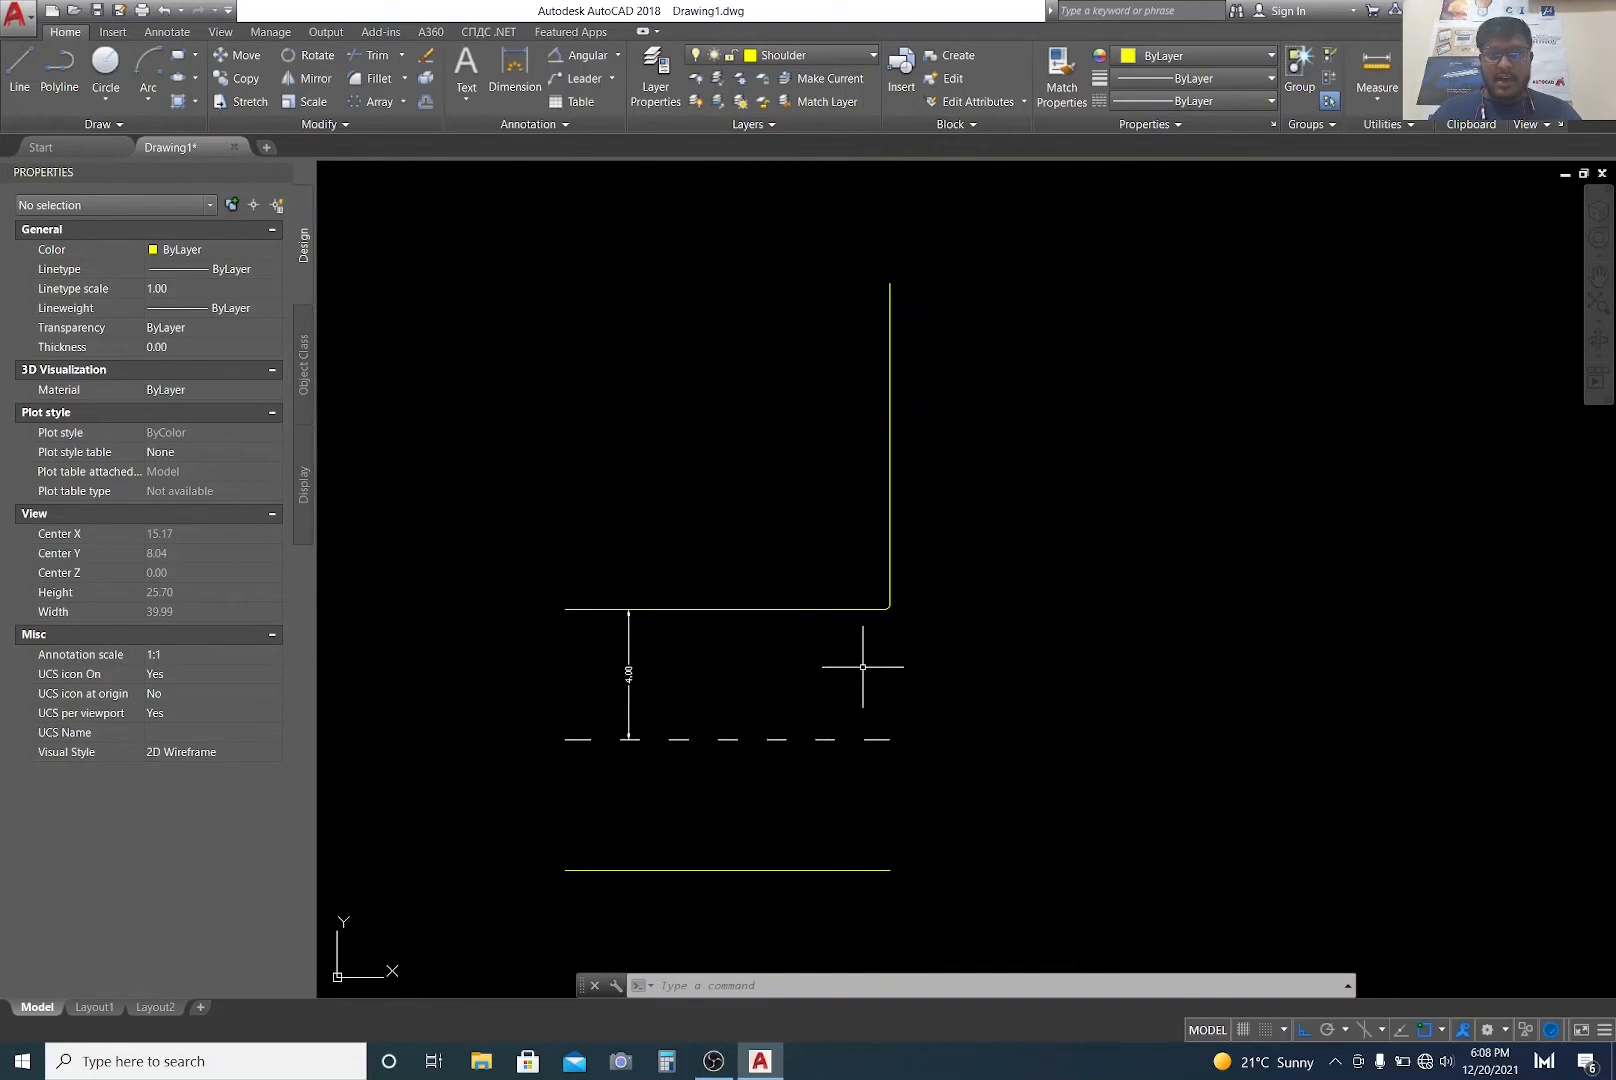
scroll(900, 618, "up", 2)
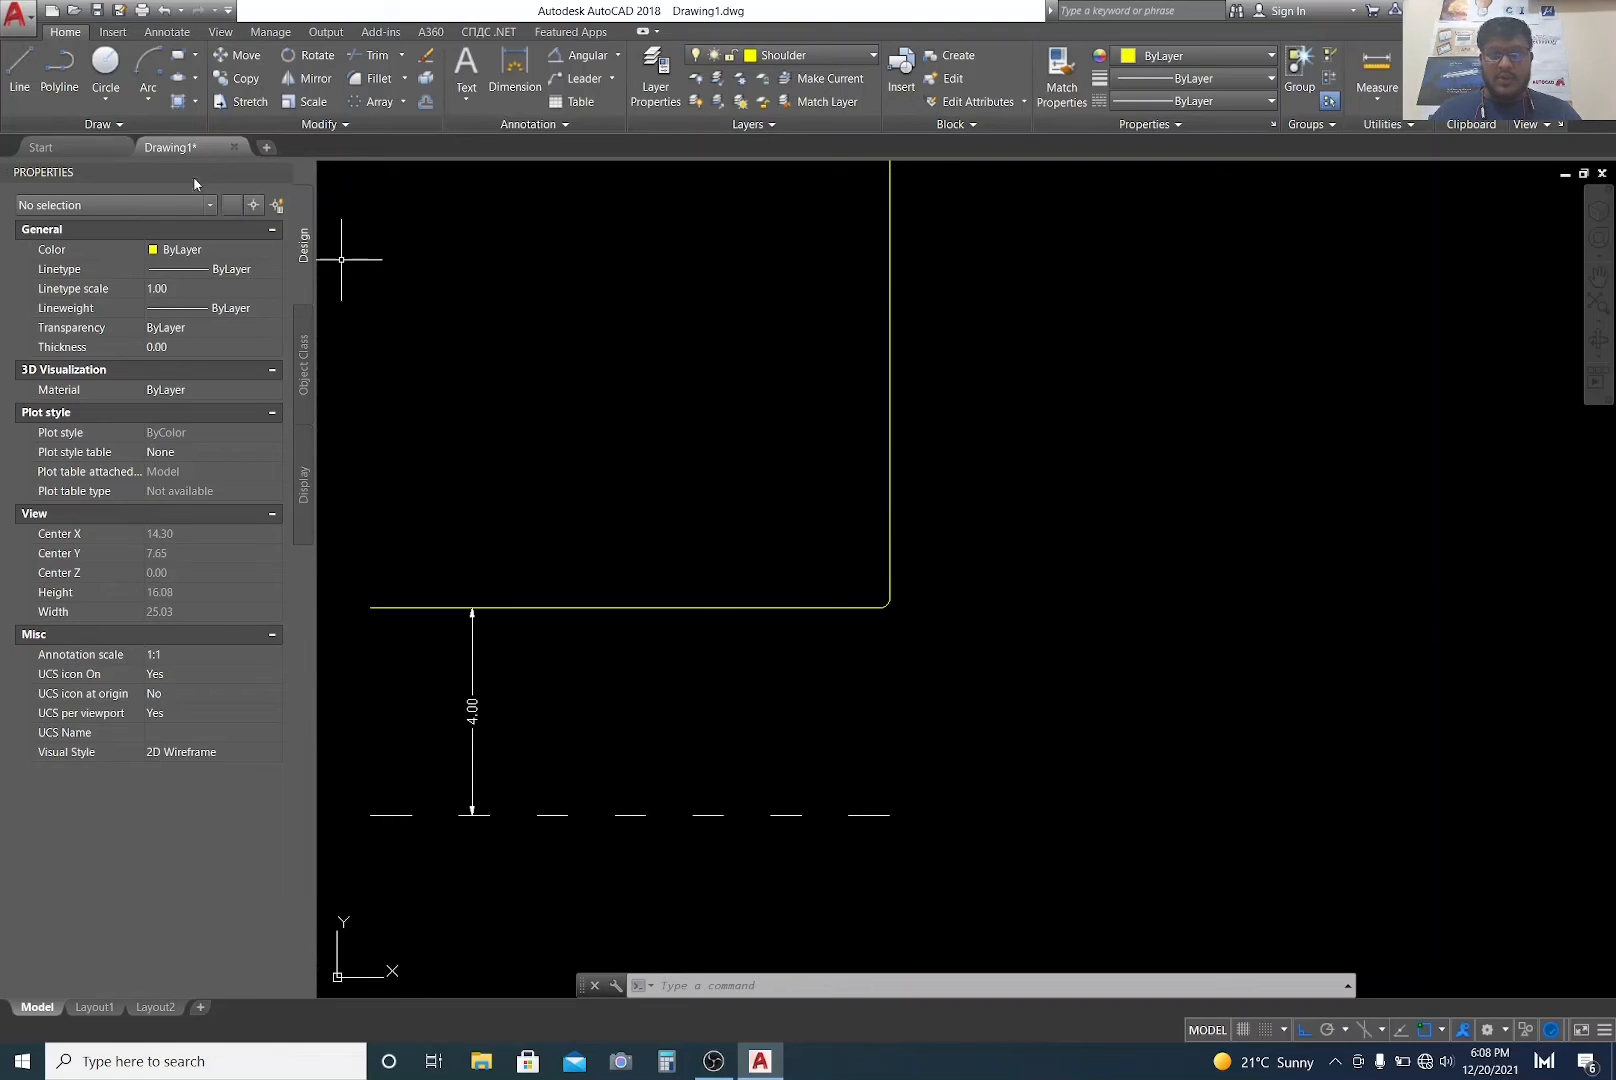
scroll(895, 595, "up", 2)
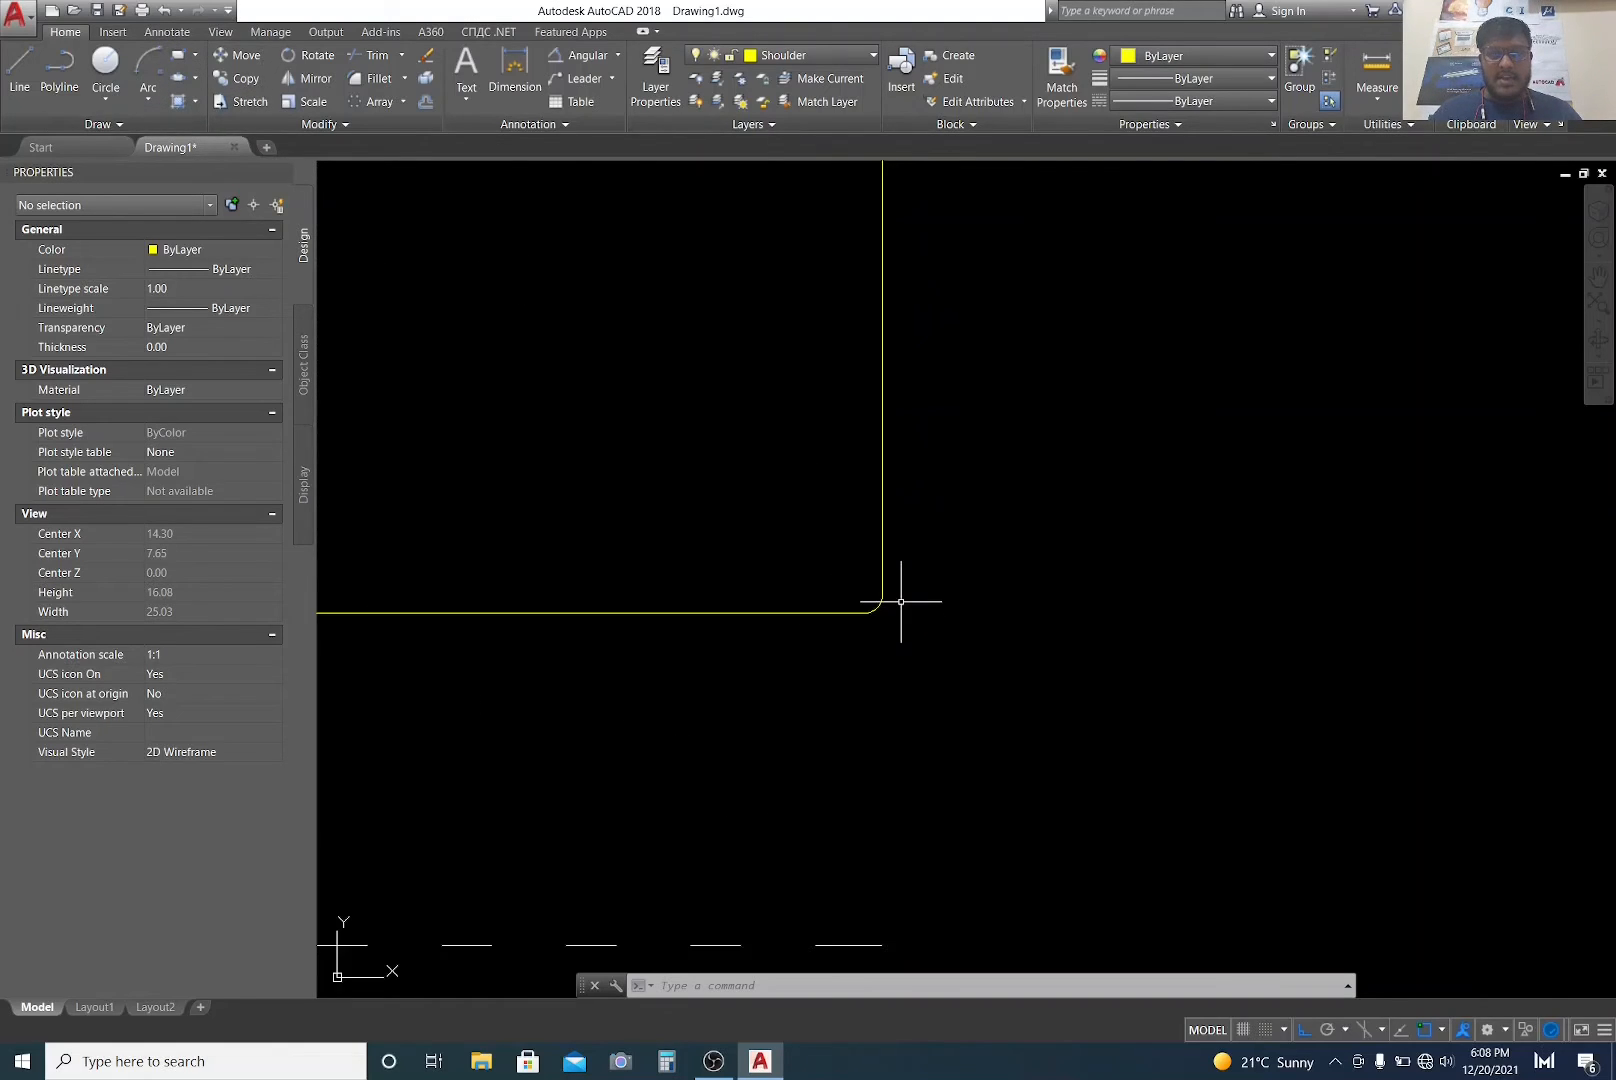
scroll(881, 616, "down", 4)
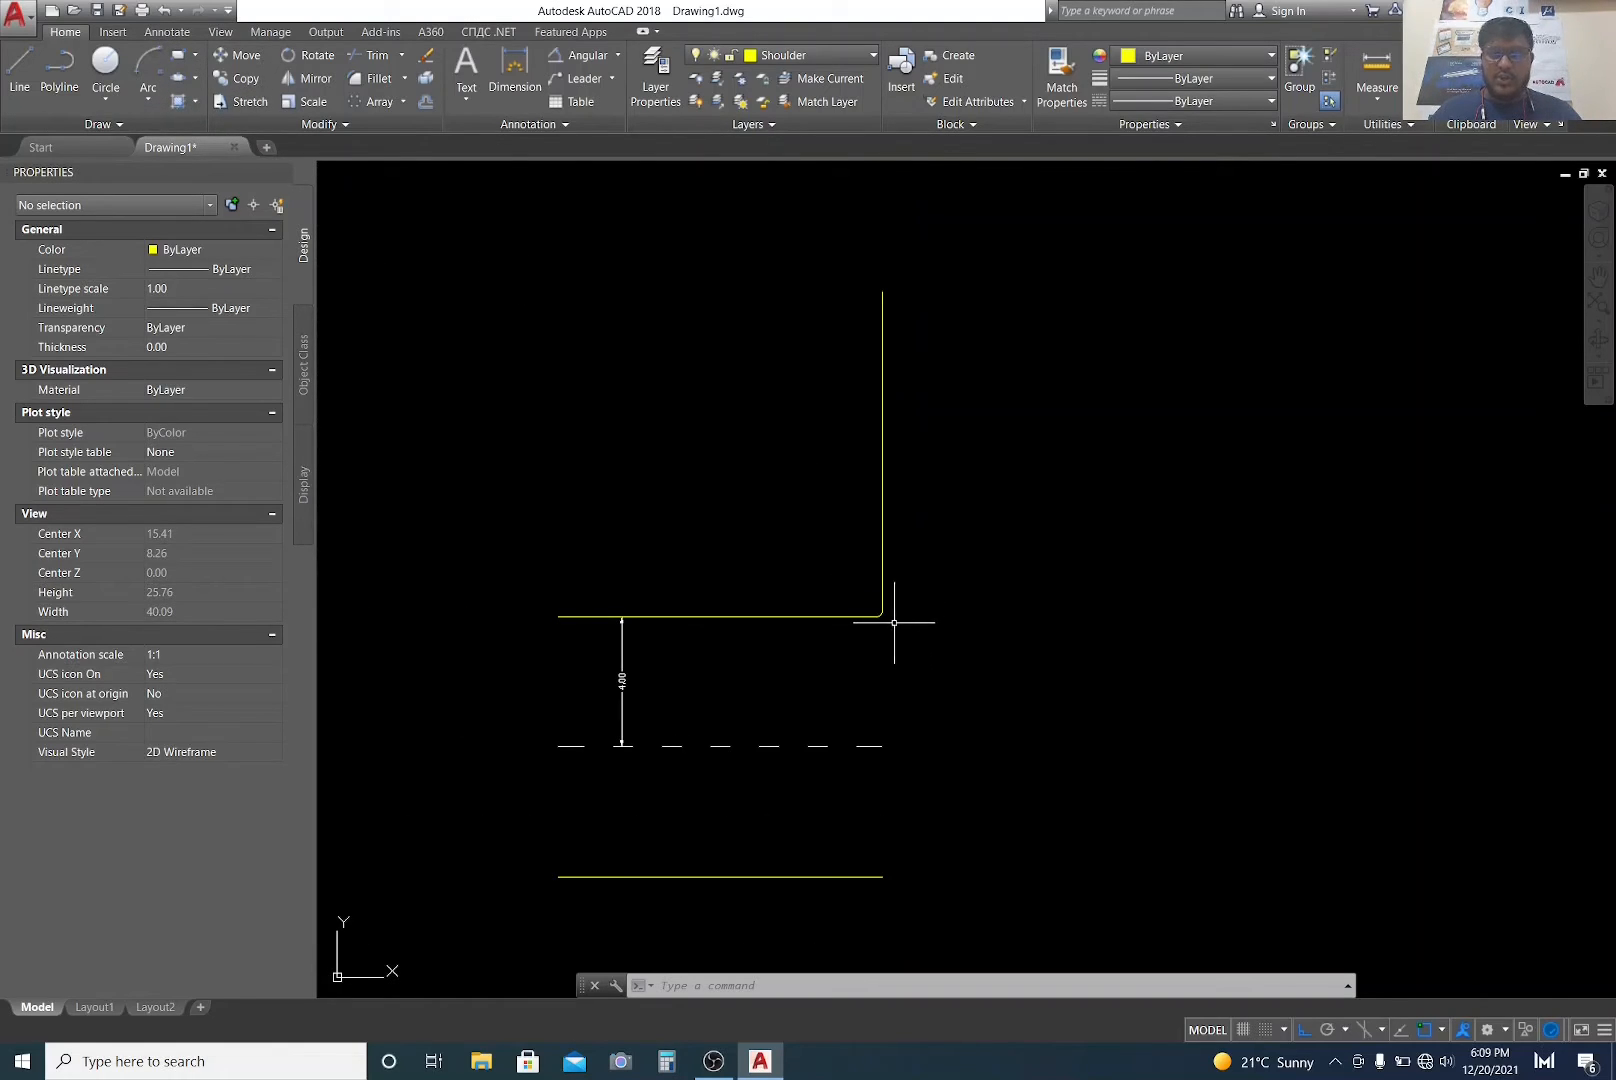
Step: Add a radius dimension to the fillet arc at the upper shoulder corner, placing it outside the corner
scroll(893, 627, "up", 2)
scroll(877, 604, "up", 4)
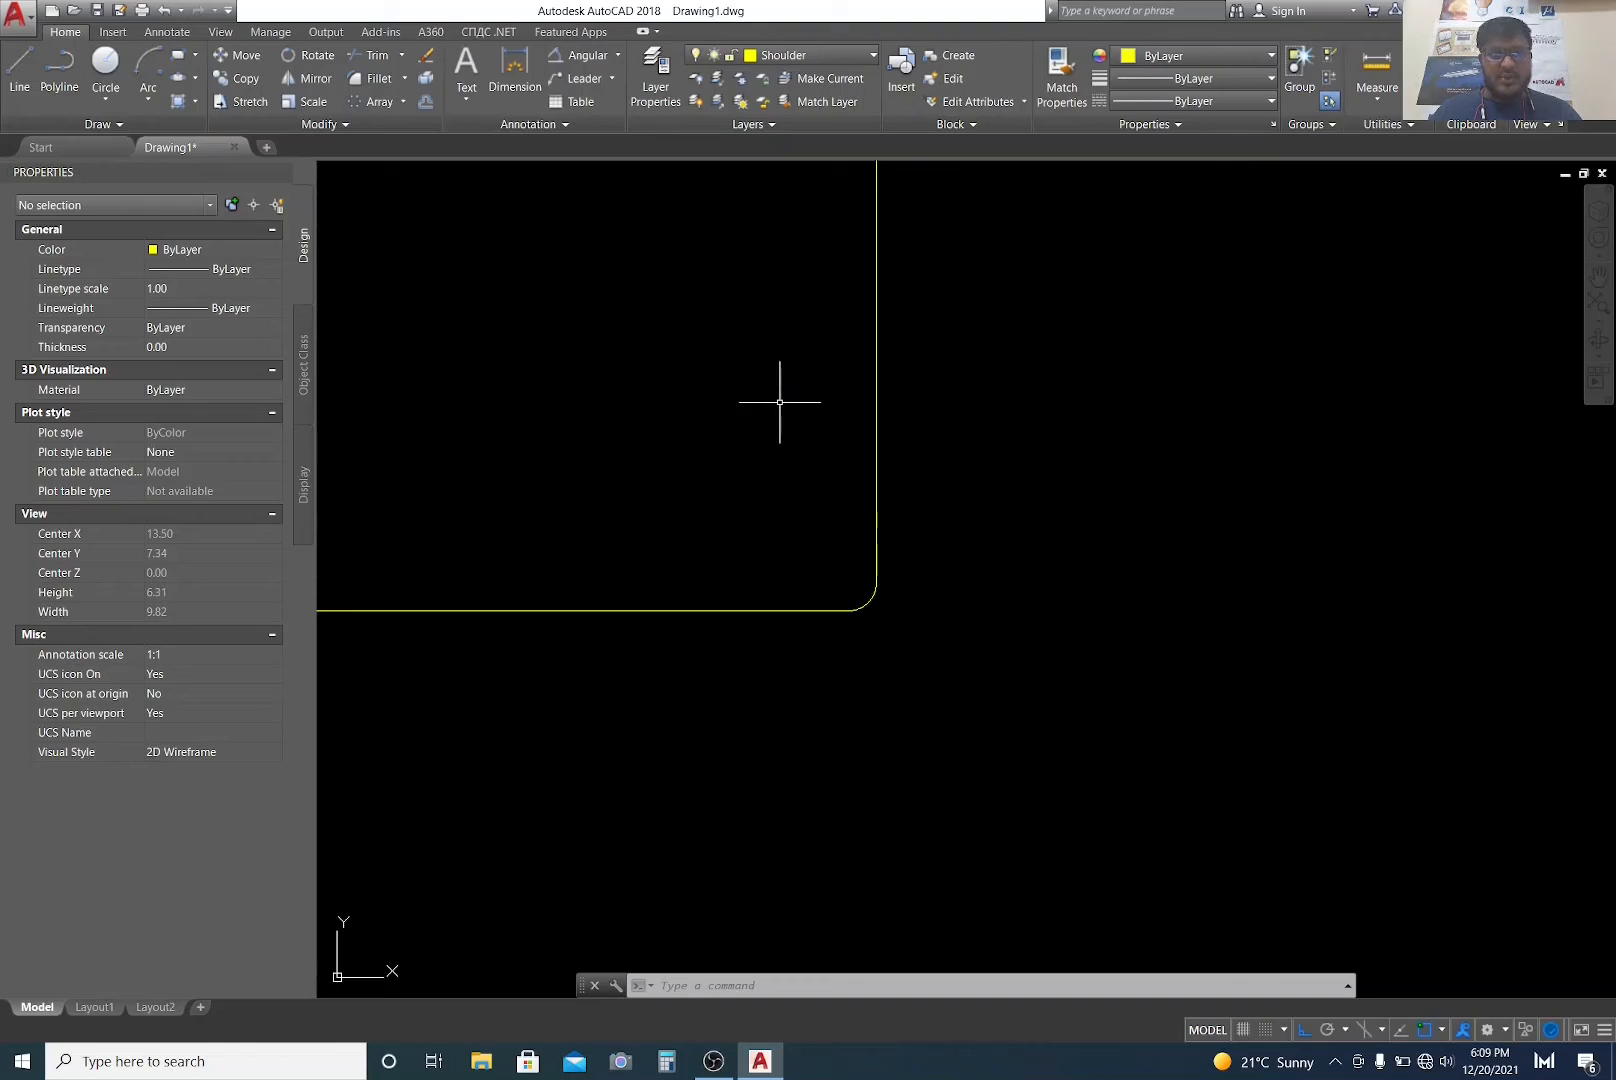
left_click(619, 58)
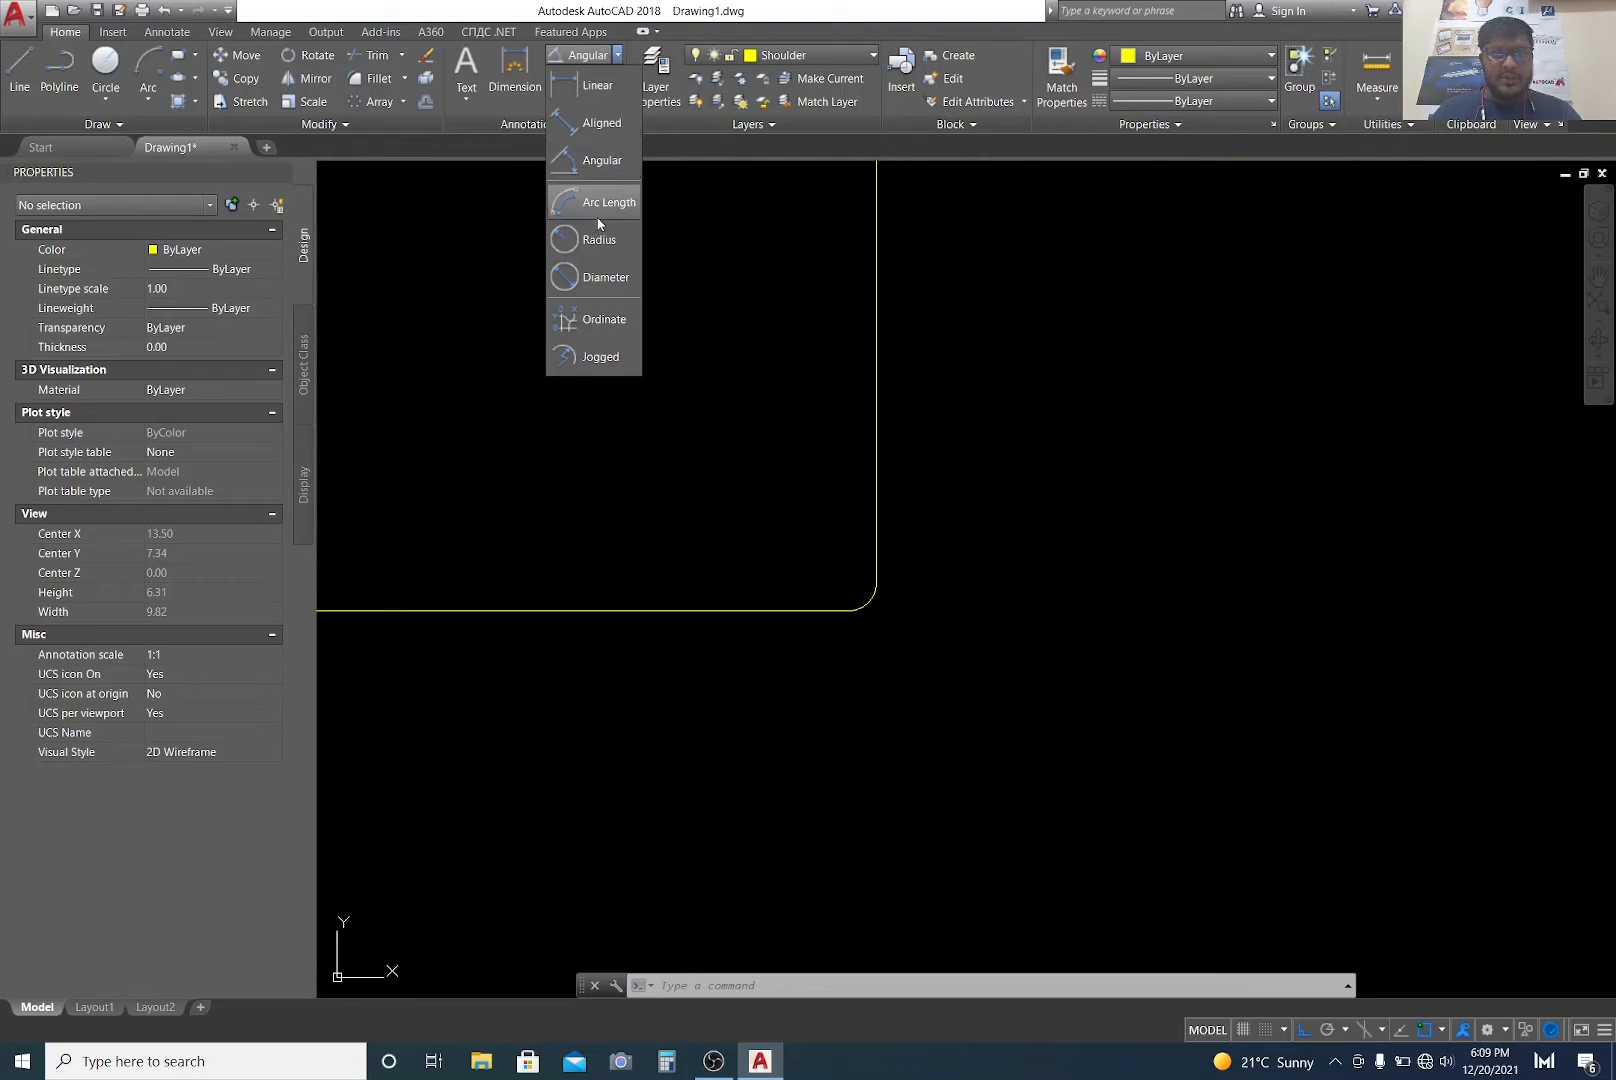
left_click(604, 240)
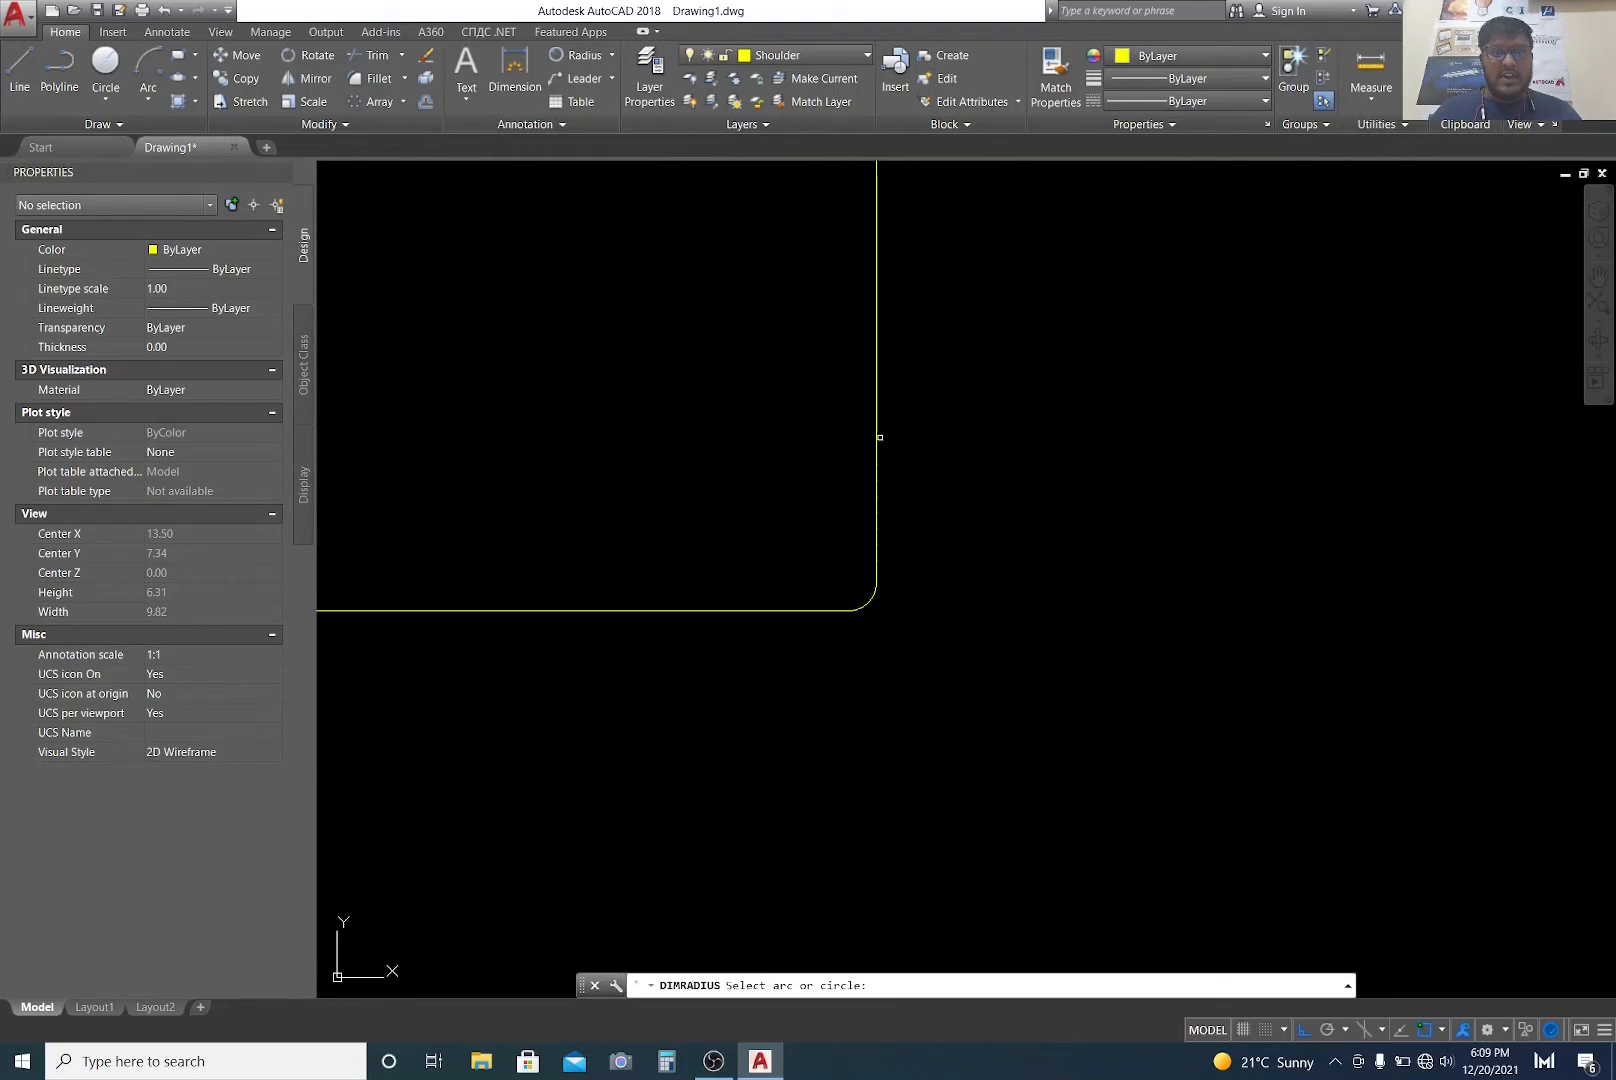
left_click(862, 592)
left_click(900, 630)
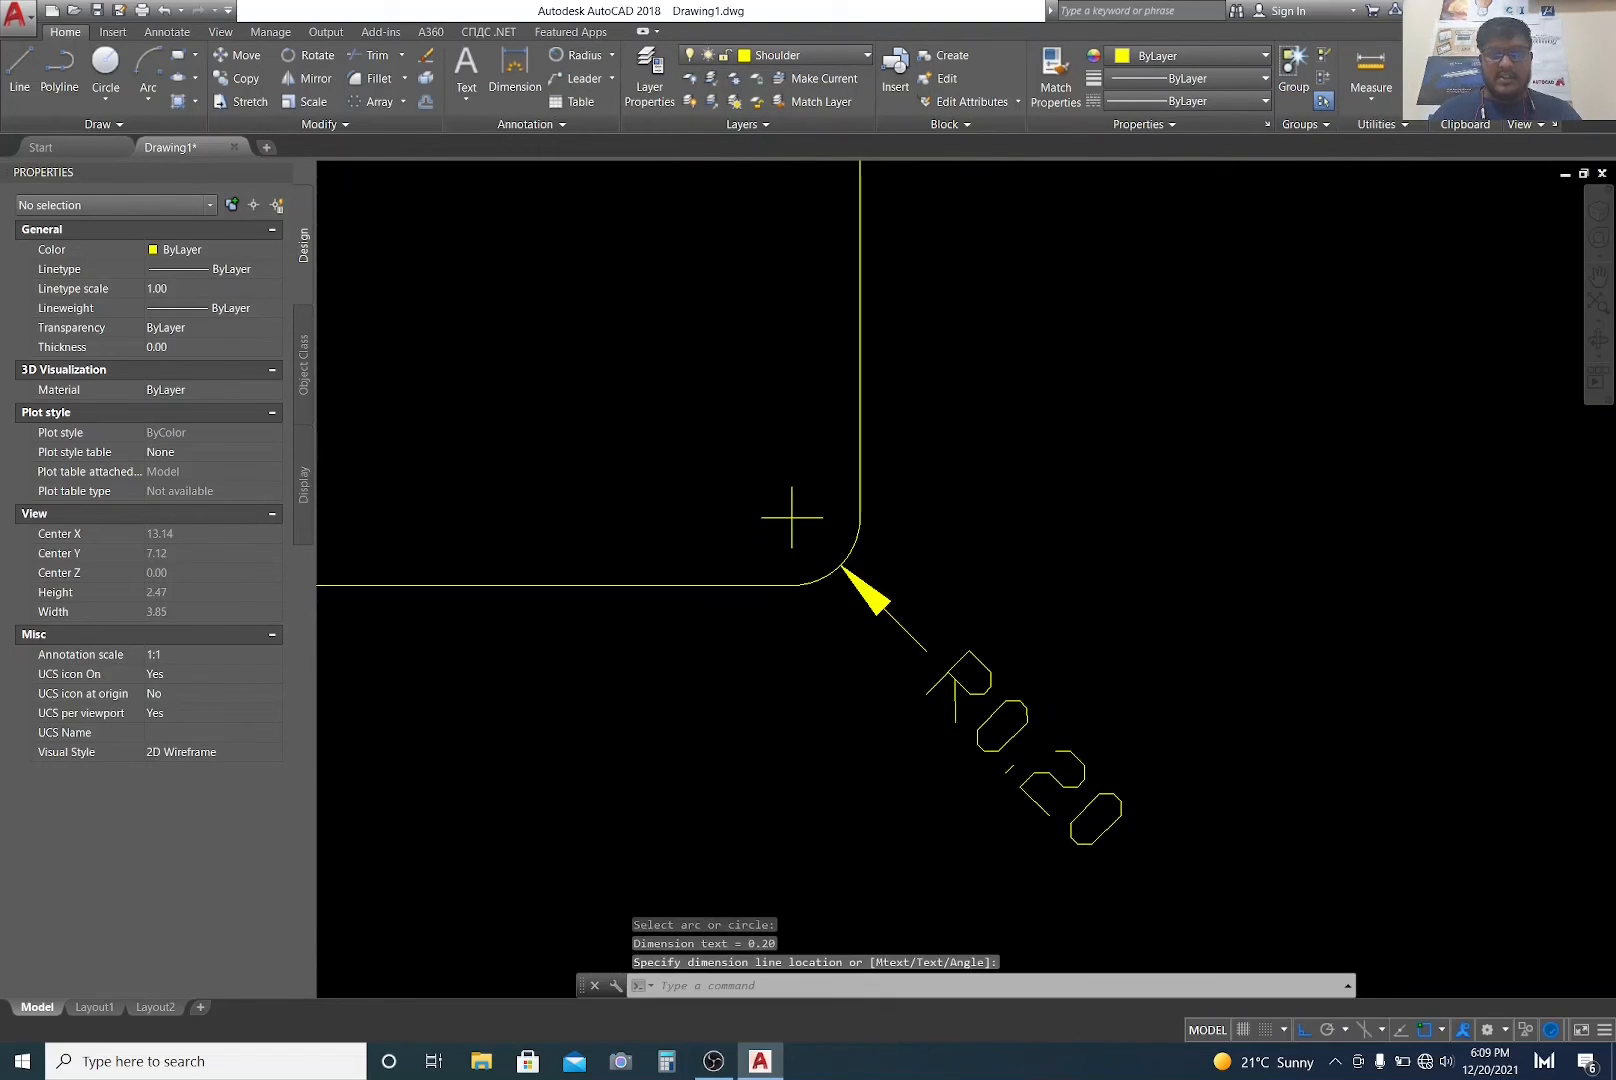
scroll(965, 635, "down", 6)
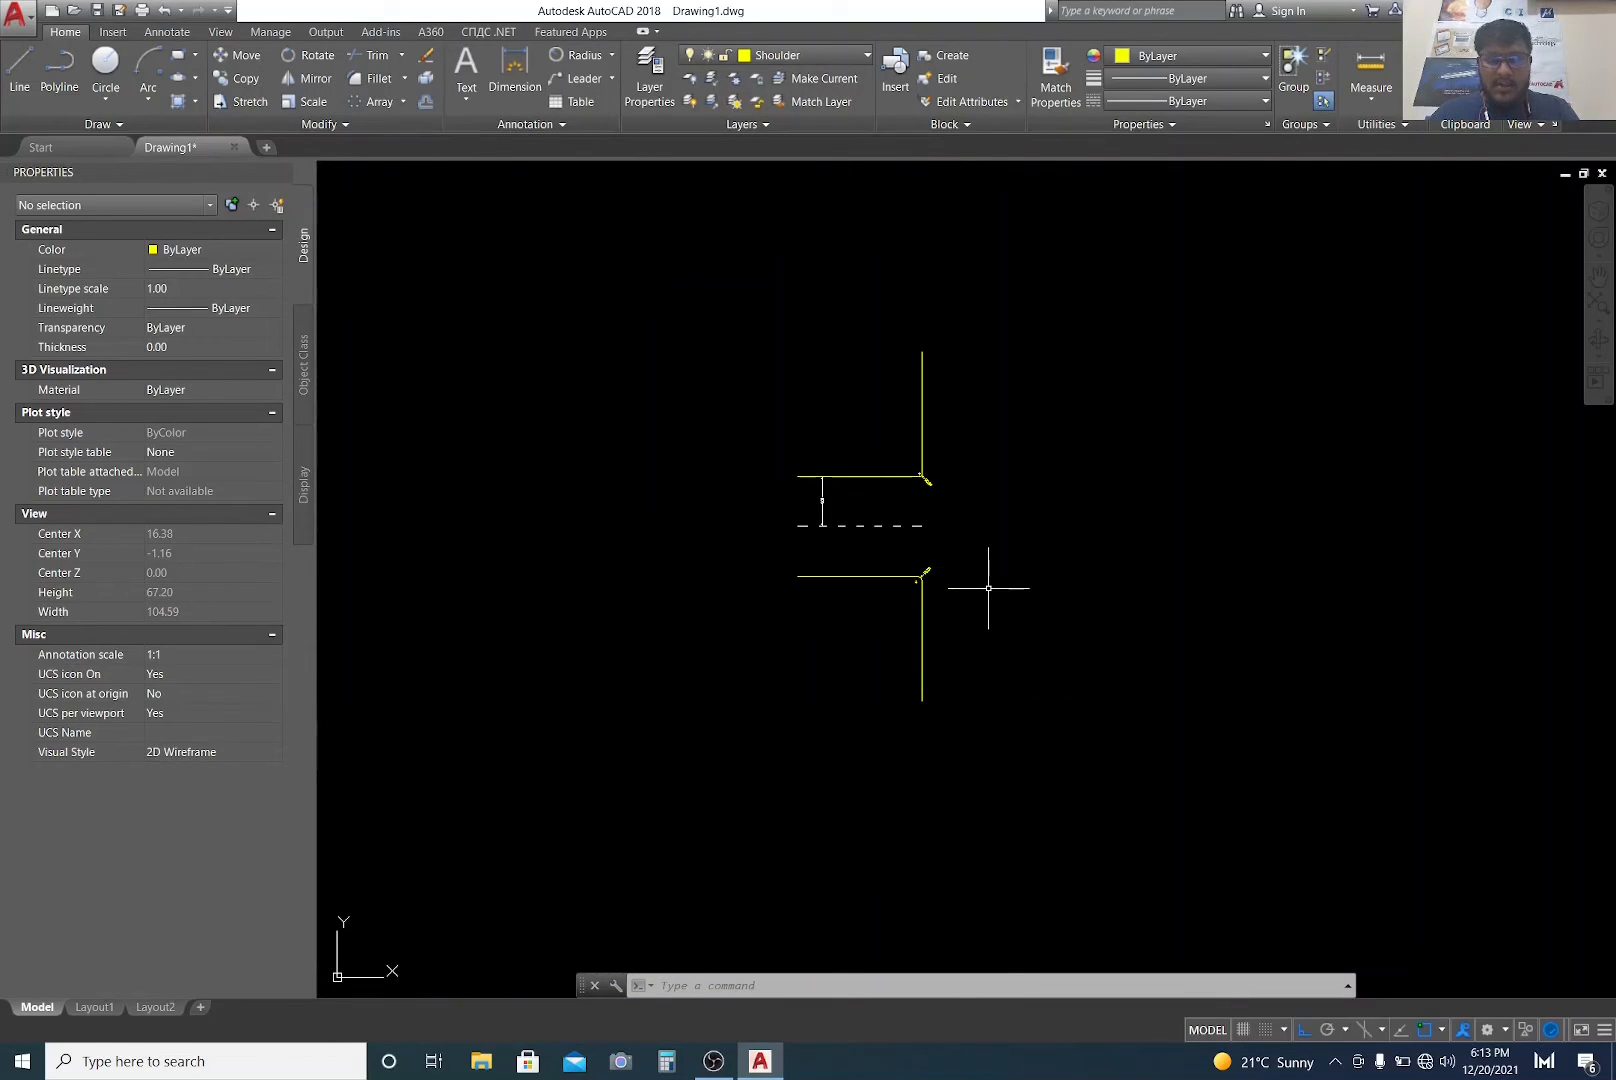
scroll(930, 549, "up", 3)
key("Escape")
key("Escape")
key("Escape")
scroll(936, 571, "up", 3)
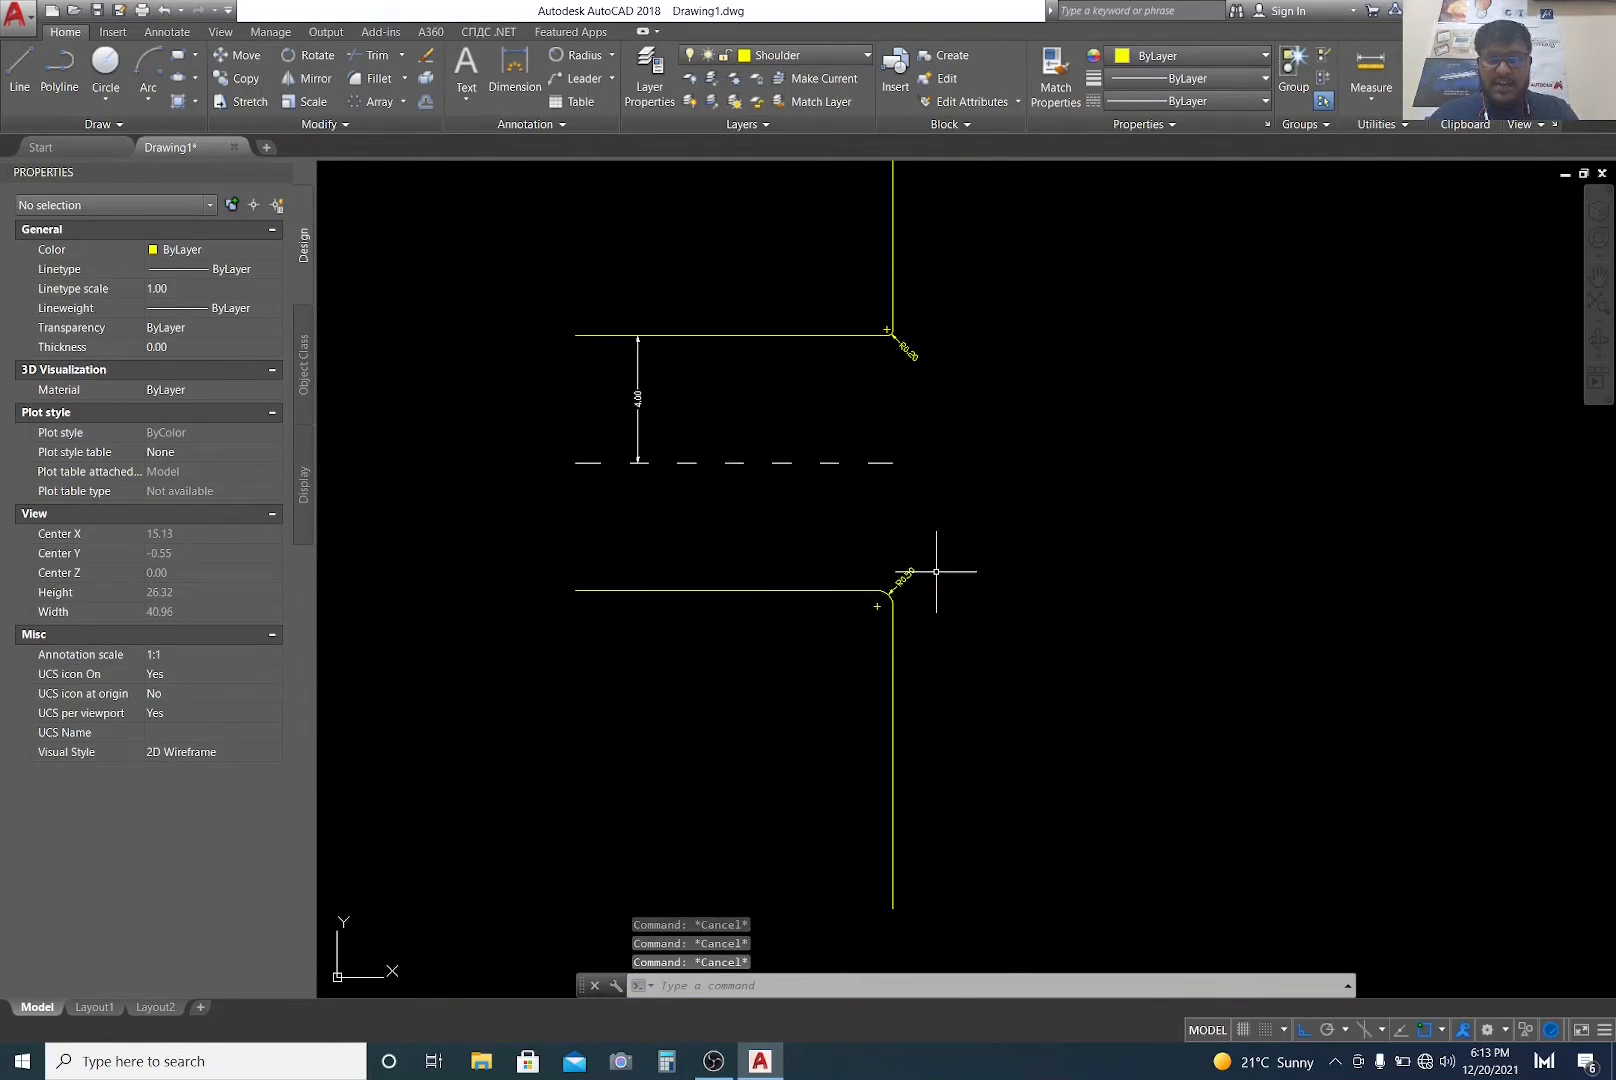
scroll(936, 571, "down", 2)
mouse_move(945, 542)
middle_mouse_down()
mouse_move(838, 615)
mouse_move(790, 577)
mouse_move(862, 589)
middle_mouse_up()
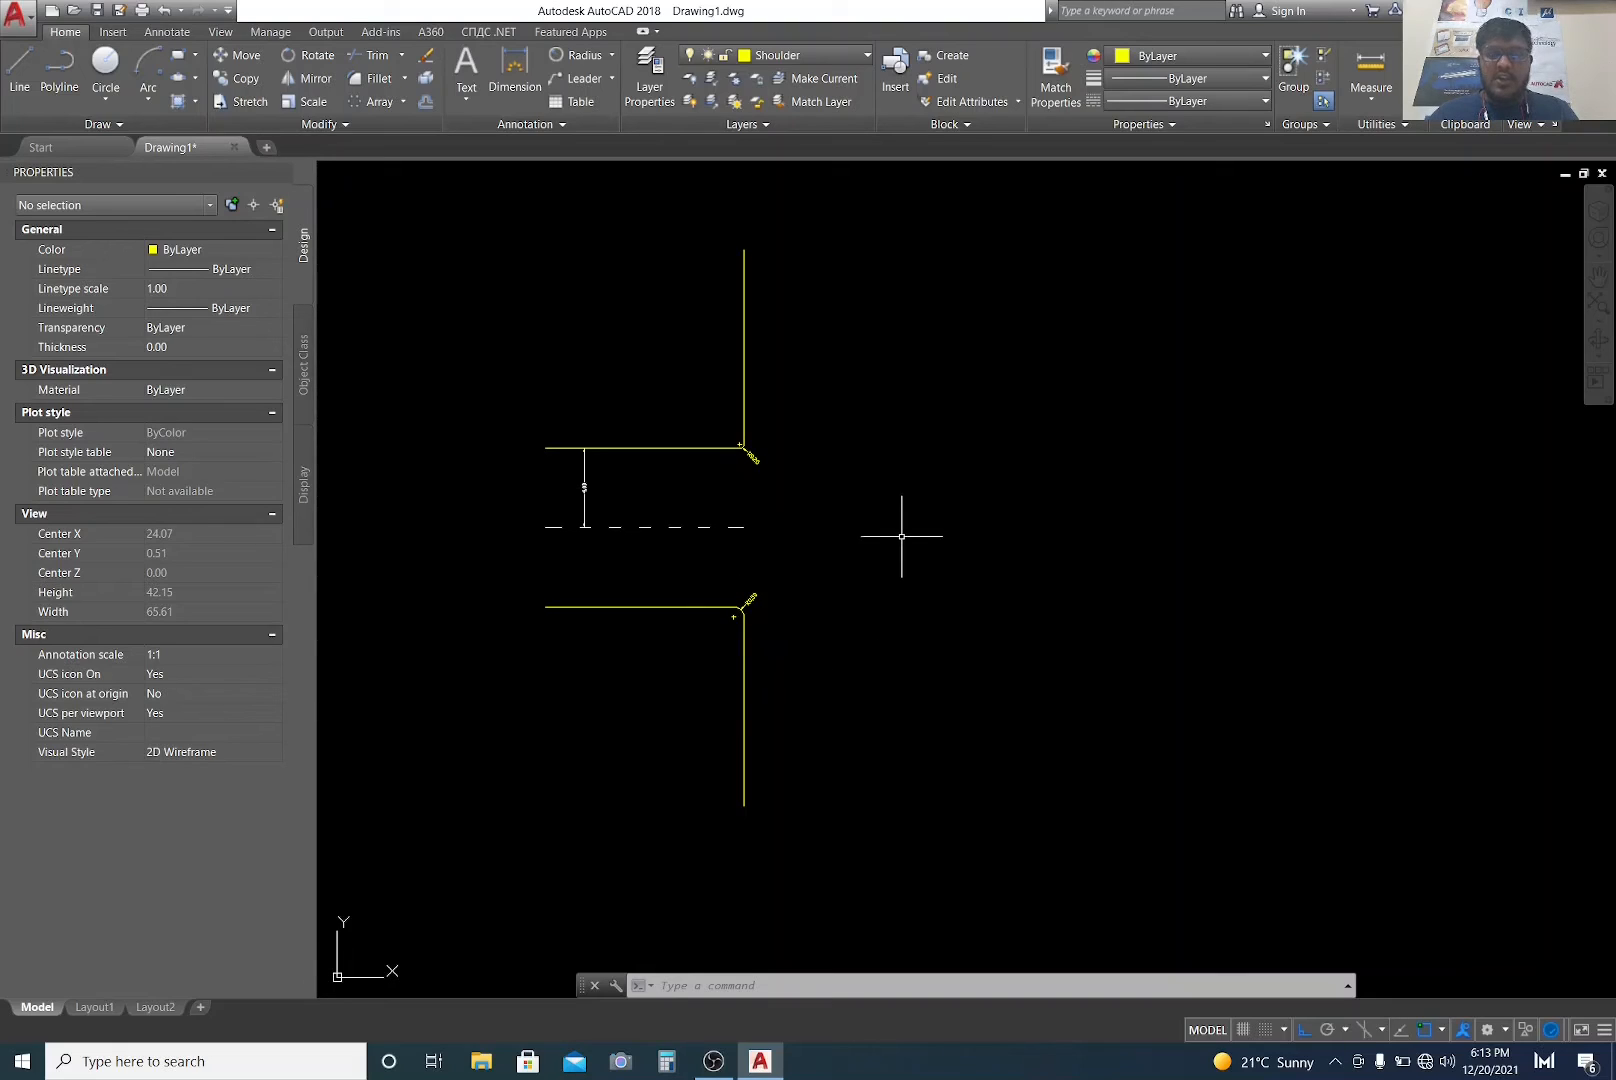
left_click(807, 706)
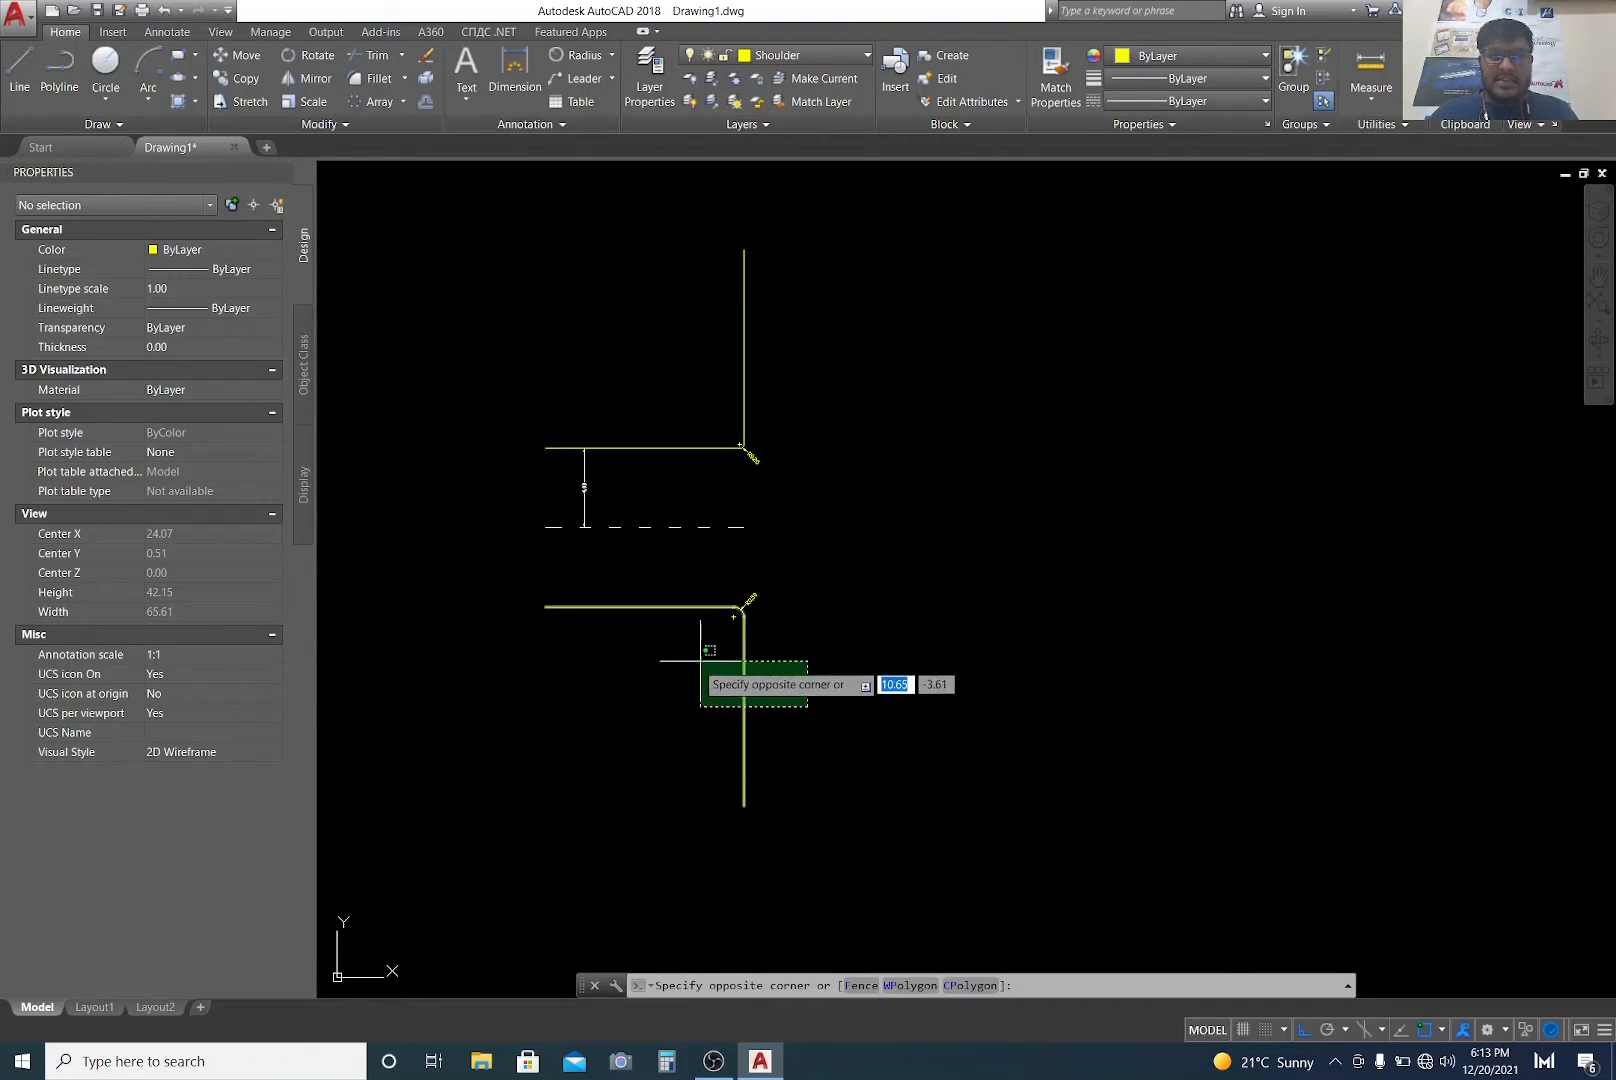
left_click(700, 640)
left_click(752, 400)
left_click(696, 372)
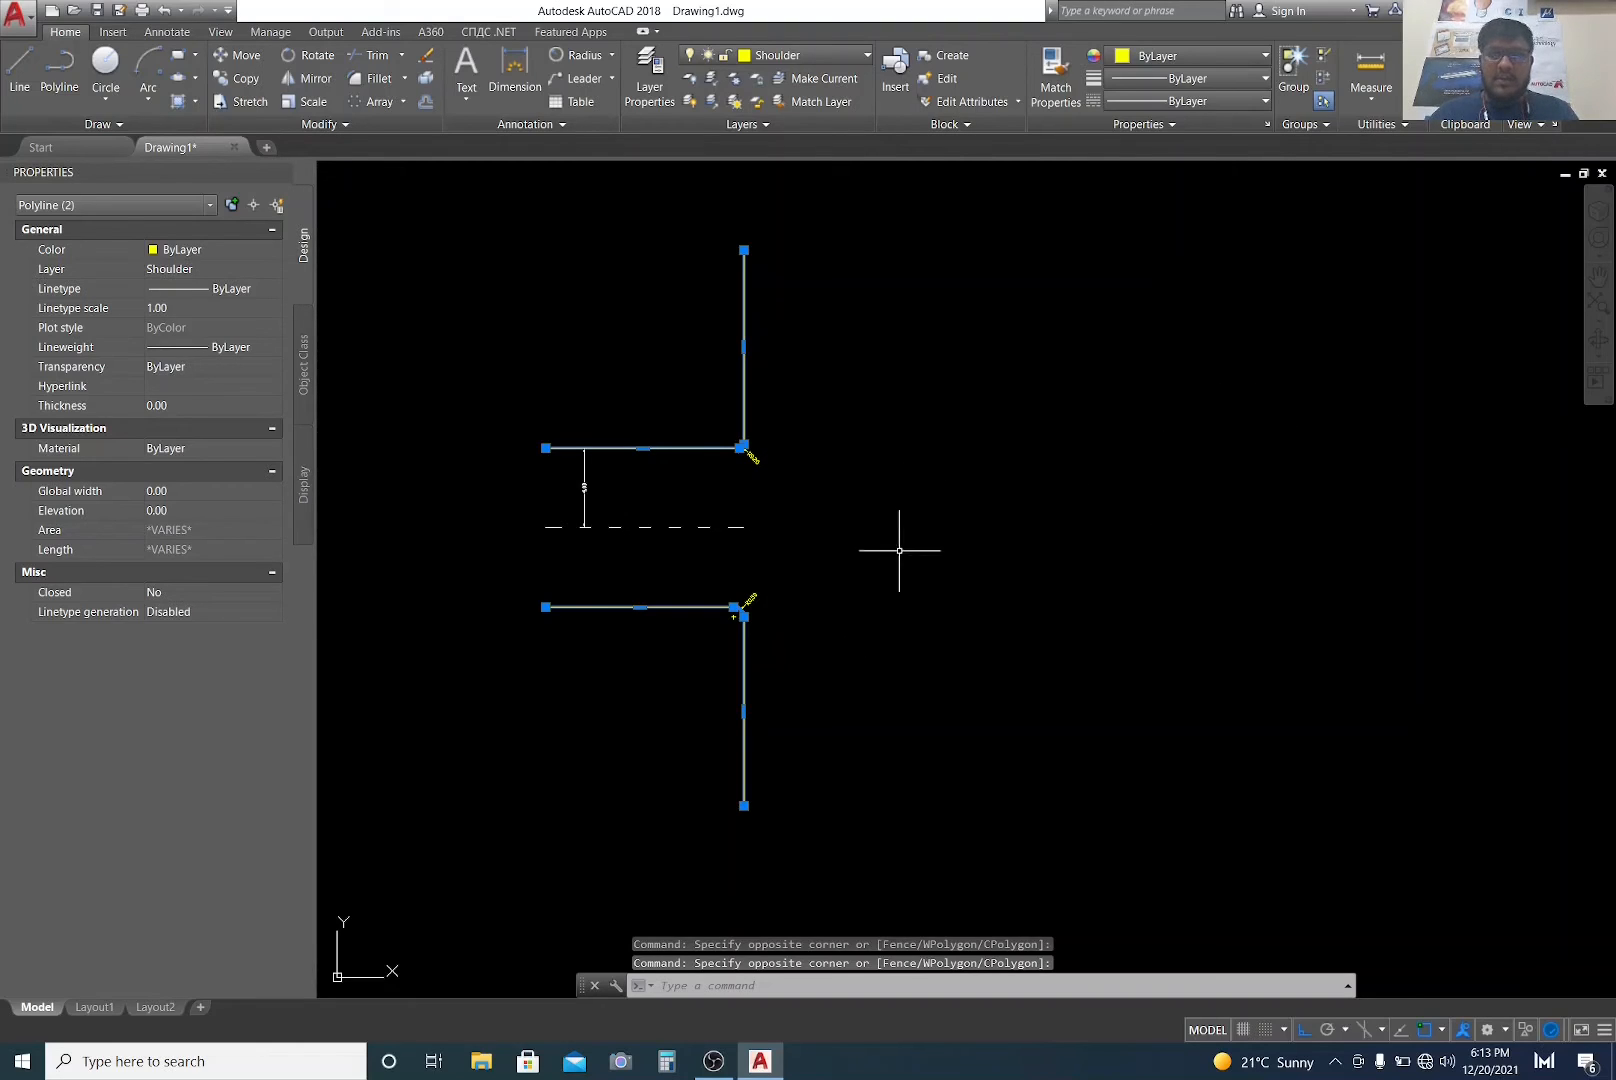
key("Escape")
key("Escape")
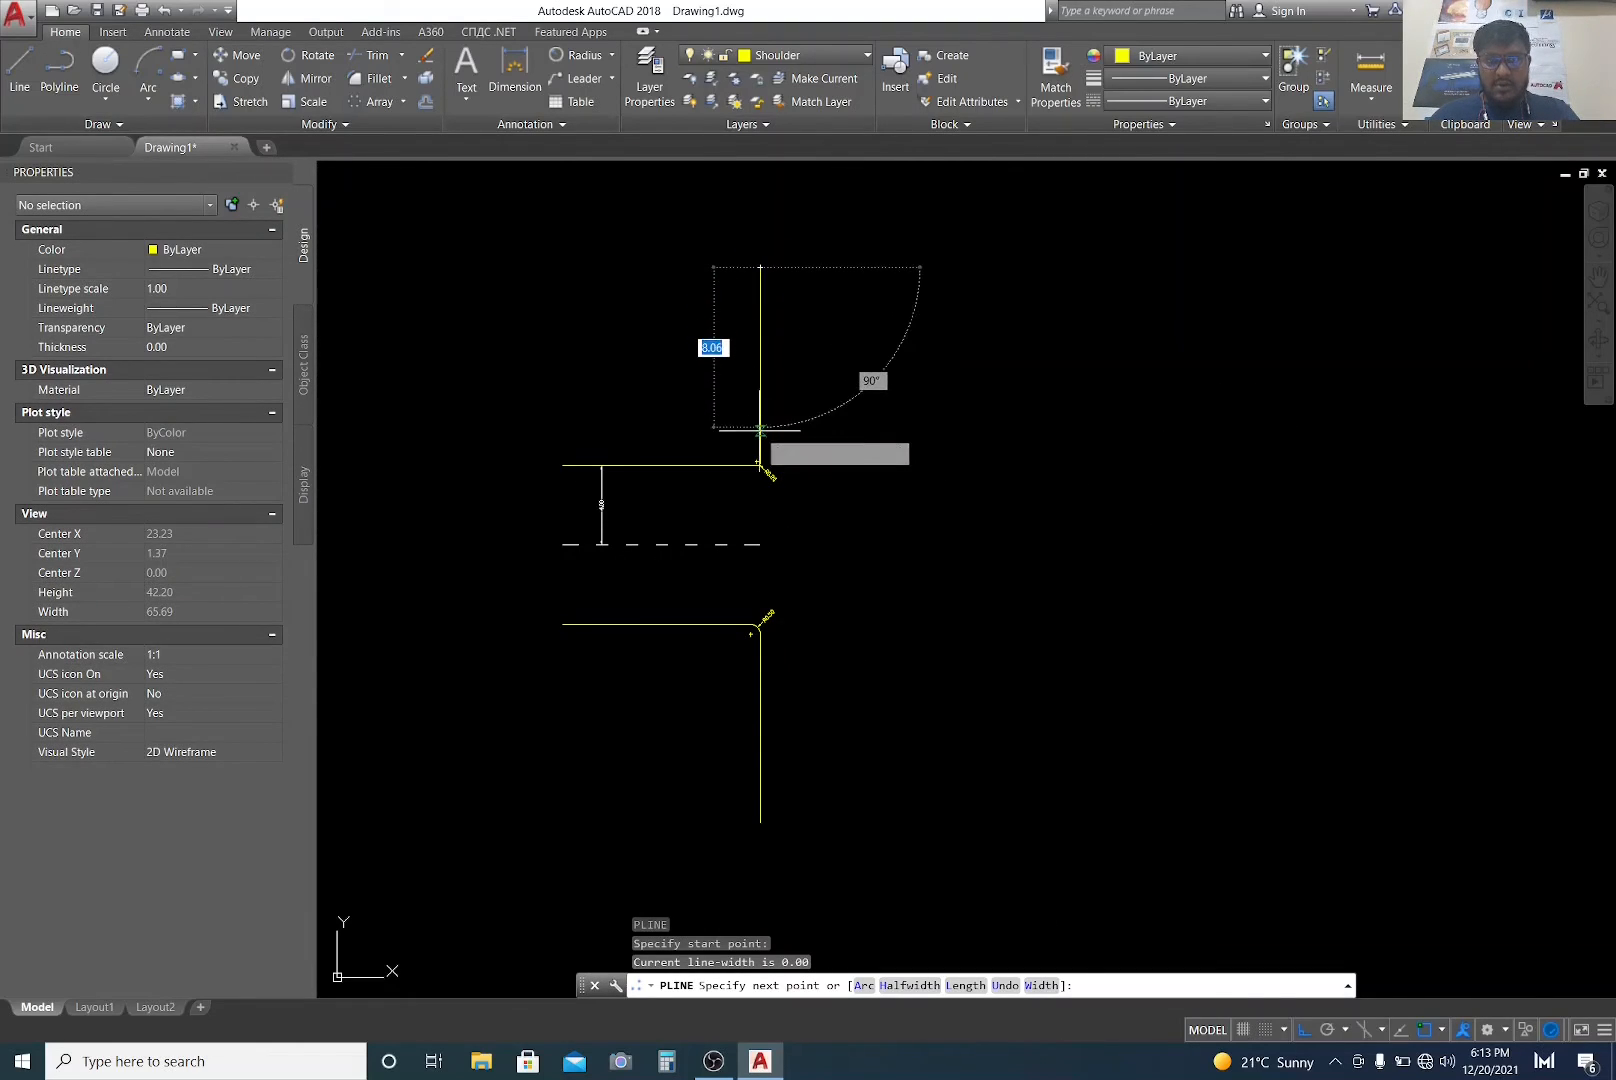
Step: Draw a polyline over the upper vertical shoulder segment, from its top endpoint down to the start of the fillet arc
scroll(760, 441, "up", 5)
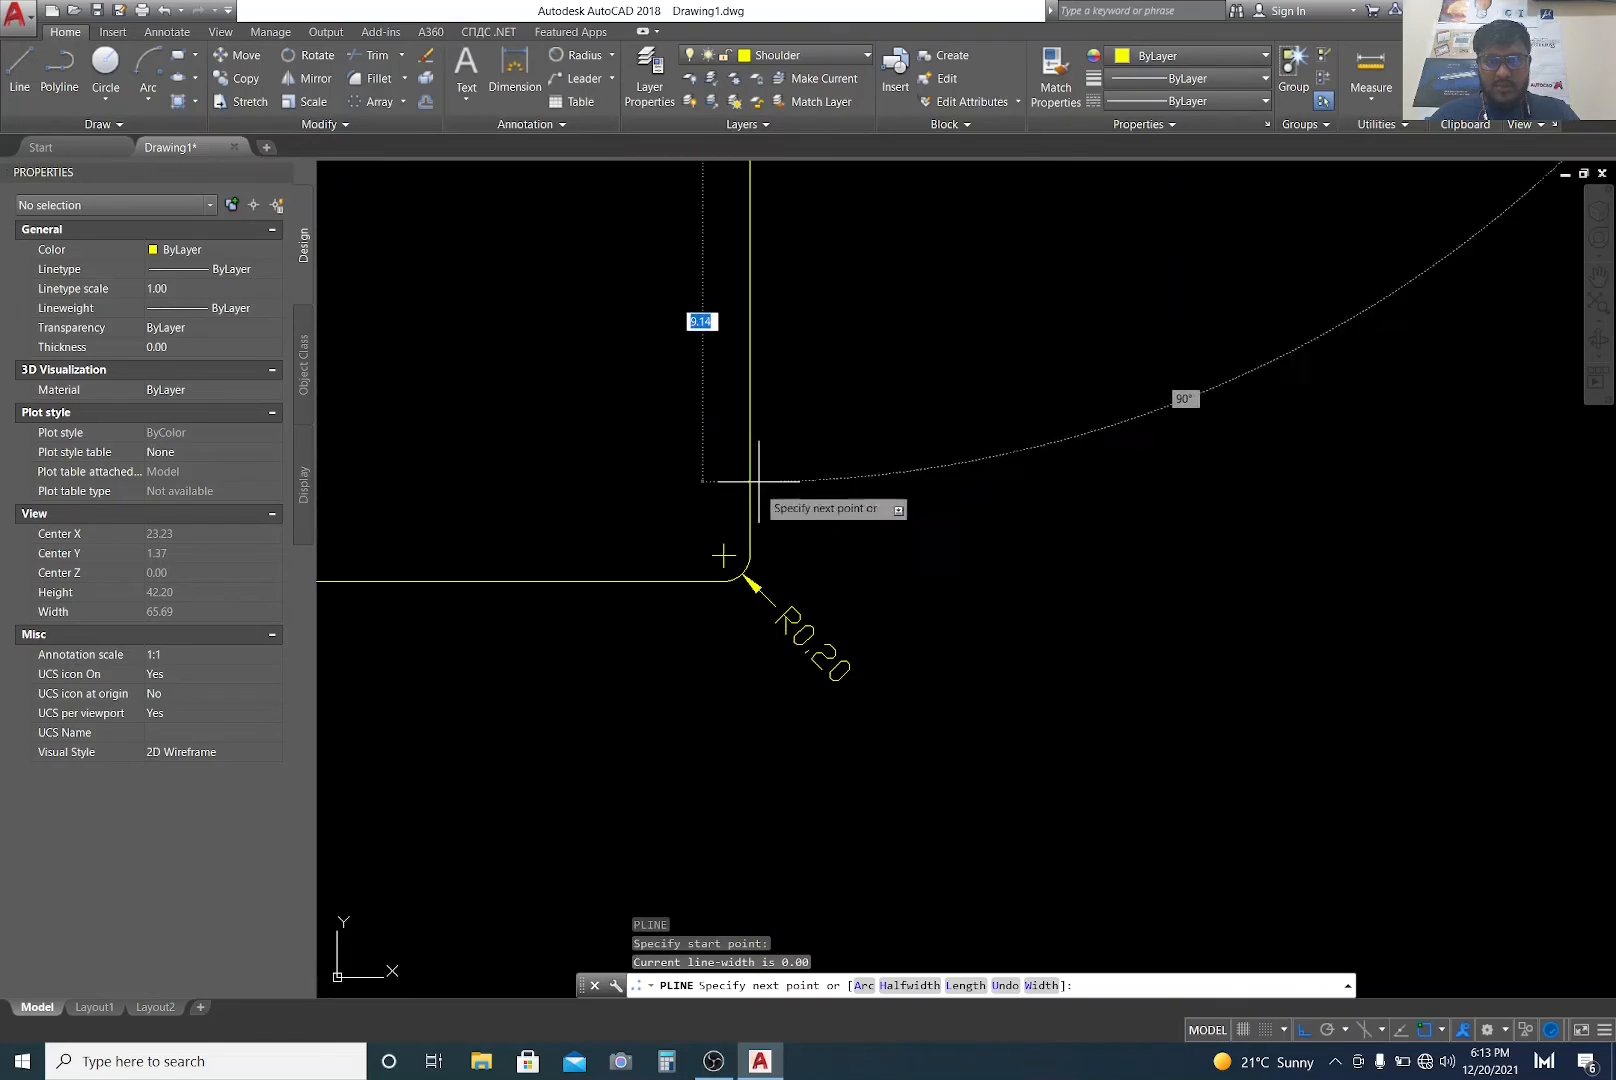
left_click(751, 553)
key("Escape")
scroll(764, 502, "down", 5)
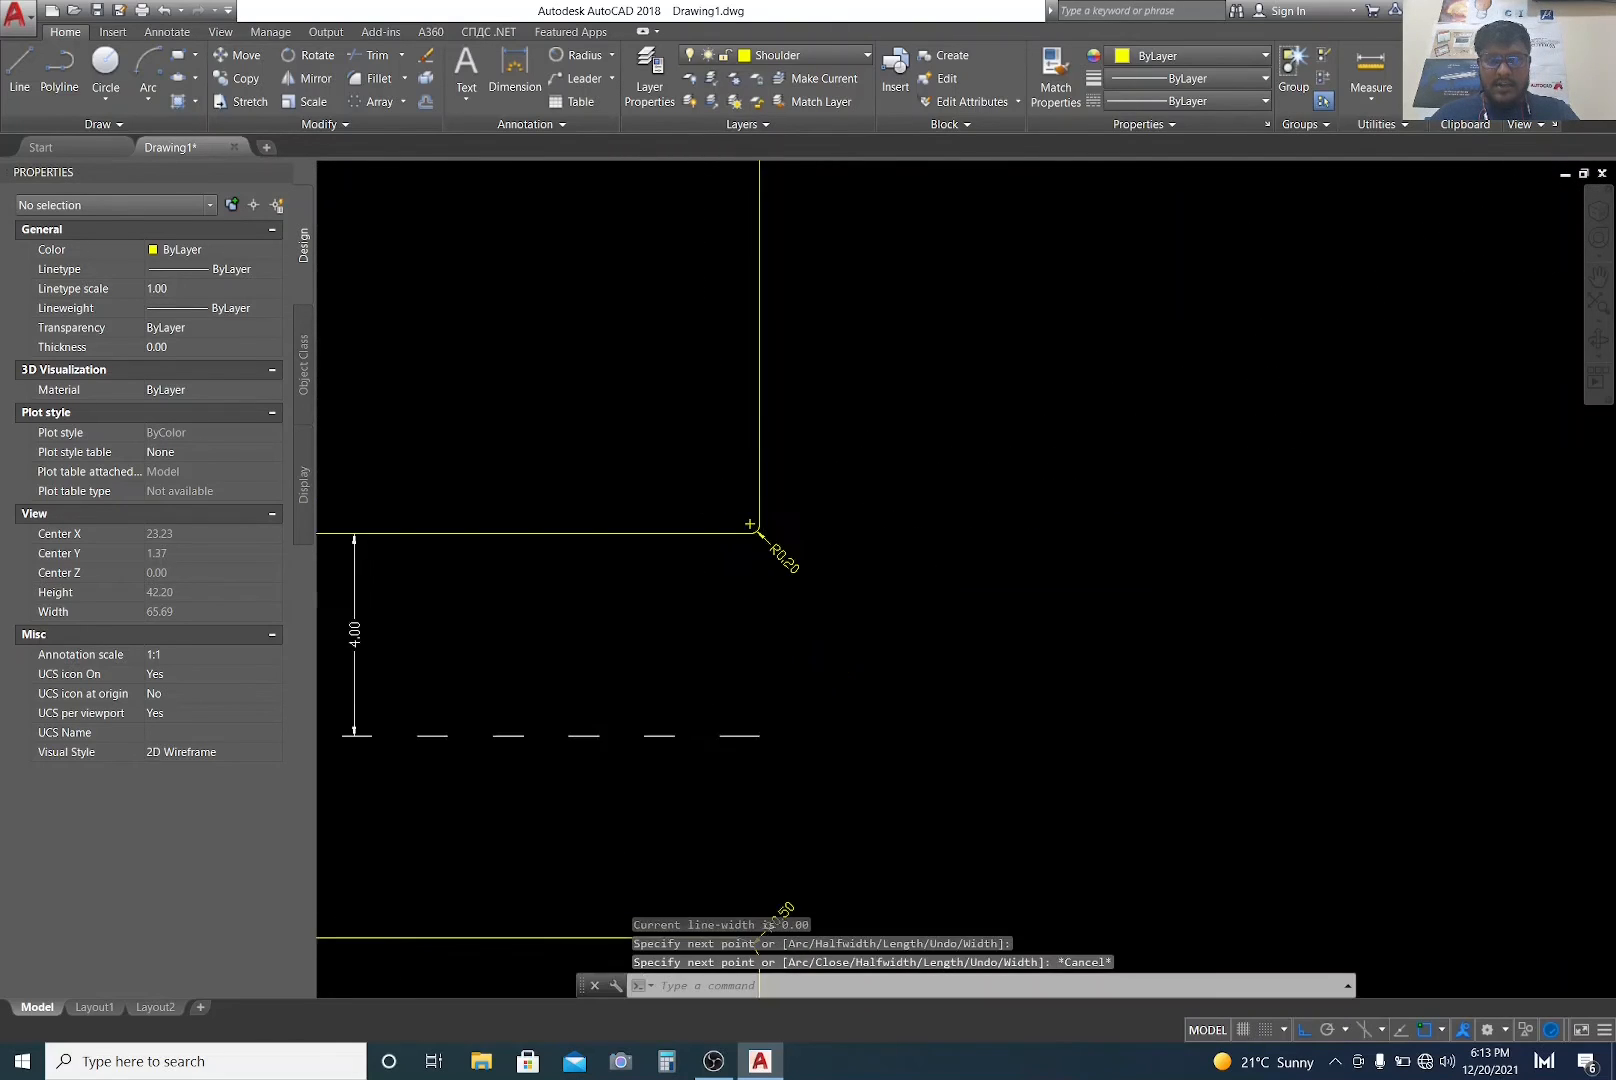
Step: Offset the traced vertical polyline 4 units to the right as the crossing road's centre axis
scroll(764, 510, "down", 3)
type("o")
key("Return")
type("4")
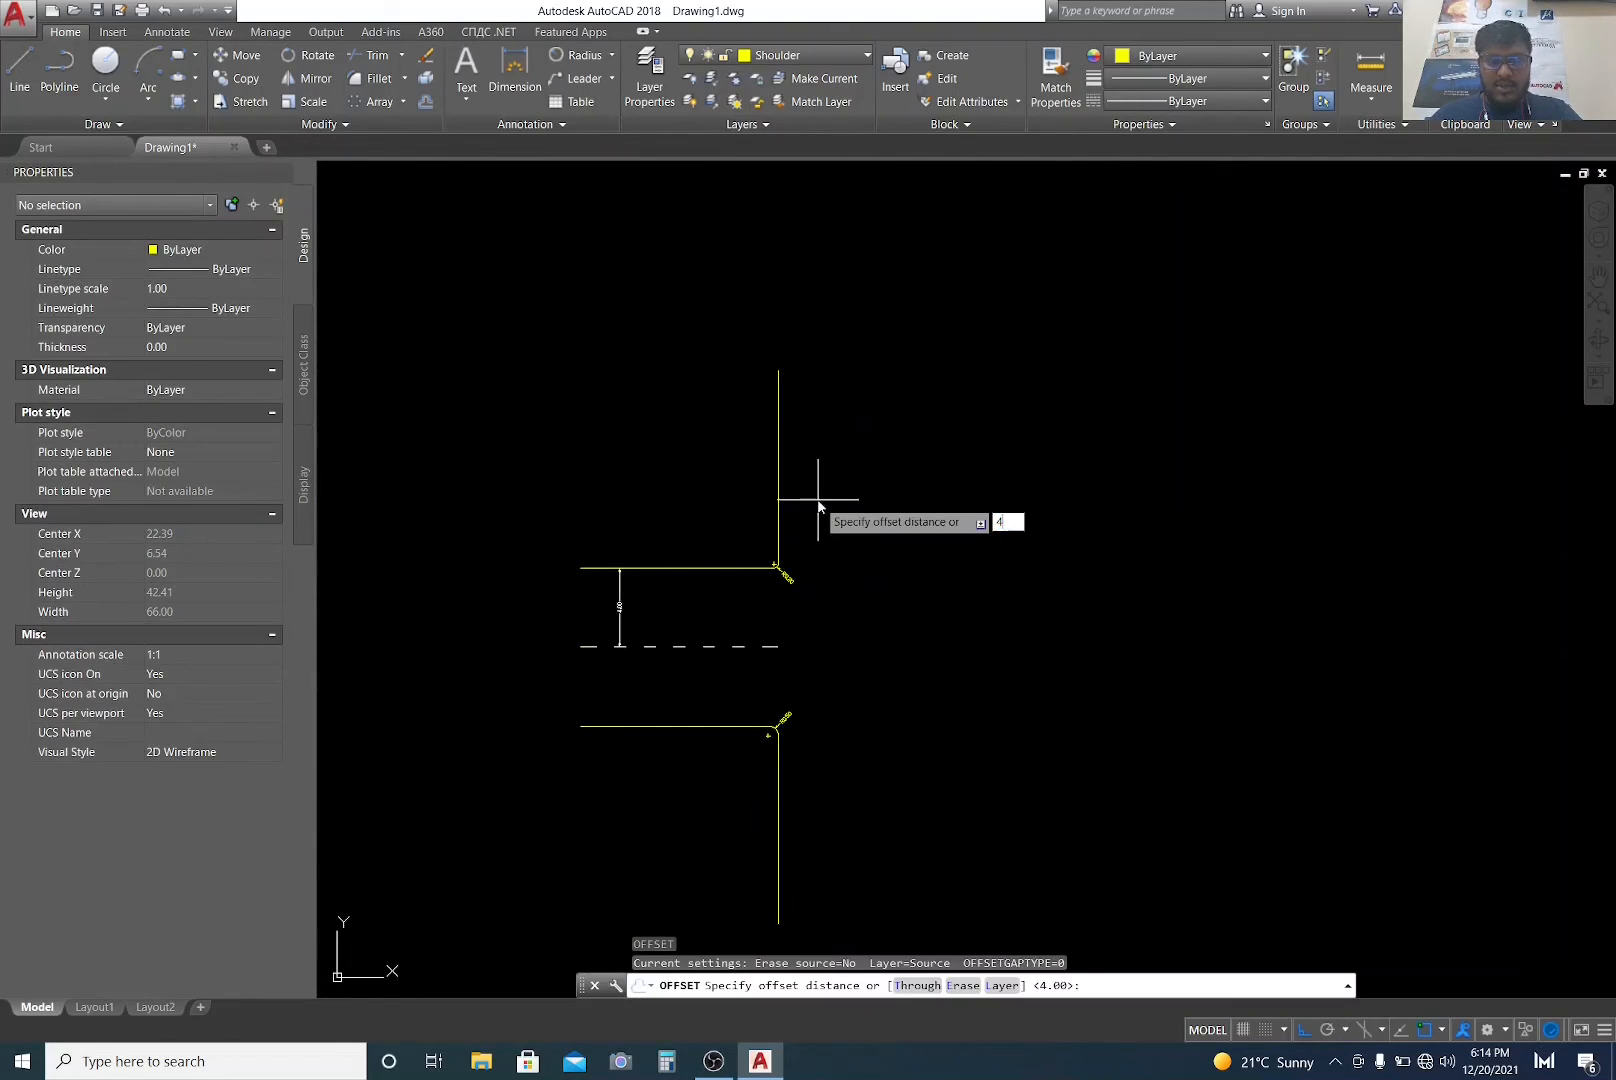
key("Return")
left_click(778, 480)
left_click(842, 485)
key("Escape")
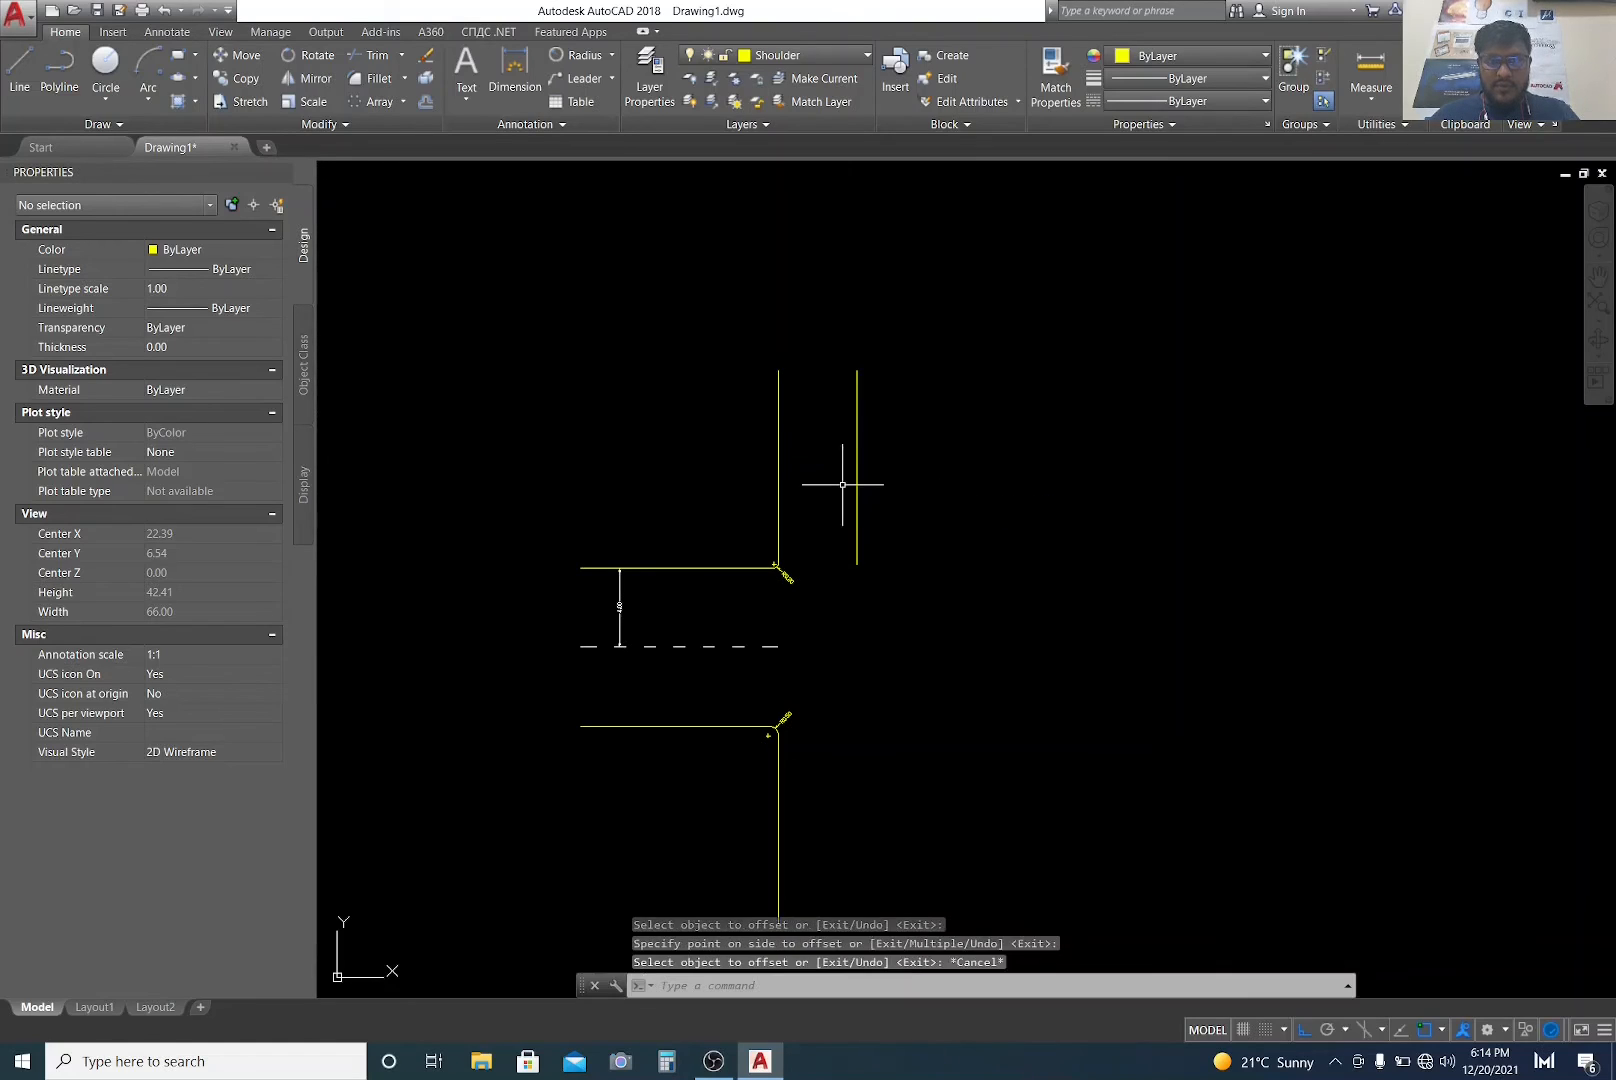
key("Escape")
key("Escape")
key("Escape")
Step: Mirror the left road half with its shoulder lines, centre line and dimensions about the offset vertical line, keeping the source objects
scroll(816, 491, "up", 2)
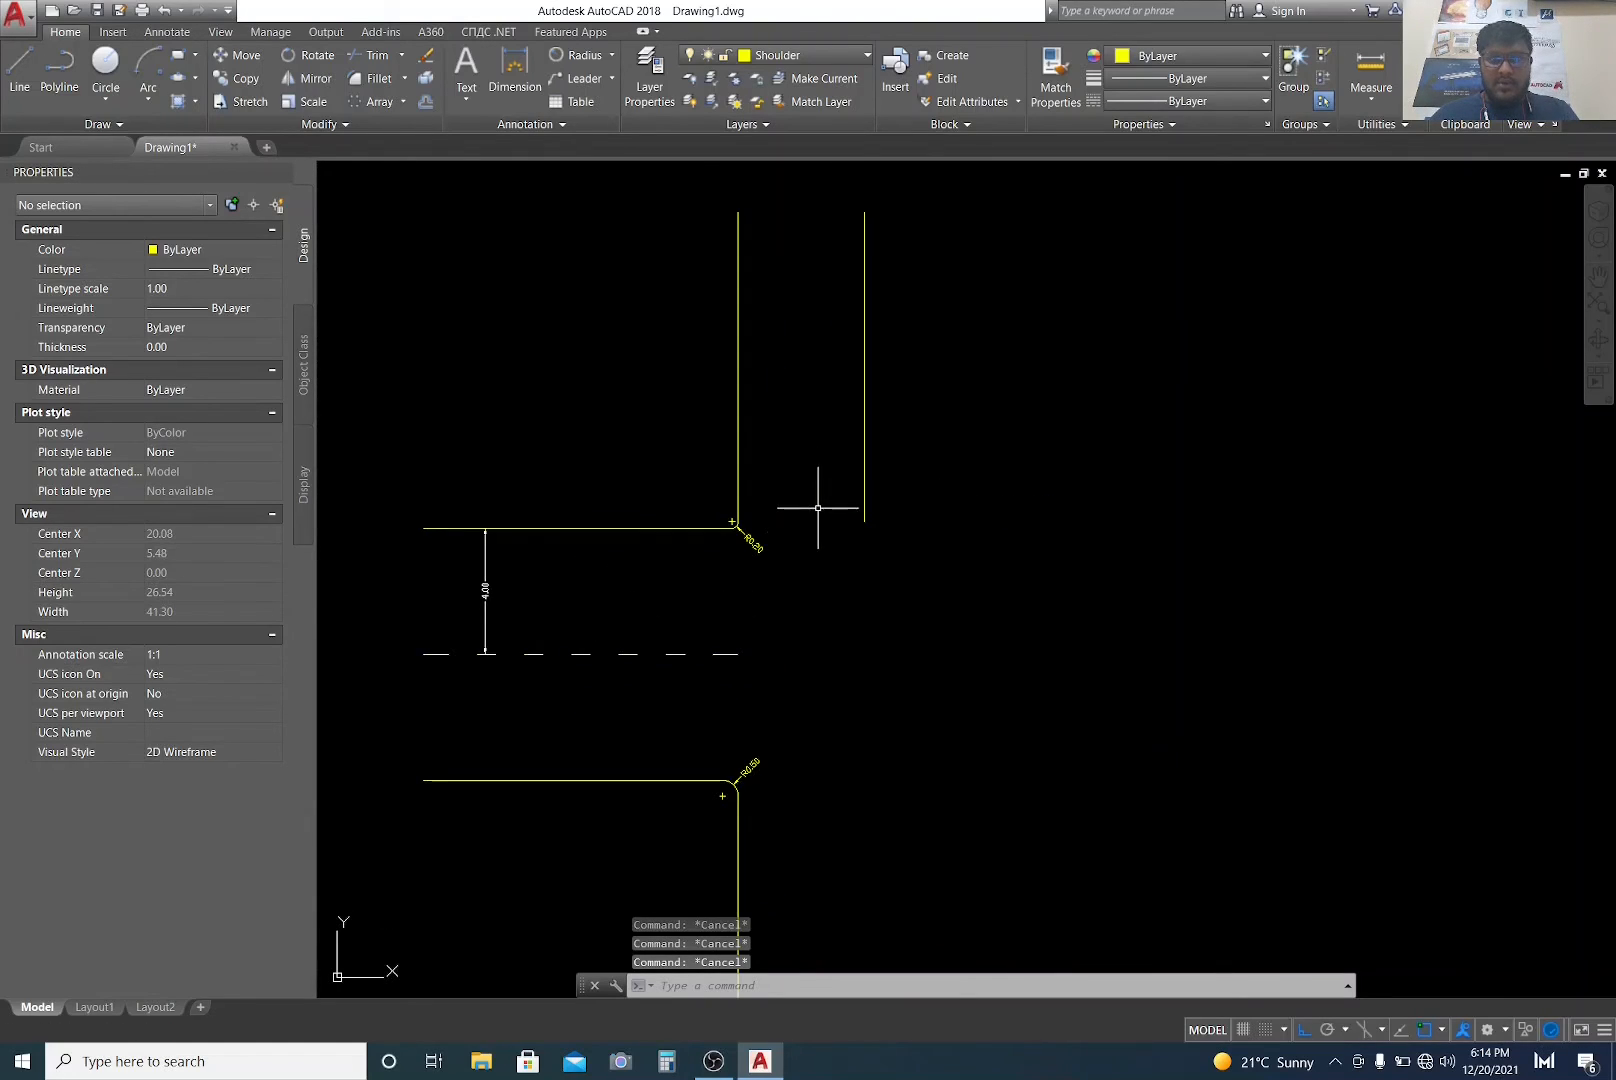
scroll(805, 515, "down", 2)
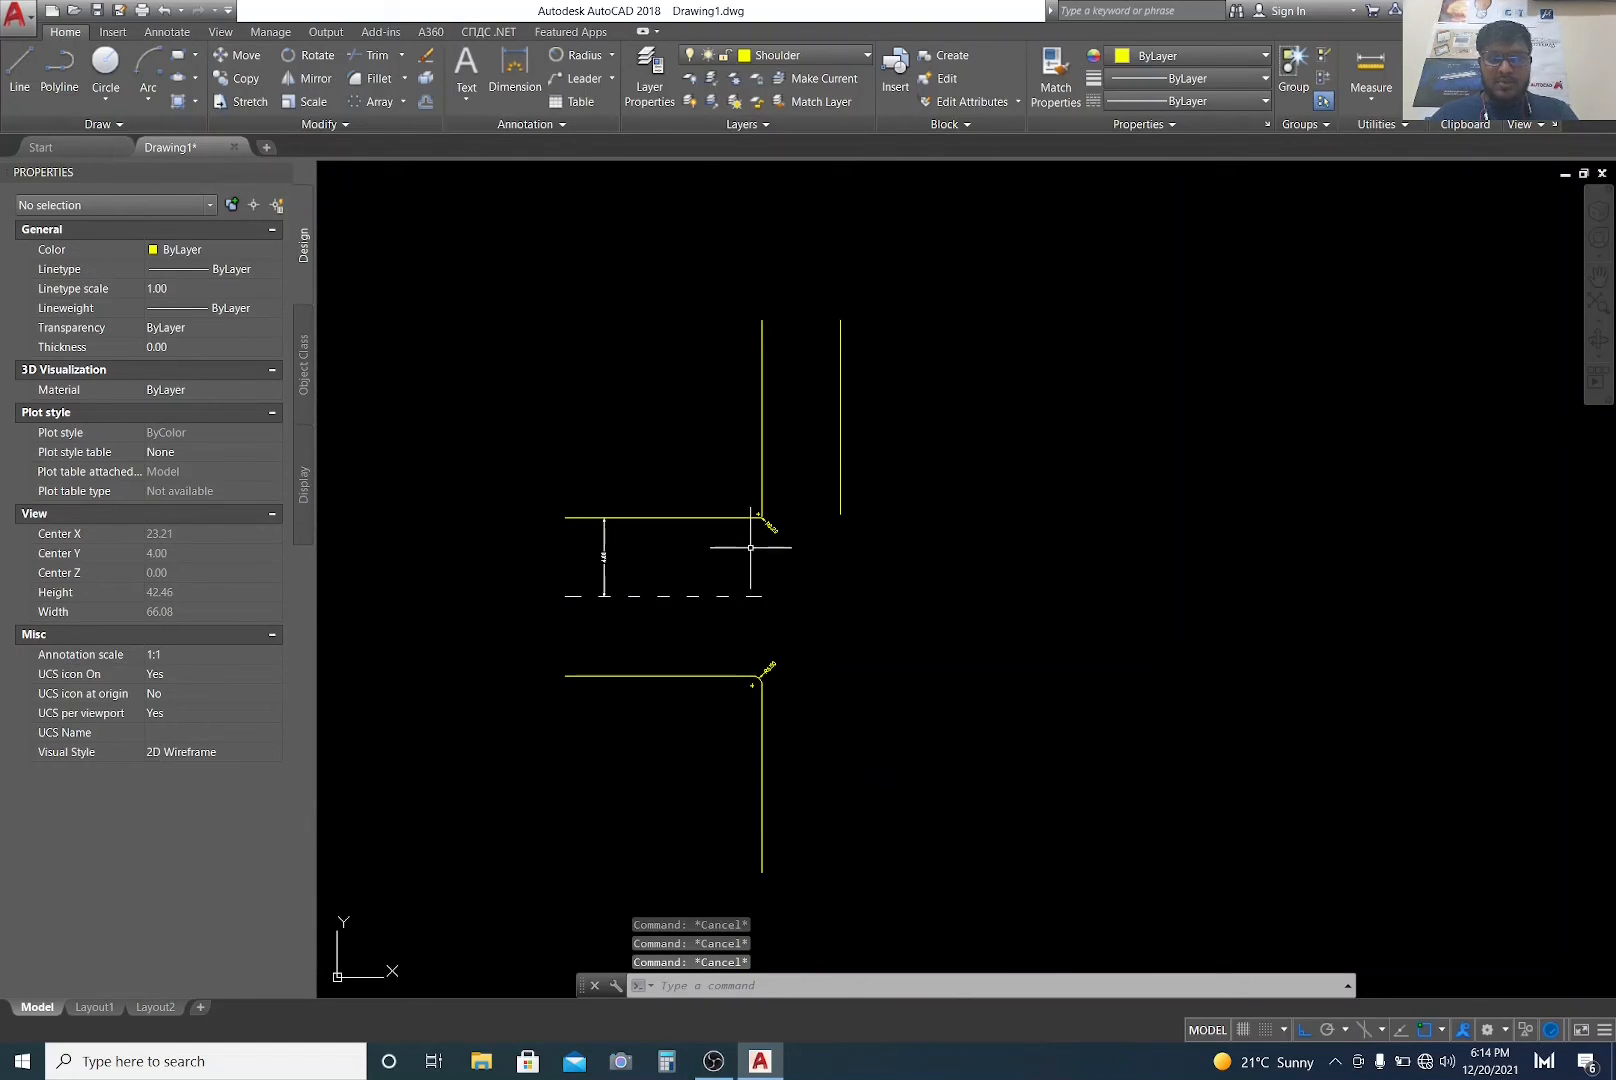
middle_click_drag(821, 667, 830, 646)
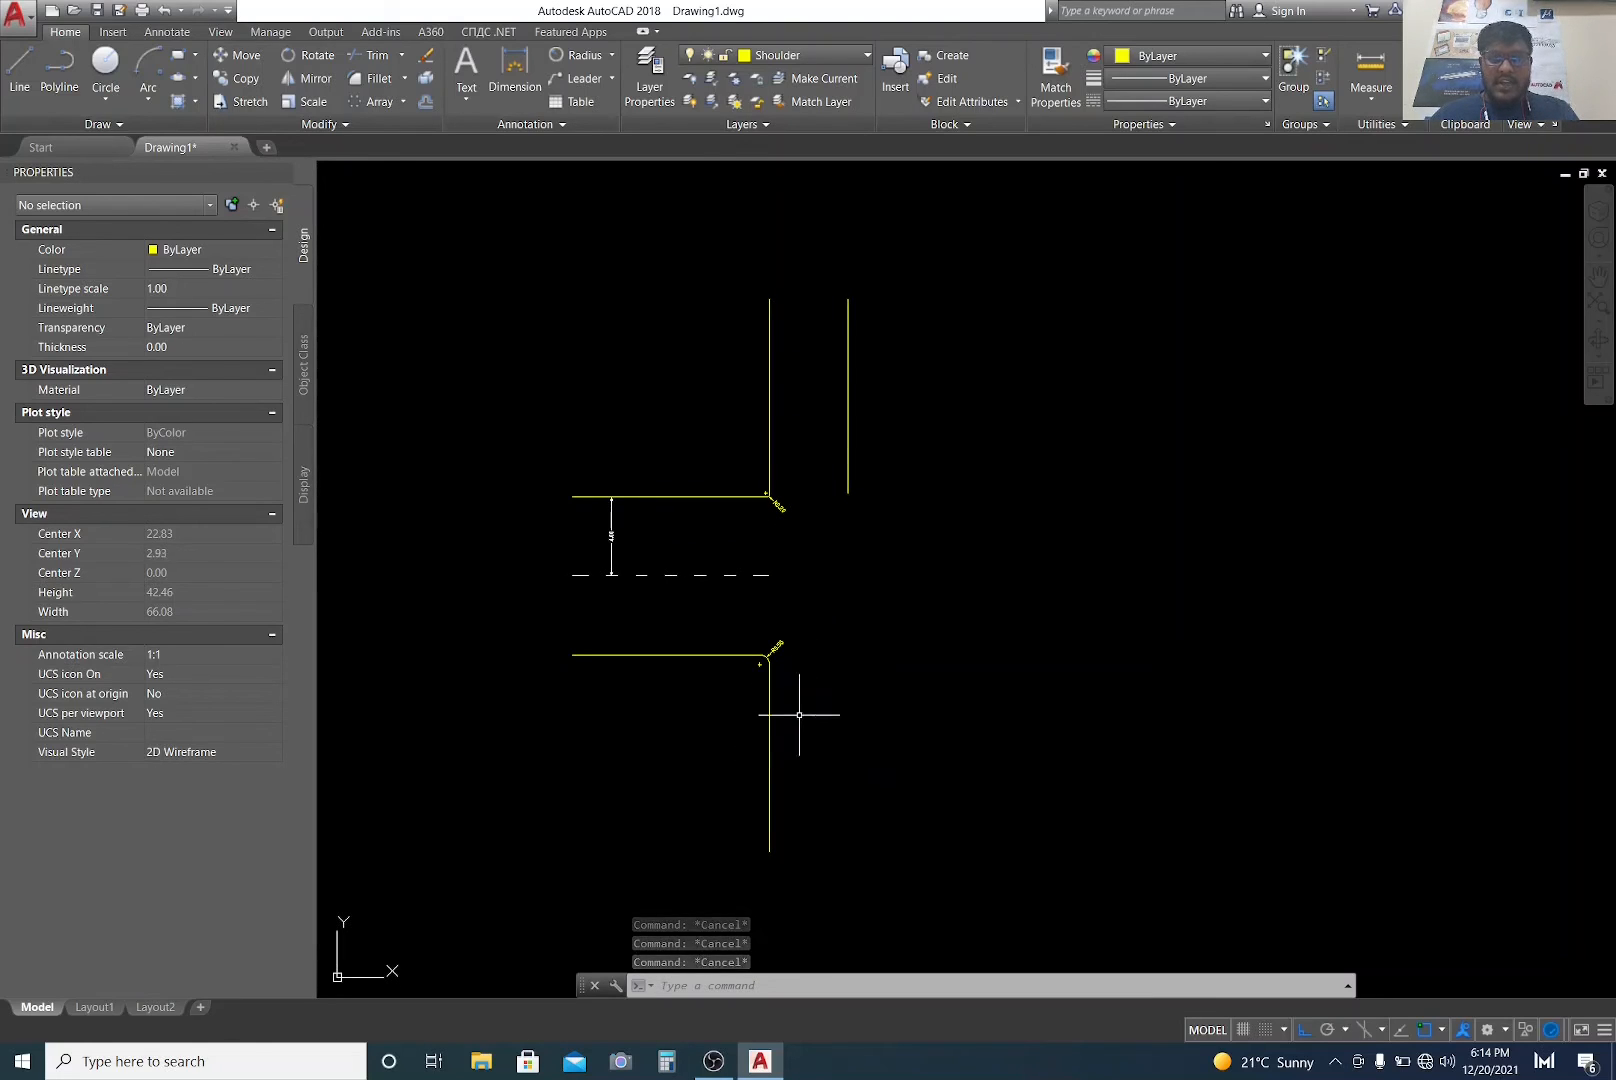
left_click(832, 858)
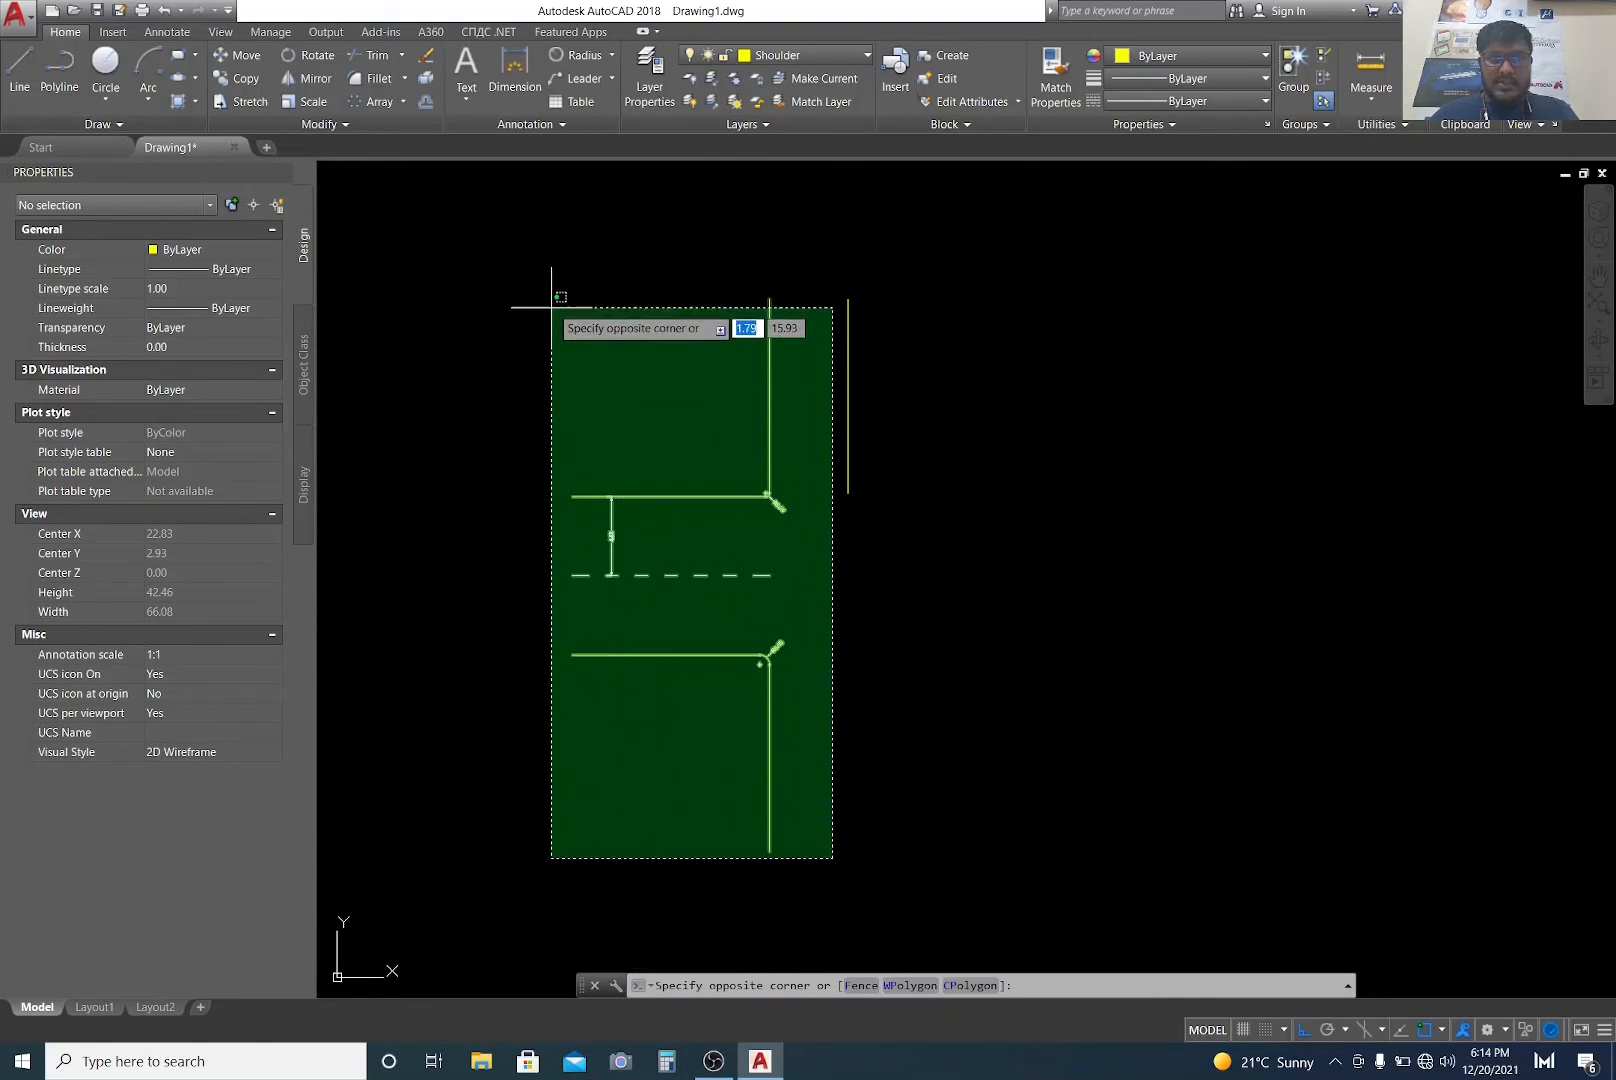
left_click(549, 262)
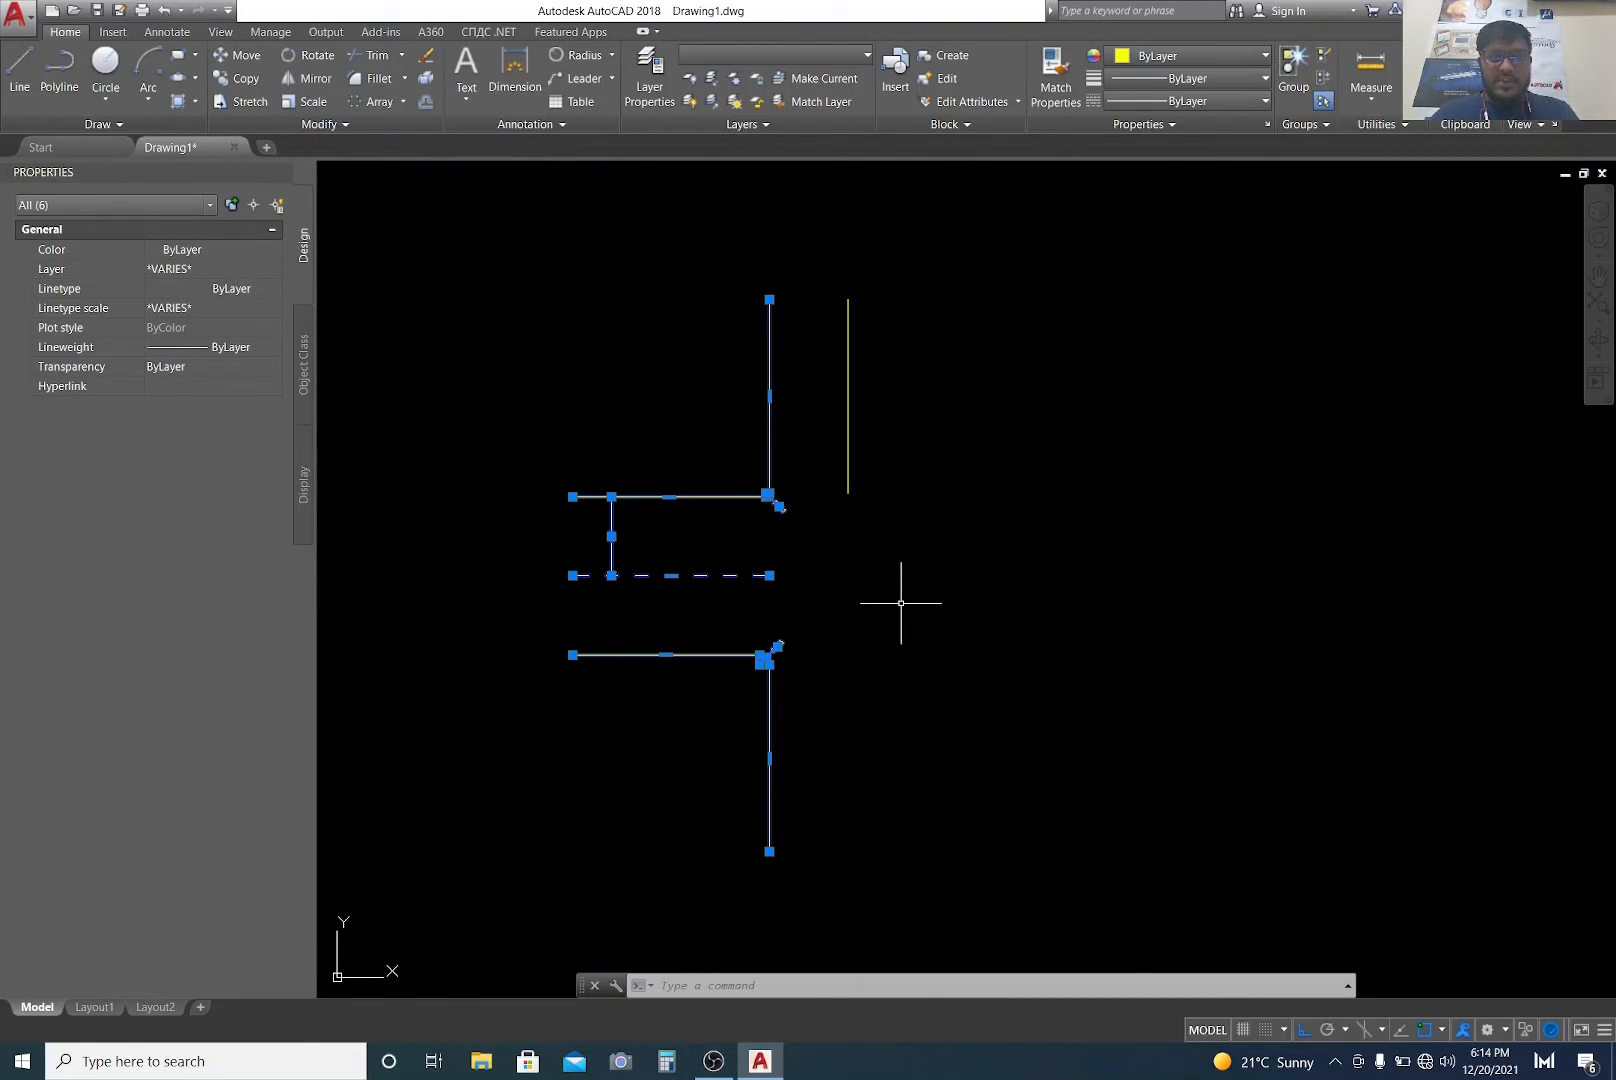
type("MI")
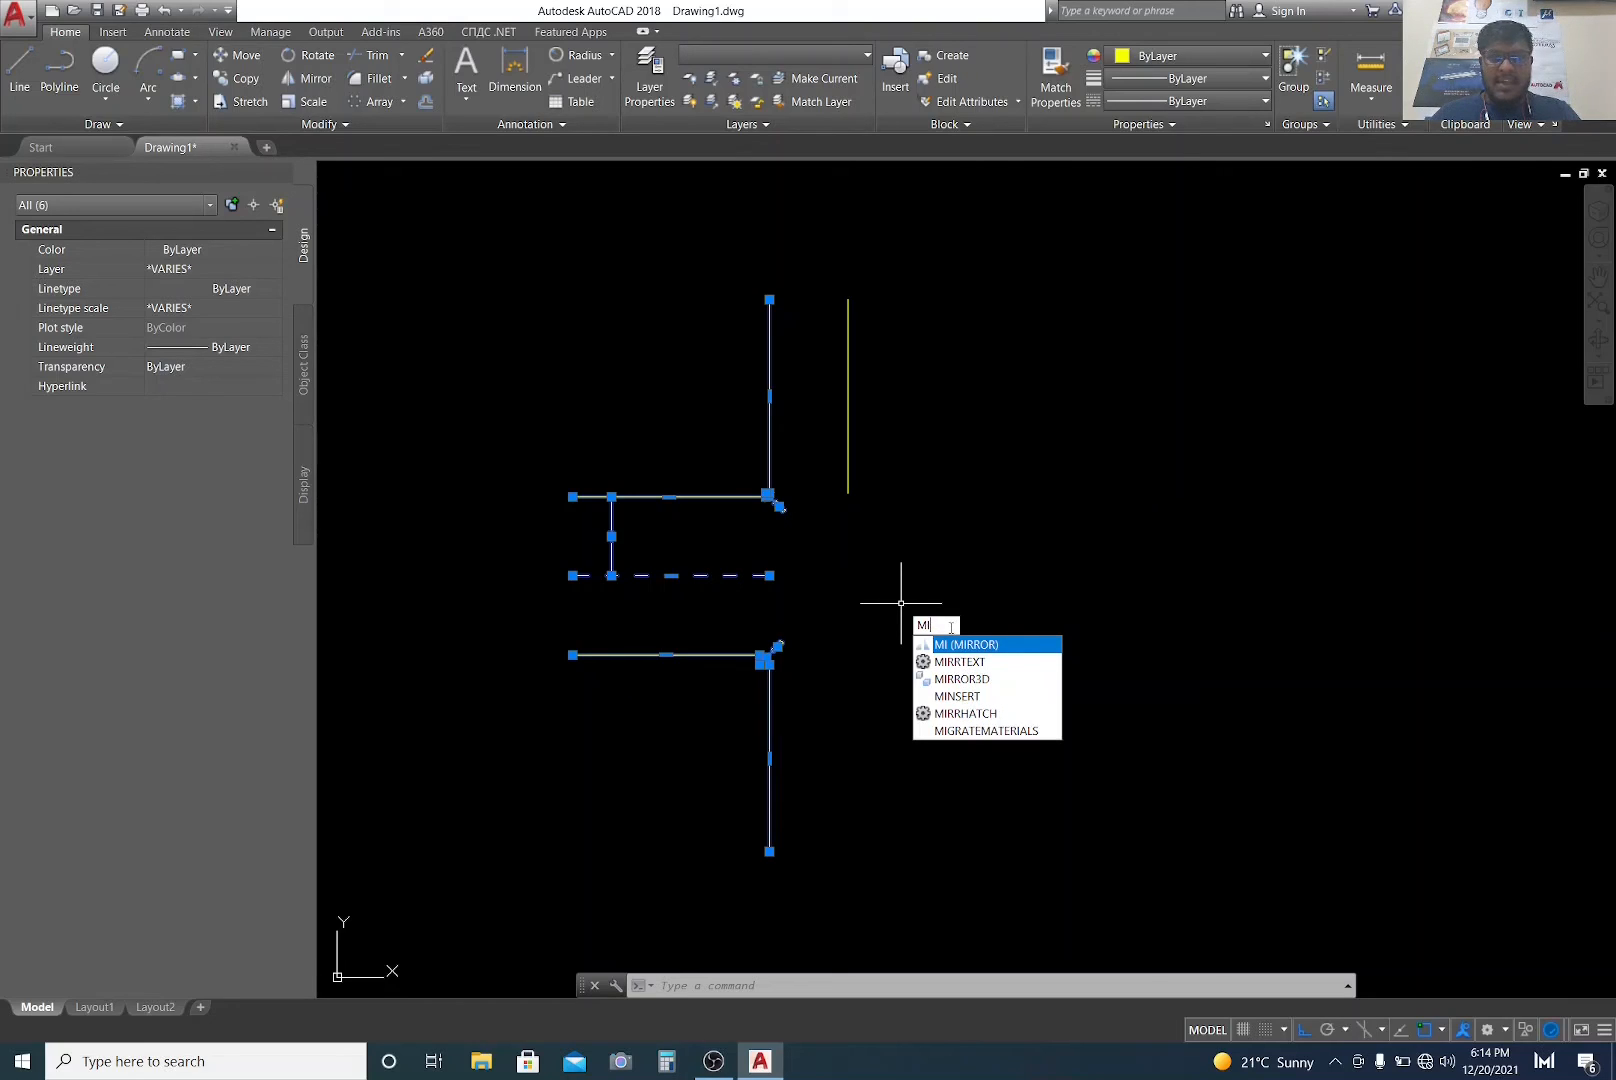
key("Return")
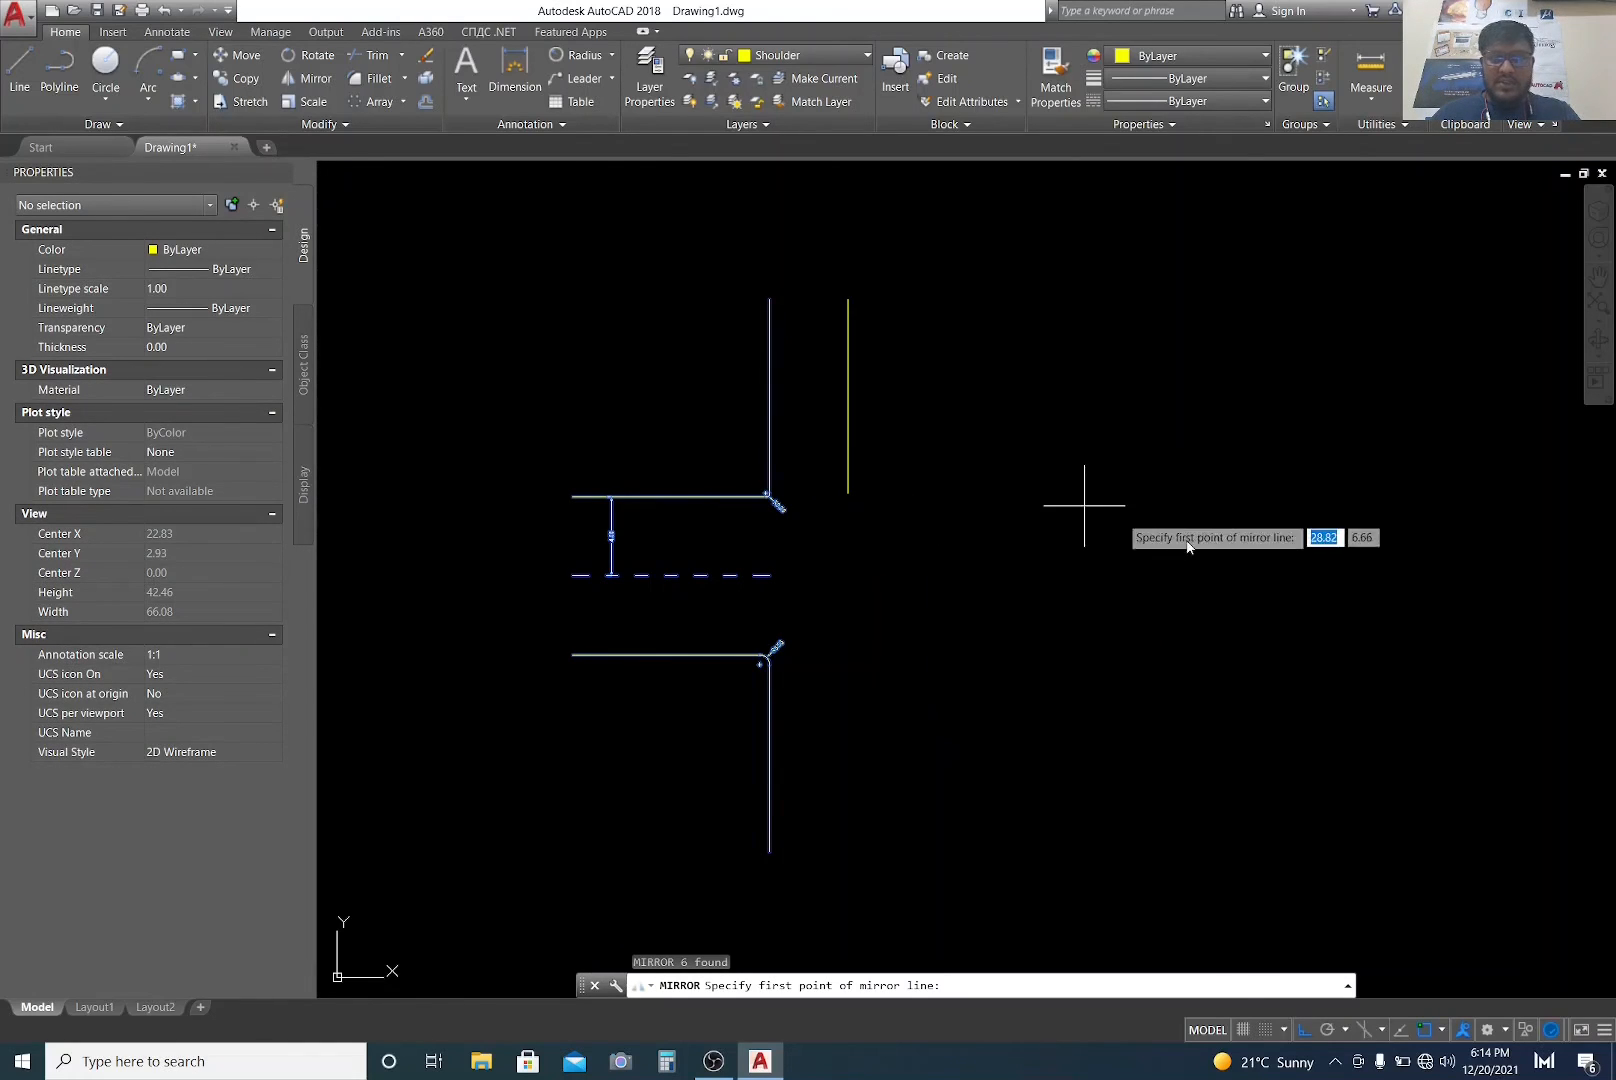
left_click(848, 493)
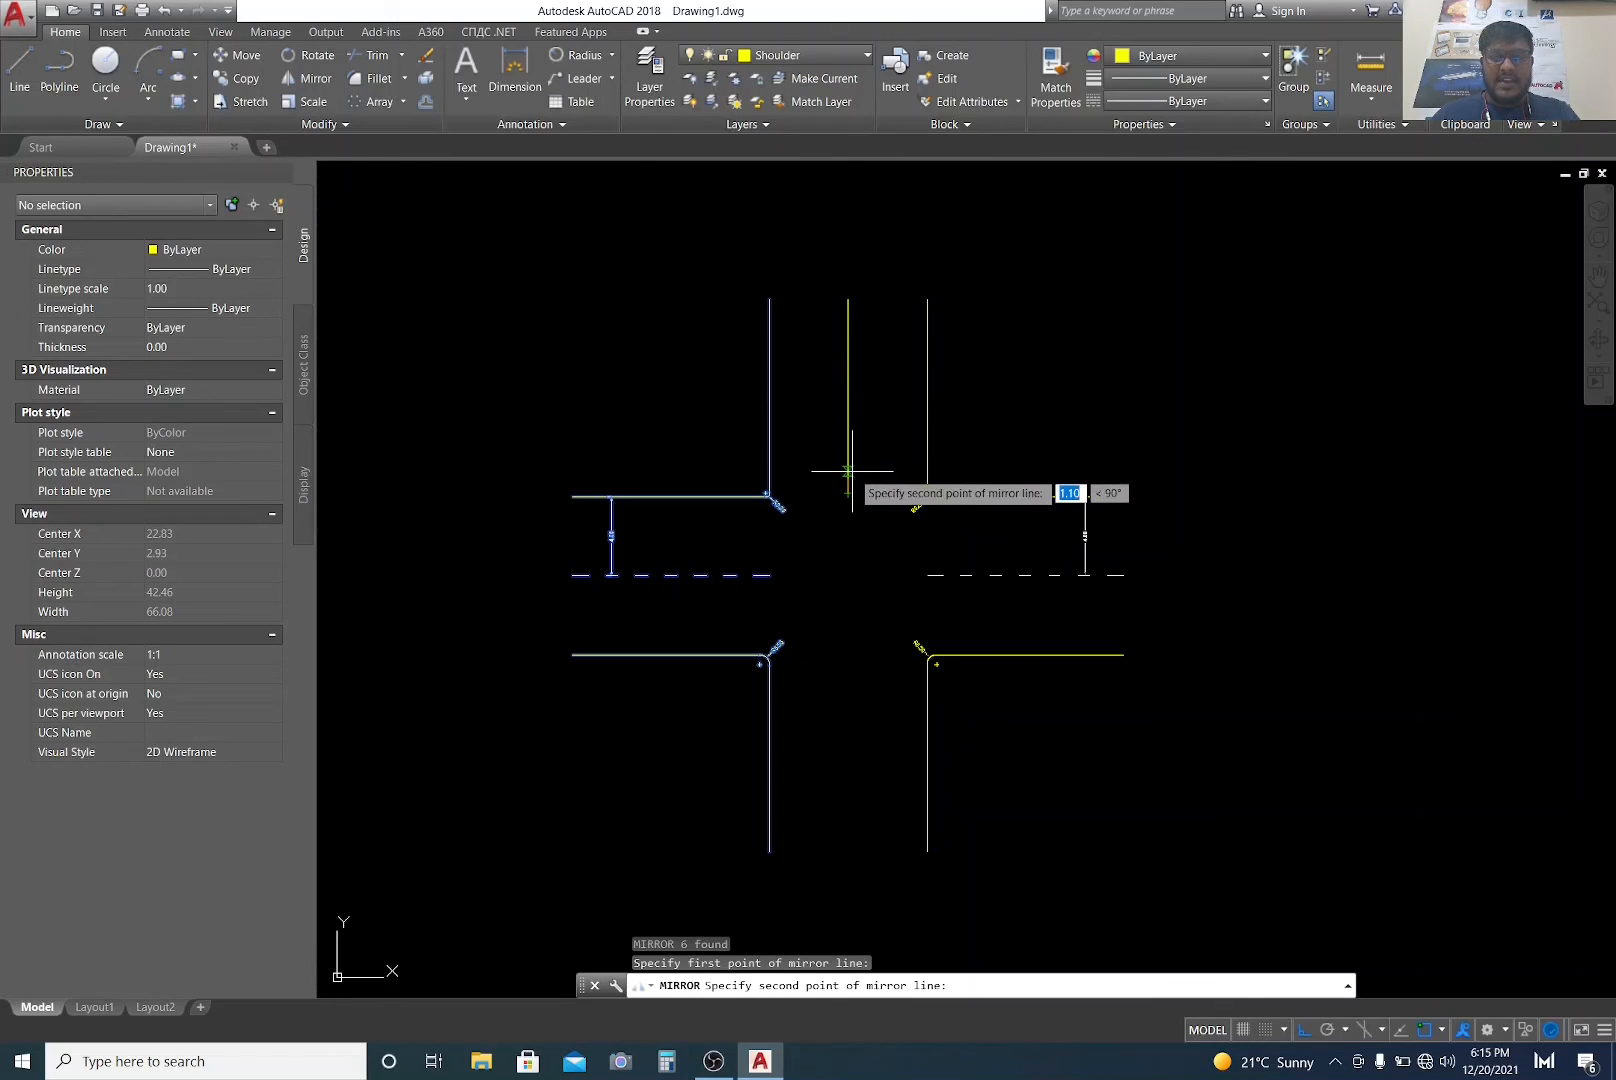
left_click(848, 298)
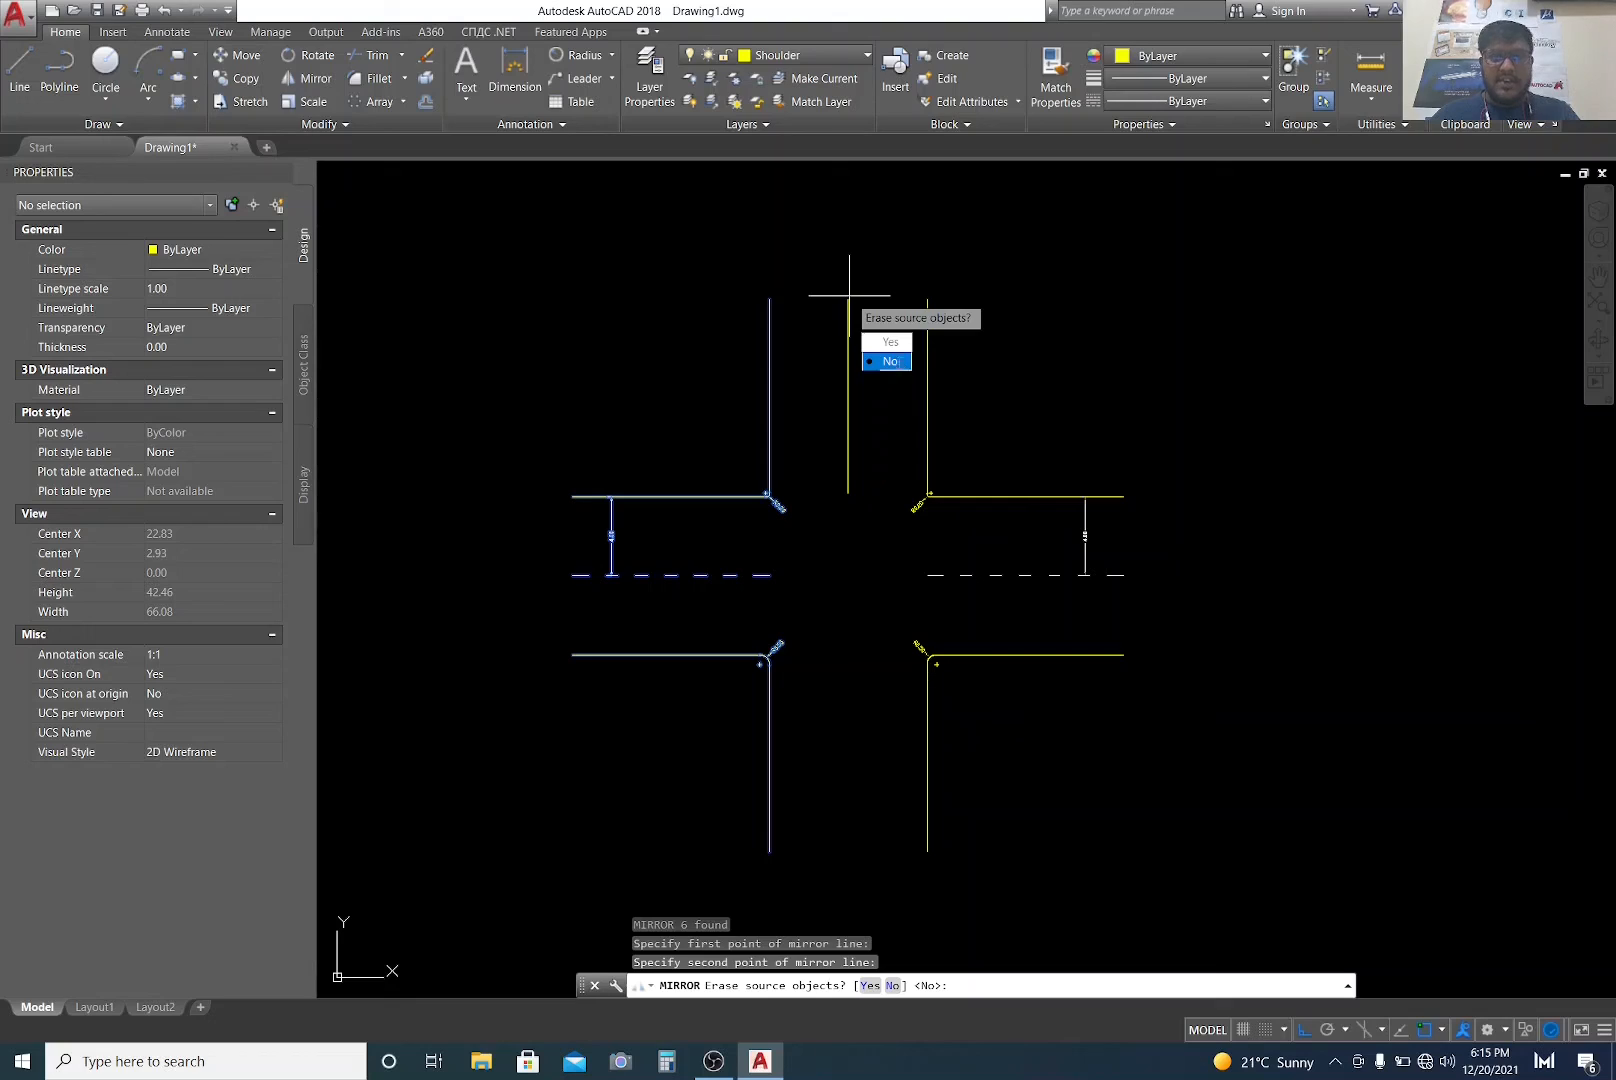
left_click(898, 362)
key("Escape")
key("Escape")
scroll(925, 392, "down", 1)
scroll(869, 400, "up", 1)
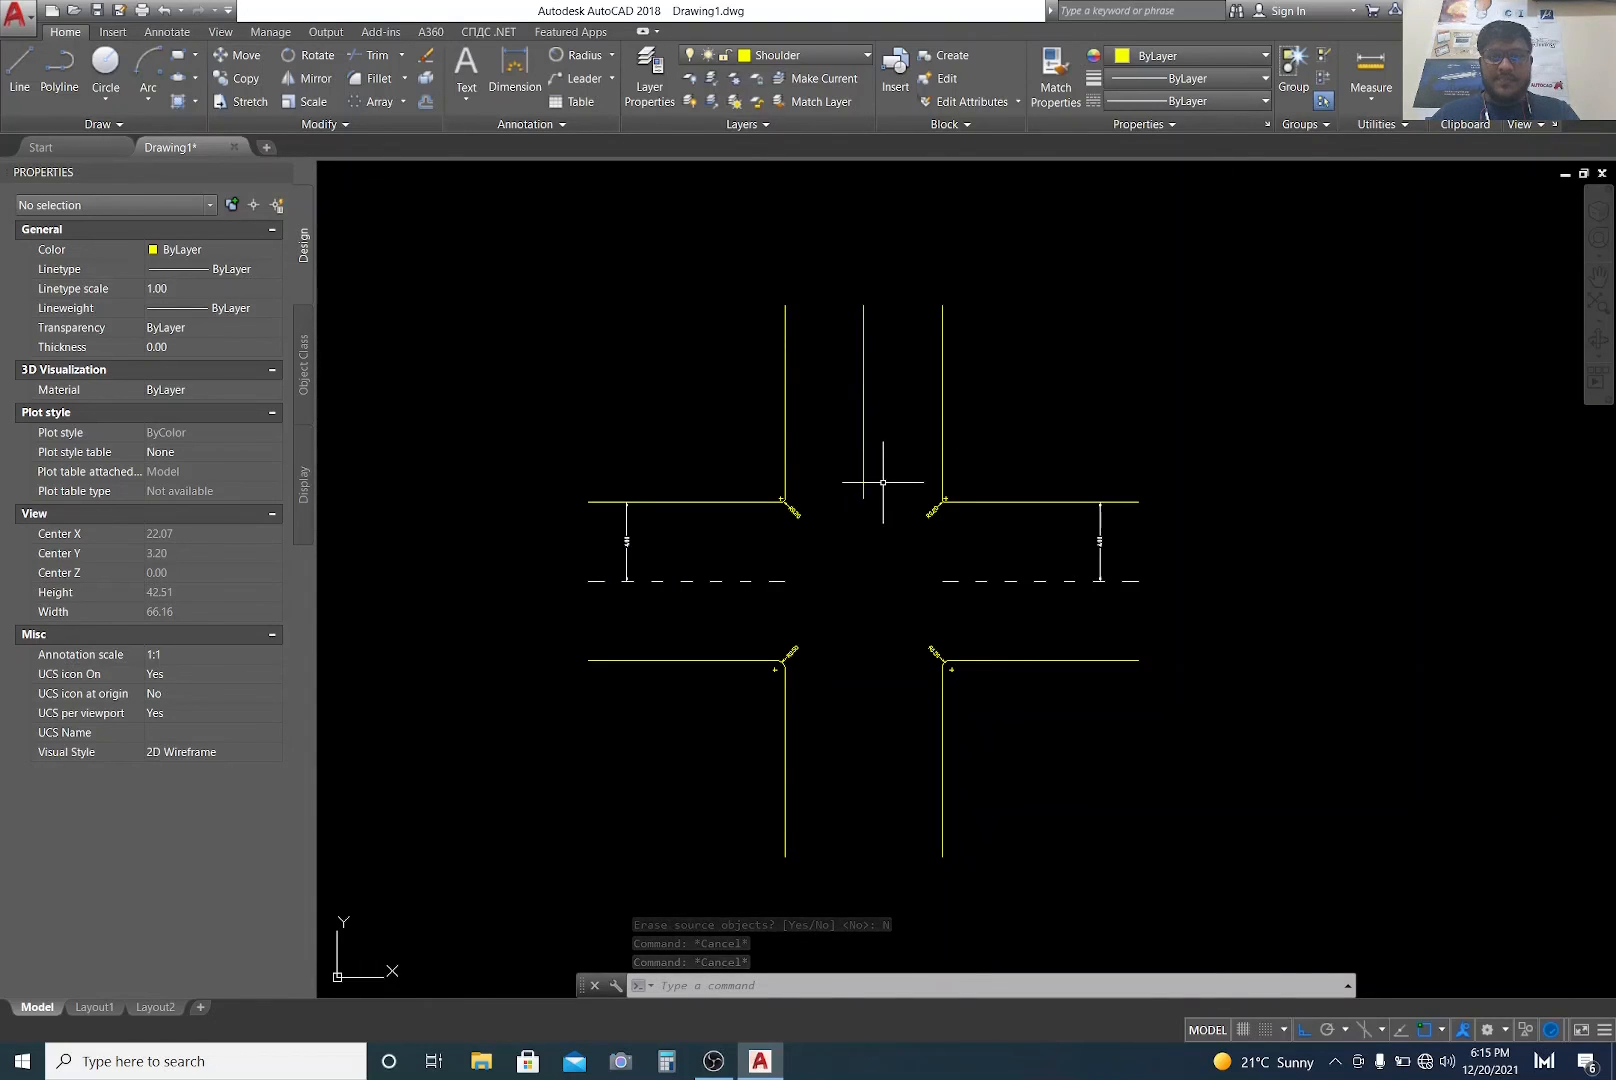
Step: Erase the vertical offset line between the two upper shoulder lines
left_click(864, 434)
type("e")
key("Return")
key("Escape")
scroll(930, 560, "down", 1)
scroll(955, 608, "up", 1)
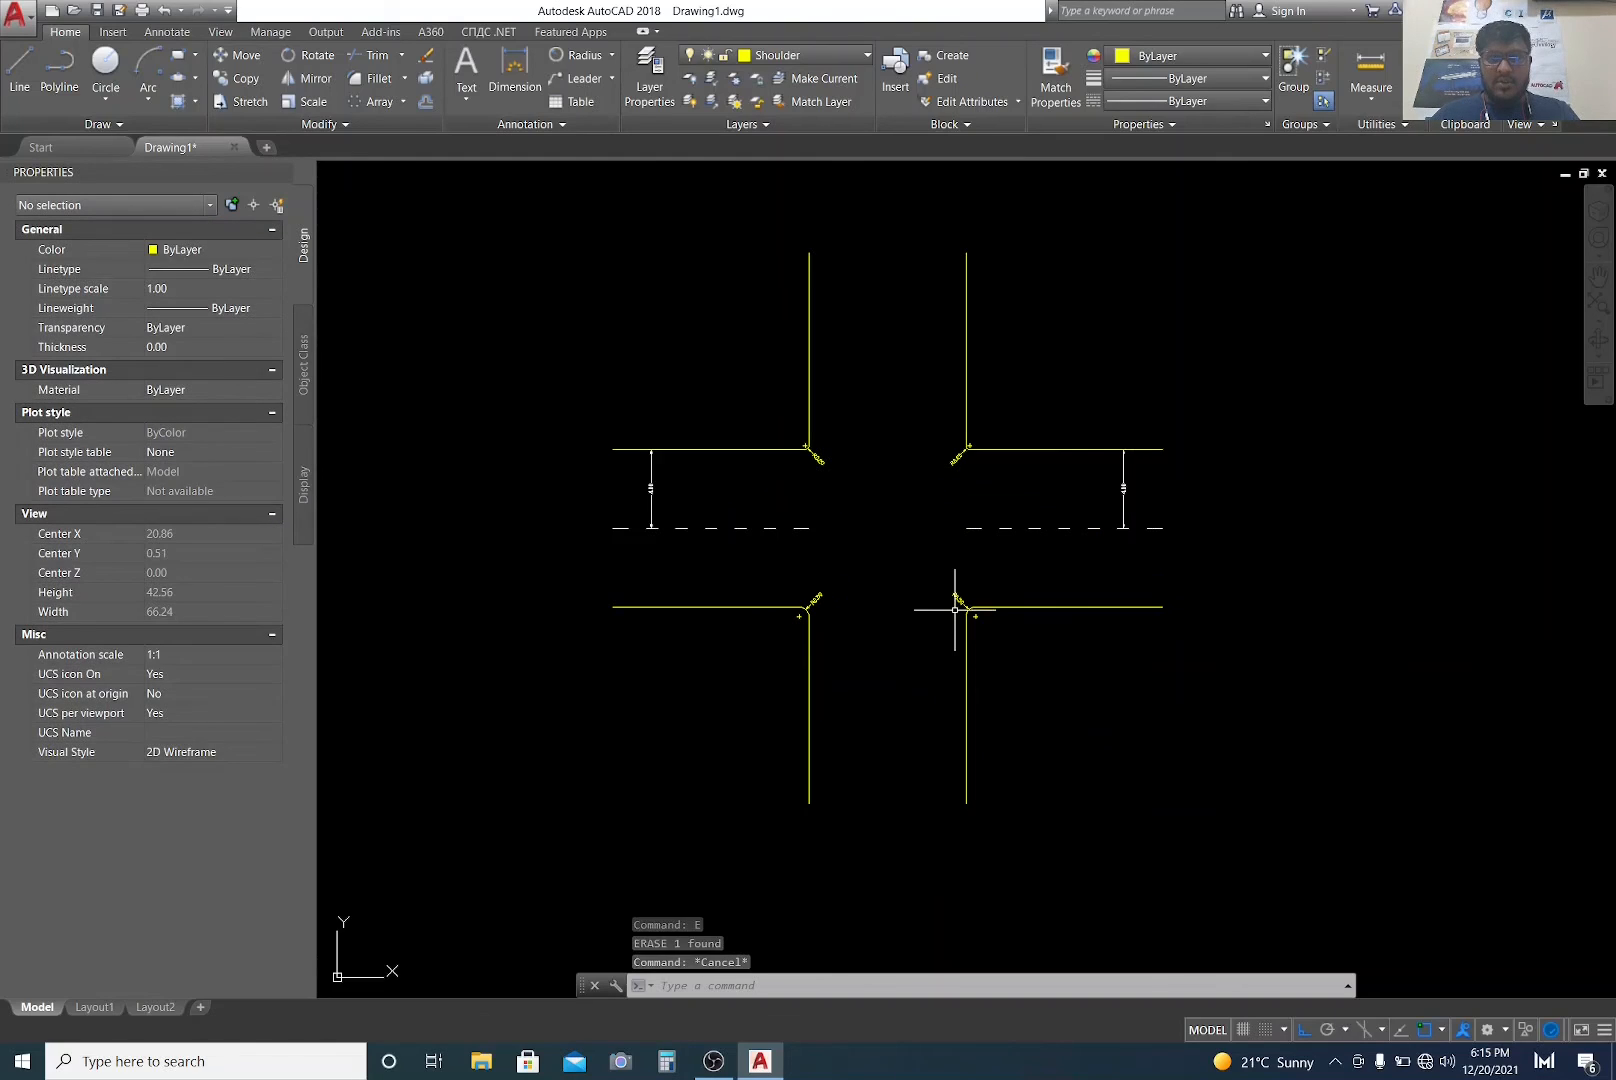
scroll(840, 480, "down", 1)
scroll(868, 517, "down", 1)
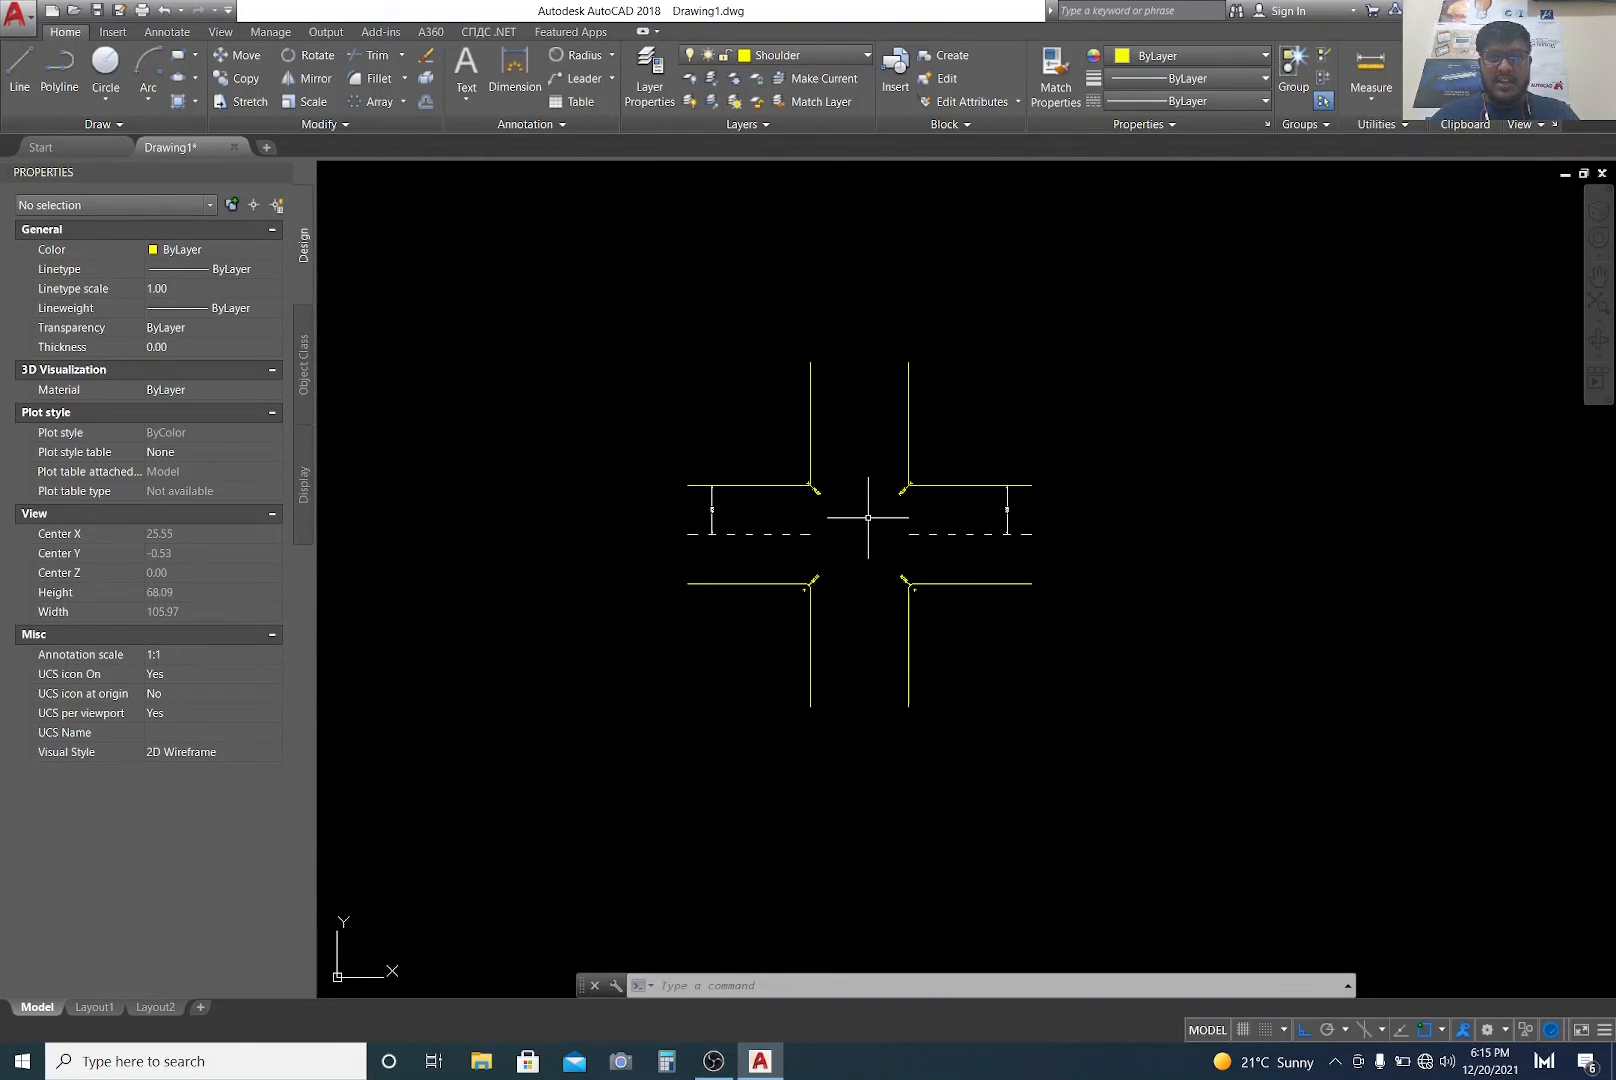
scroll(868, 517, "up", 2)
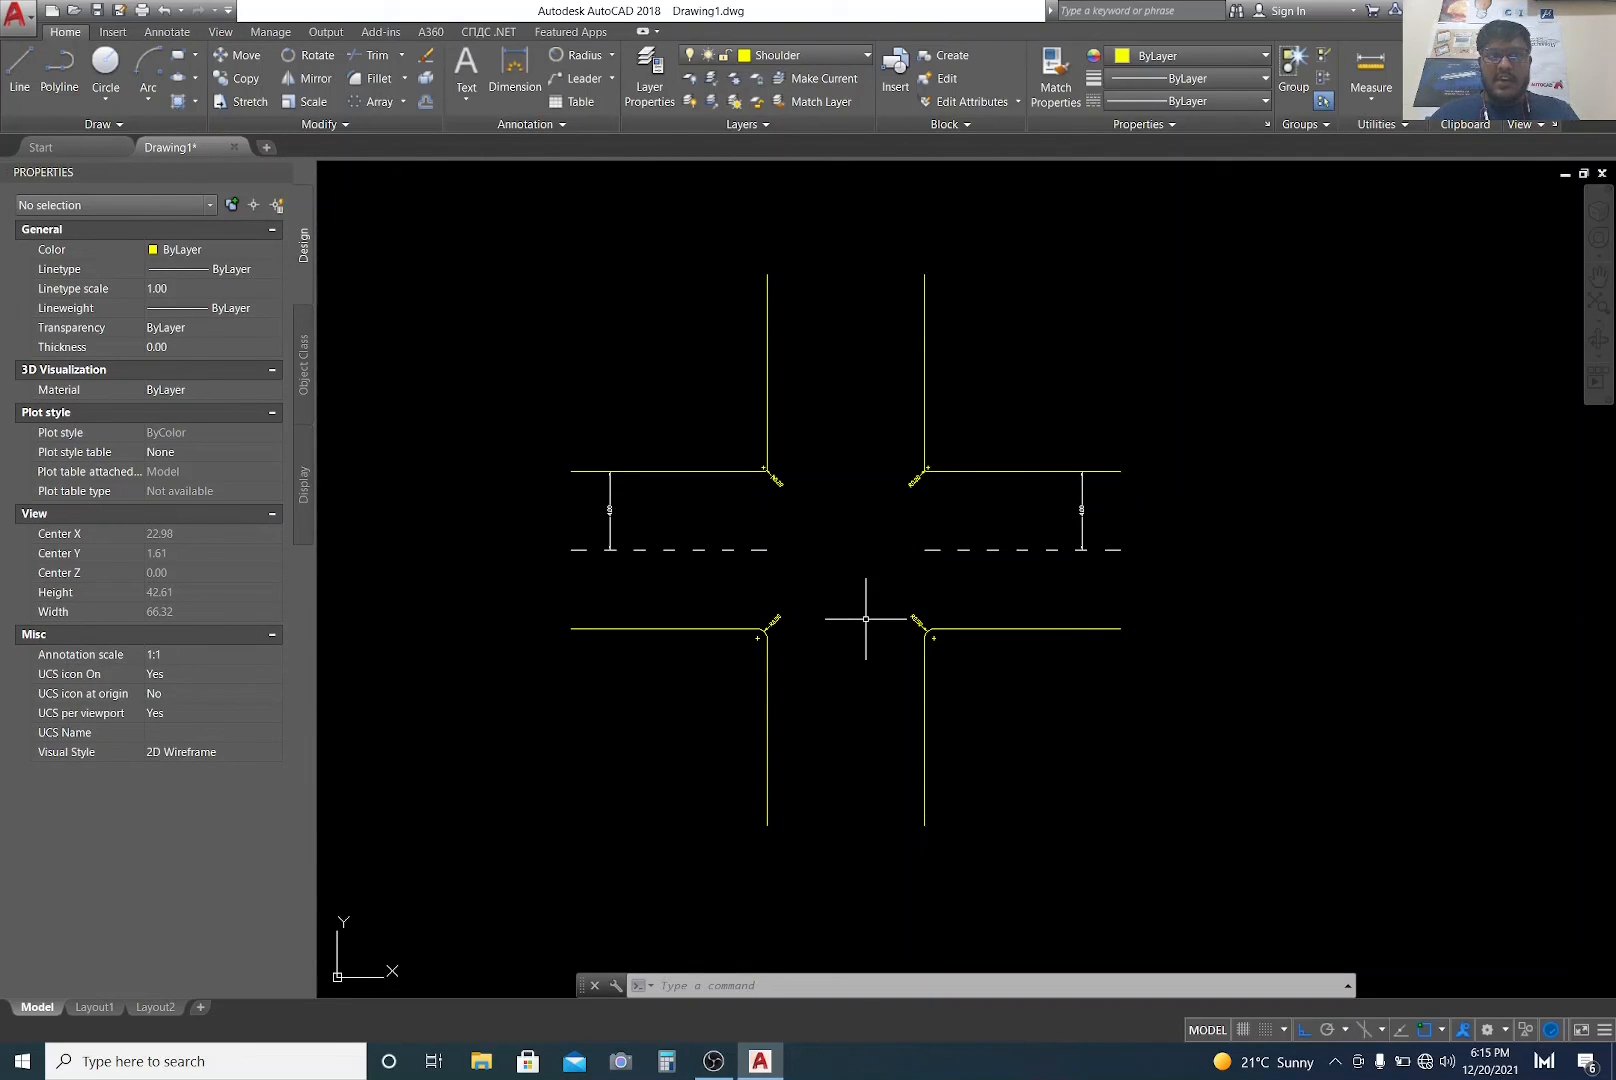